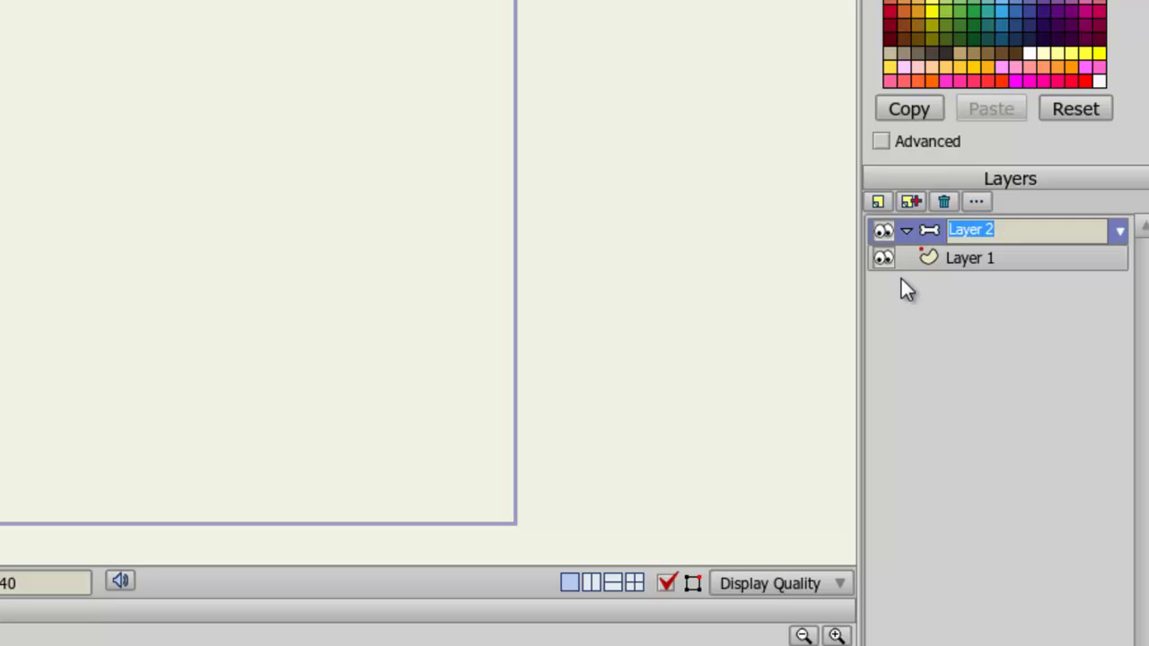
Name the new bone layer Character and nest Layer 1 inside it
type("Character")
key("Return")
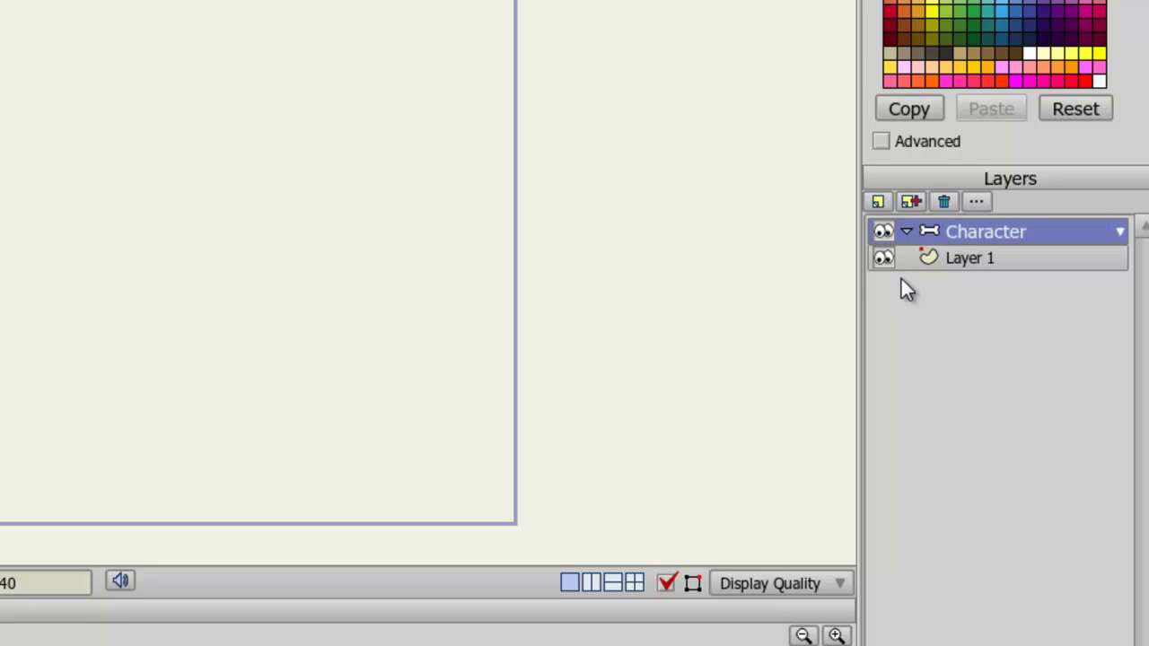
left_click(971, 257)
left_click_drag(971, 257, 975, 235)
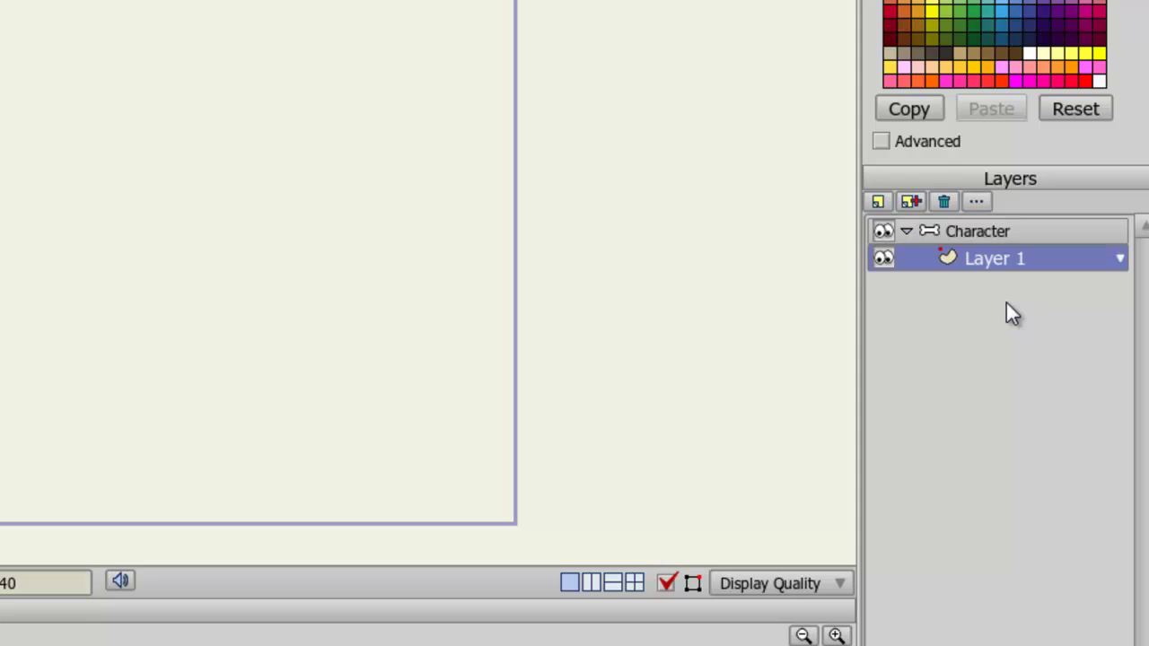
Rename Layer 1 inside the Character bone layer as Face
double_click(994, 258)
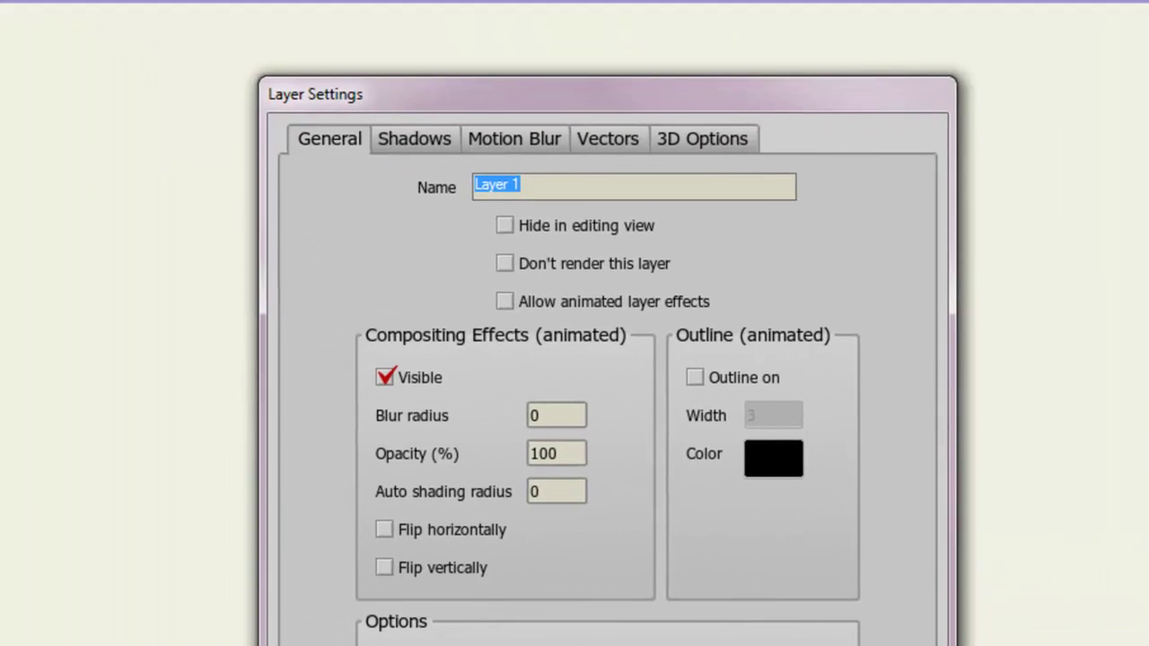
type("Face")
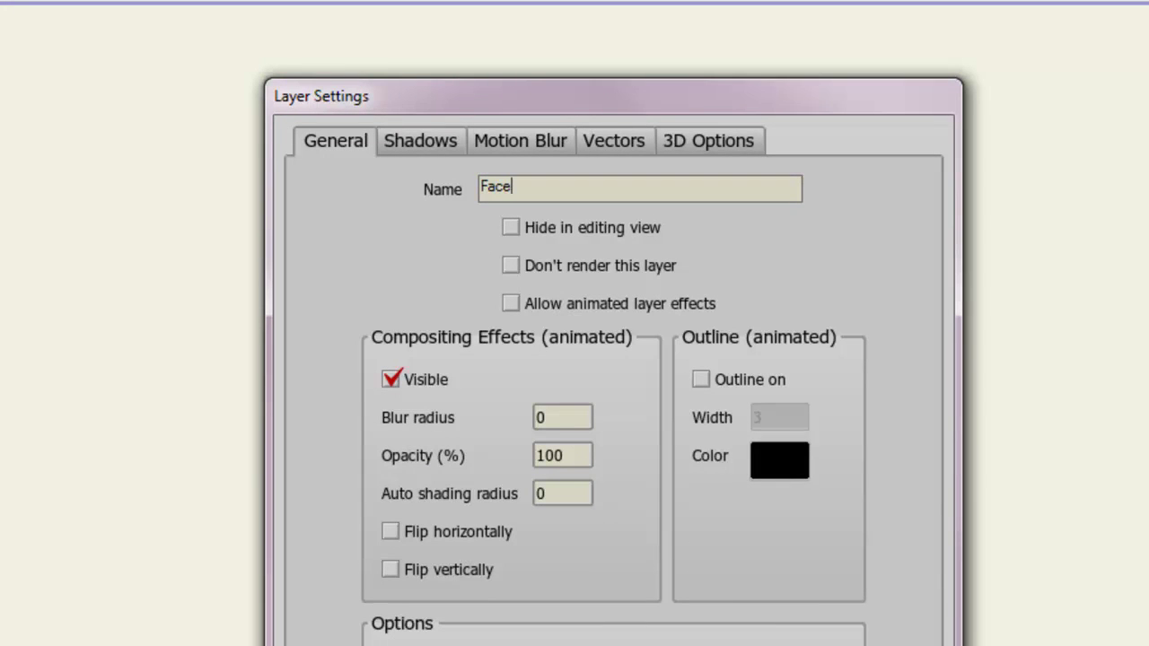
key("Return")
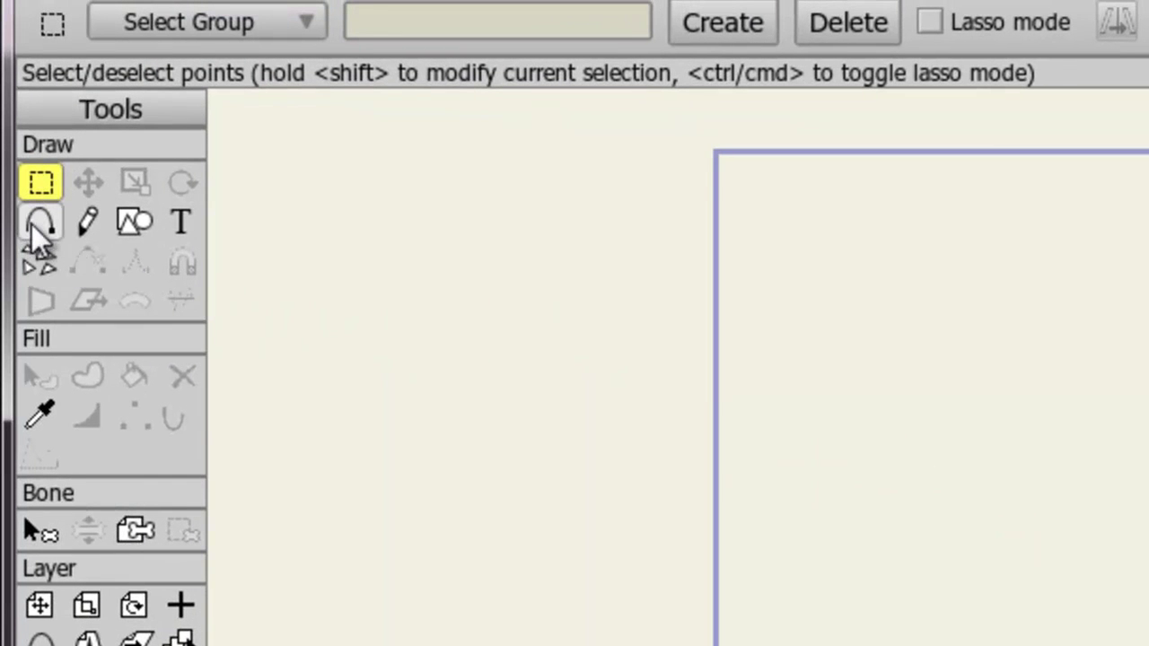
With the Add Point tool active, set the fill colour to pale yellow EFE3AB for the face
left_click(40, 224)
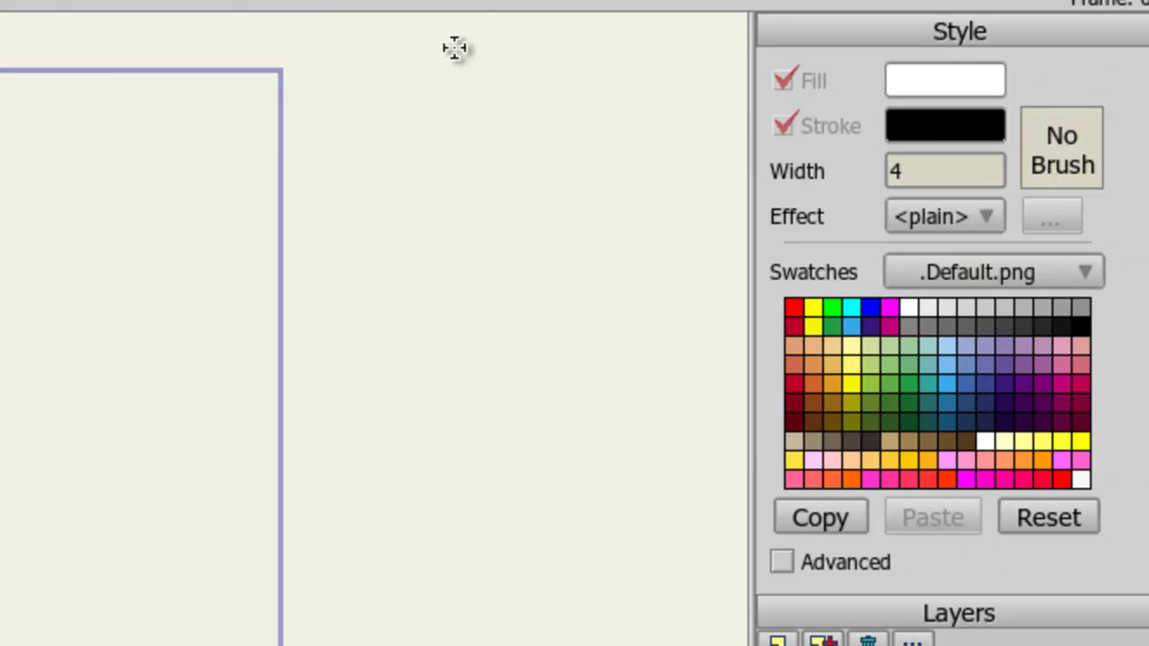
left_click(939, 81)
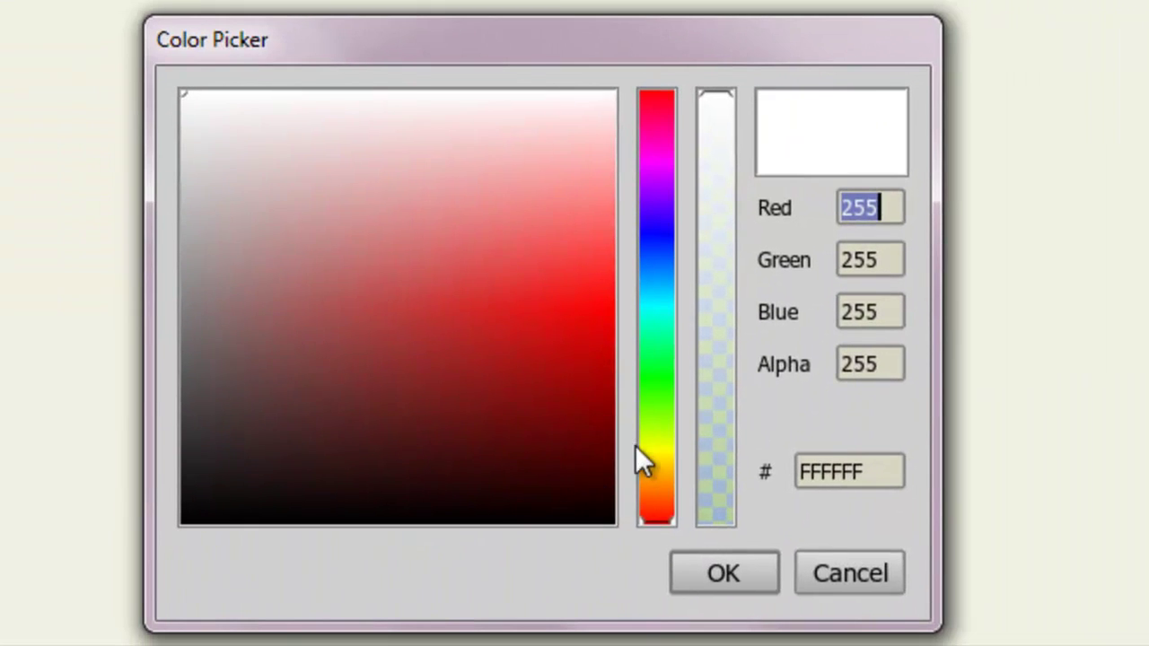
left_click(625, 483)
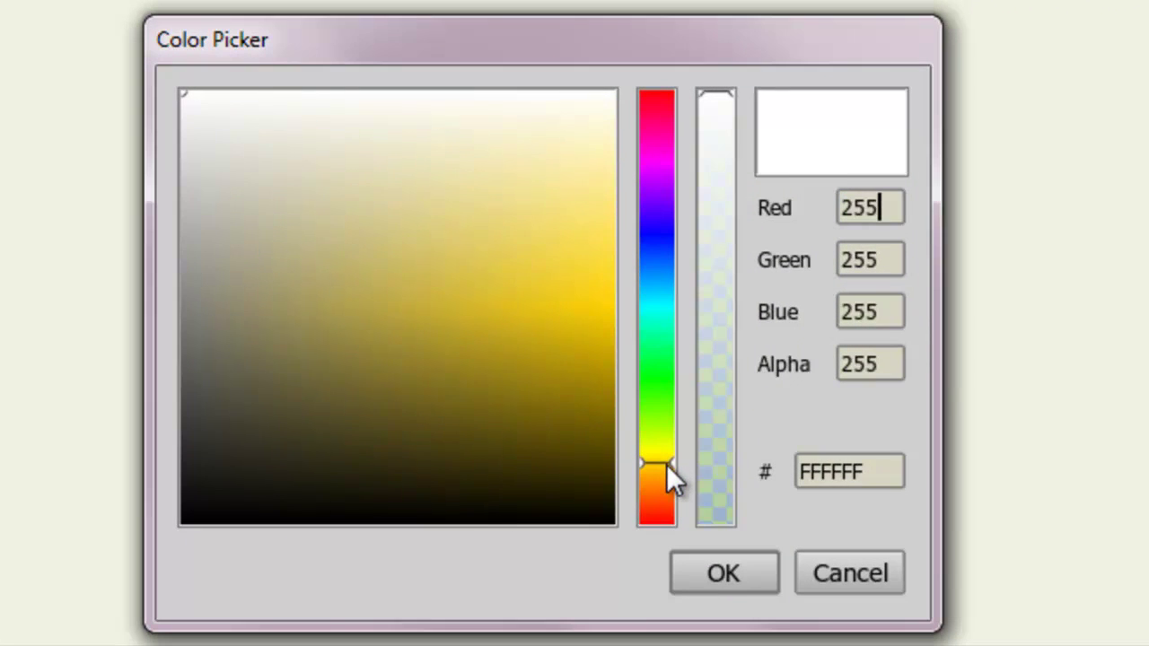
left_click(466, 248)
mouse_move(465, 248)
left_mouse_down()
mouse_move(489, 164)
mouse_move(475, 176)
left_mouse_up()
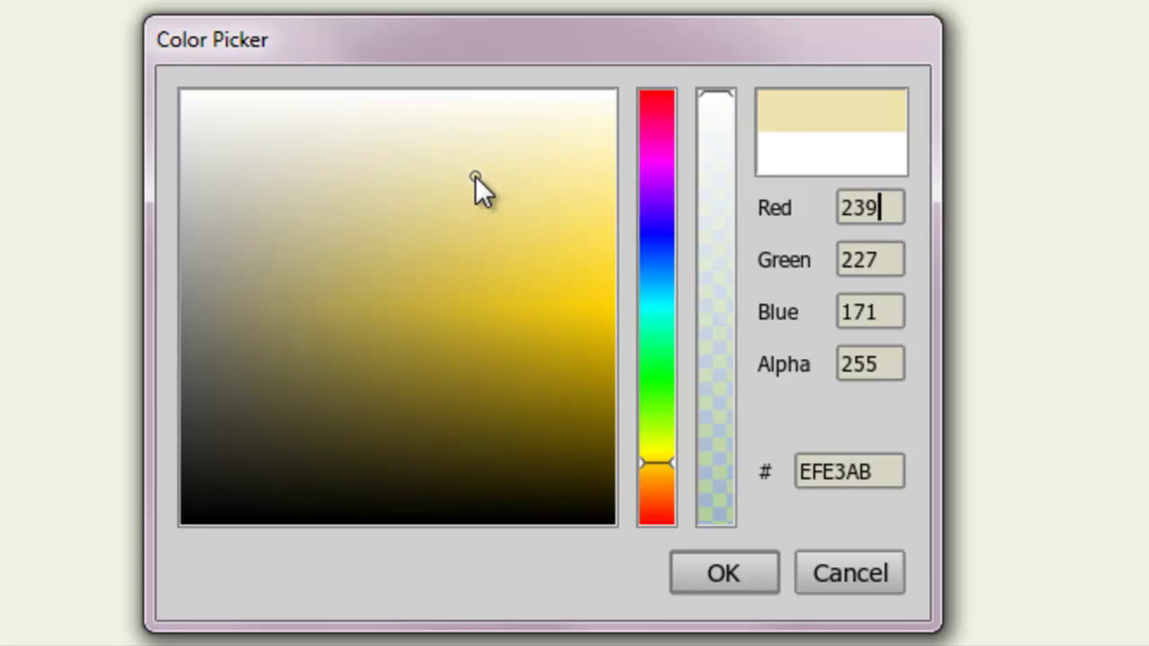
left_click(705, 576)
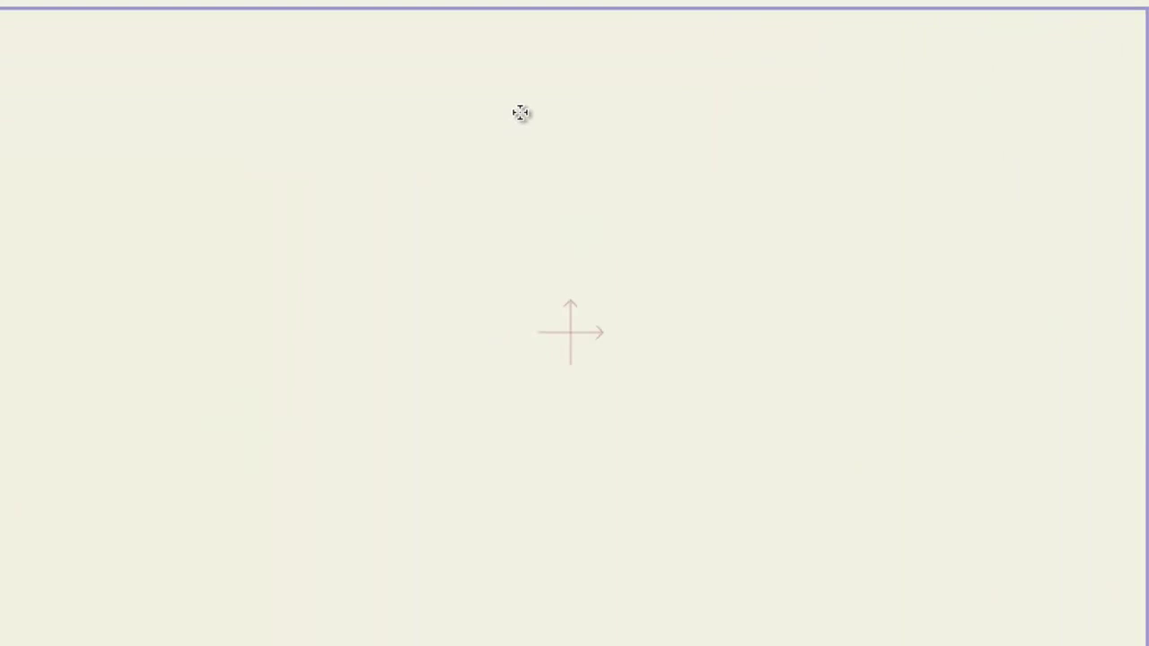
Draw a closed seven-point face outline on the Face layer, with a rounded head and a protruding lower-right jaw
left_click(529, 98)
left_click(608, 237)
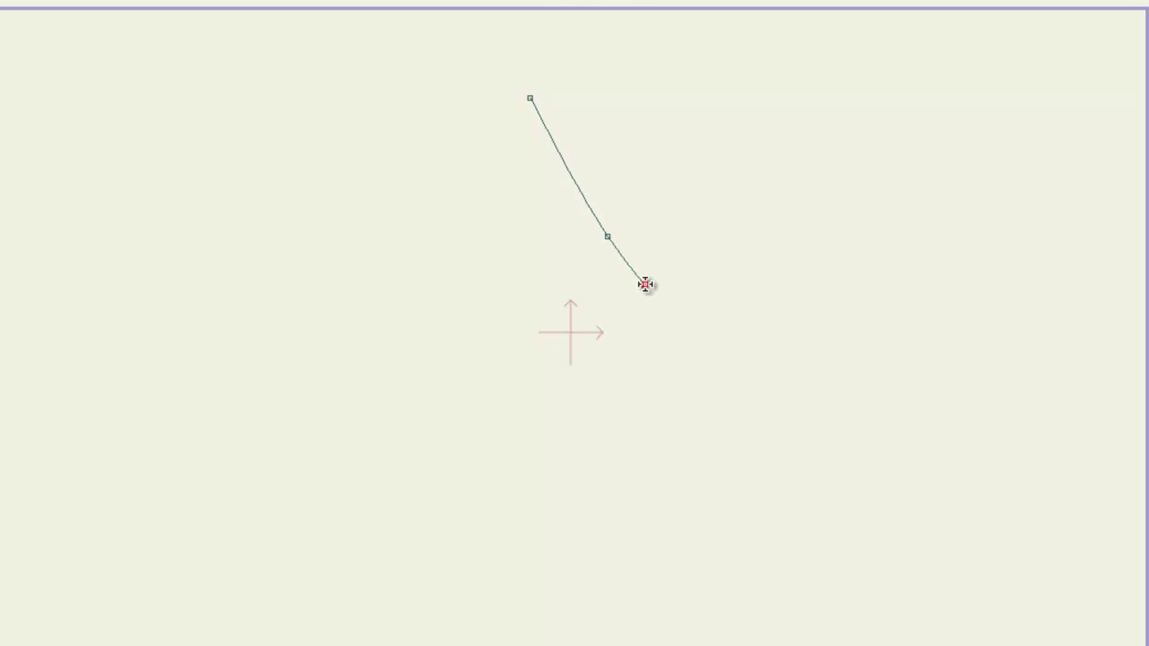
left_click(651, 317)
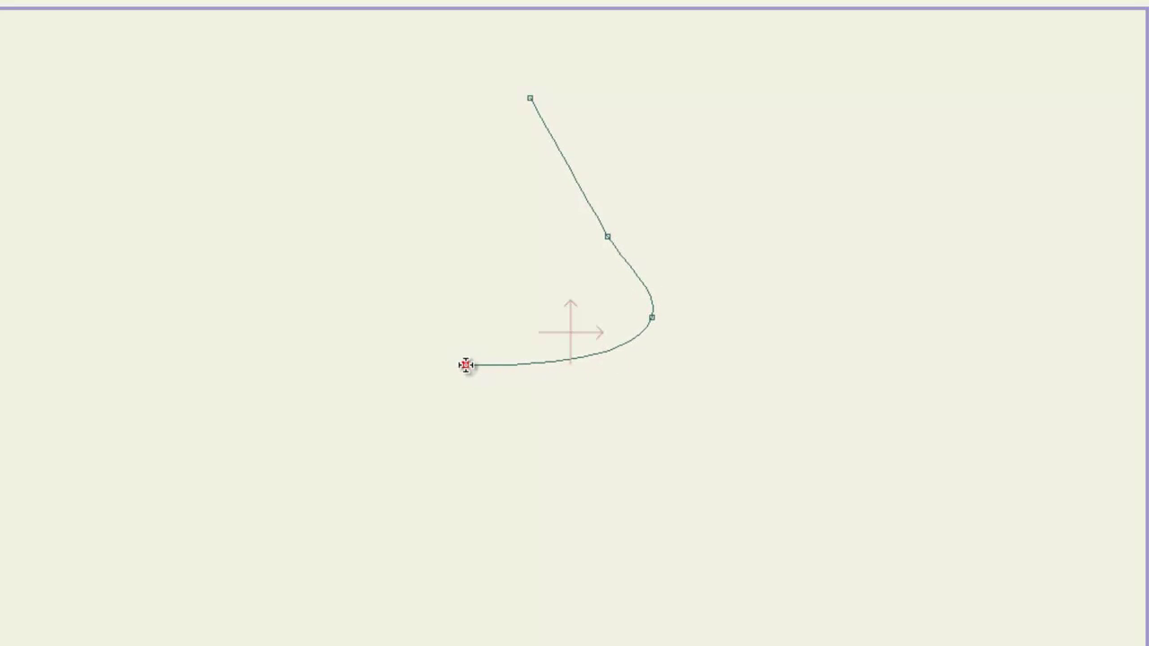
left_click(439, 358)
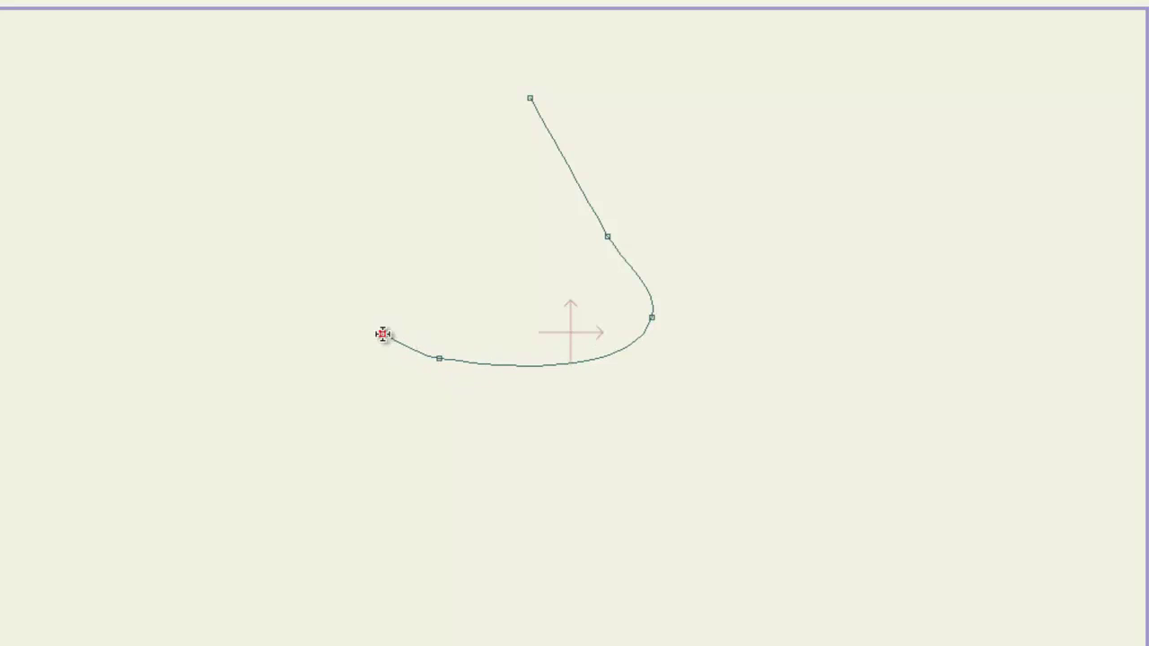
left_click(334, 265)
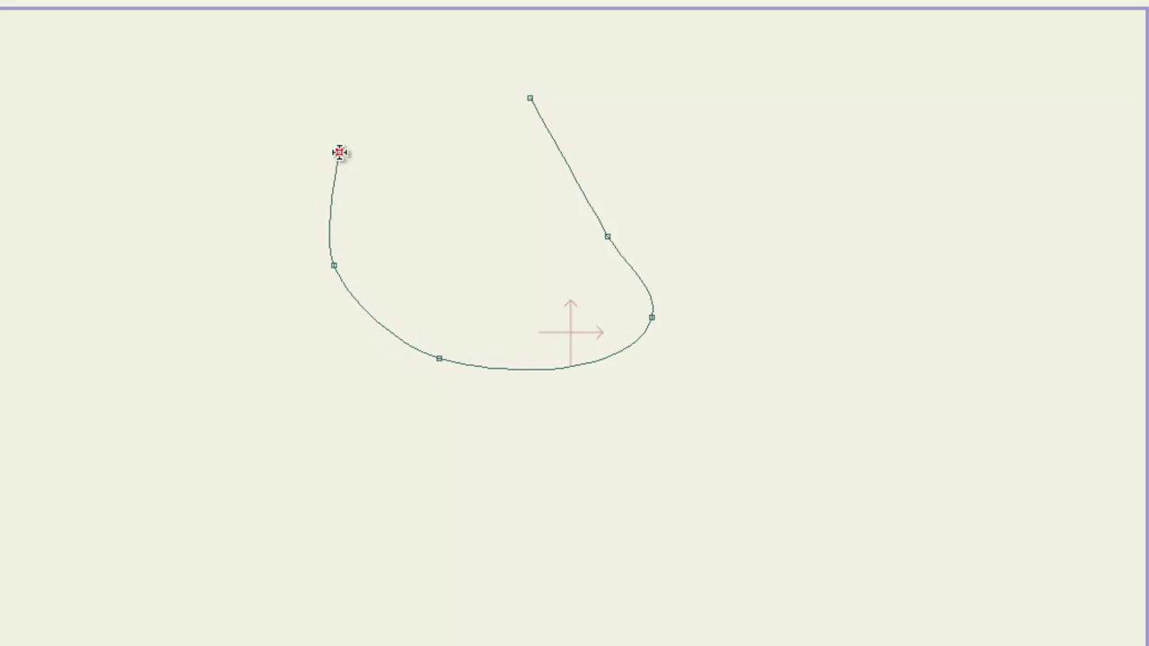
left_click(342, 118)
left_click(447, 58)
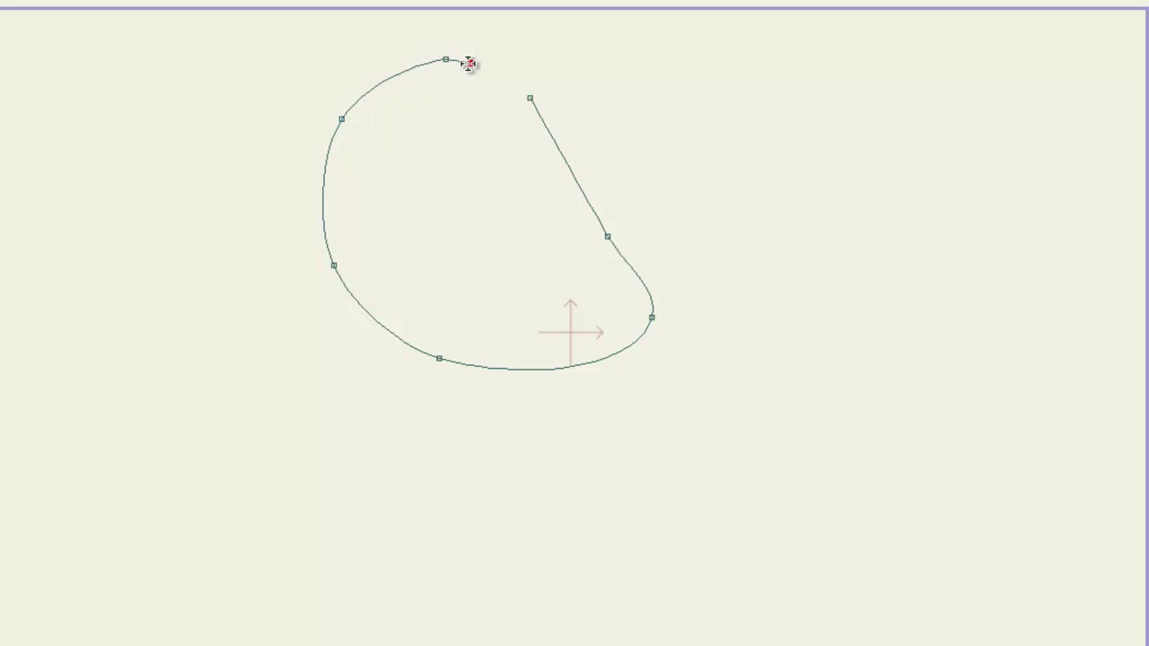
left_click(530, 97)
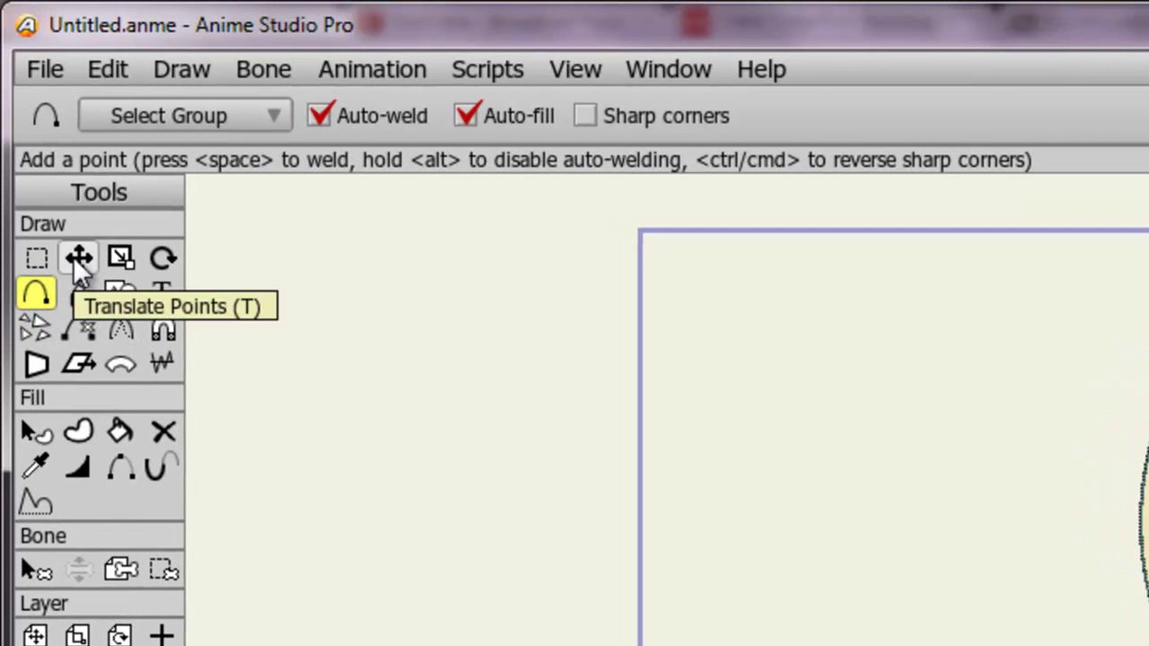
Refine the face outline with Translate Points, moving the forehead point outward and slightly adjusting the crown, nose-bridge and jaw points
left_click(77, 261)
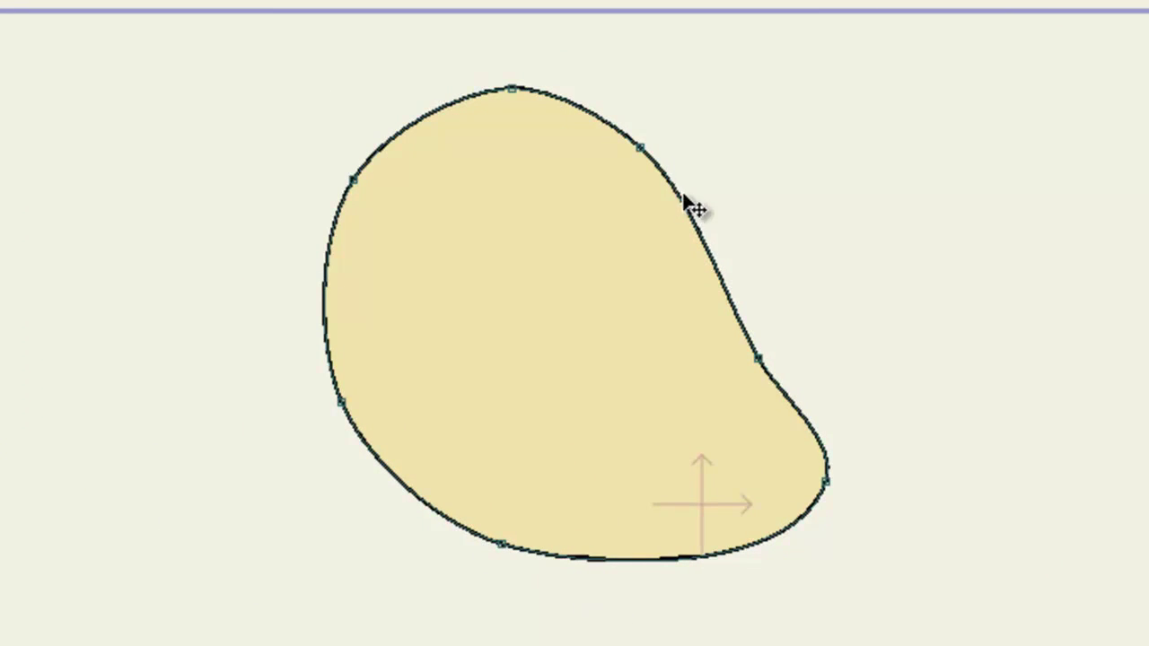
left_click_drag(643, 150, 671, 150)
left_click_drag(511, 94, 513, 95)
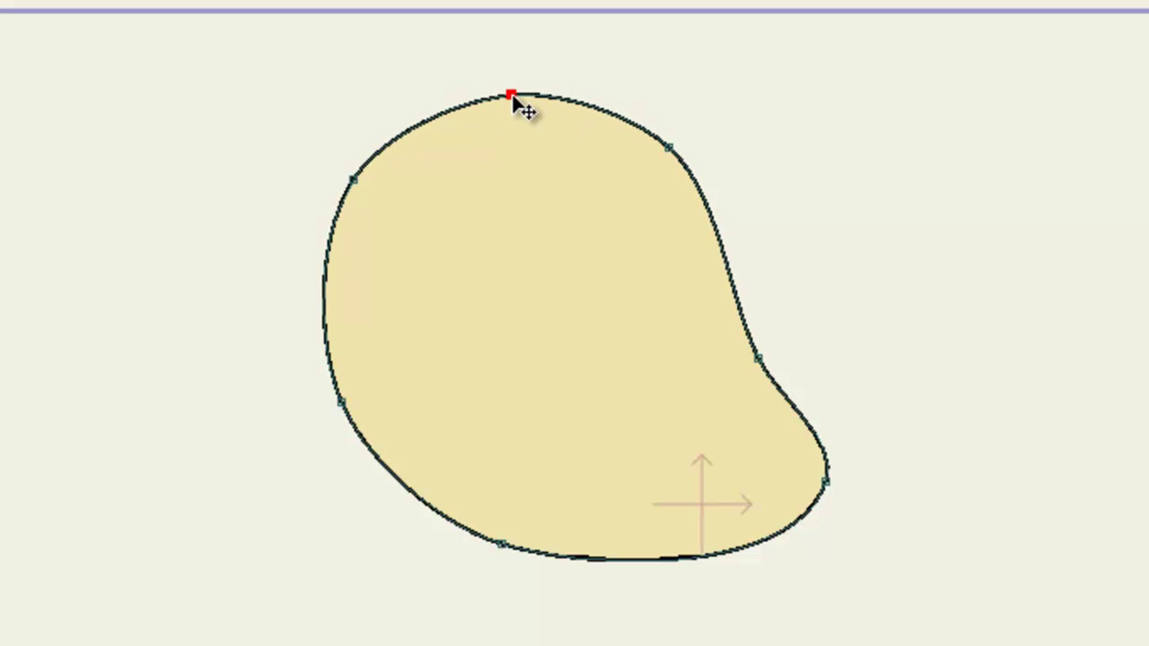
mouse_move(760, 361)
left_mouse_down()
mouse_move(751, 323)
mouse_move(753, 342)
left_mouse_up()
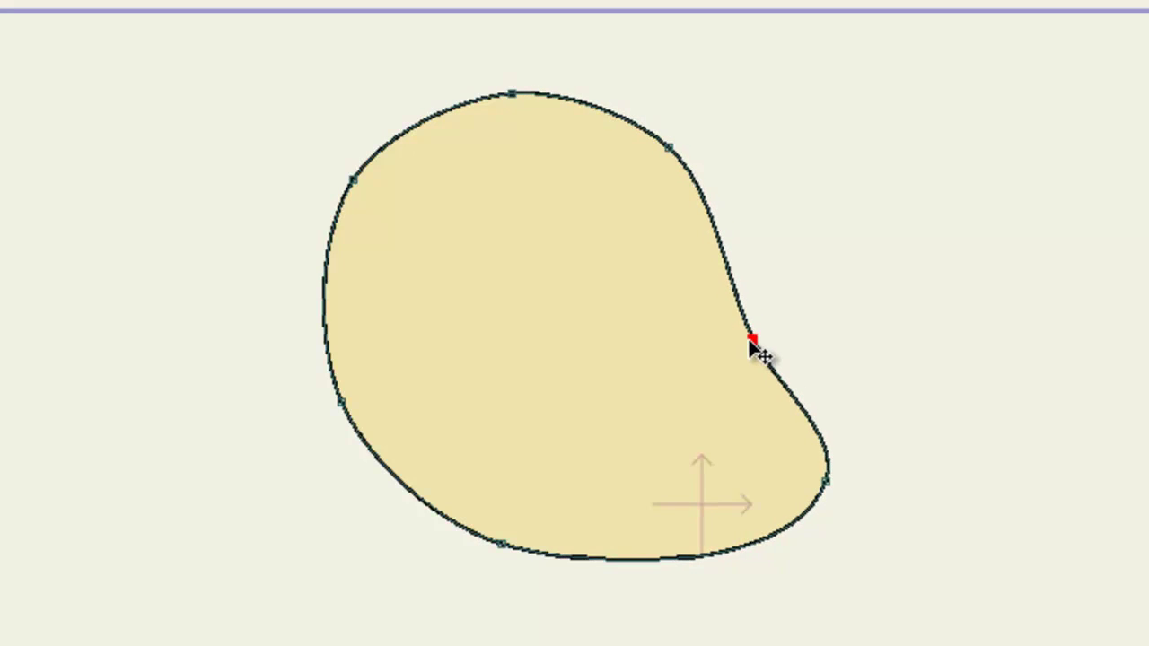
left_click(826, 481)
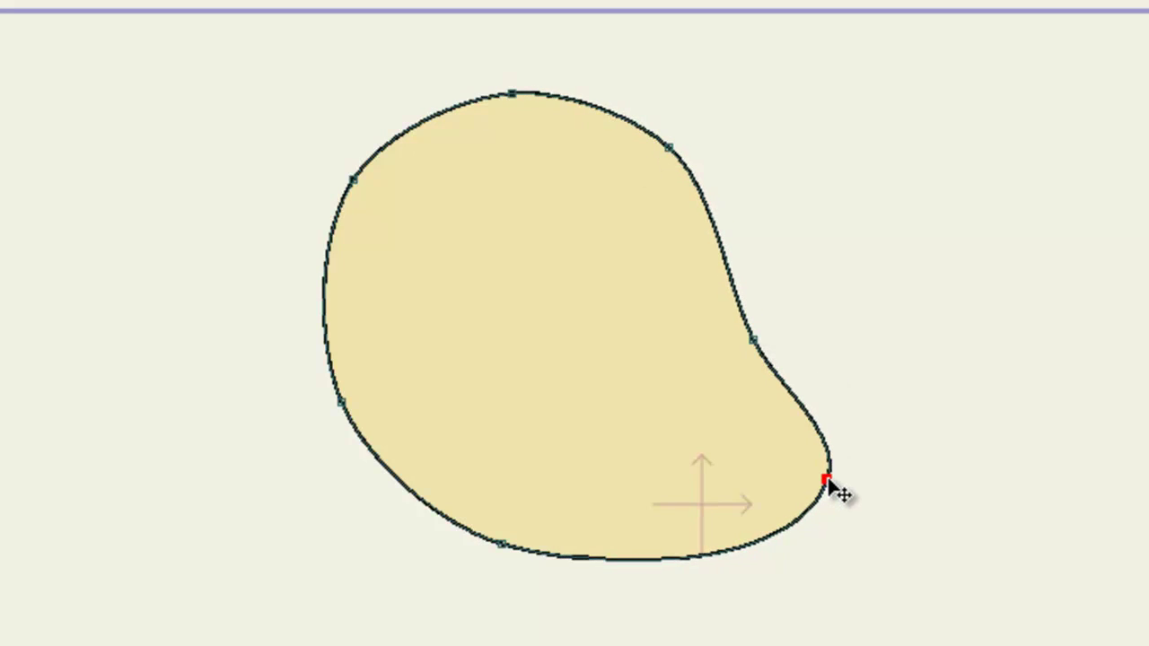
left_click(500, 548)
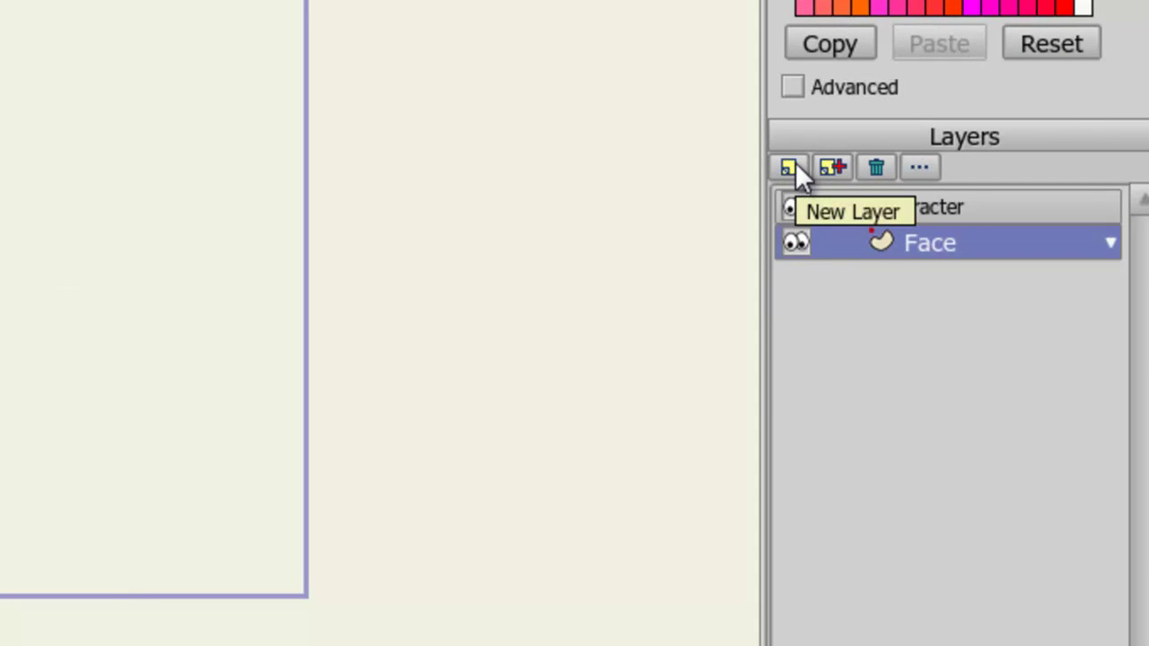
Add a new vector layer named Ear above the Face layer in the Character group
left_click(795, 164)
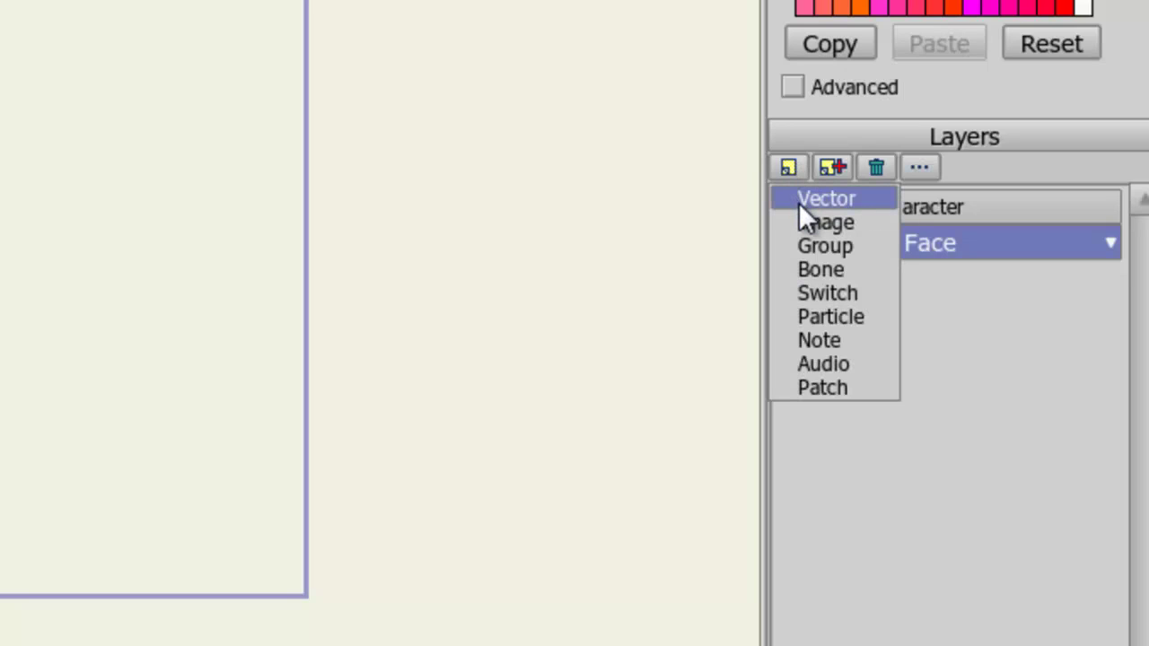
left_click(800, 196)
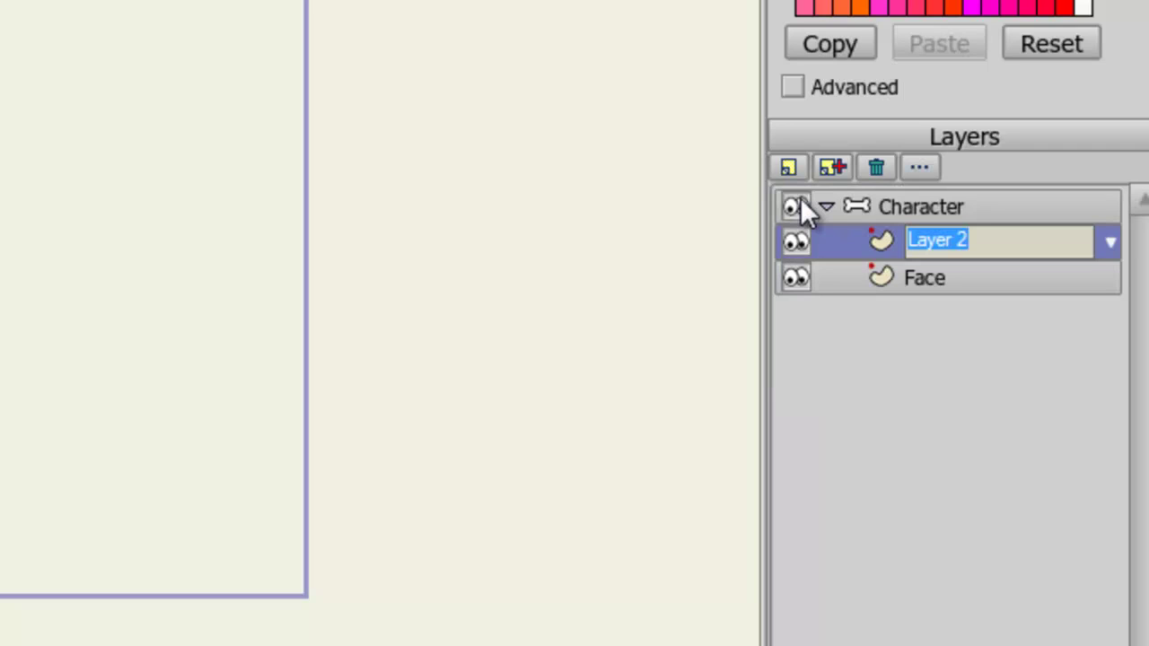
type("Ear")
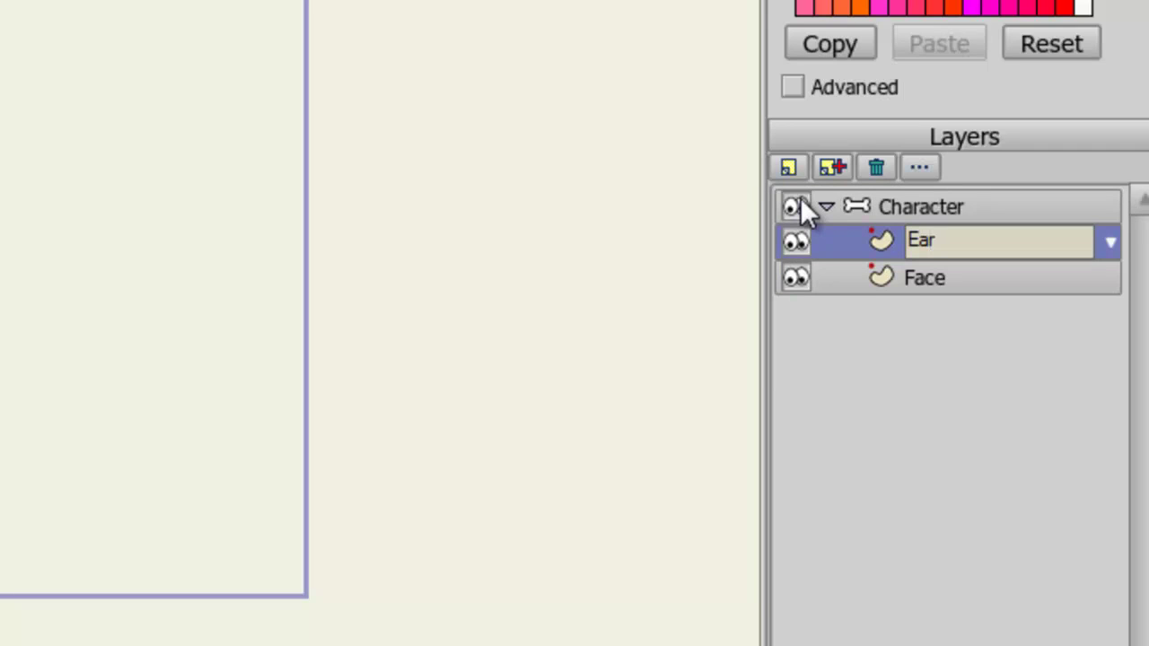
key("Return")
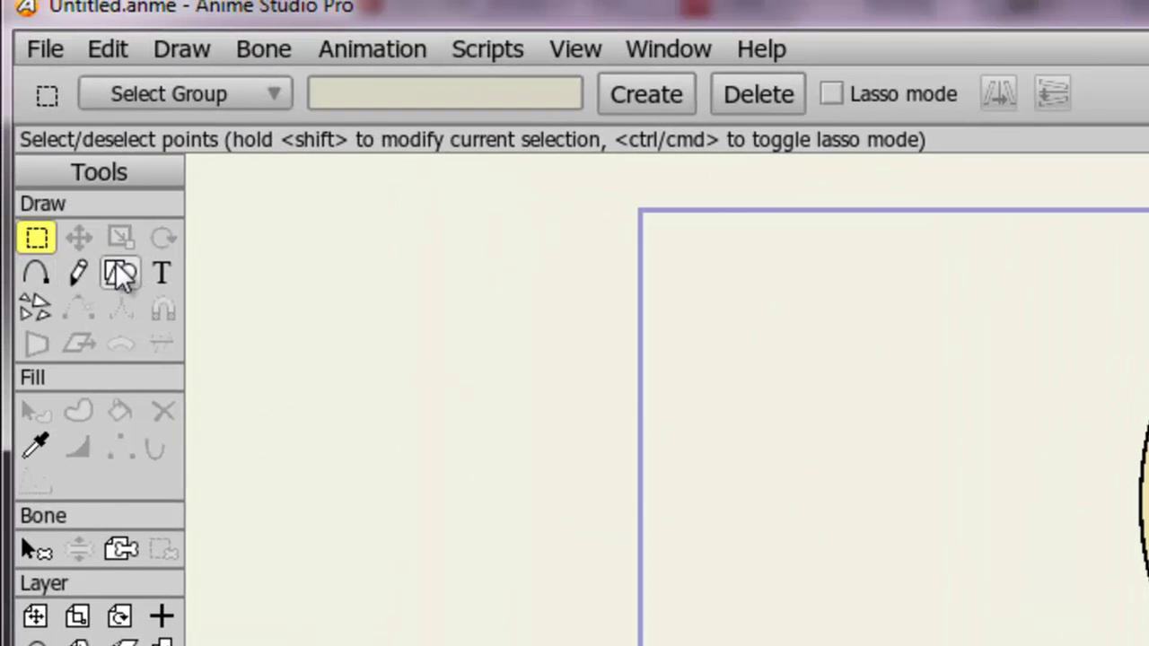
Draw an oval ear overlapping the face's left edge and move it down to about X -0.78, Y 0.40
left_click(120, 274)
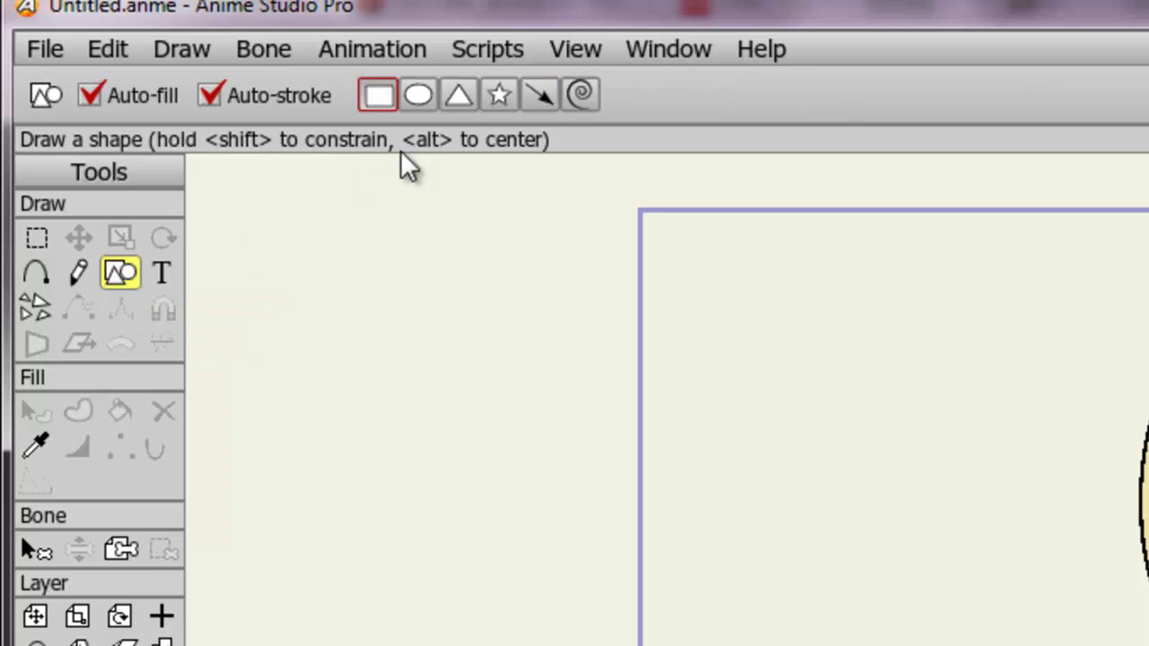
left_click(418, 96)
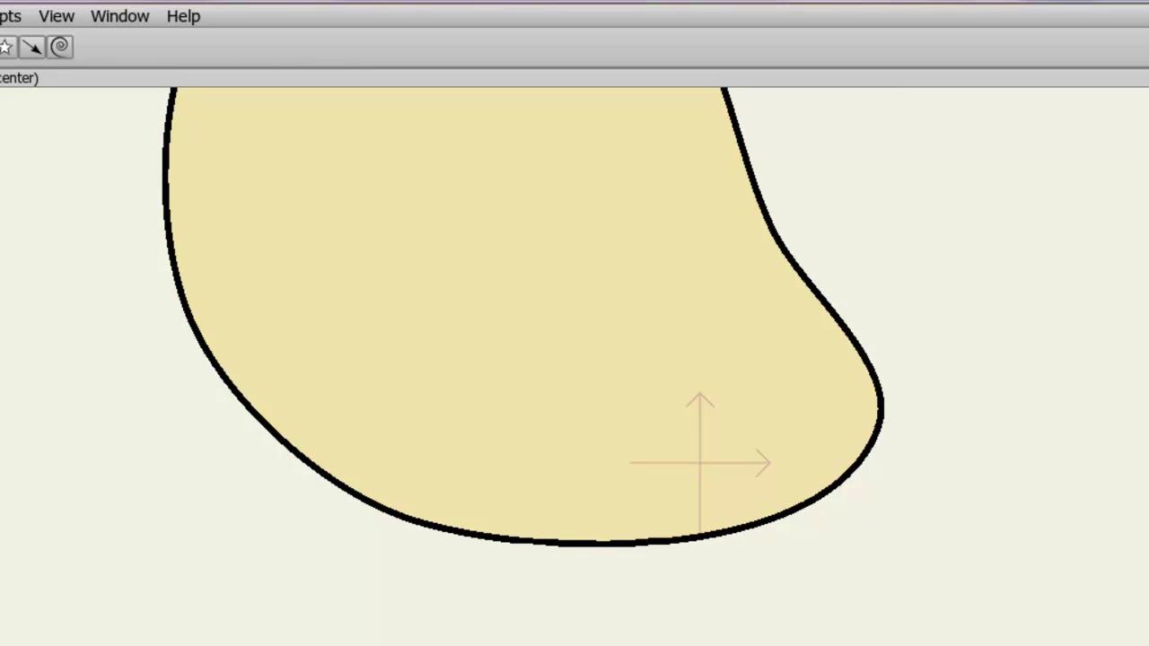
left_click_drag(1108, 359, 1148, 604)
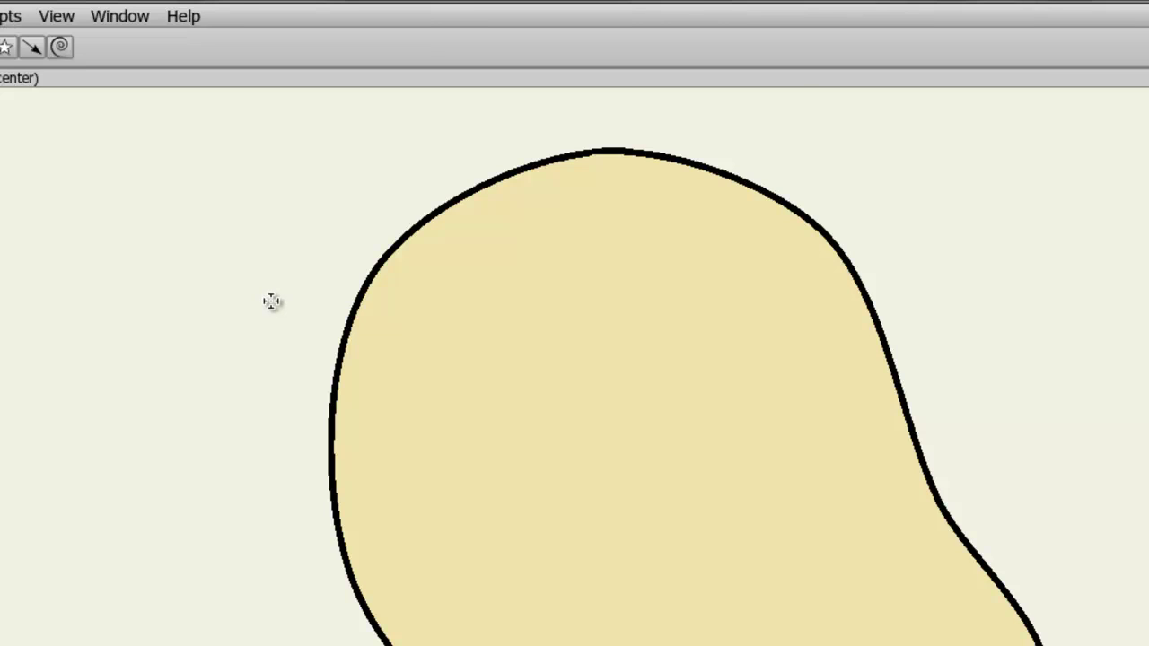
left_click_drag(222, 291, 430, 490)
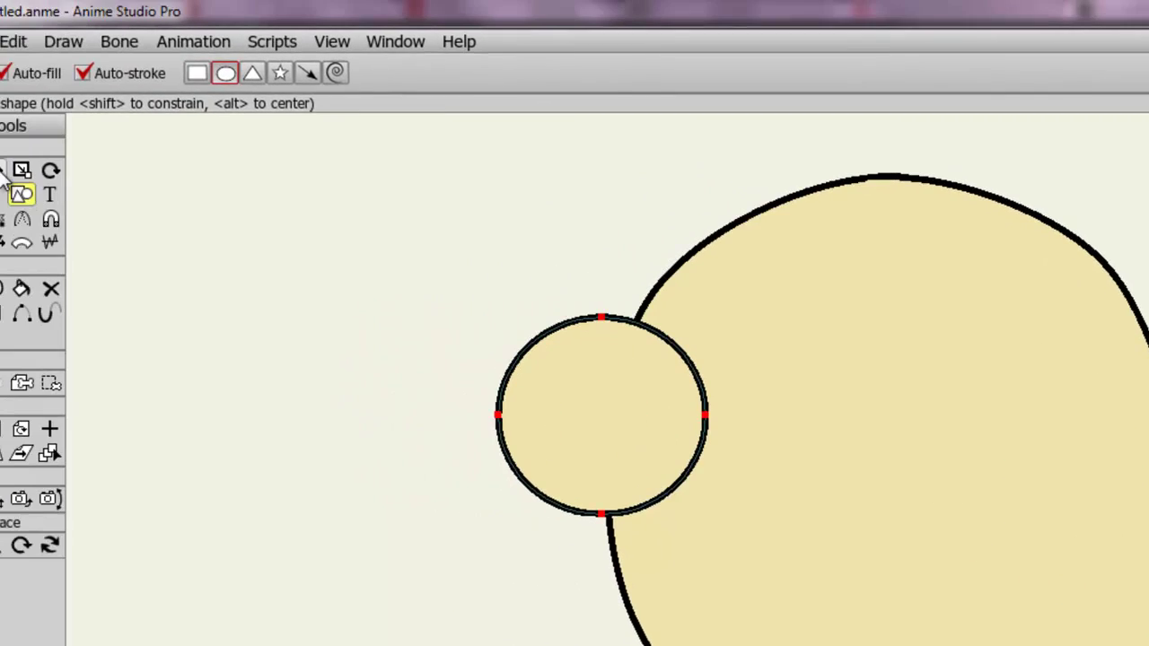
left_click(1, 172)
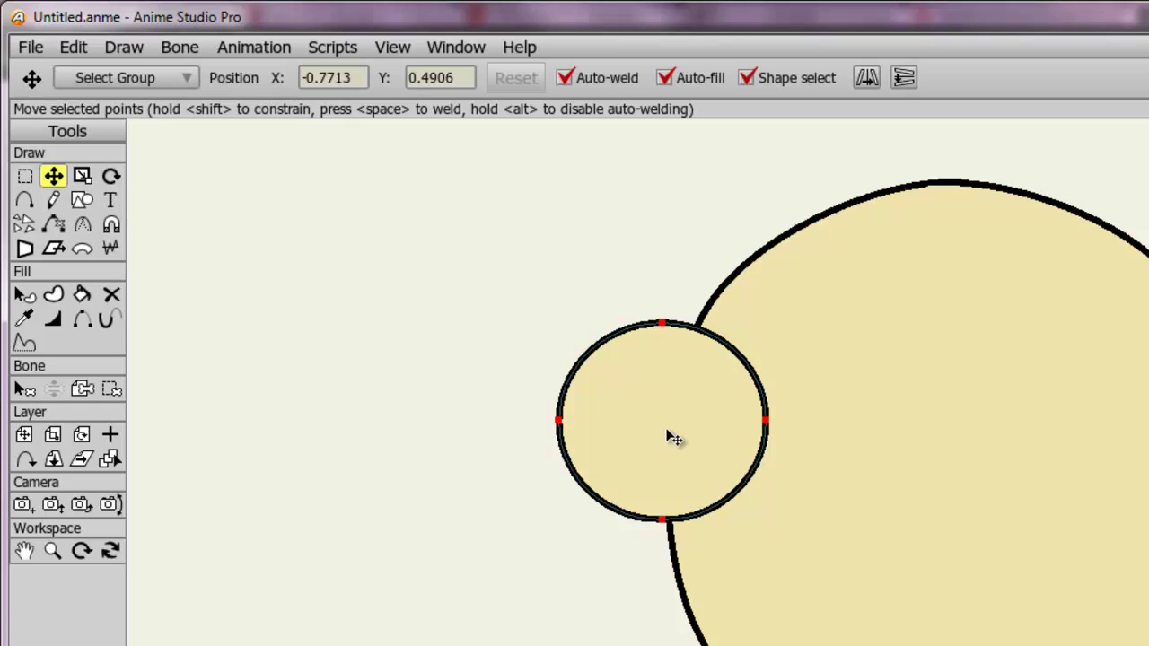
left_click_drag(666, 423, 660, 486)
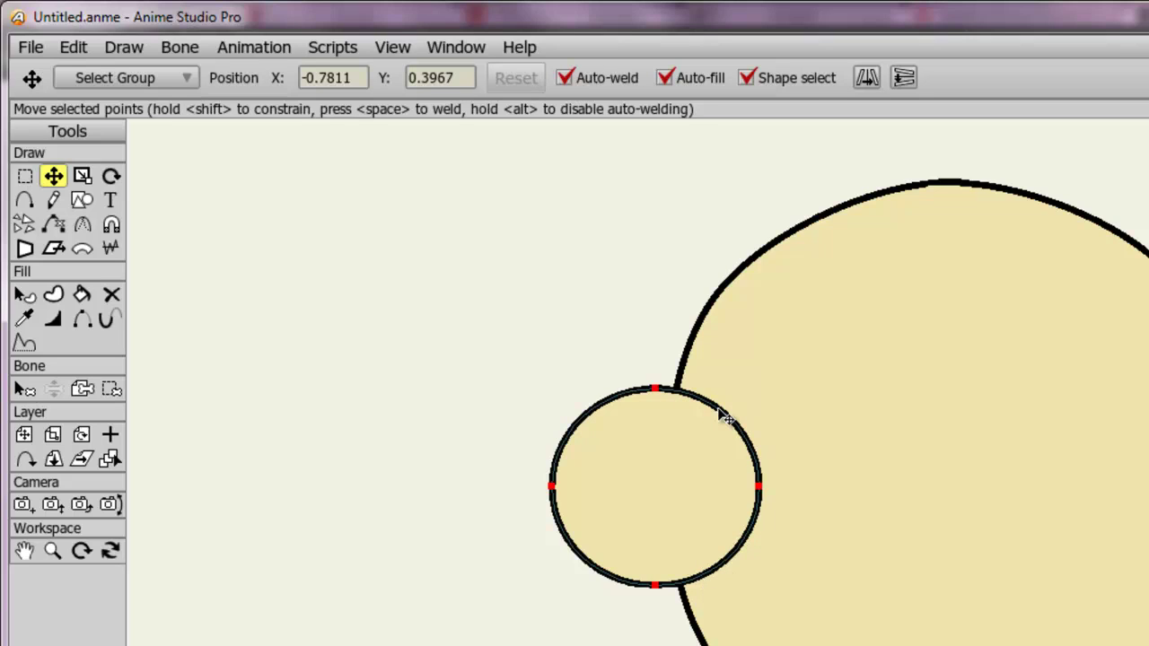
Add two points to the ear outline, at the upper right and lower right where it overlaps the face
left_click(25, 203)
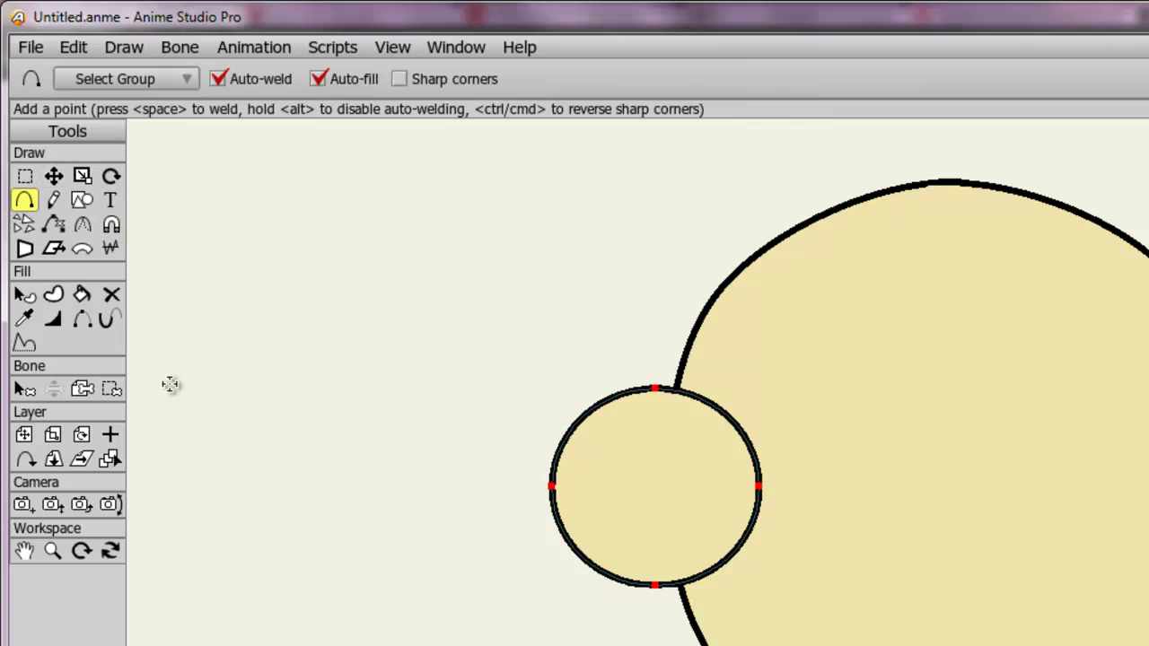
left_click(727, 409)
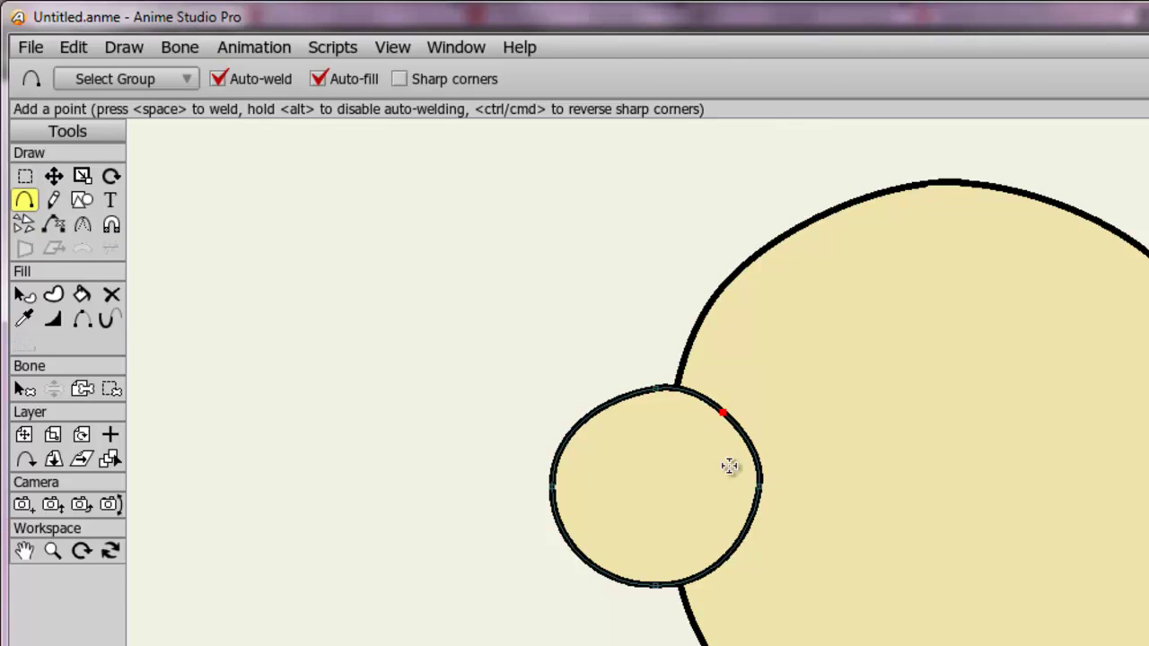
left_click(730, 556)
left_click(731, 554)
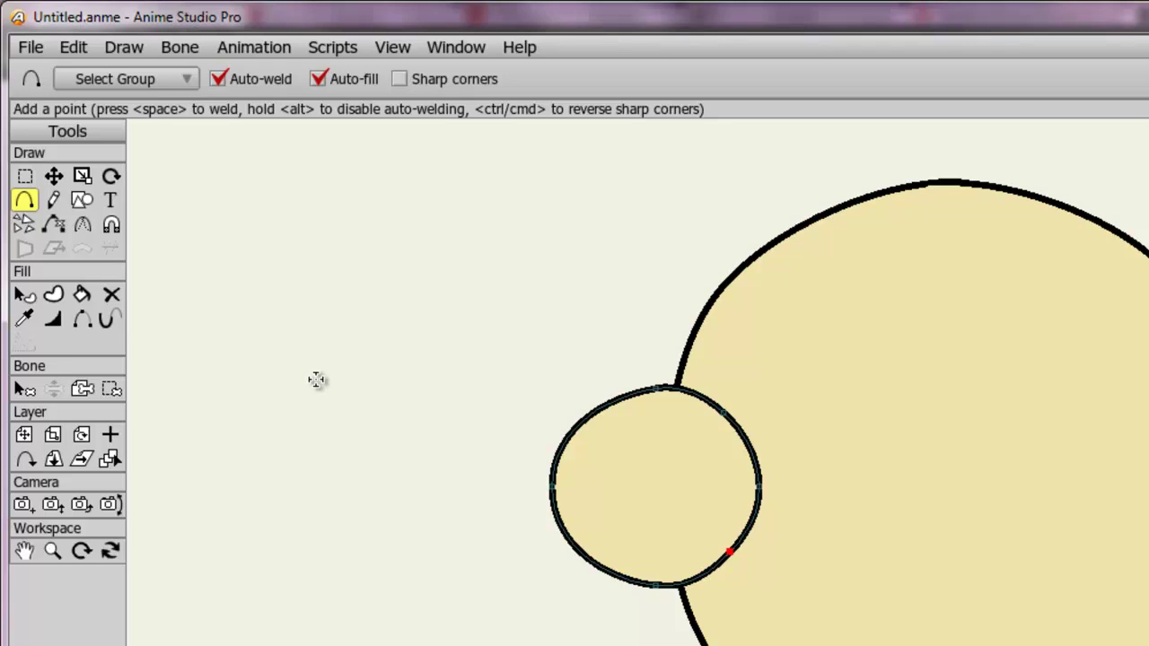
Set the line width to 0 at the ear outline's rightmost point, inside the face
left_click(52, 320)
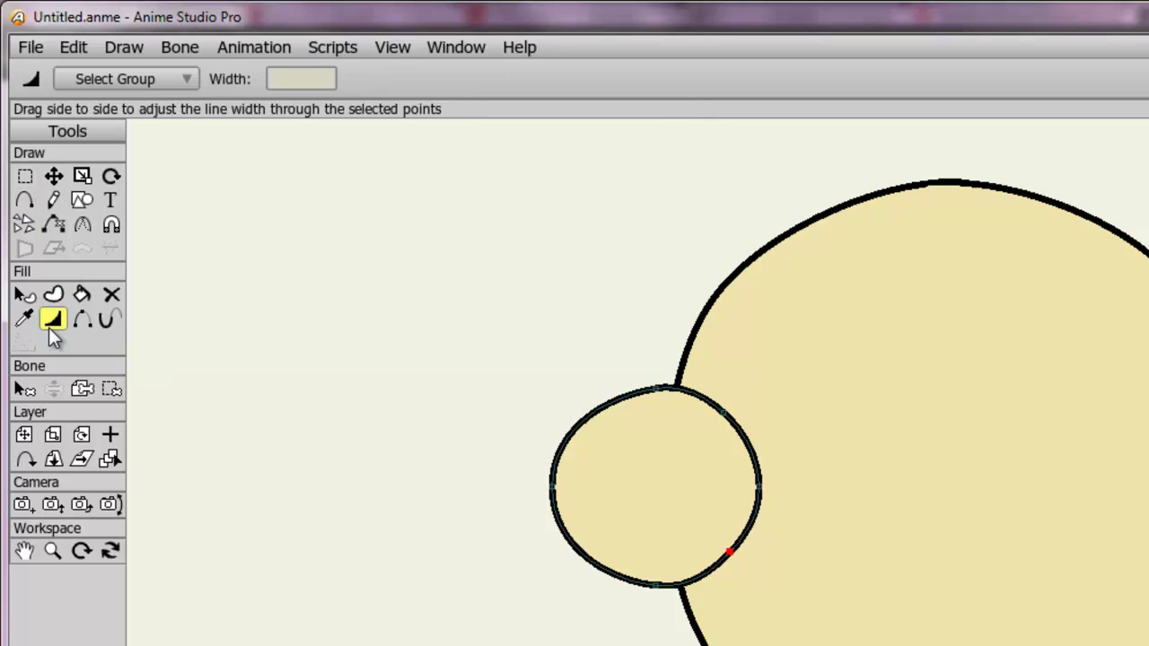
left_click(758, 489)
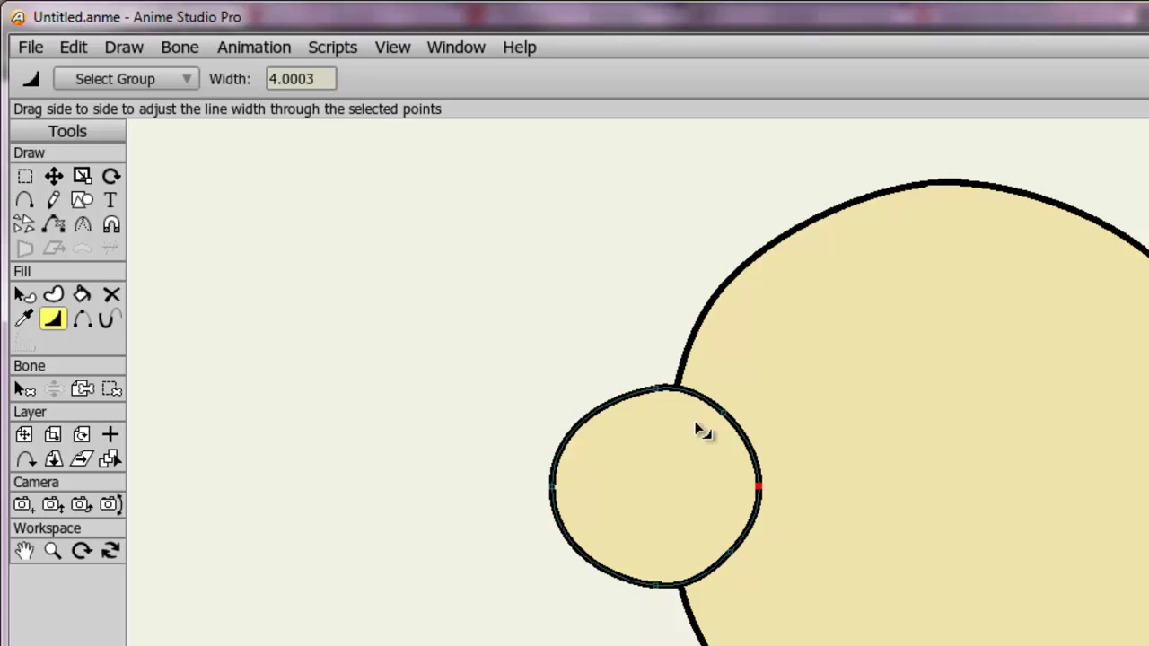
left_click(319, 79)
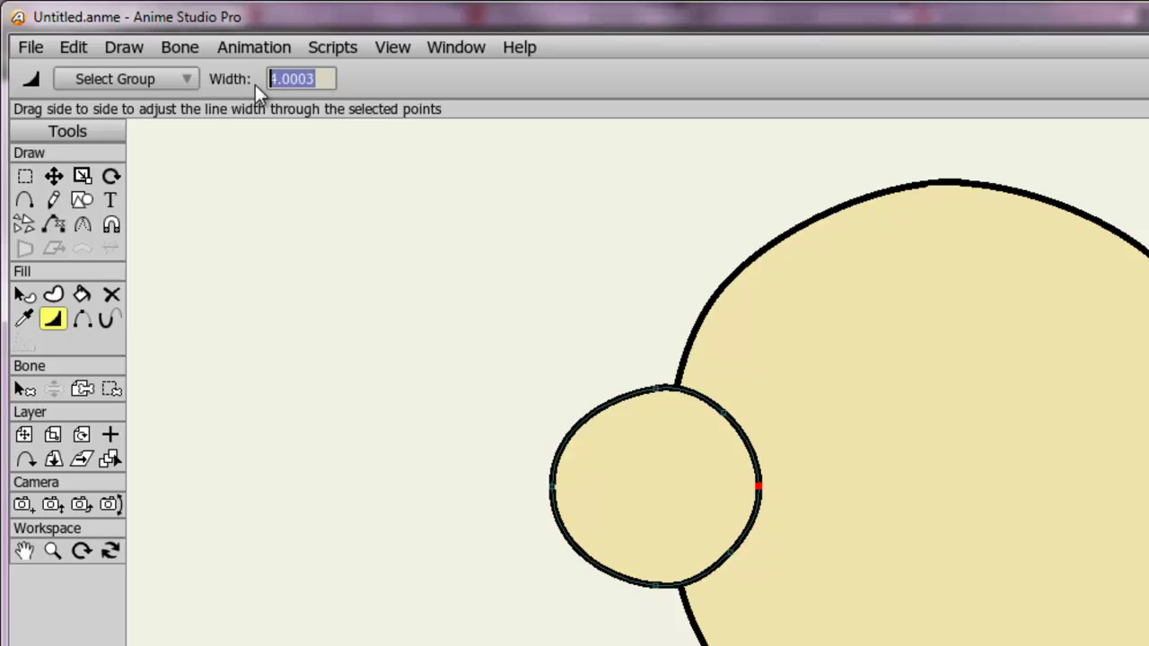
type("0")
key("Return")
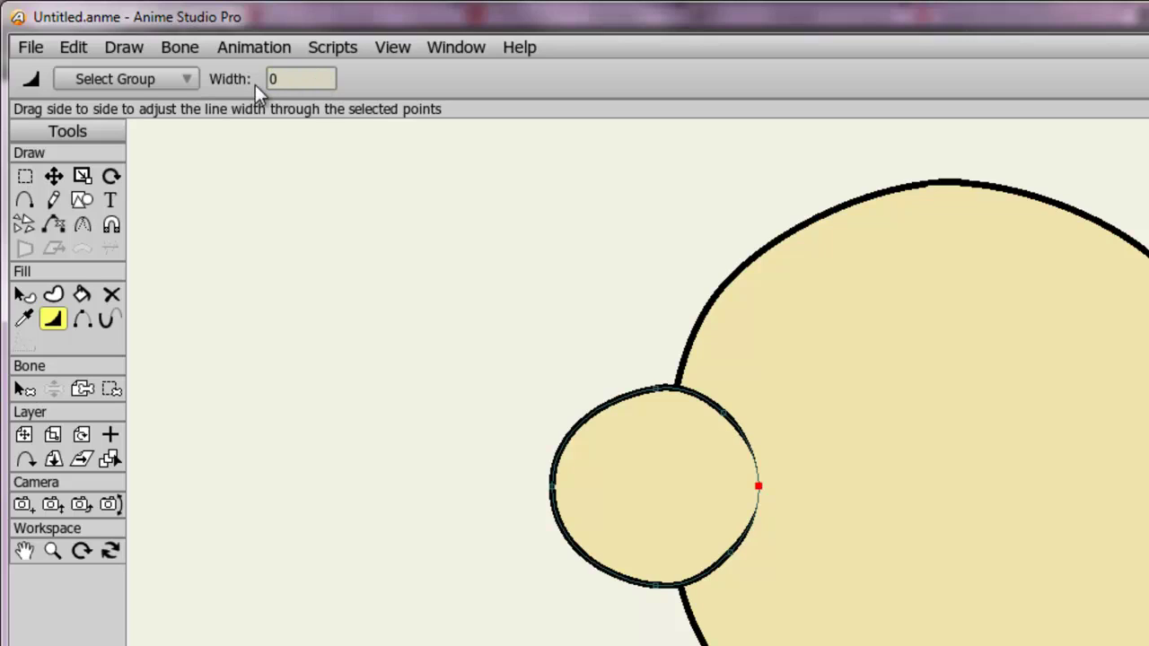
Set the line width to 0 at the ear's upper-right and lower-right points and render a preview of the frame
left_click(725, 414)
left_click_drag(319, 79, 238, 83)
type("0")
key("Return")
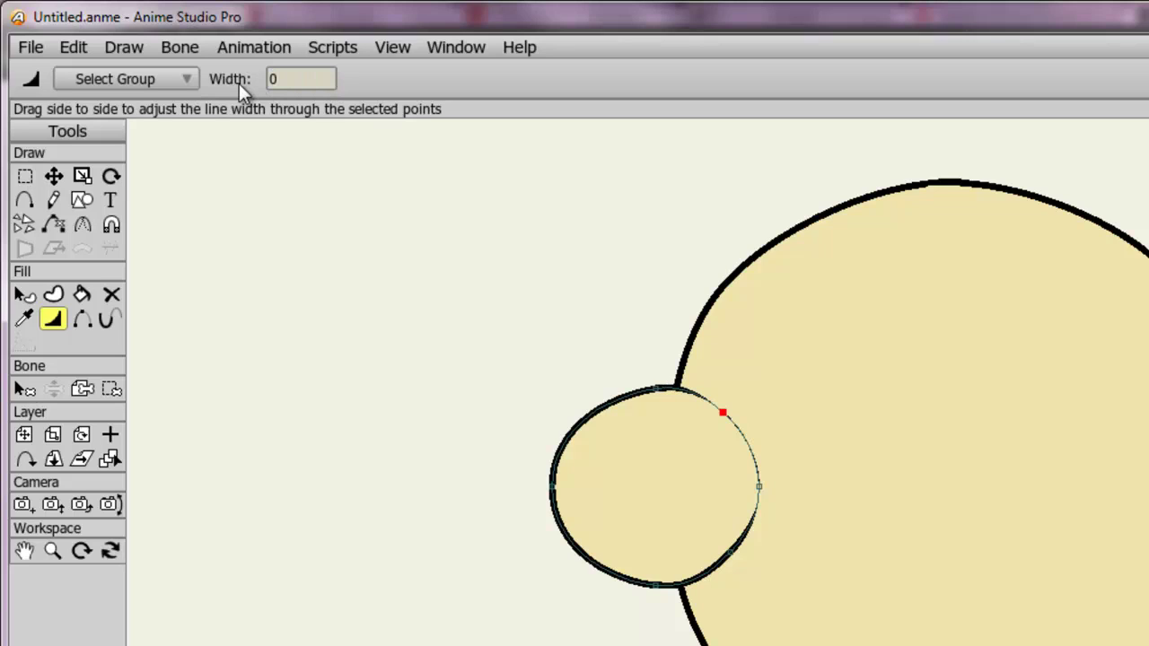
left_click(732, 551)
left_click_drag(327, 79, 166, 79)
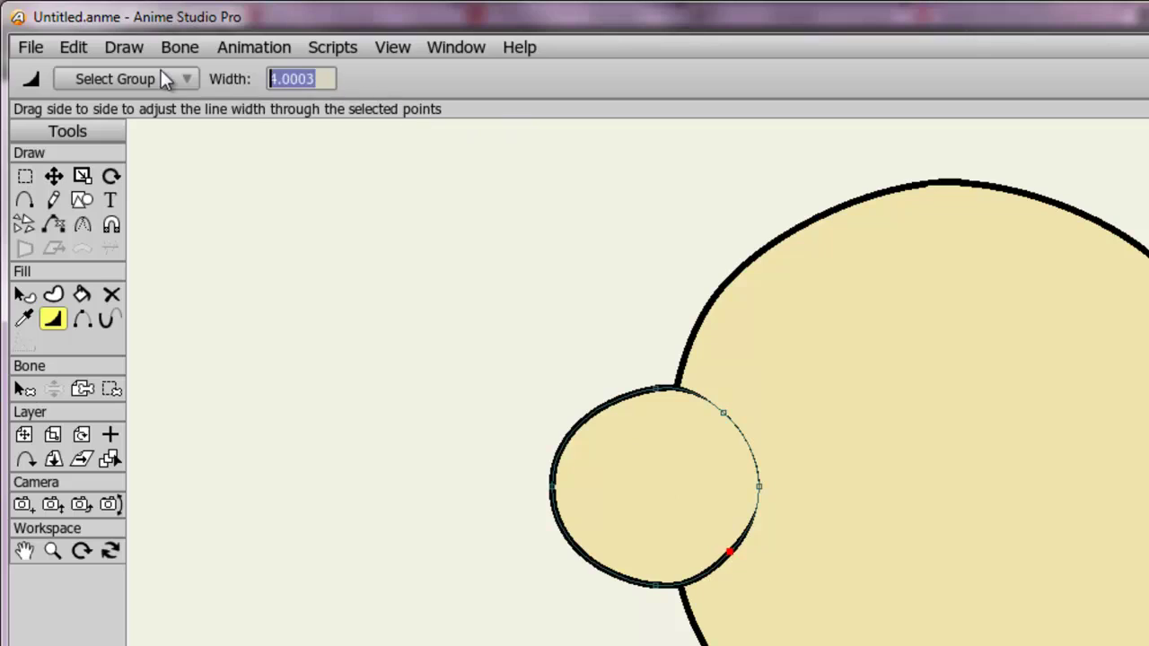
type("0")
key("Return")
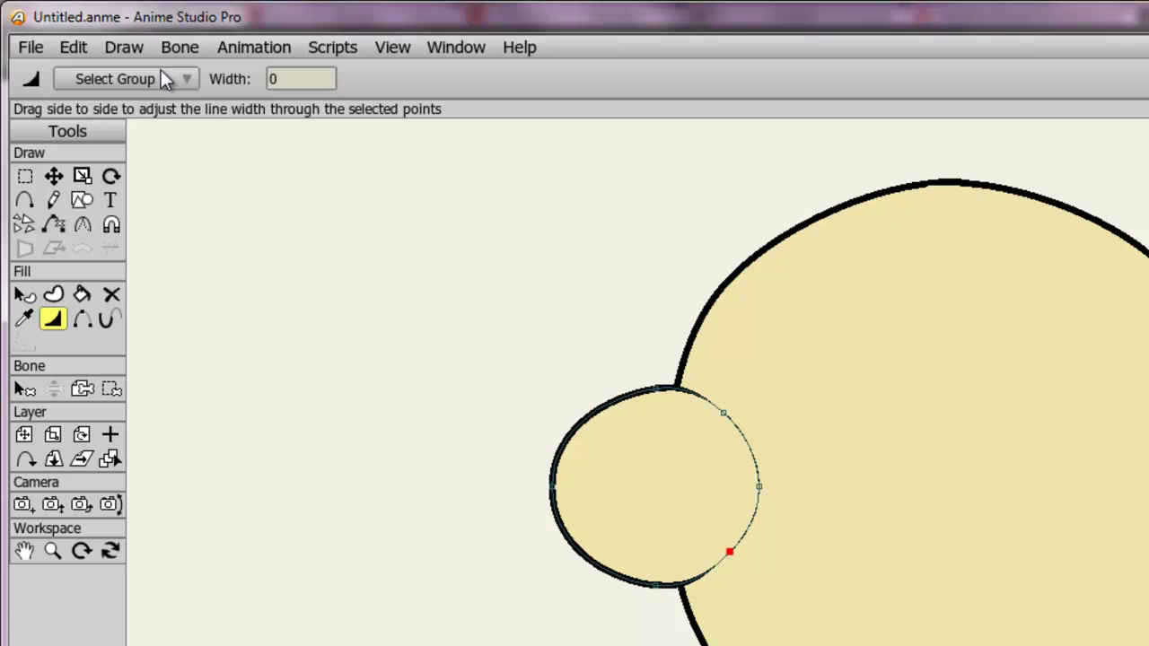
key("ctrl+r")
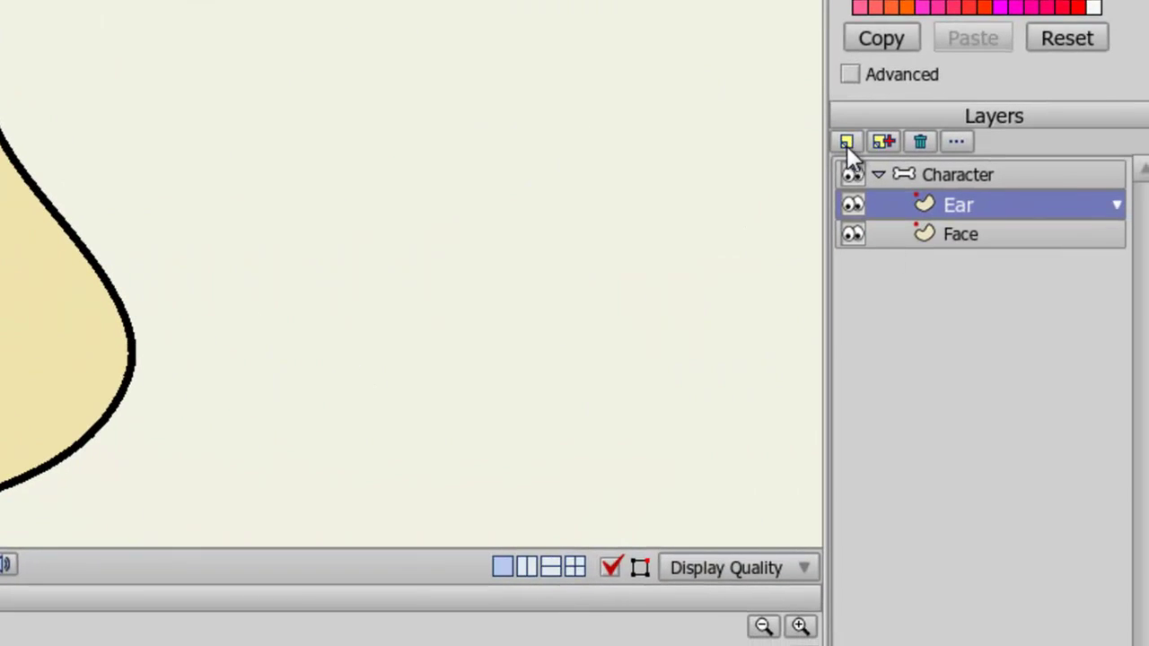
Add a new vector layer named Eyes above the Ear layer in the Character group
left_click(847, 143)
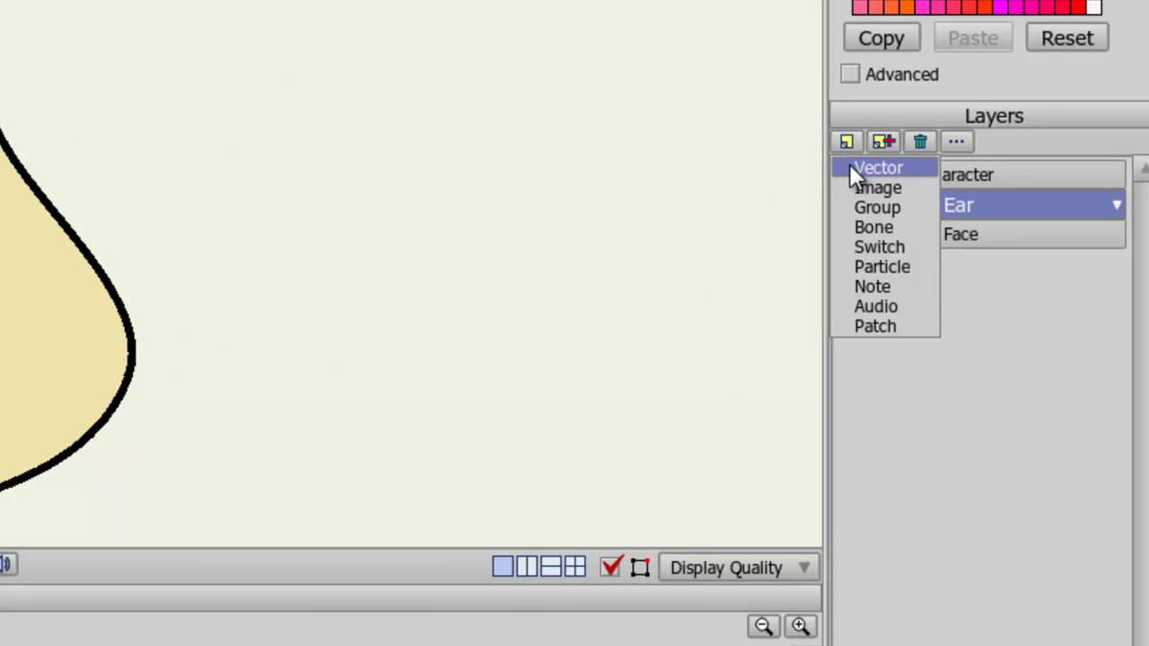
left_click(849, 168)
type("Eyes")
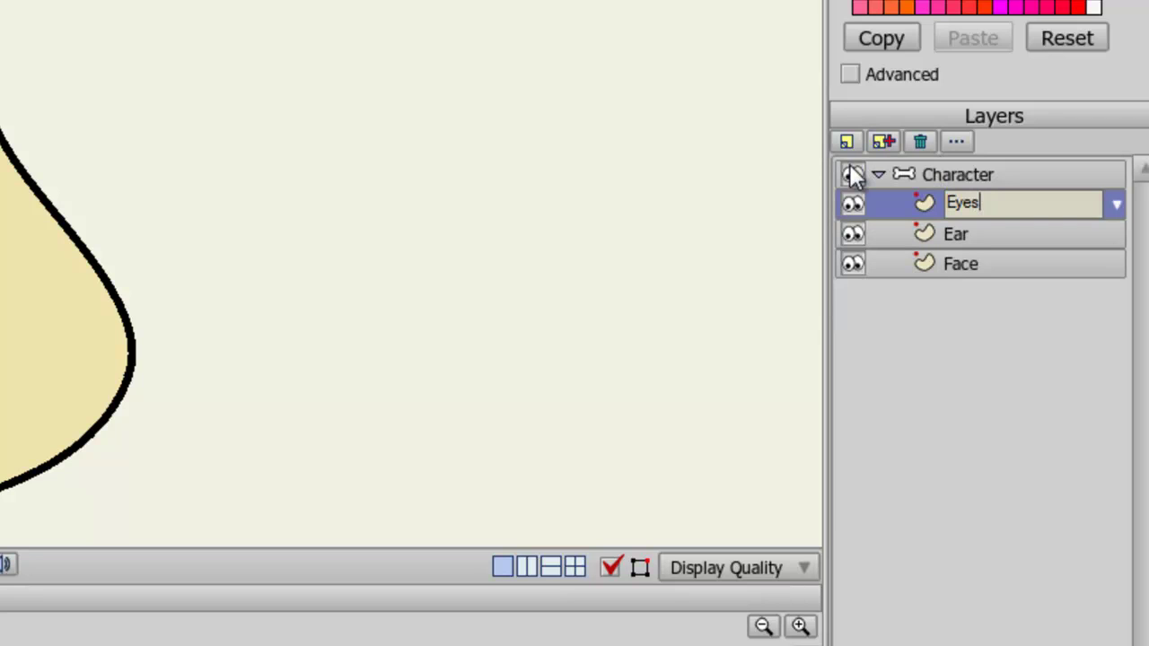
key("Return")
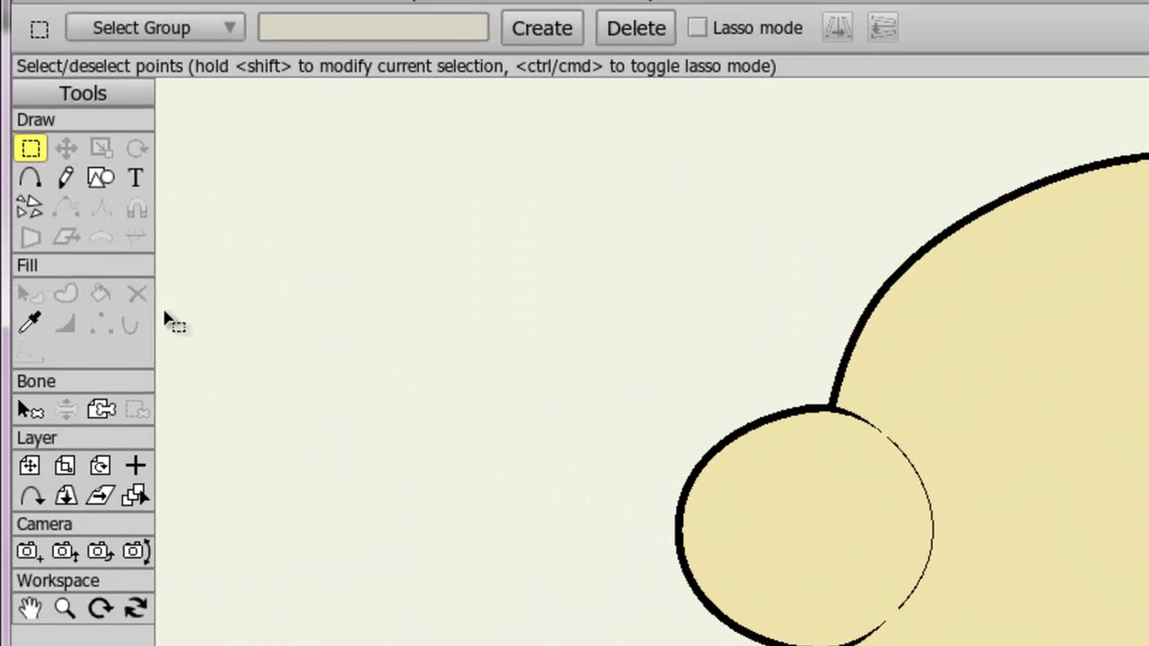
Set the fill colour to white (FFFFFF) and draw a wide oval eye on the face, just right of the ear
left_click(101, 177)
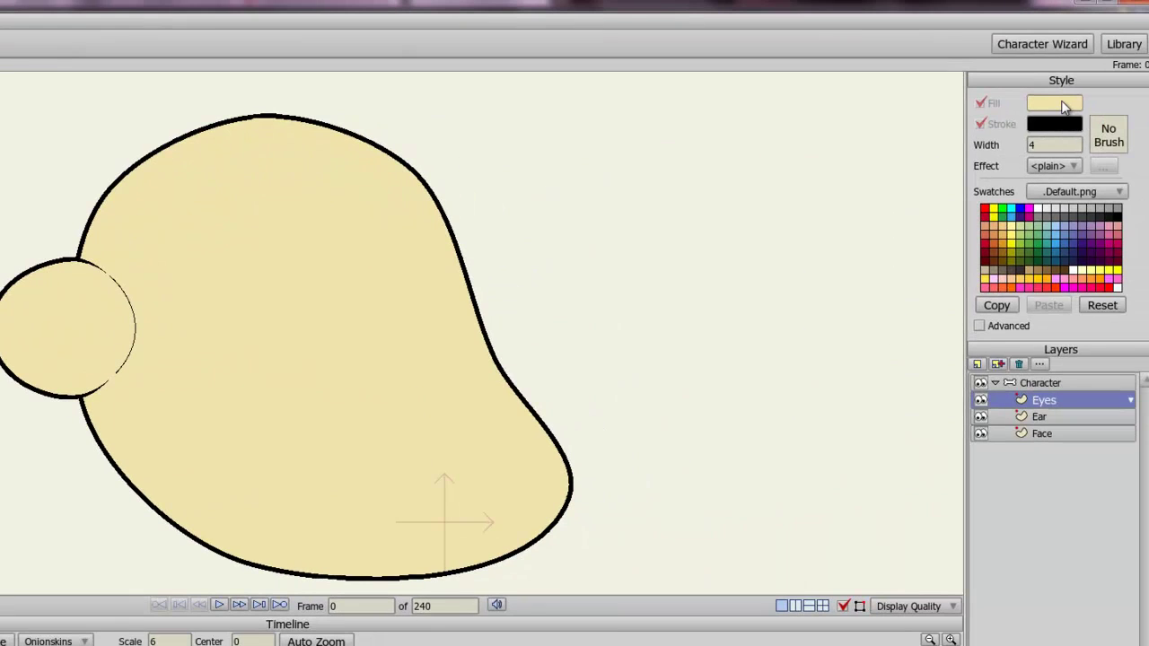
left_click(1065, 107)
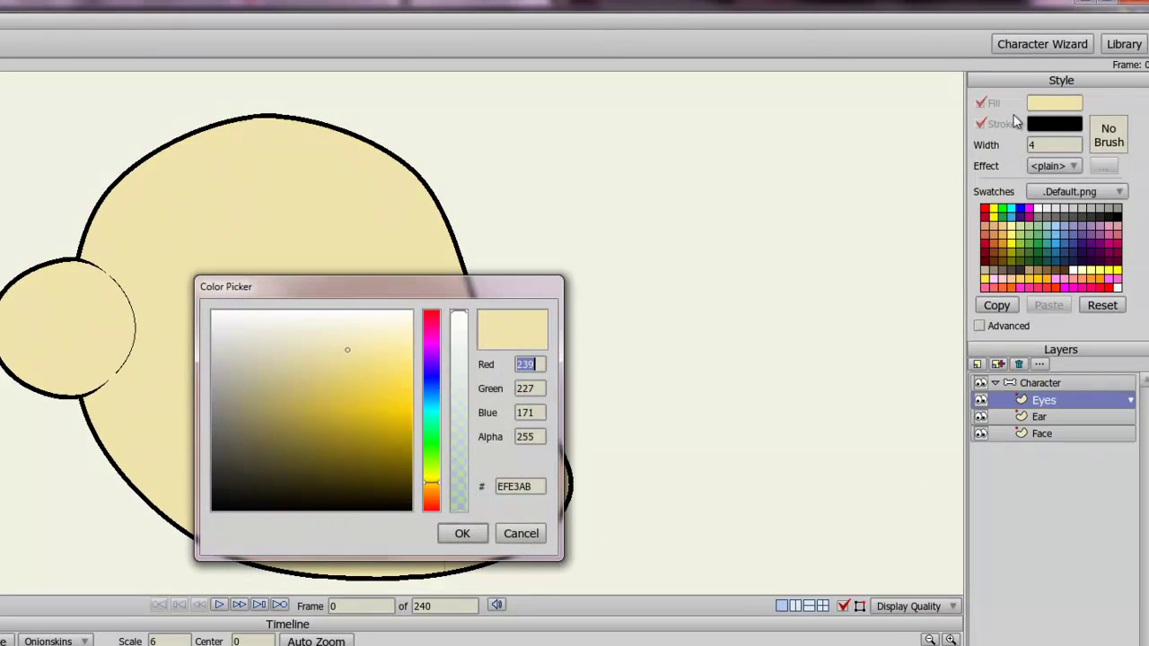
mouse_move(347, 357)
left_mouse_down()
mouse_move(202, 326)
mouse_move(160, 286)
left_mouse_up()
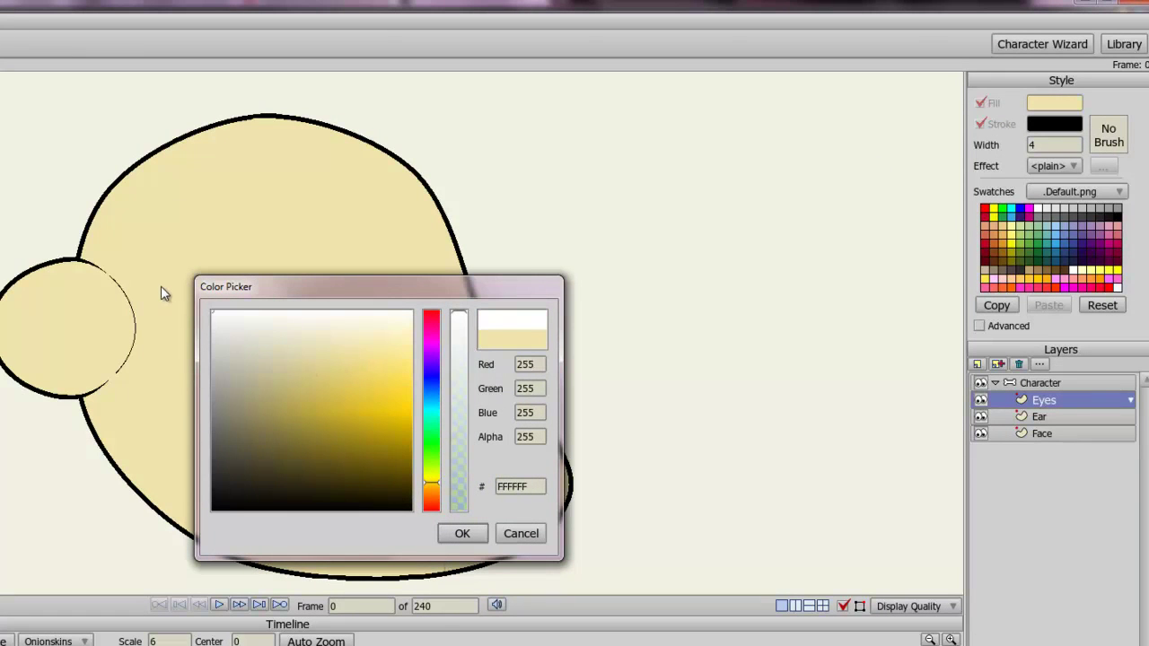
left_click(461, 534)
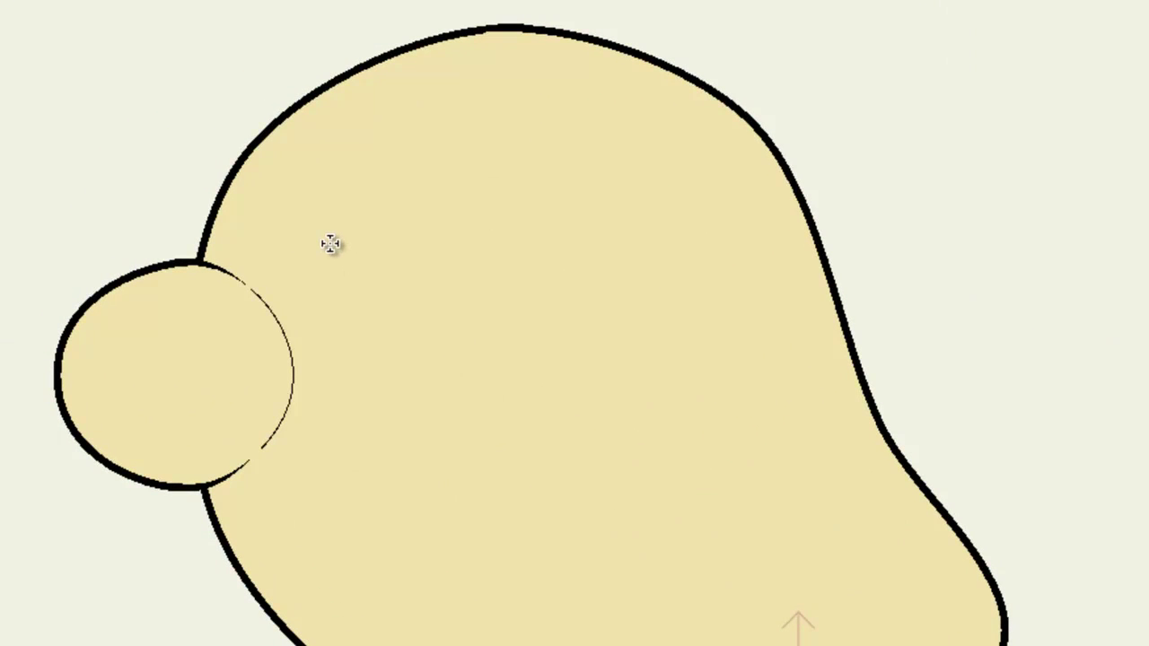
left_click_drag(323, 235, 558, 405)
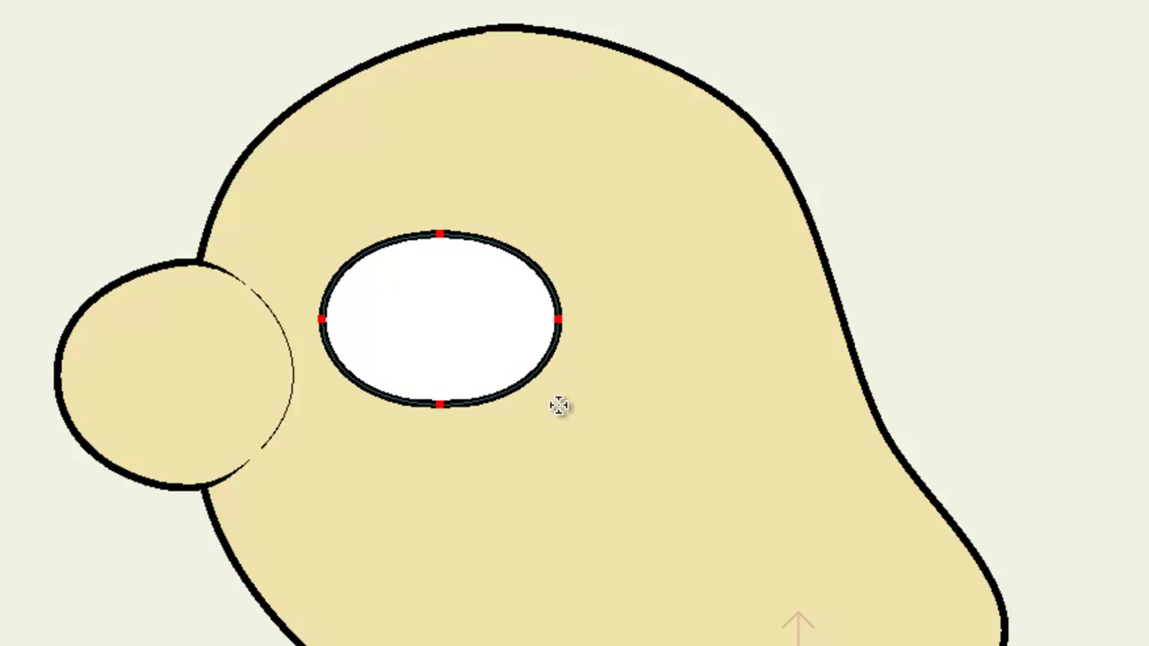
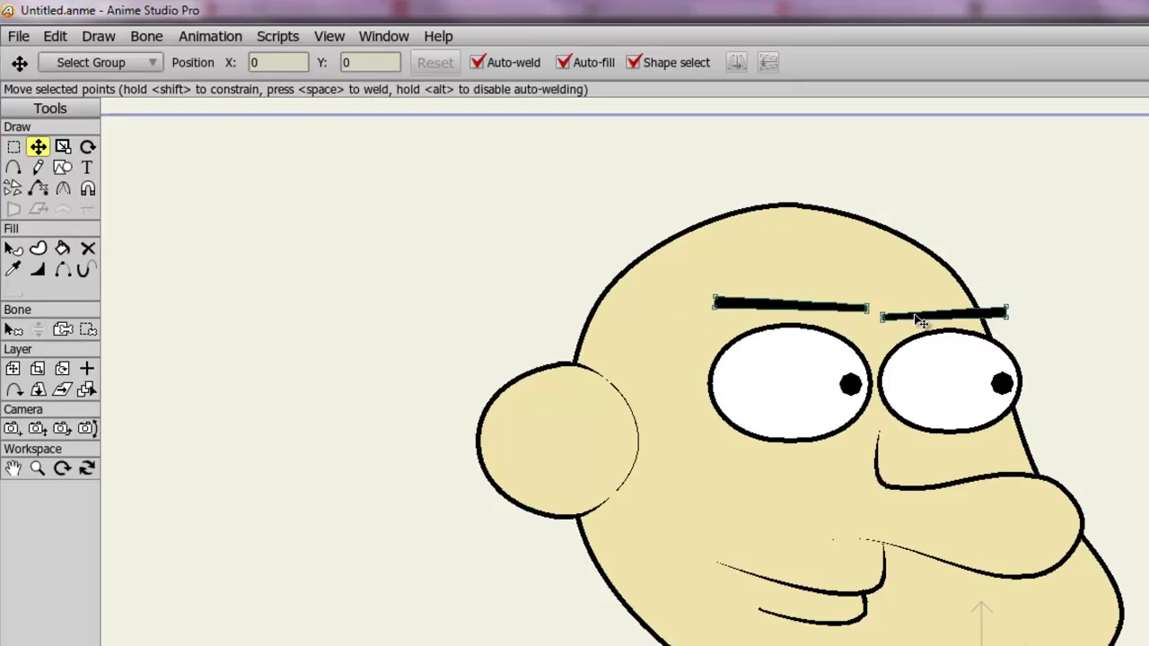
left_click(794, 306)
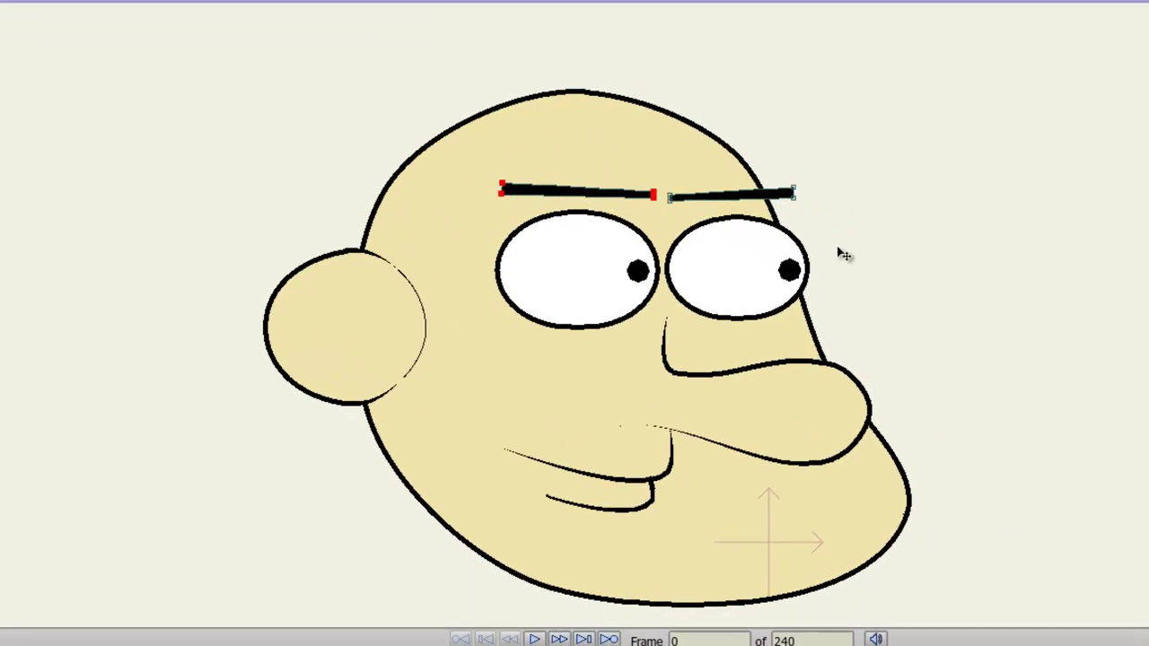
left_click(883, 261)
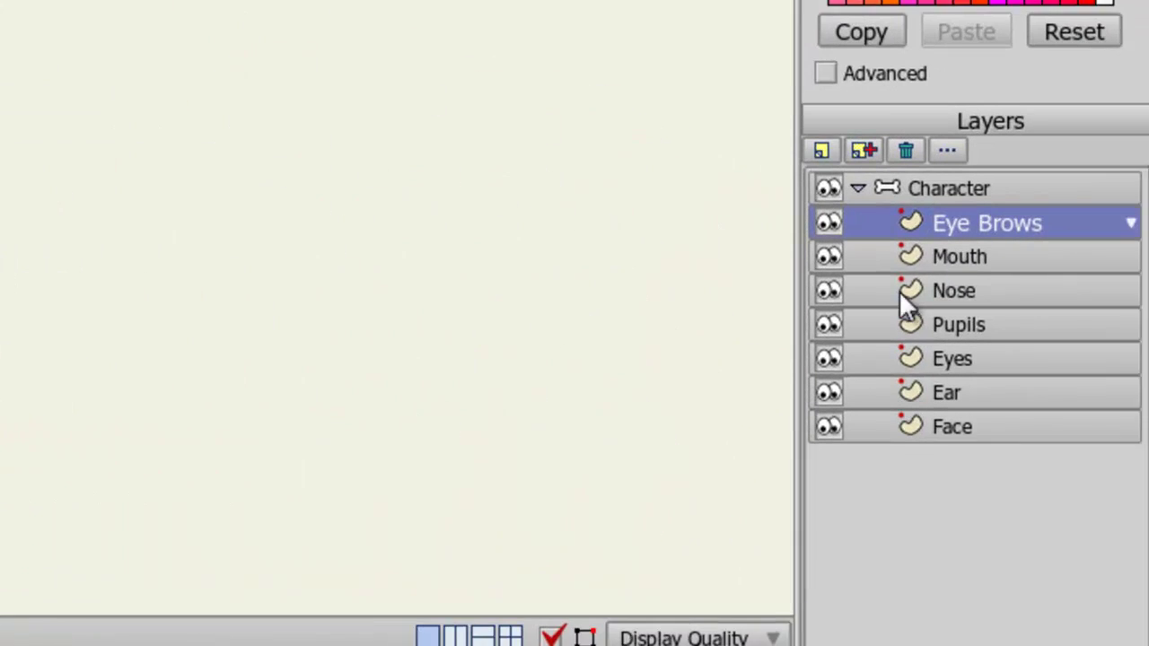
Add a new vector layer named Hair and place it between the Ear and Face layers
left_click(799, 142)
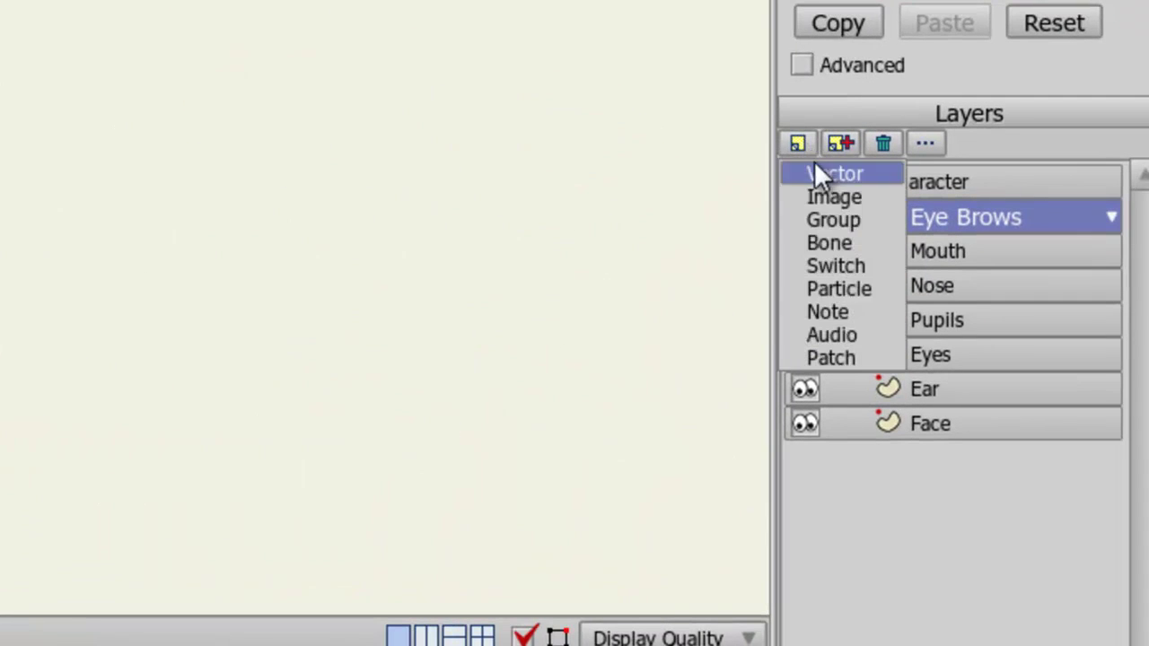
left_click(815, 169)
type("Hair")
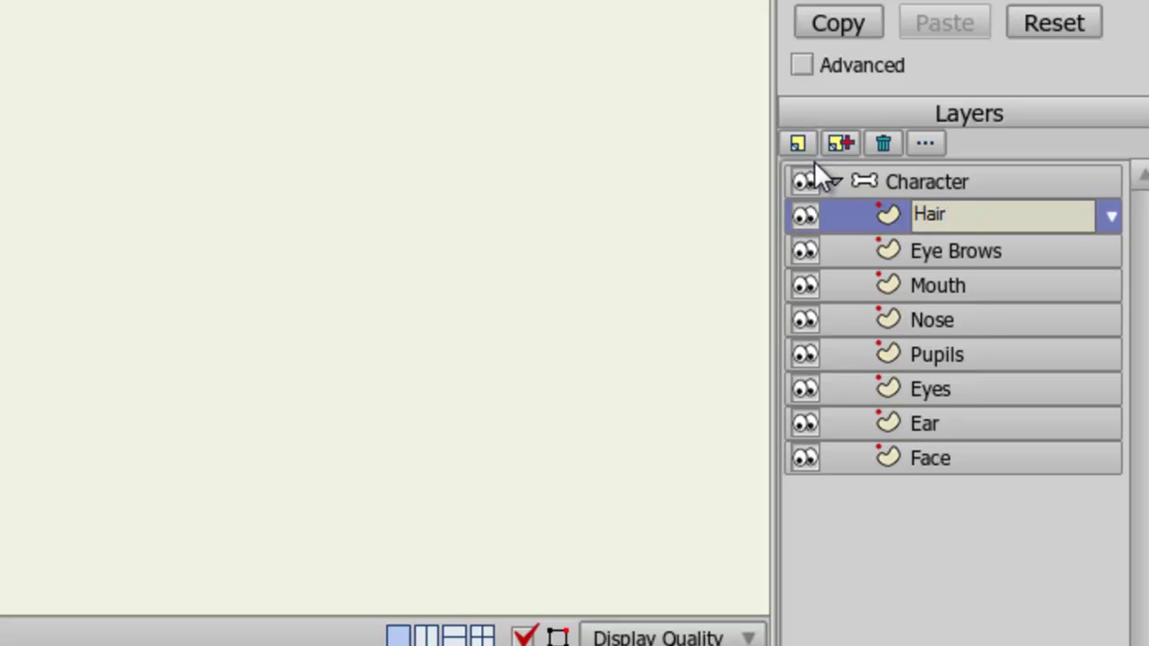
key("Return")
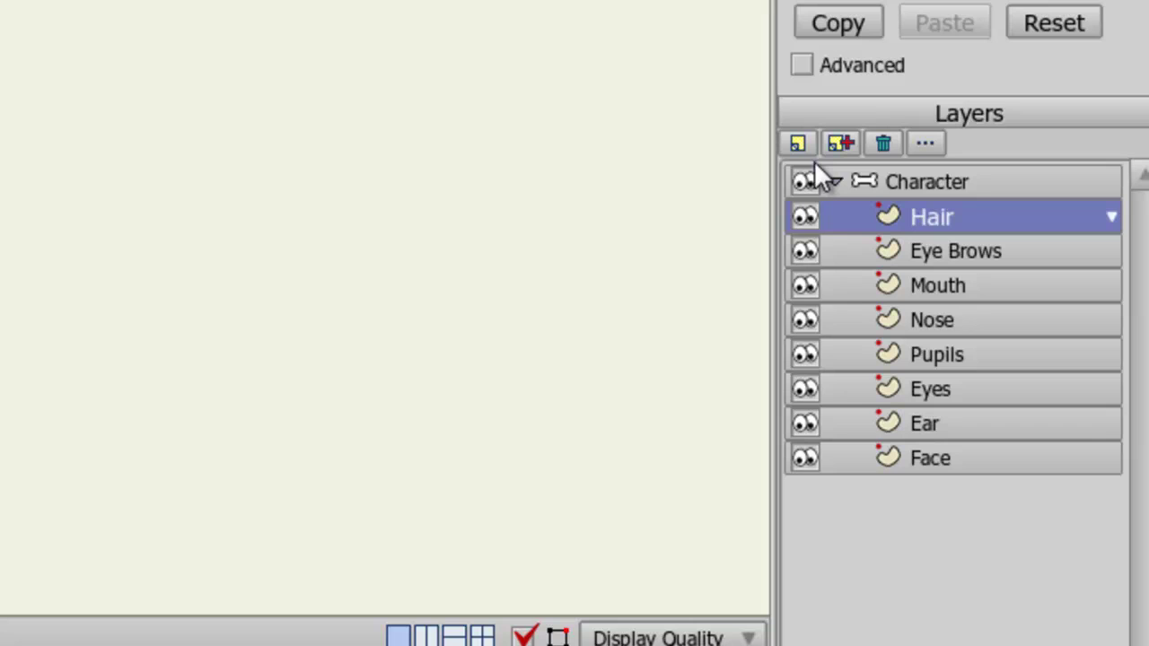
left_click_drag(950, 220, 959, 456)
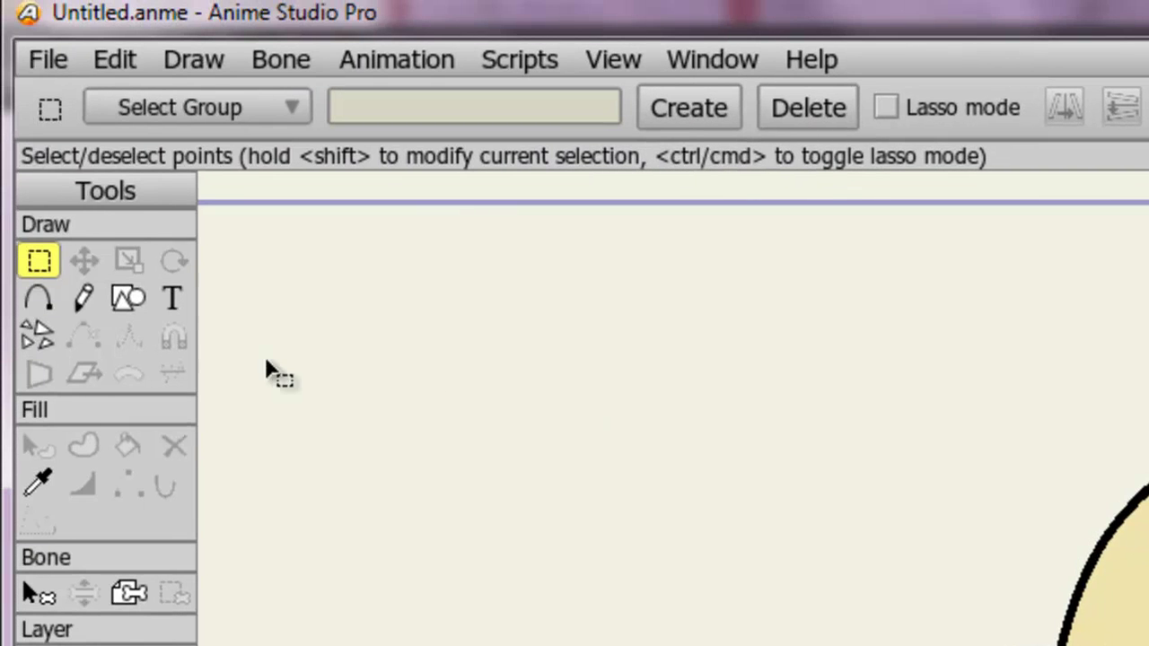
Choose the Add Point tool and set the fill colour to brown 6C5C40 for the hair
left_click(40, 301)
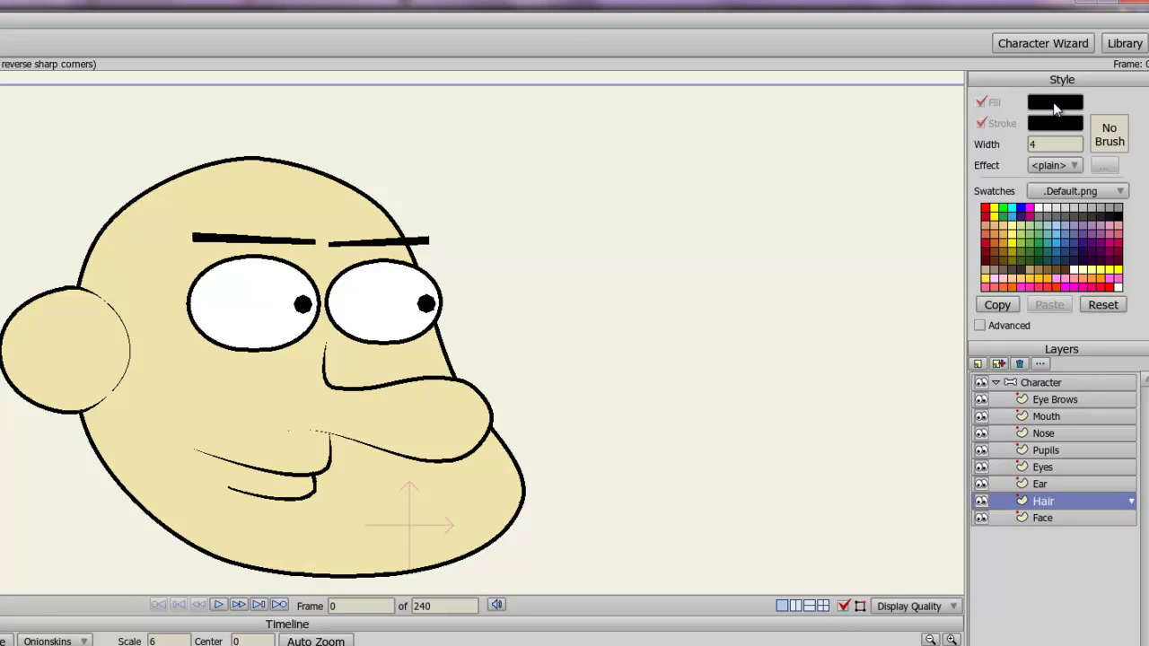
left_click(1055, 104)
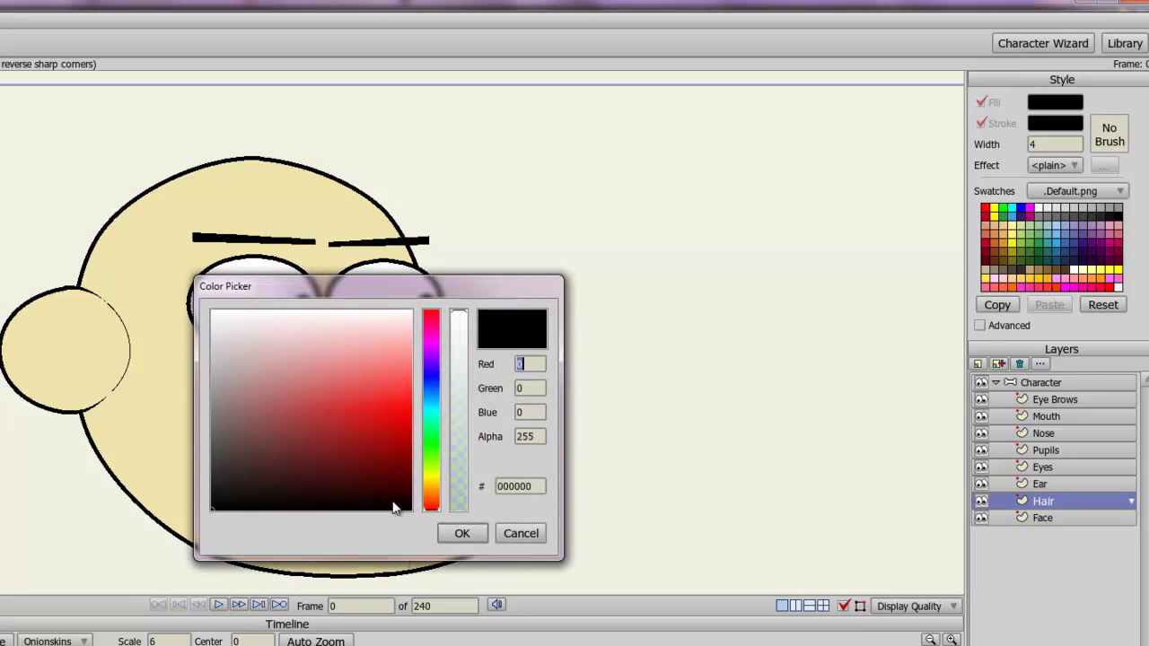
left_click_drag(429, 492, 428, 495)
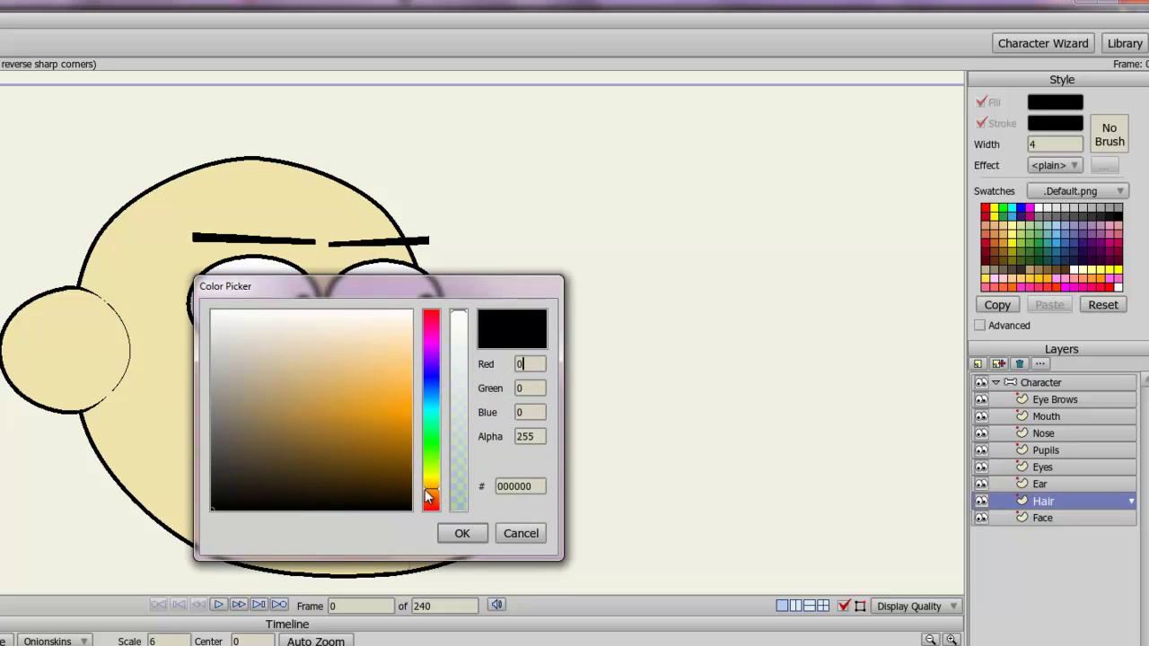
left_click(264, 446)
left_click(262, 444)
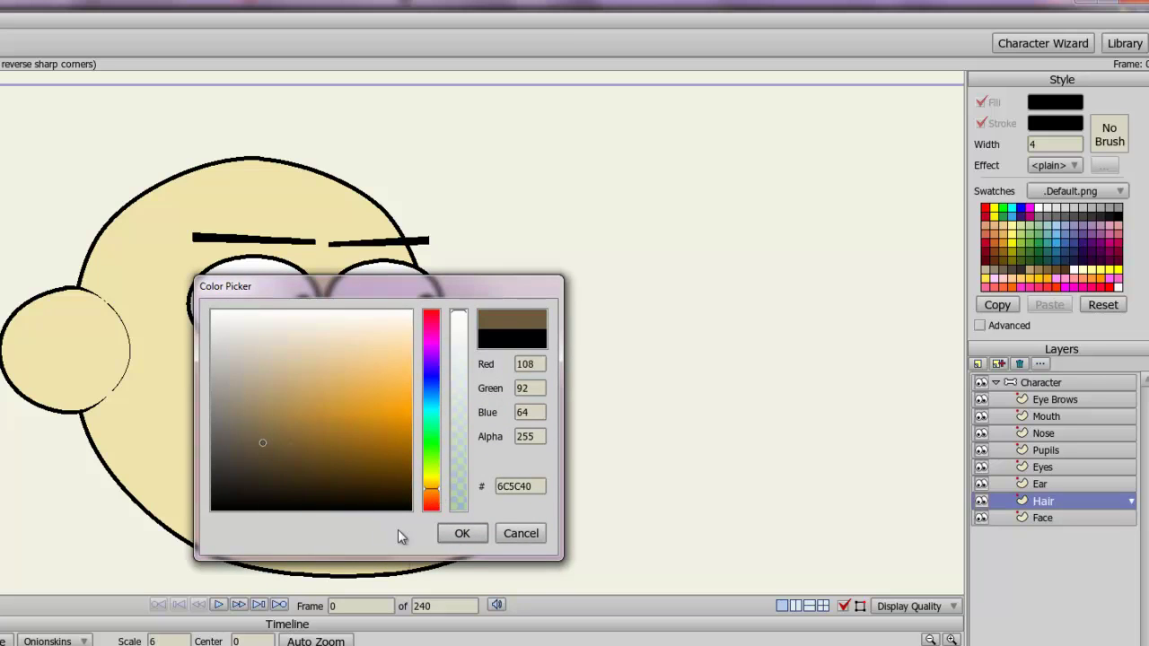
left_click(468, 531)
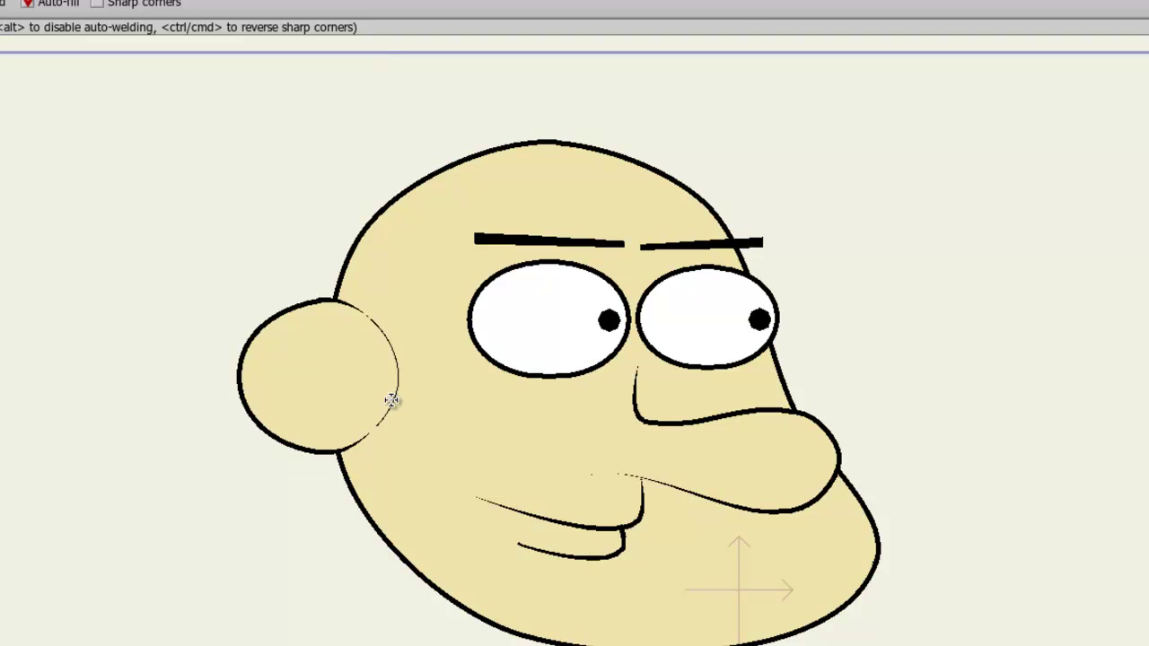
Start the hair outline at the ear's right edge with a small zigzag forming the bottom of the sideburn
left_click_drag(392, 401, 396, 431)
left_click(407, 418)
left_click(411, 432)
left_click(418, 420)
left_click(426, 431)
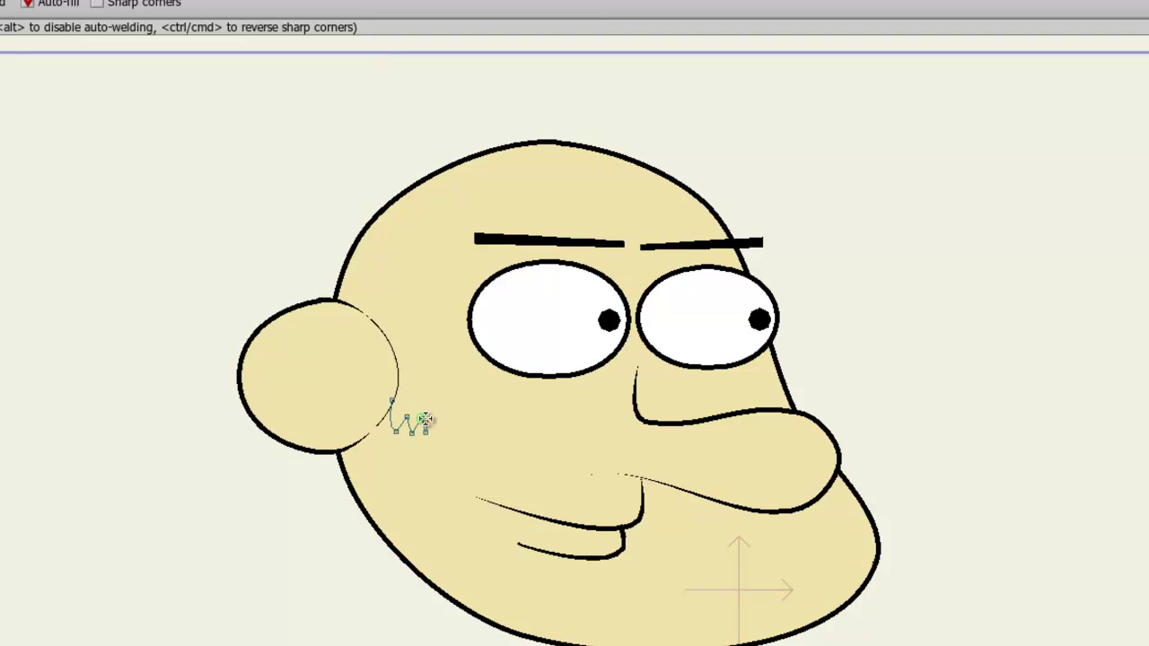
Continue the hair outline up the sideburn, along the forehead into a pointed quiff, over the crown, and close it behind the ear
left_click(417, 361)
left_click_drag(402, 316, 389, 292)
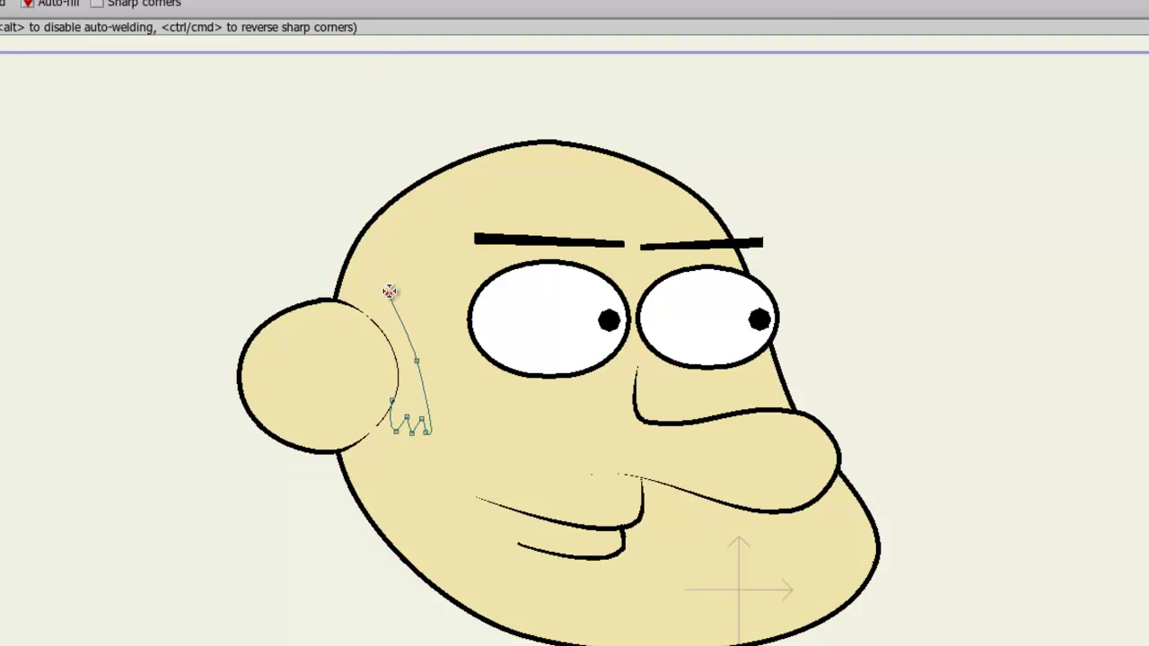
left_click(402, 232)
left_click_drag(470, 187, 295, 311)
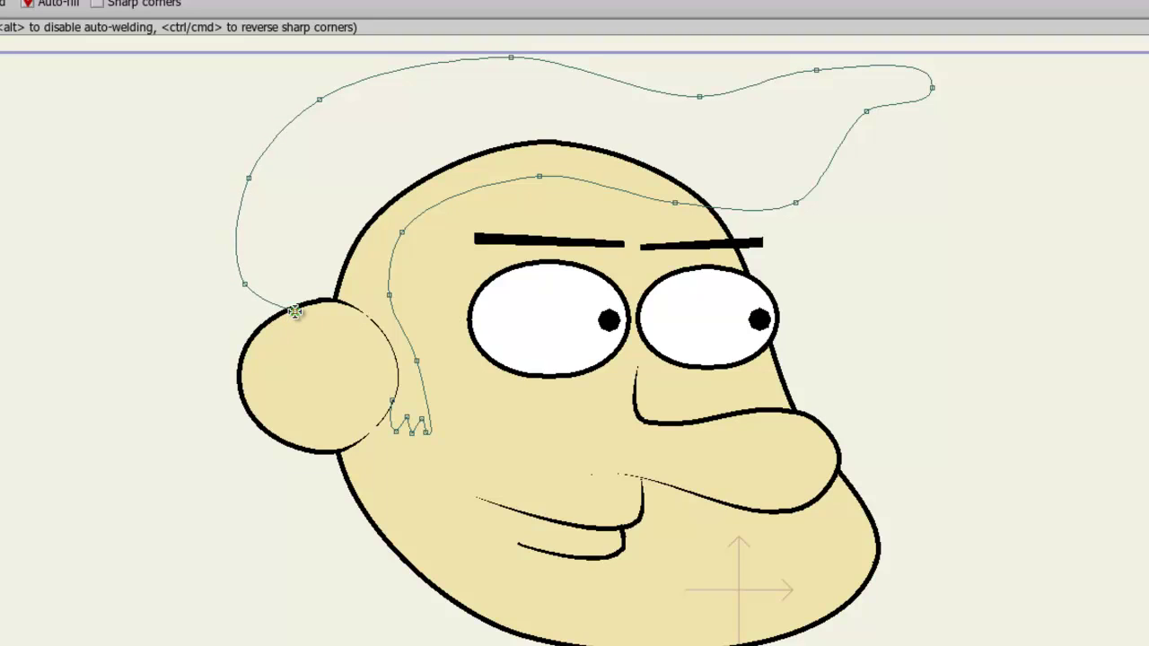
left_click(296, 310)
left_click_drag(363, 321, 388, 396)
left_click(389, 397)
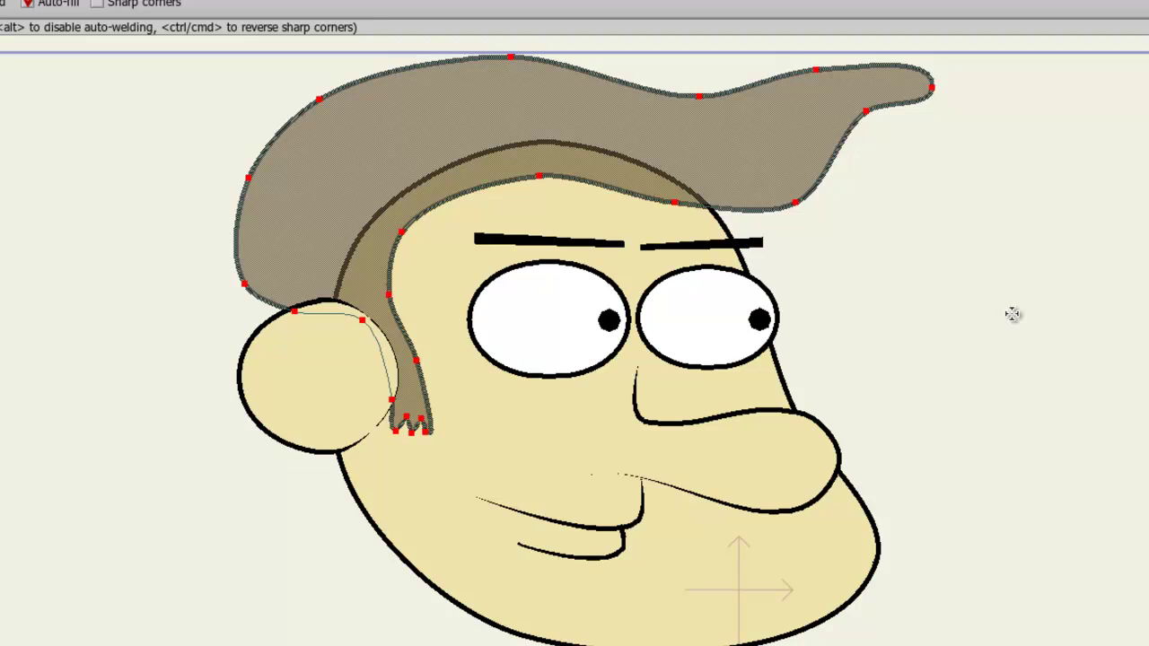
Render a preview of the frame to check the hair against the face and ear, and close it
key("ctrl+r")
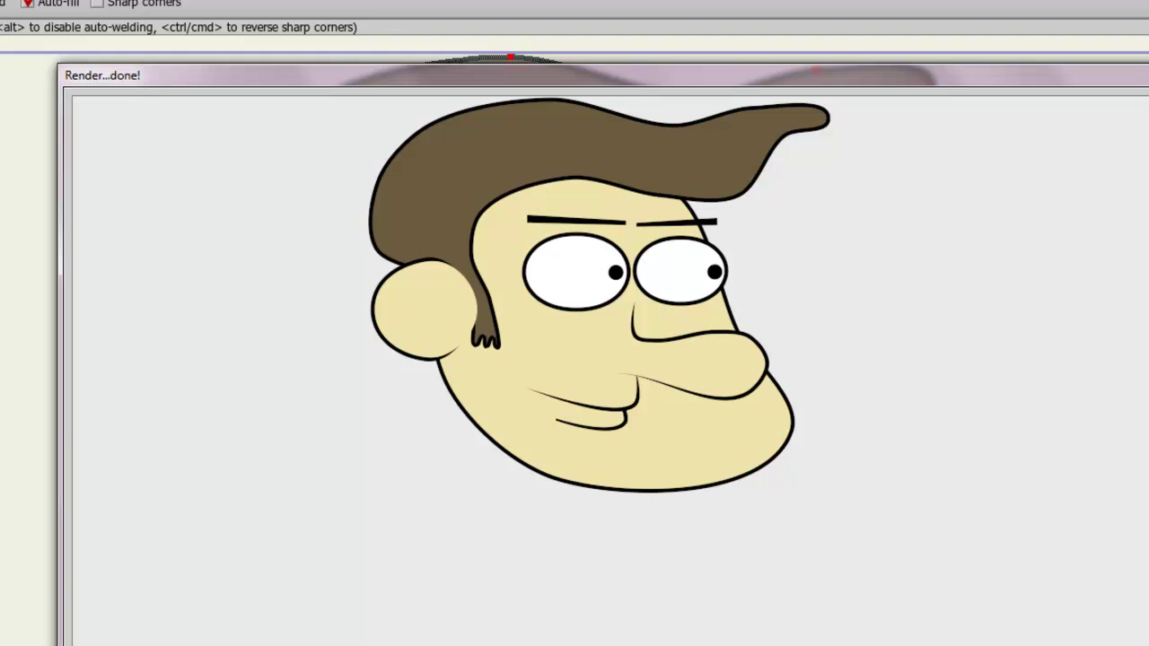
key("Escape")
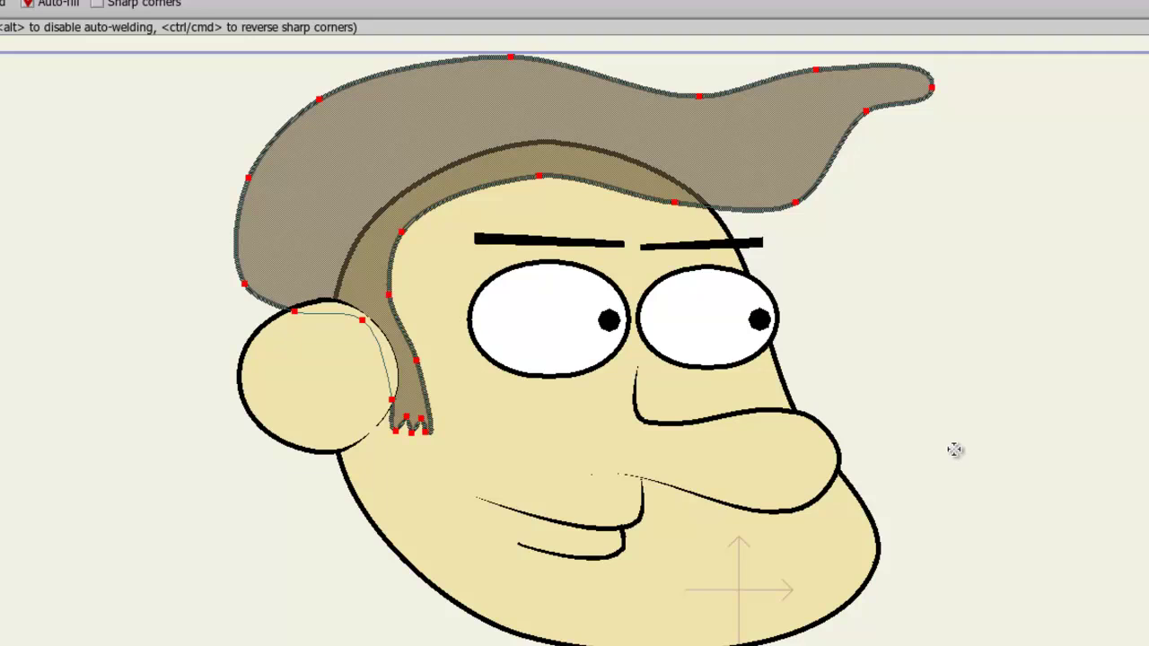
left_click_drag(954, 450, 940, 238)
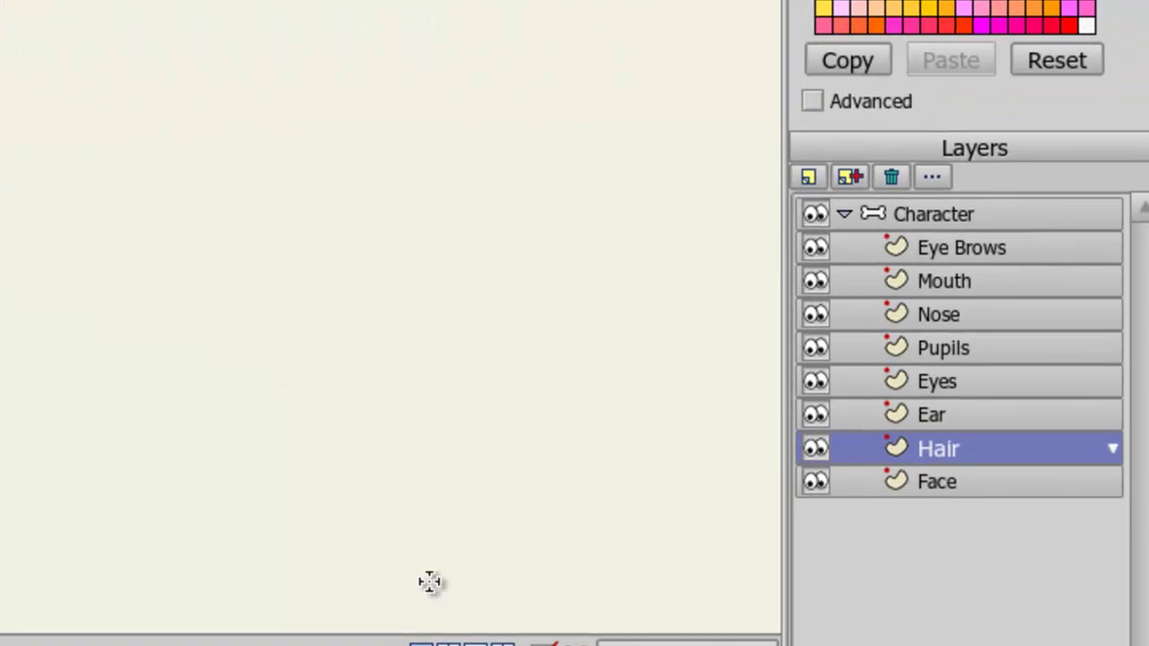
Add a vector layer named Neck and place it below the Face layer
left_click(938, 489)
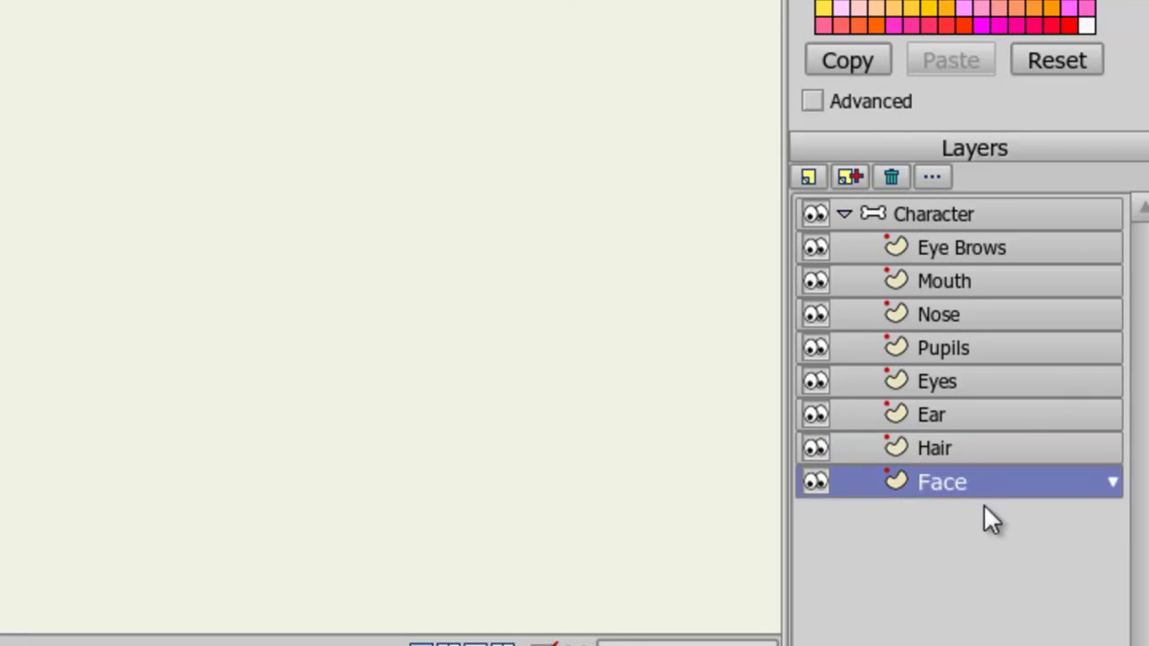
left_click(802, 176)
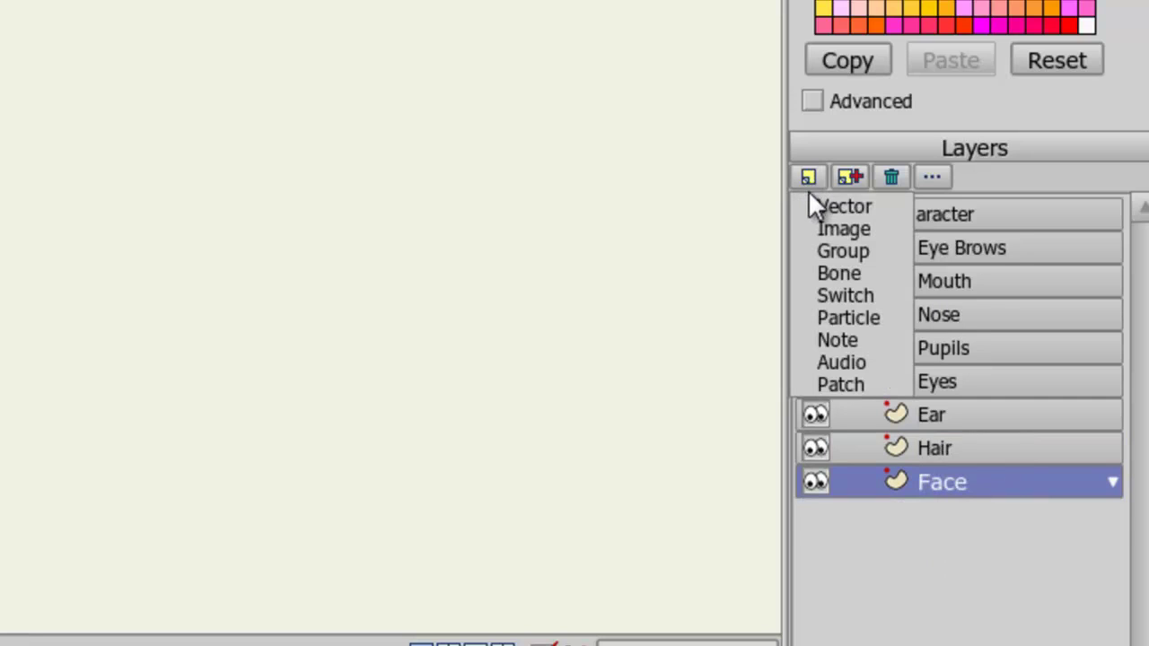
left_click(811, 198)
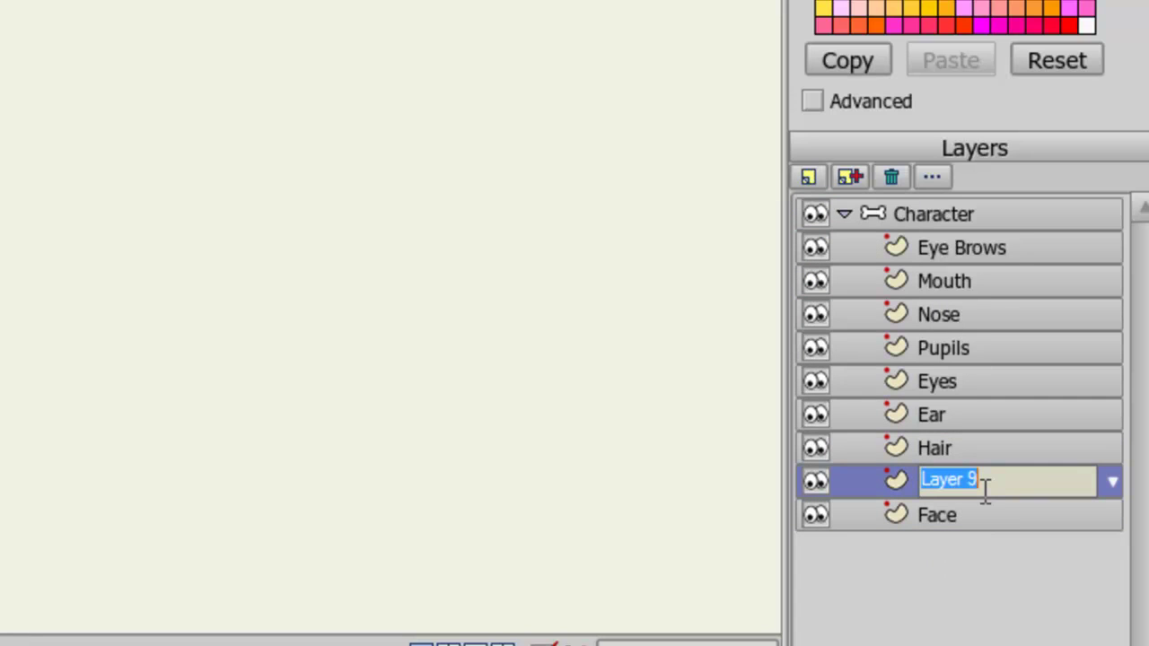
type("Neck")
key("Return")
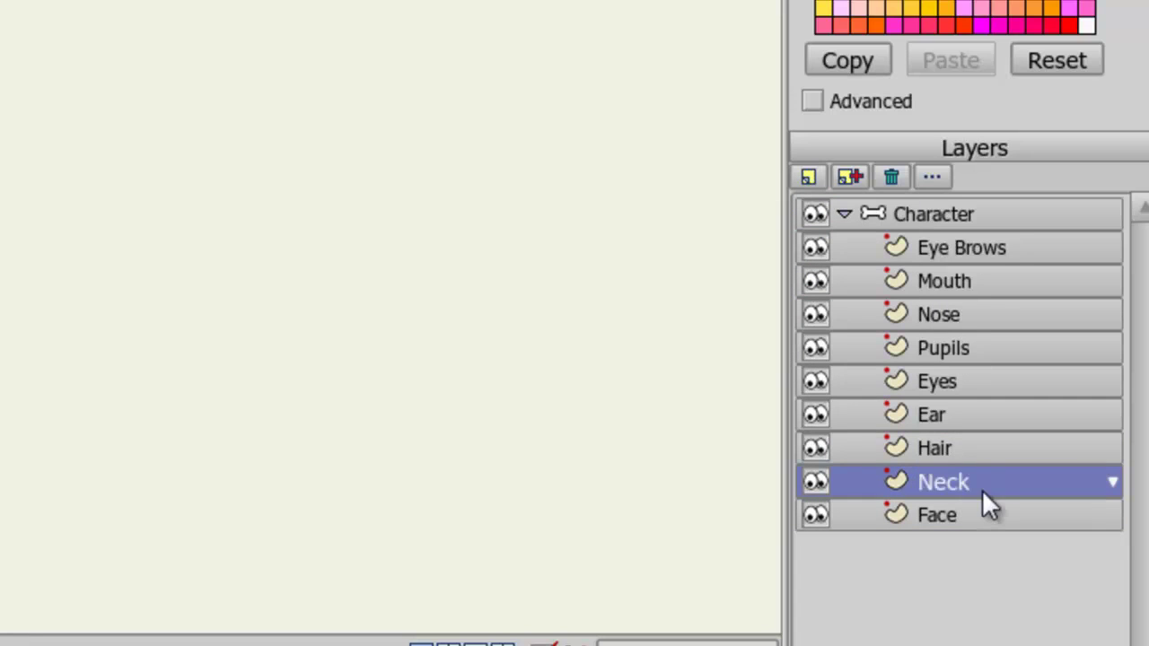
left_click_drag(970, 469, 964, 526)
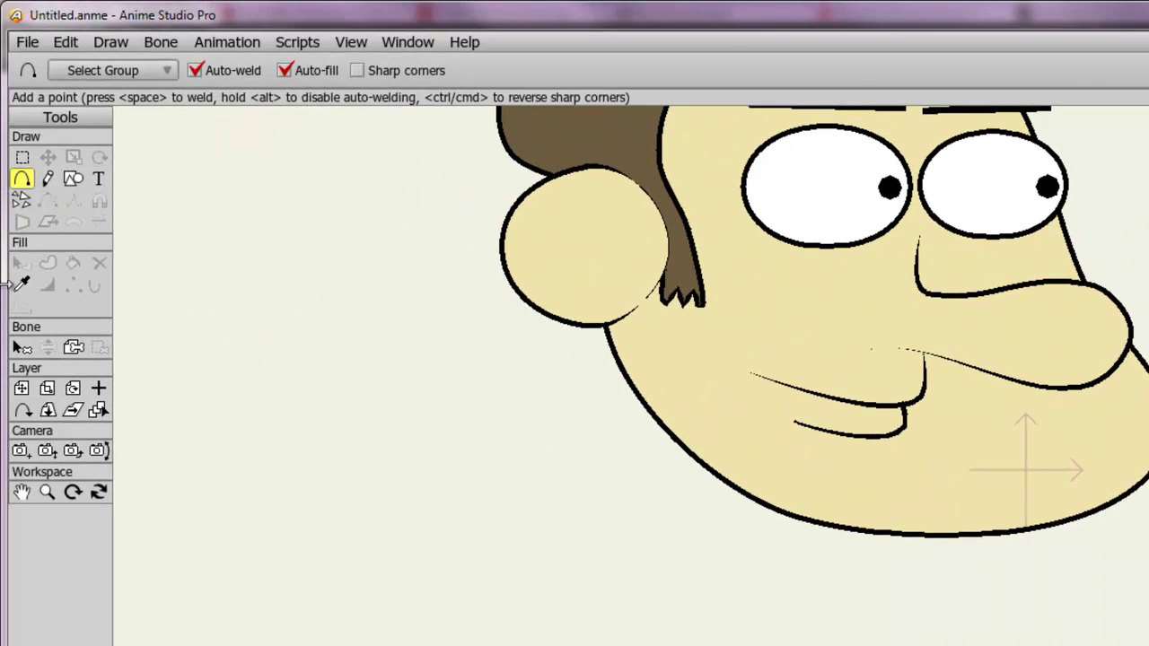
Draw a narrow rectangle for the neck under the back of the jaw, with the skin-colour fill and Auto-stroke enabled
left_click(20, 288)
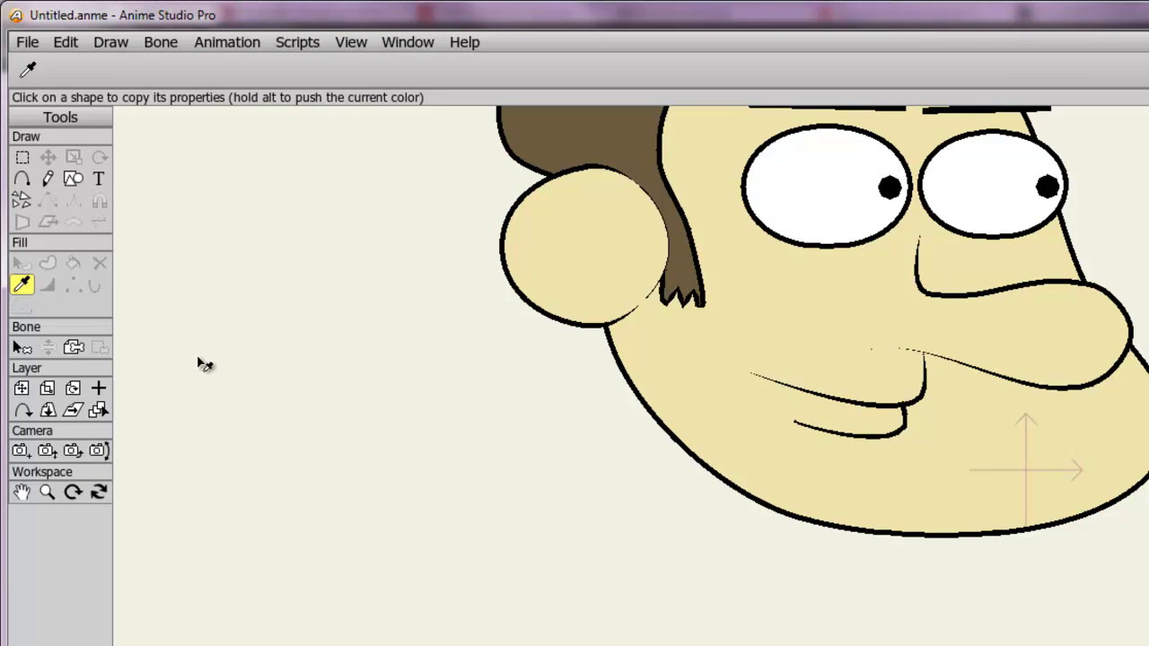
left_click(72, 181)
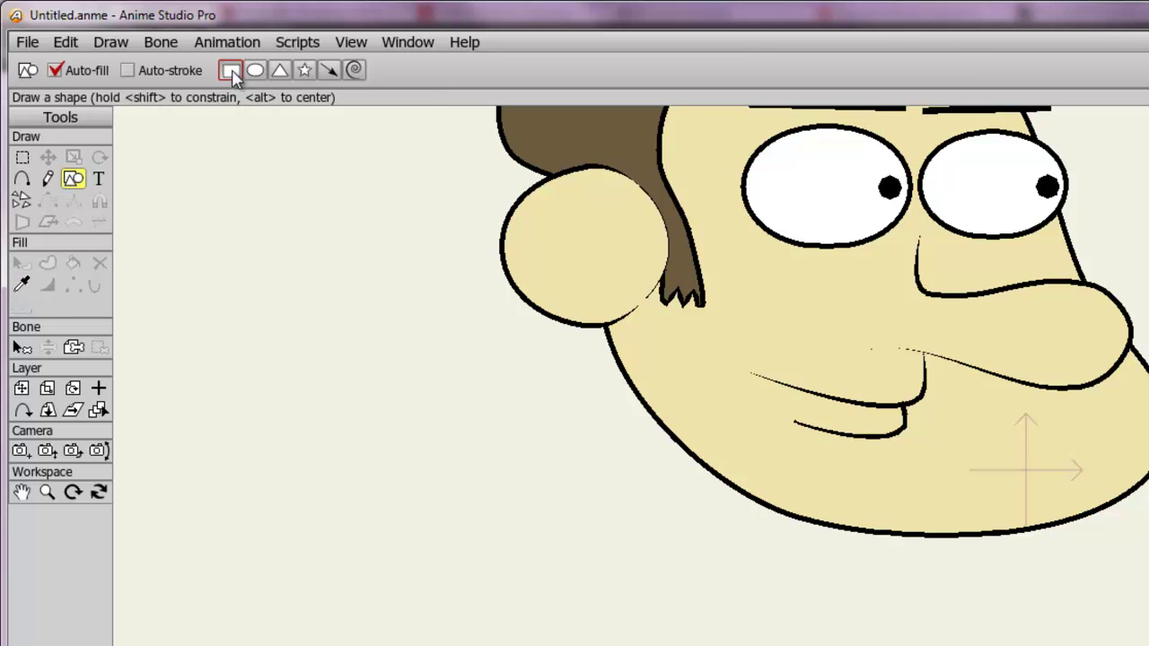
left_click(129, 72)
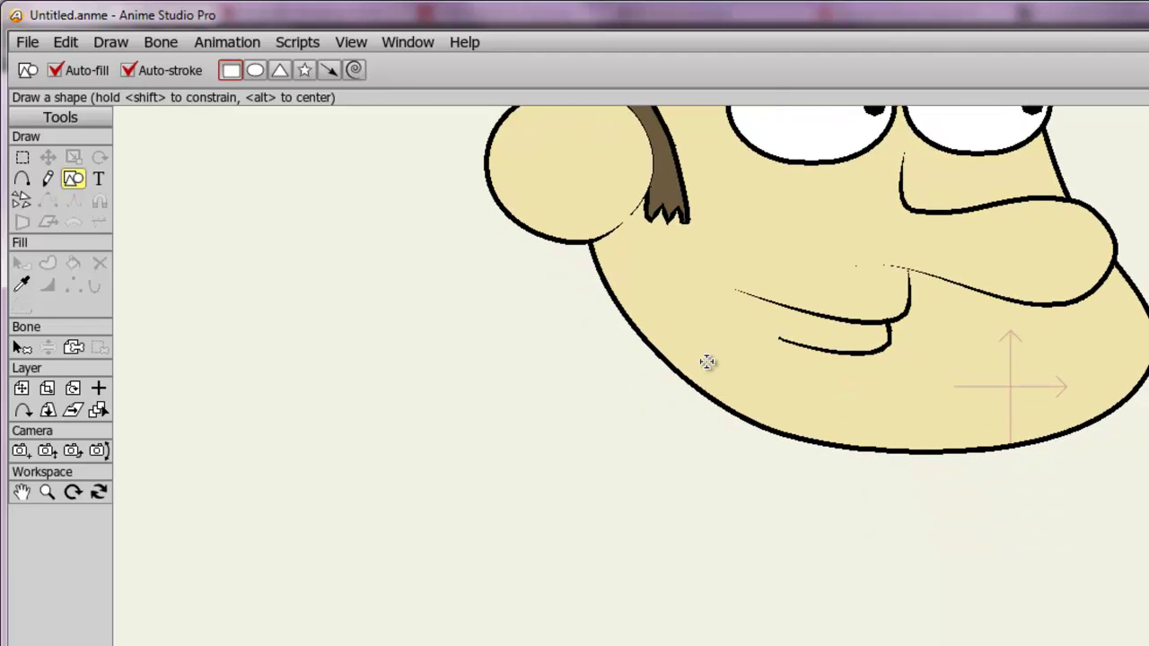
left_click_drag(704, 358, 772, 488)
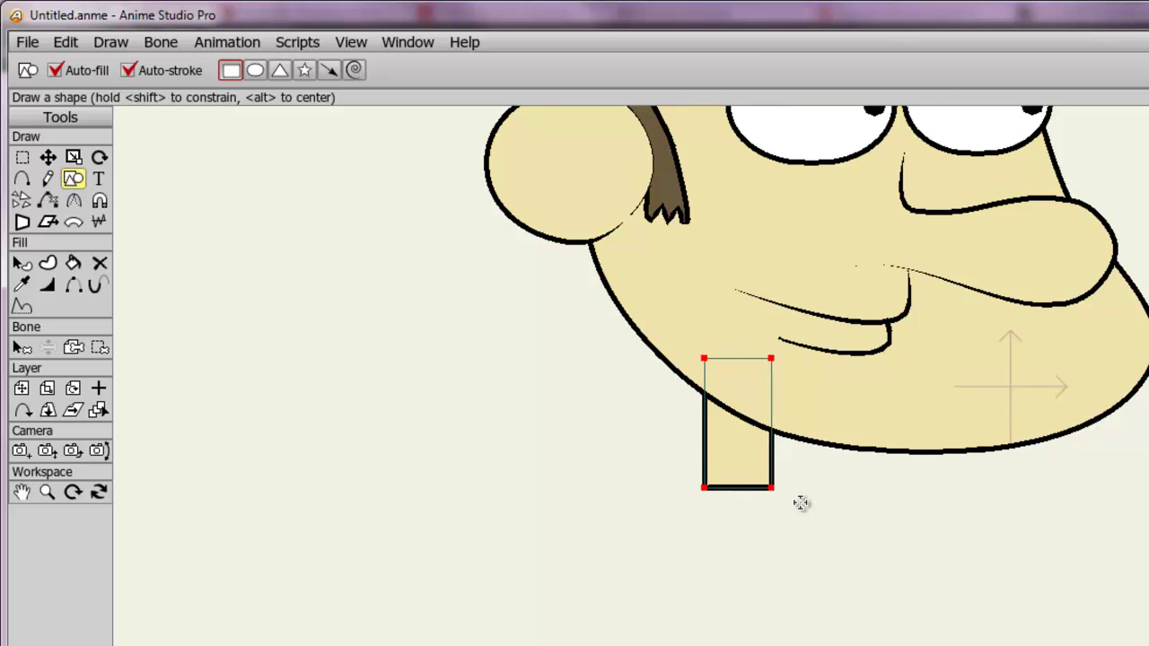
Rotate the neck rectangle slightly clockwise, adjust its position under the jaw, and deselect it
left_click(99, 158)
mouse_move(750, 475)
left_mouse_down()
mouse_move(757, 483)
mouse_move(749, 477)
left_mouse_up()
left_click_drag(865, 537, 859, 605)
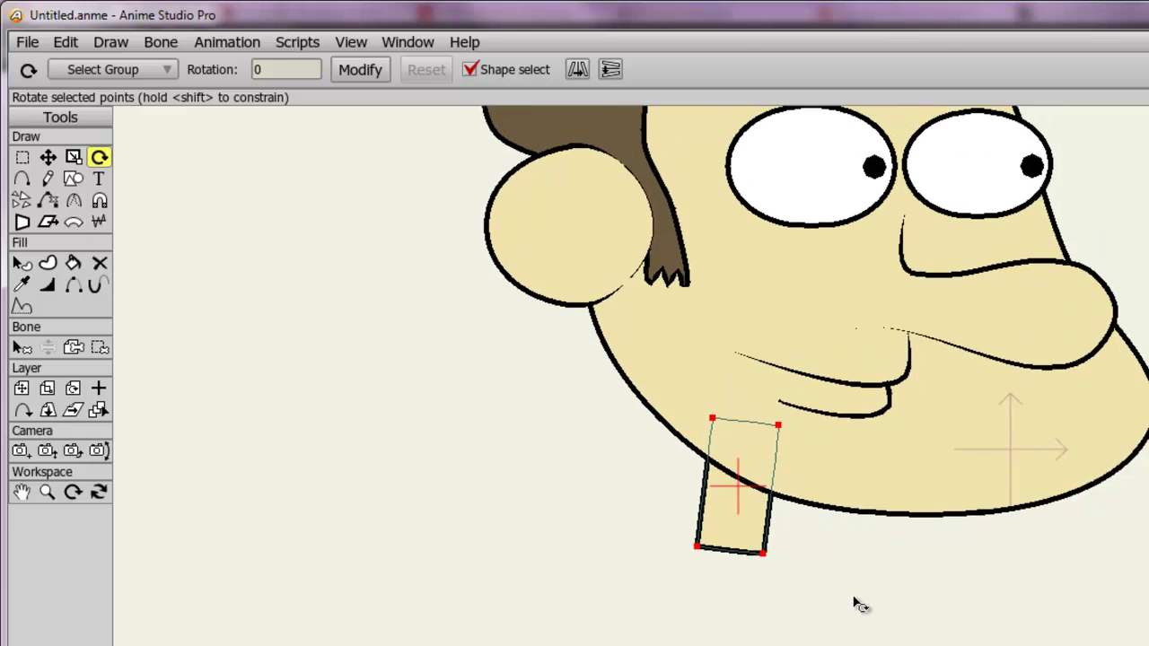
left_click(48, 158)
left_click_drag(710, 545, 718, 551)
left_click(680, 585)
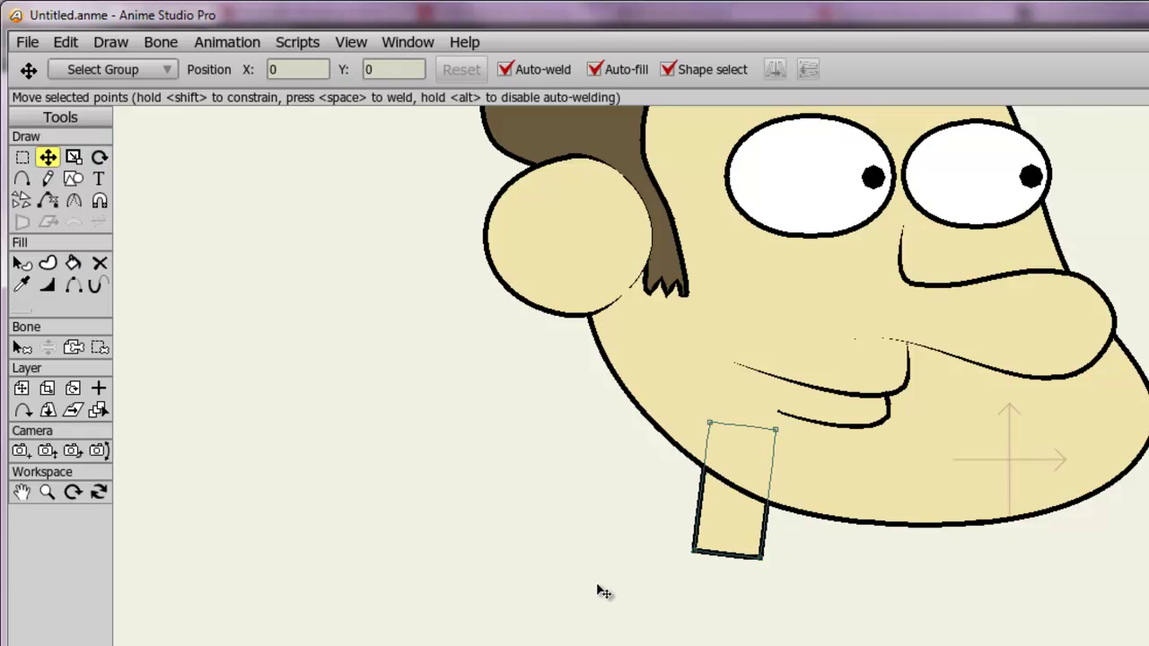
Add a vector layer named Body and place it below the Neck layer
scroll(600, 595, "down", 2)
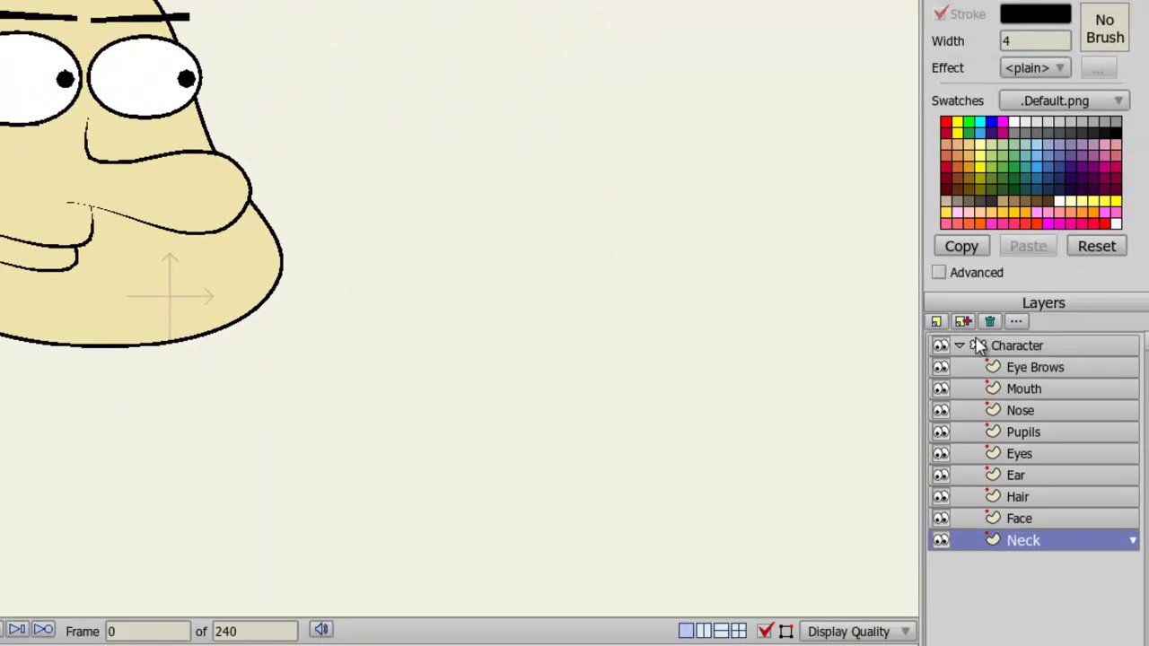
left_click(929, 322)
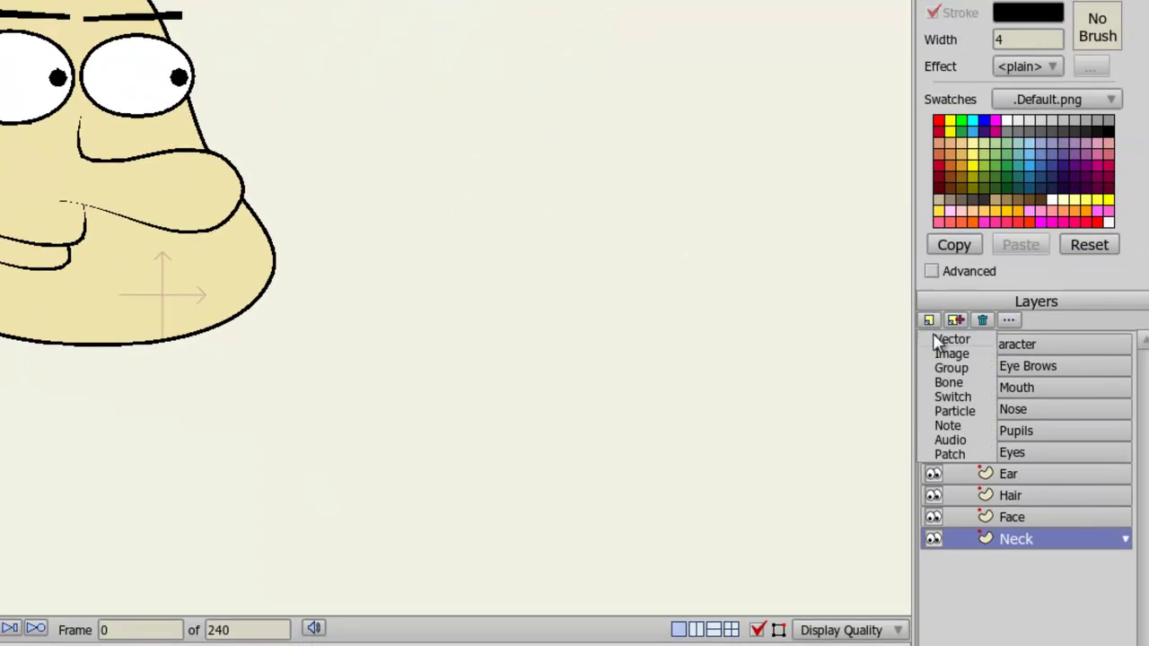
left_click(934, 336)
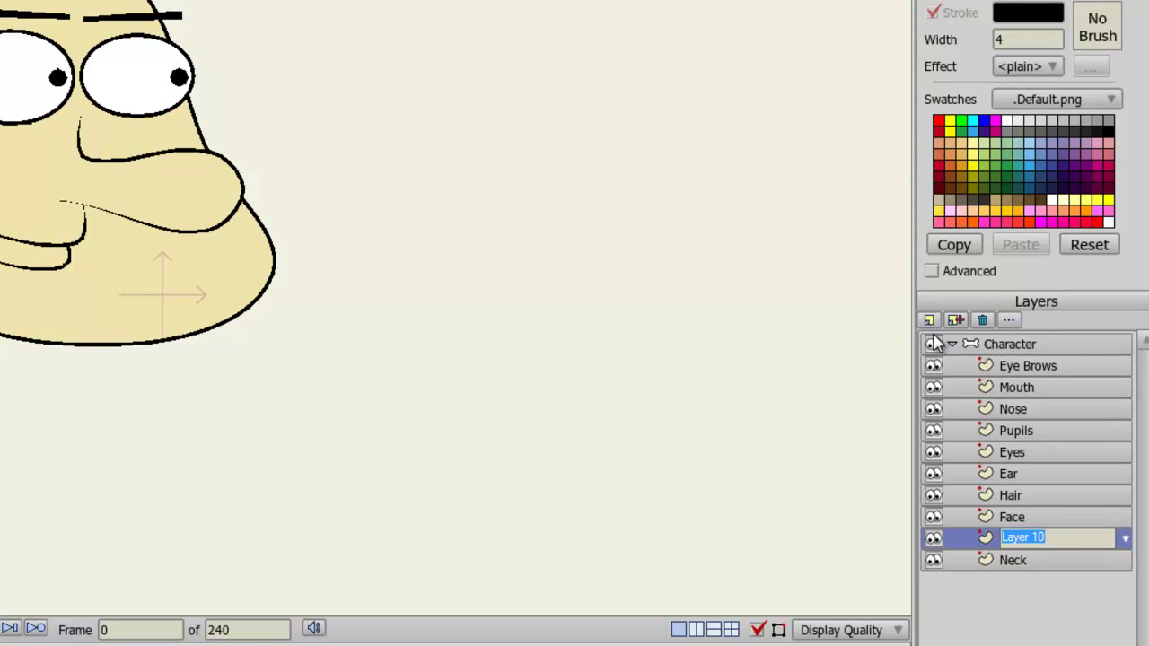
type("Body")
key("Return")
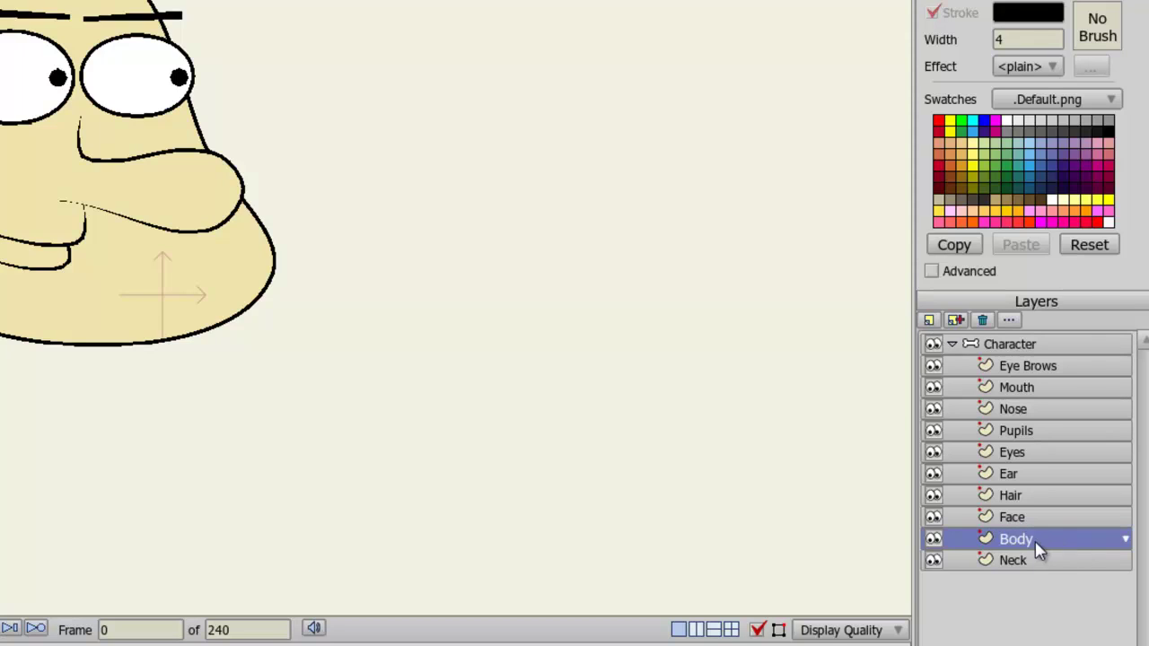
left_click_drag(1039, 547, 1034, 579)
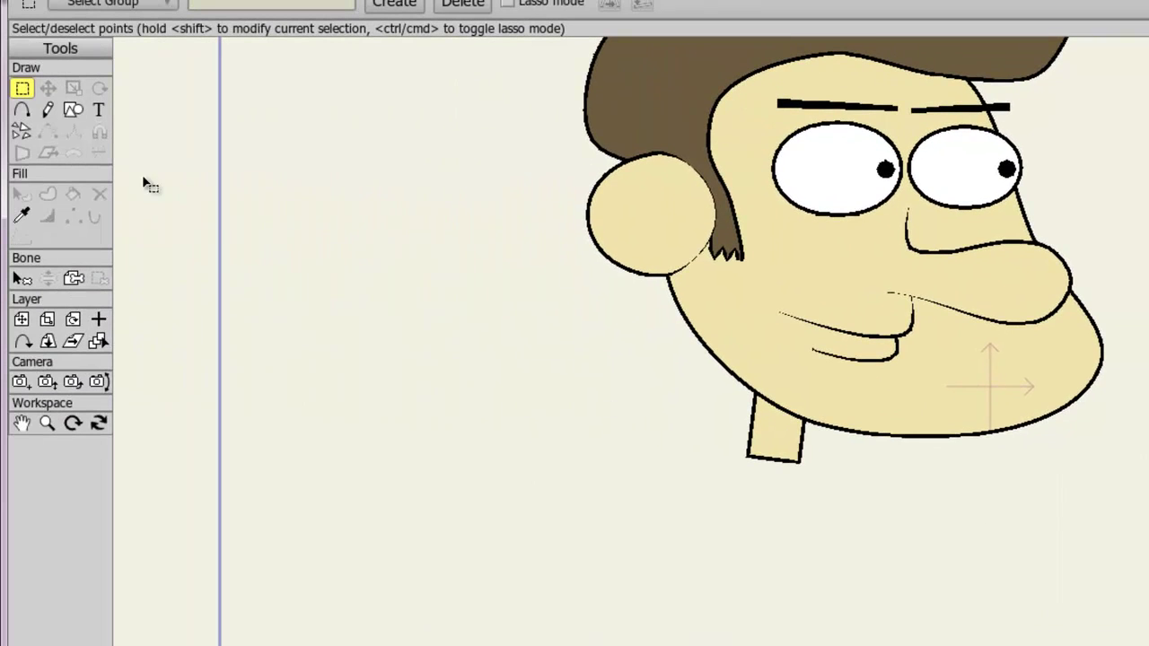
Choose the Add Point tool and set the fill colour to green 608A5A for the body
left_click(20, 113)
left_click_drag(575, 439, 565, 405)
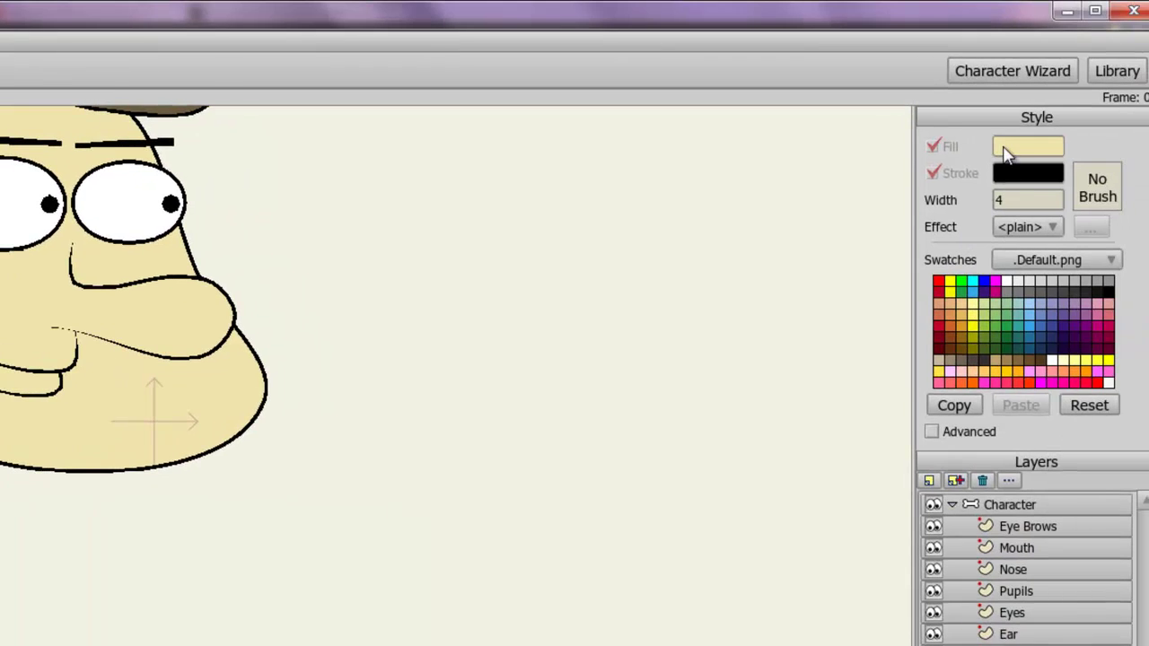
left_click(1010, 151)
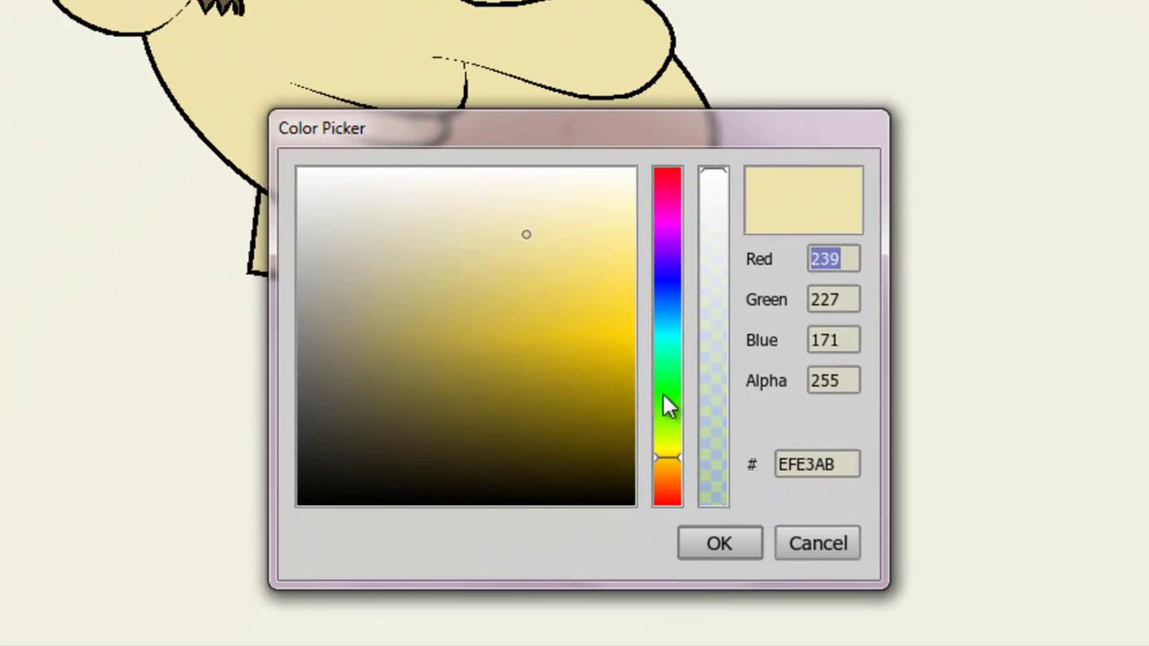
left_click_drag(663, 395, 665, 399)
left_click_drag(627, 343, 371, 365)
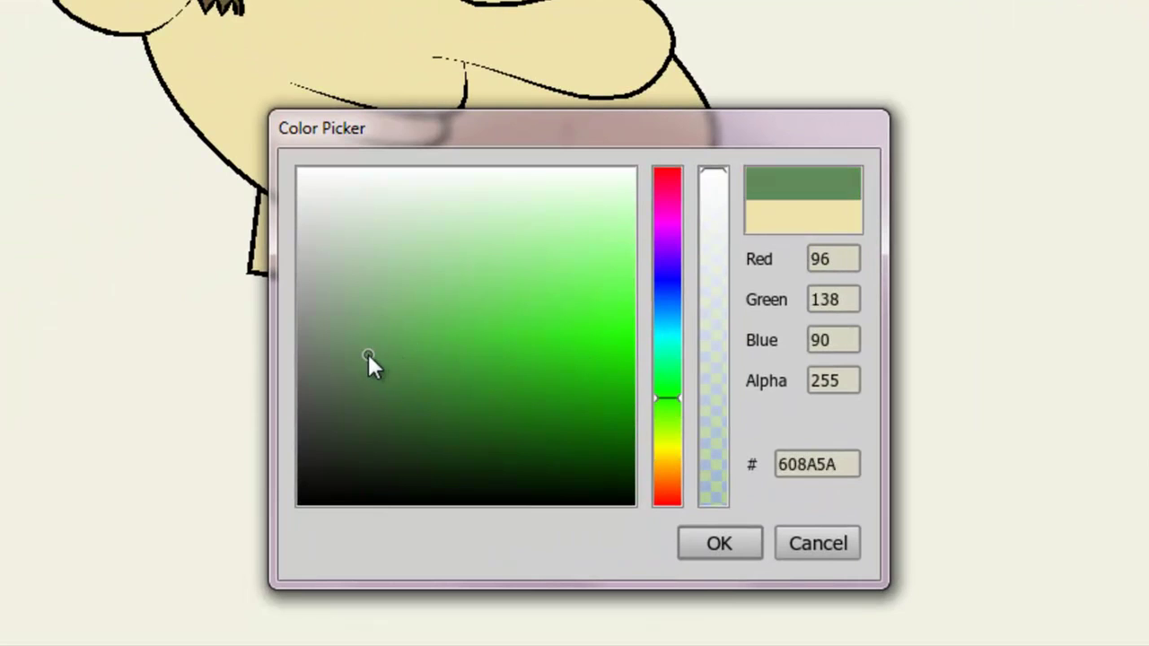
left_click(757, 539)
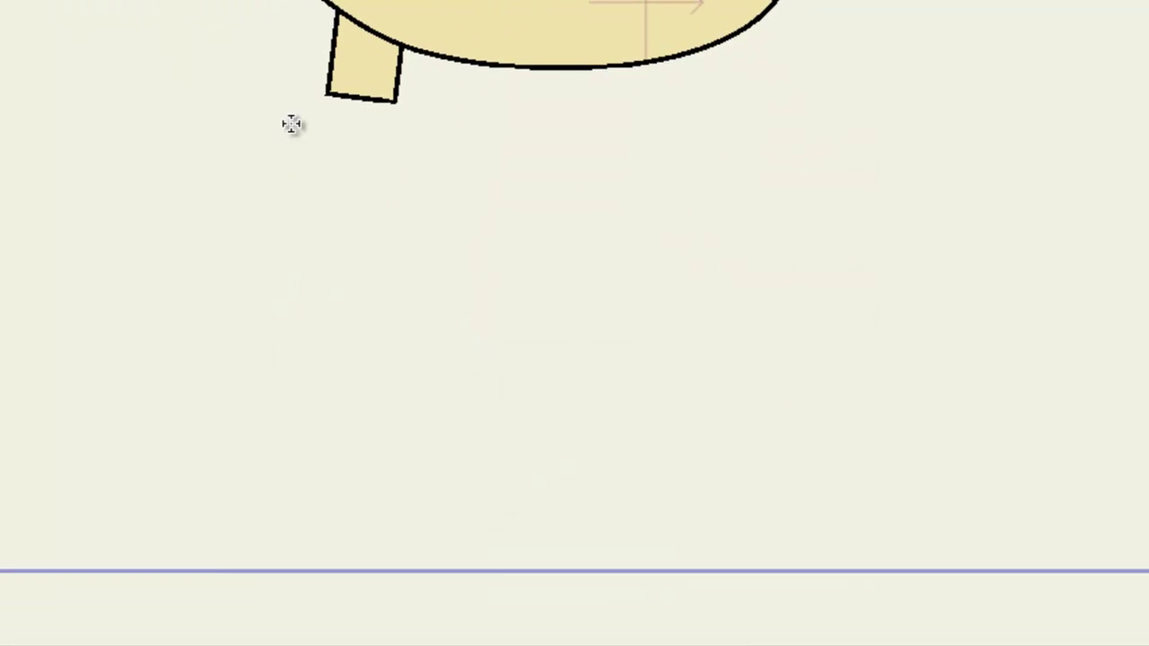
Start the body outline with a shoulder line across the base of the neck, curving down the front of the torso to the waist
left_click(219, 82)
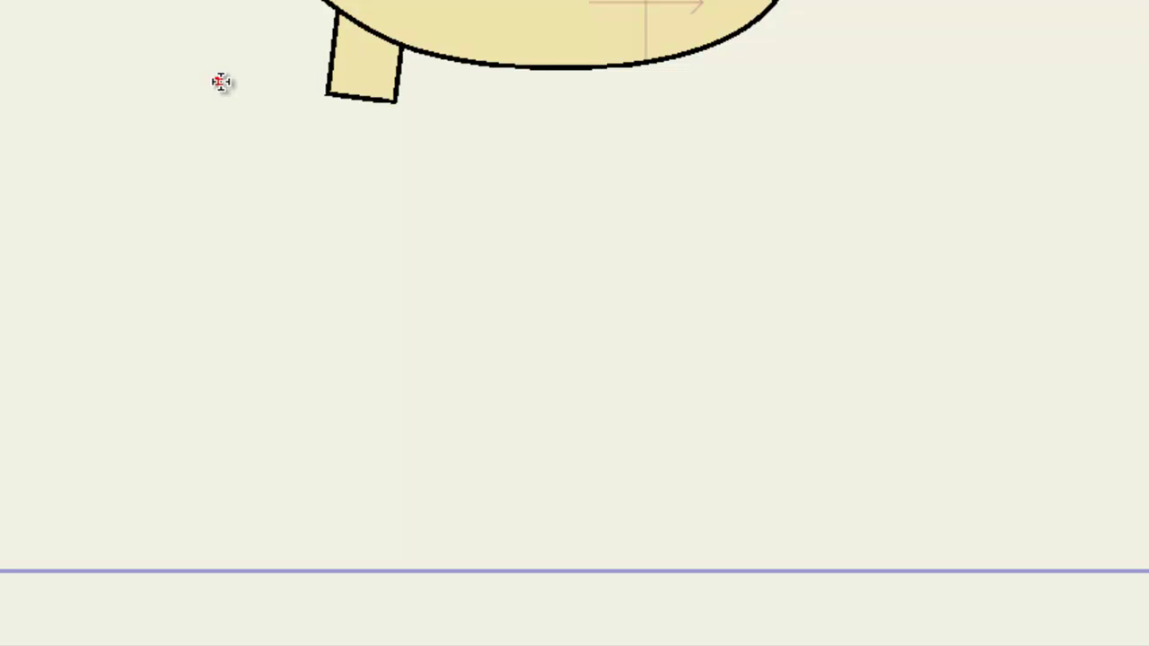
left_click(327, 91)
left_click(419, 102)
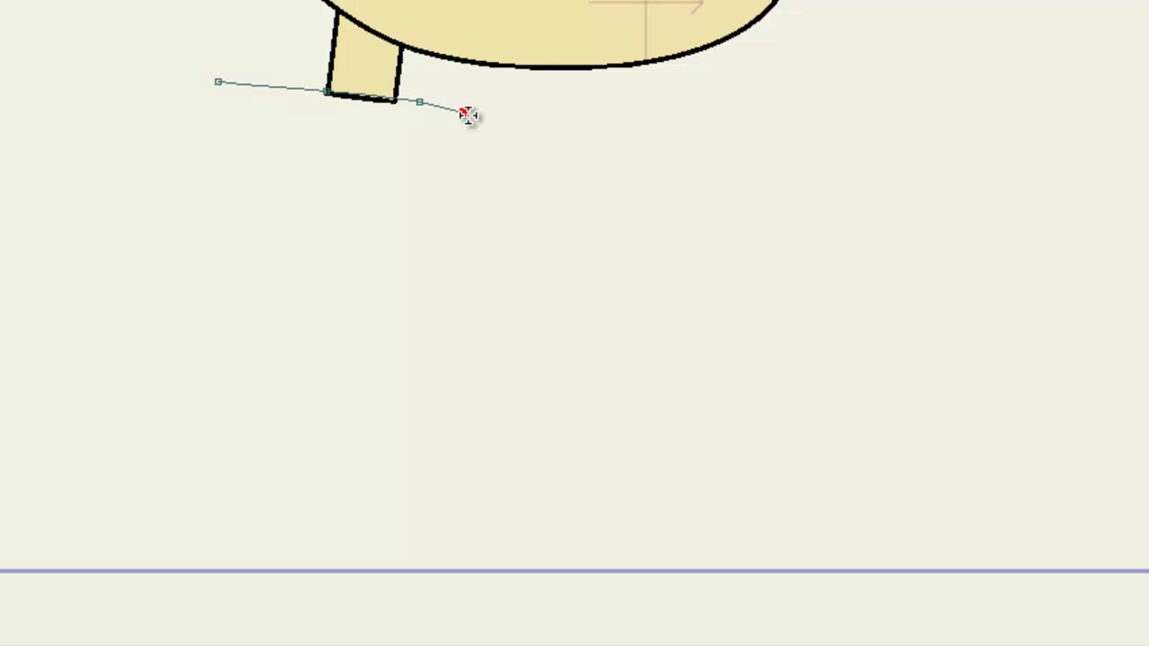
left_click(486, 135)
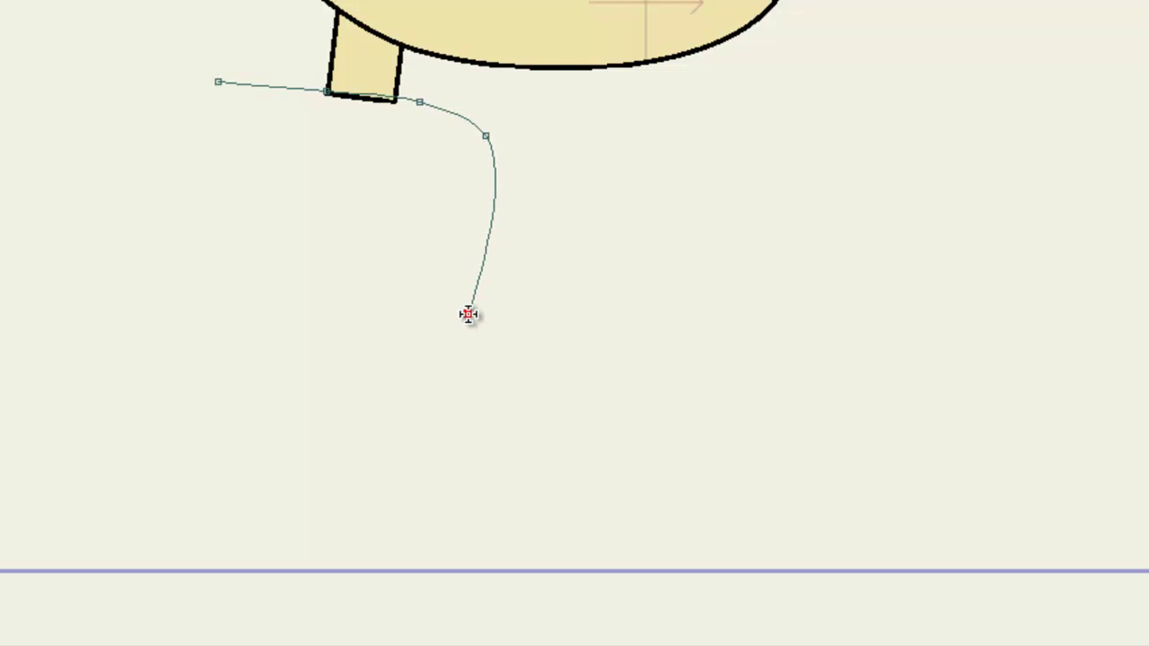
left_click(468, 314)
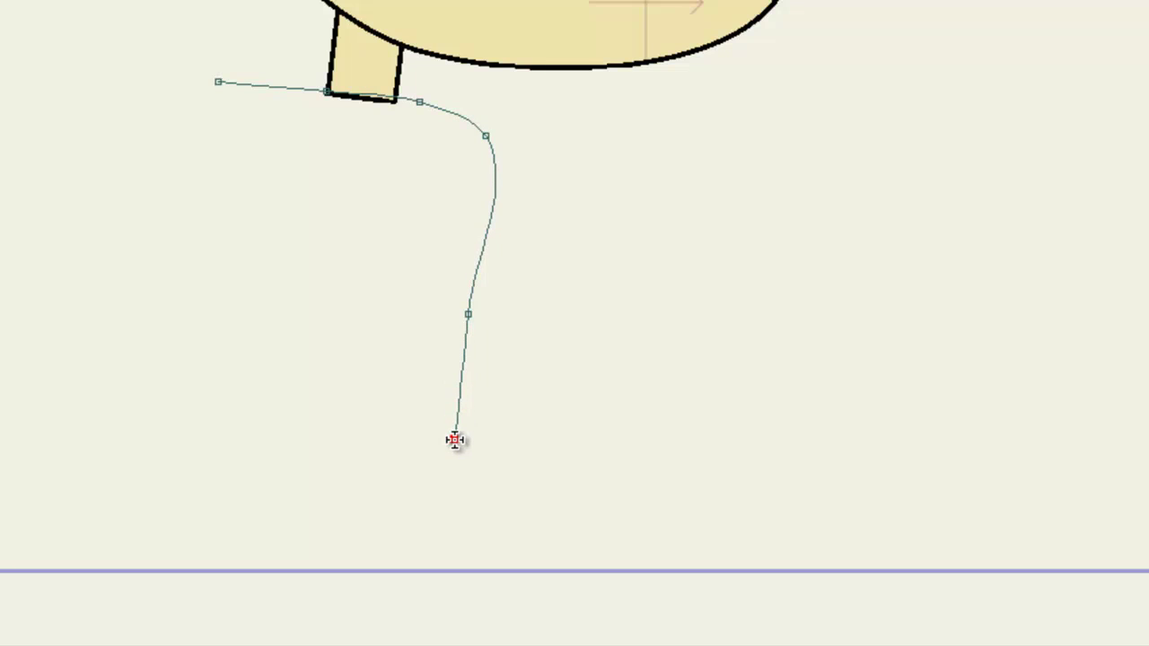
double_click(453, 443)
Continue the outline down the back of the torso, add the bottom edge, and close it into a filled body shape
left_click_drag(218, 81, 212, 144)
left_click(196, 277)
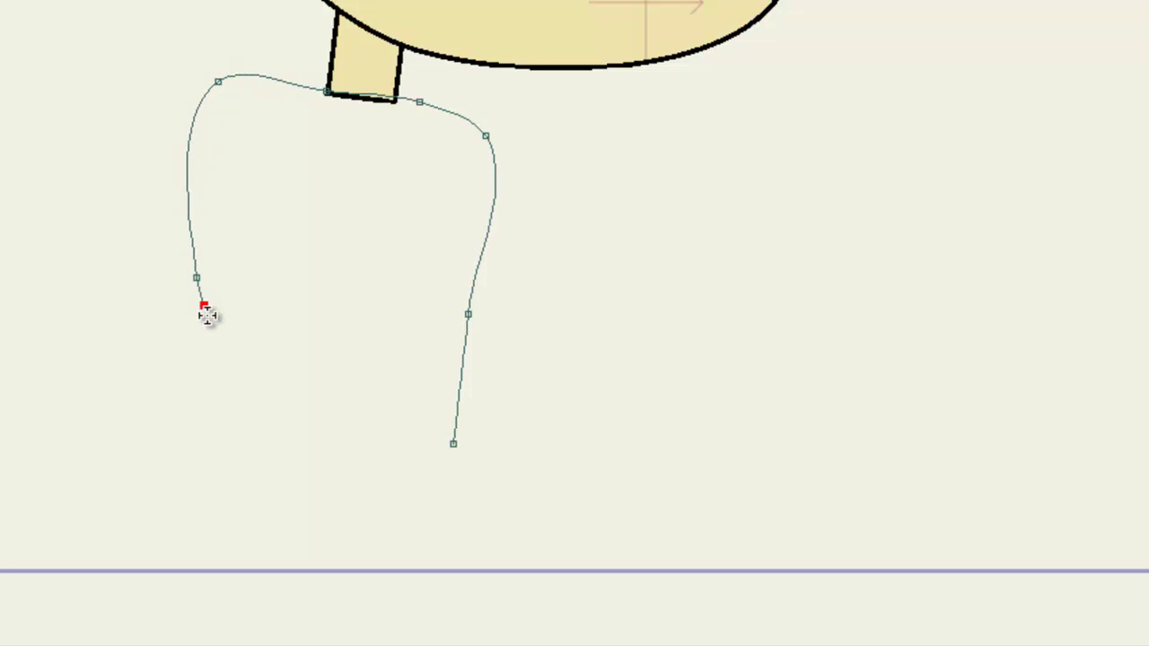
double_click(224, 452)
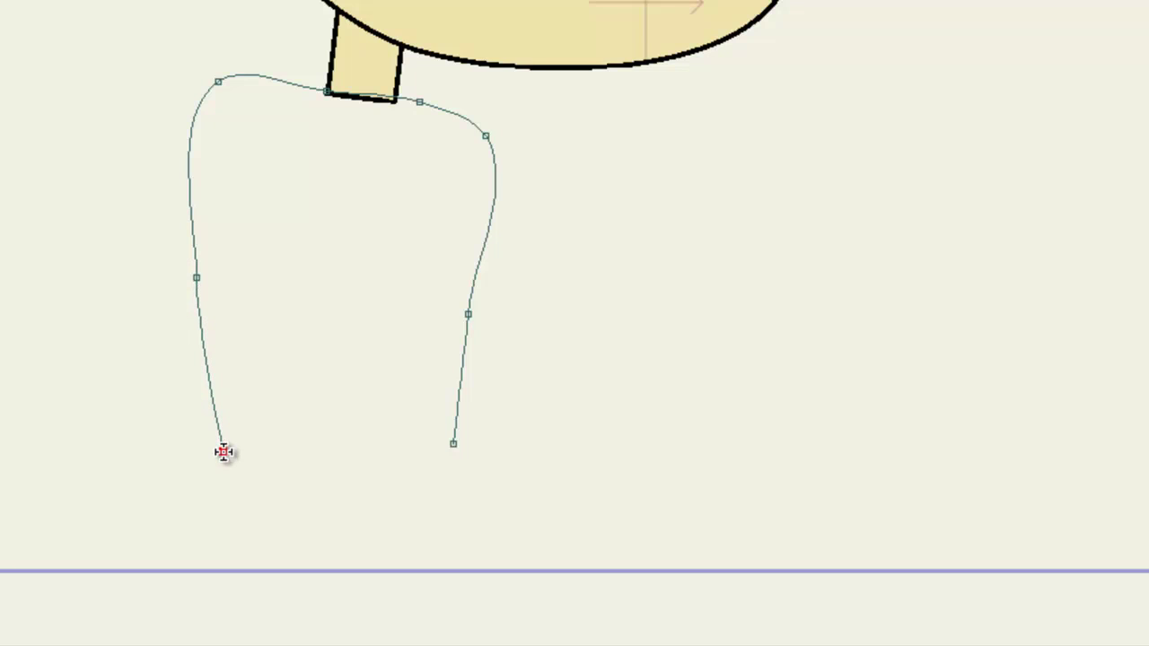
left_click(446, 469)
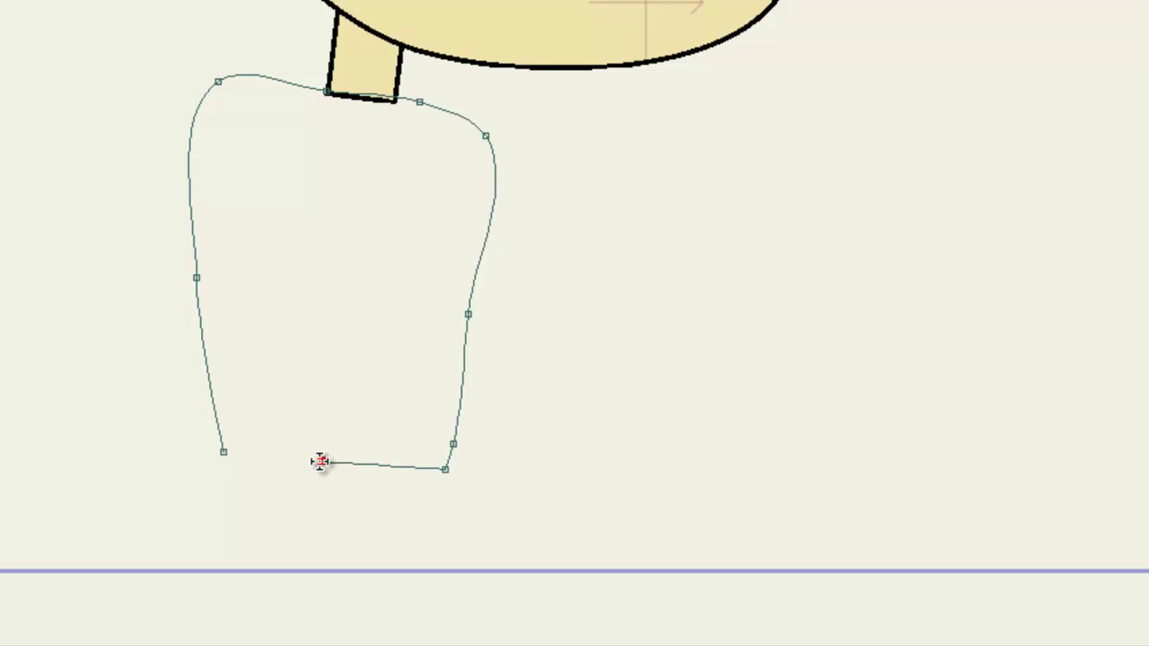
left_click(227, 465)
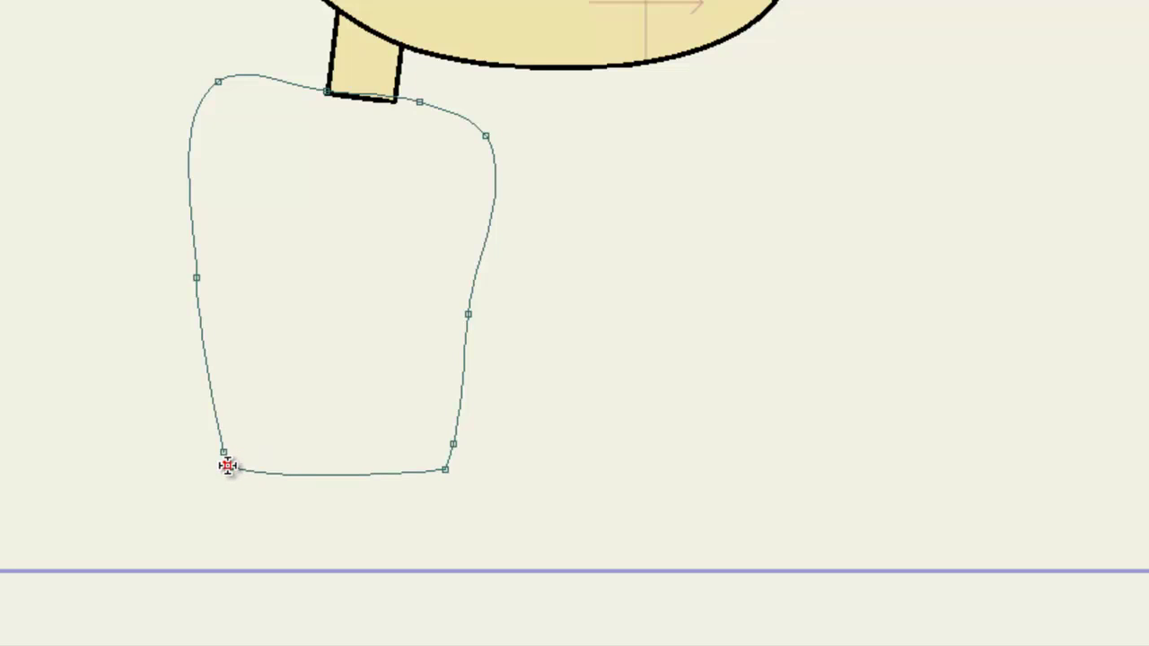
left_click(224, 457)
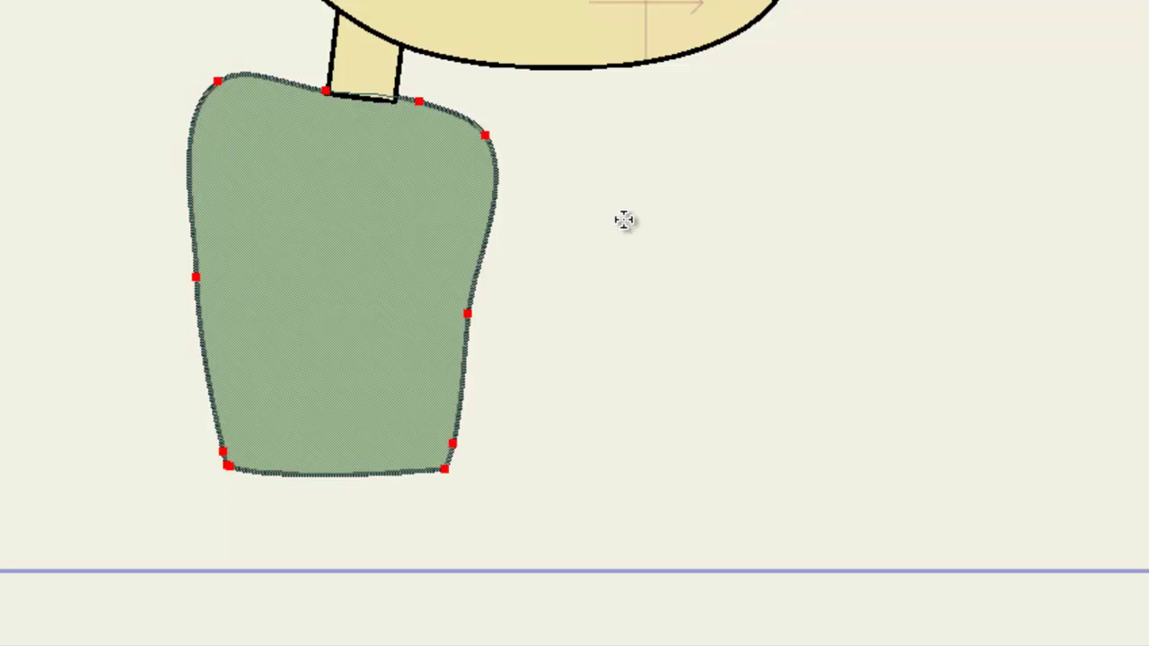
Render a preview of the frame to check the neck and body against the head, and close it
left_click_drag(216, 328, 219, 319)
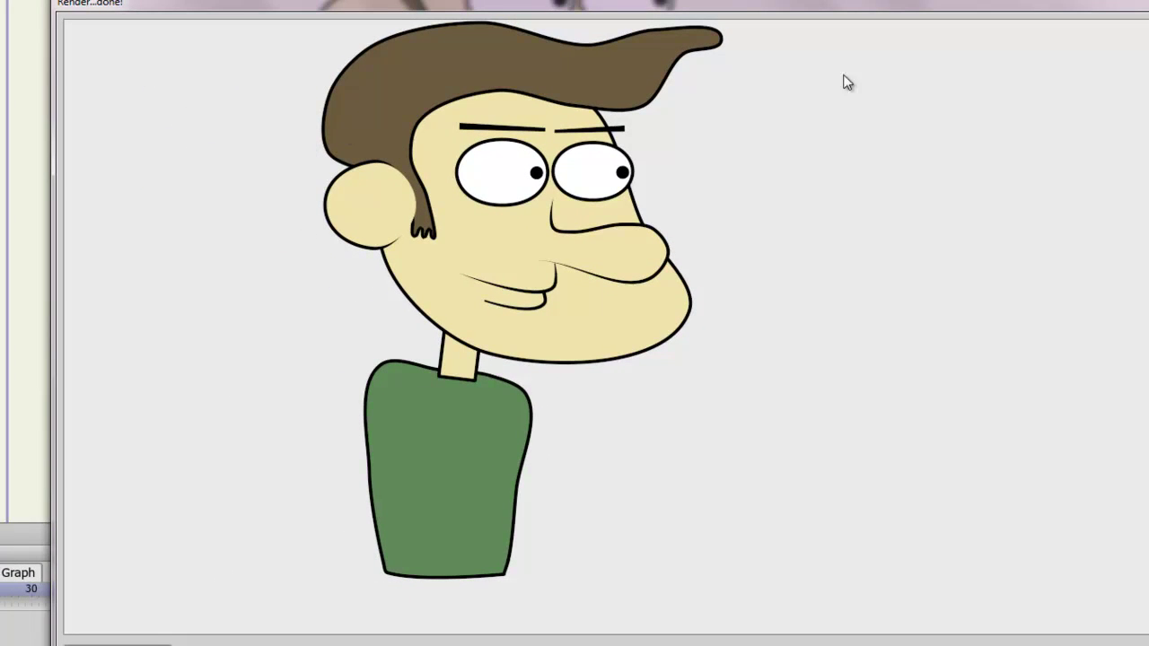
left_click(1138, 13)
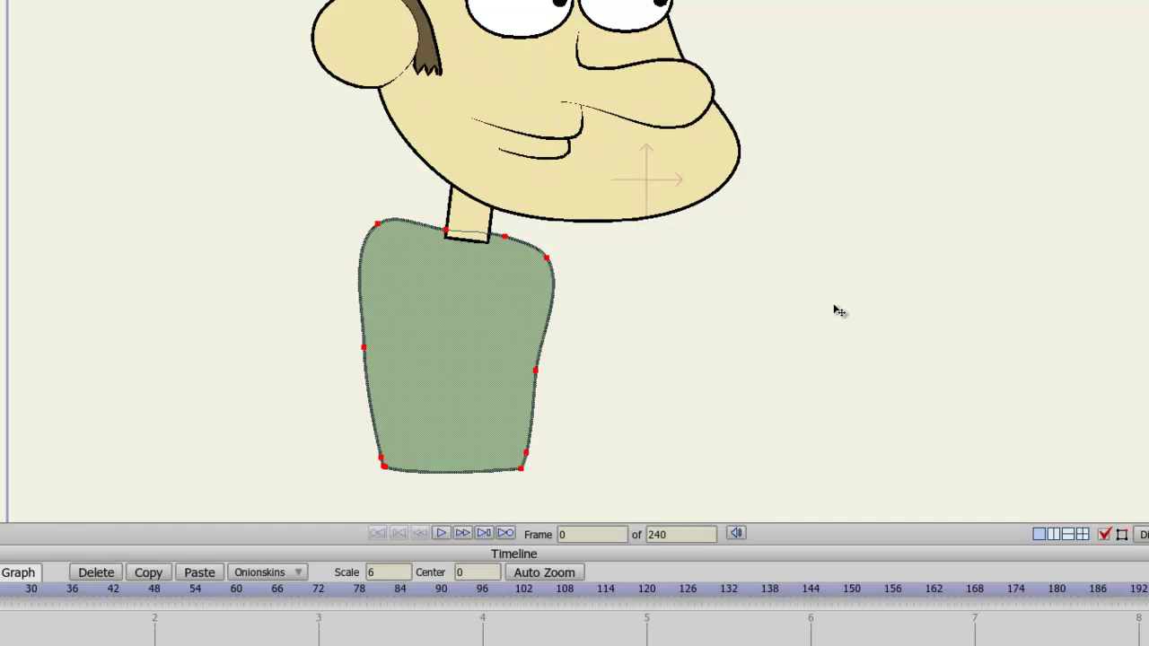
Scale the body shape so it is slightly longer toward the bottom and slightly wider
left_click_drag(820, 343, 813, 257)
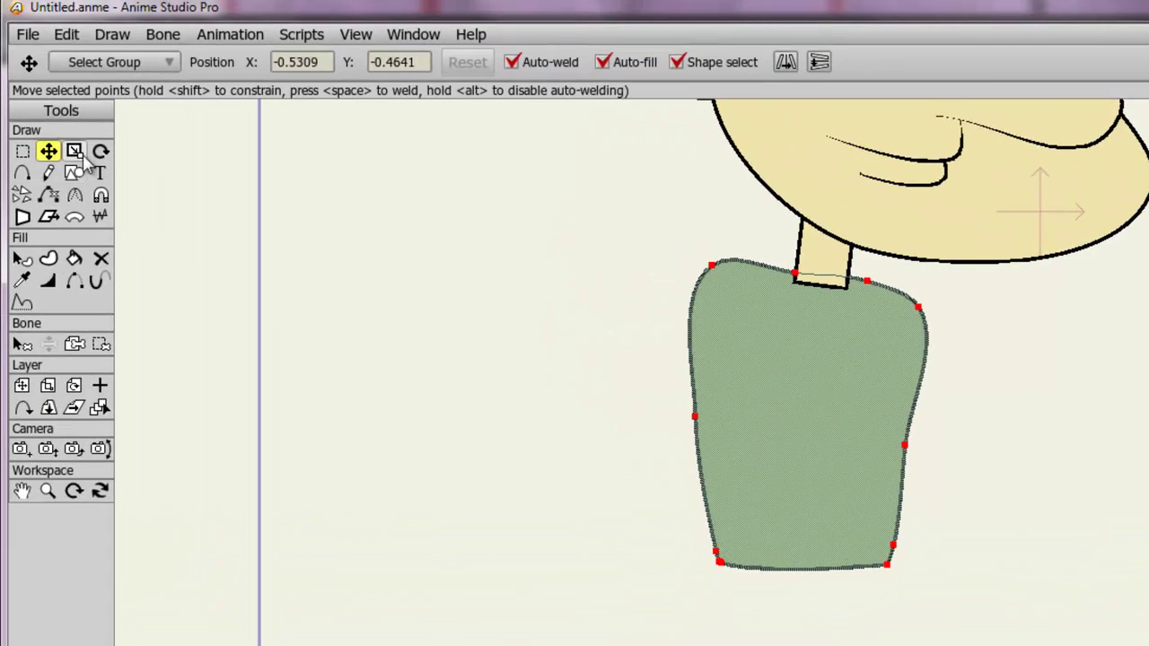
left_click(76, 153)
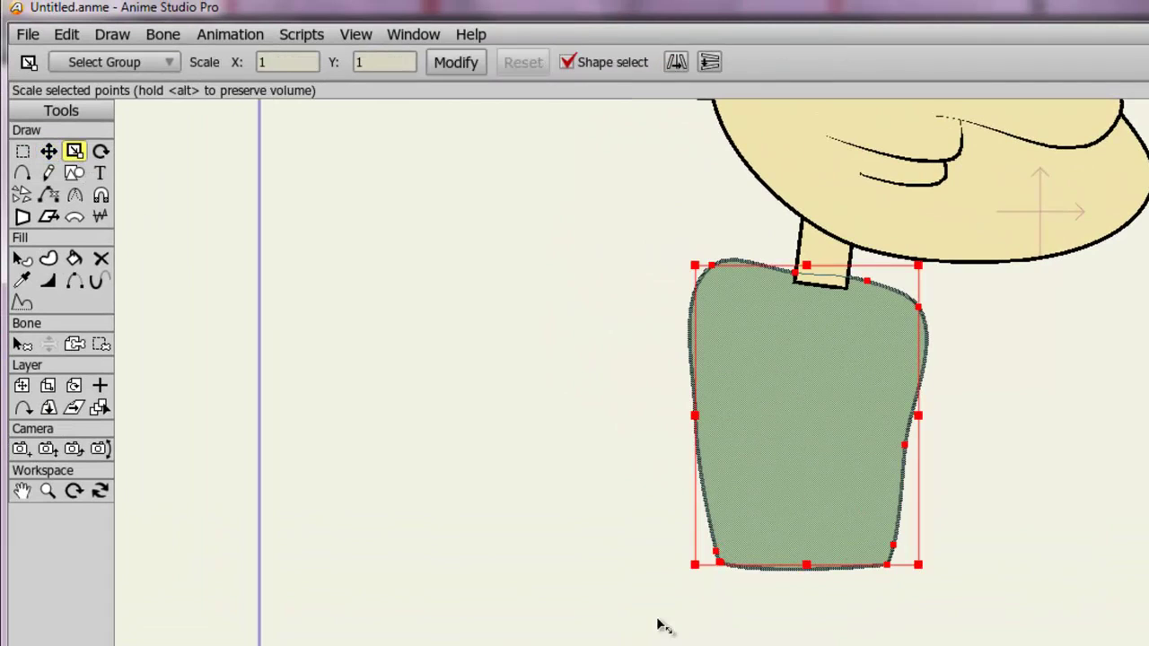
left_click_drag(808, 568, 810, 590)
left_click_drag(699, 422, 730, 460)
Deselect the body and move its rear shoulder point slightly down to flatten the shoulder curve
key("t")
left_click(1014, 501)
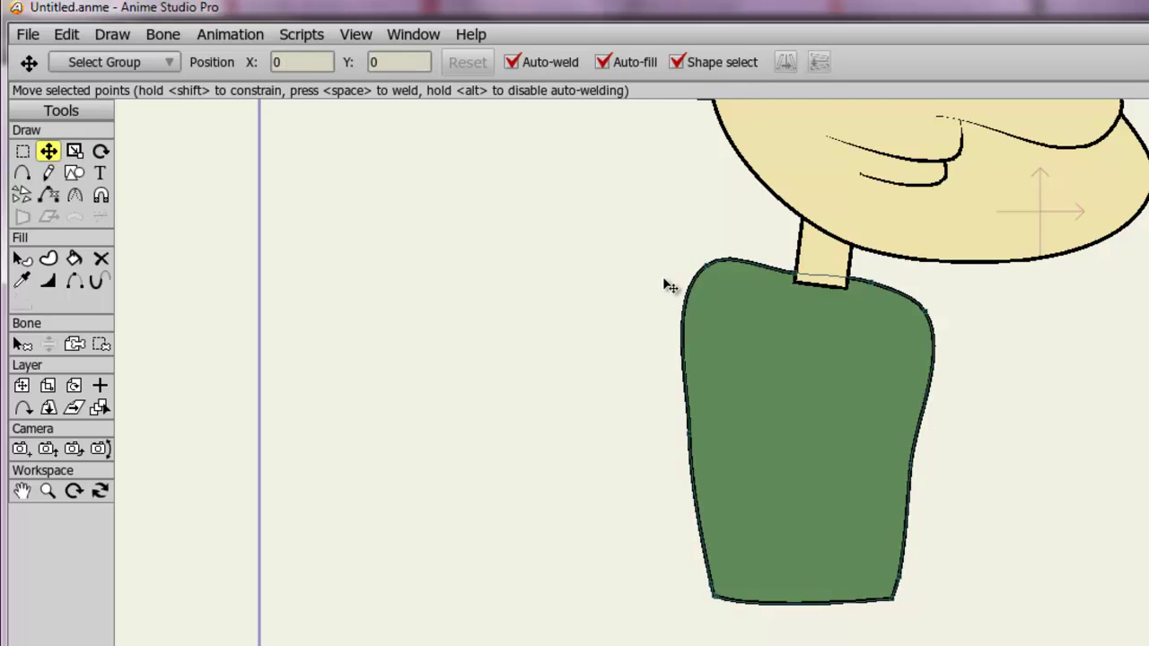
left_click_drag(708, 265, 710, 288)
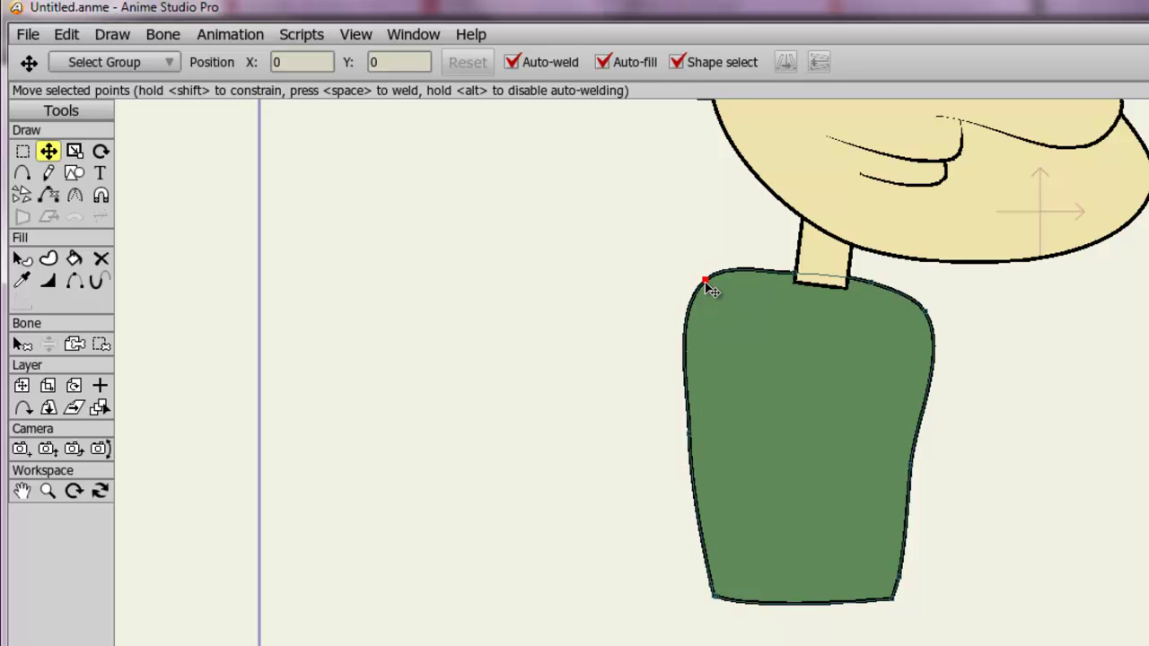
Add a new vector layer directly above the Body layer and name it Sleeve 1
left_click(1097, 497)
mouse_move(1081, 468)
left_mouse_down()
mouse_move(1049, 645)
mouse_move(1067, 486)
left_mouse_up()
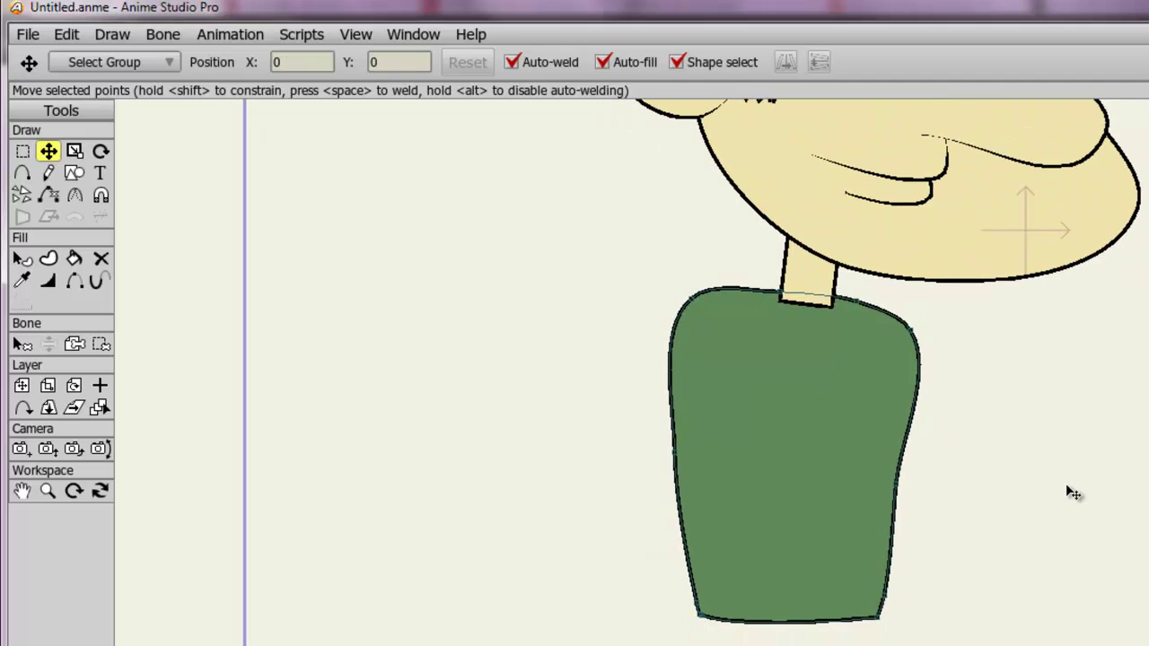
left_click_drag(1009, 549, 1034, 404)
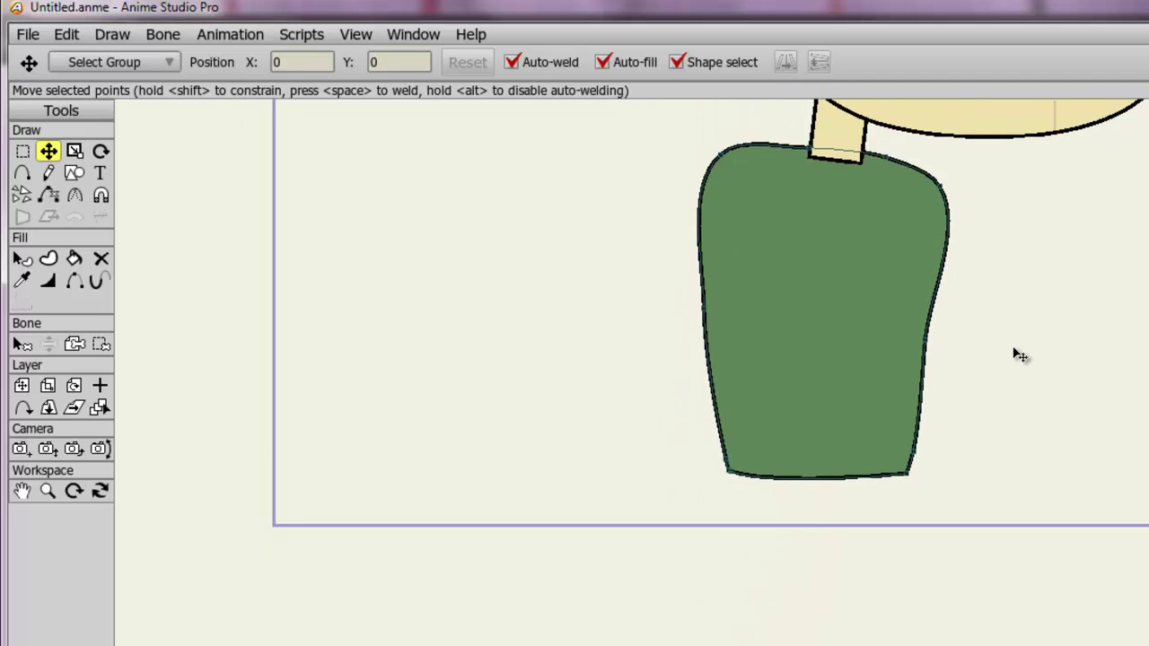
left_click_drag(1019, 356, 1008, 428)
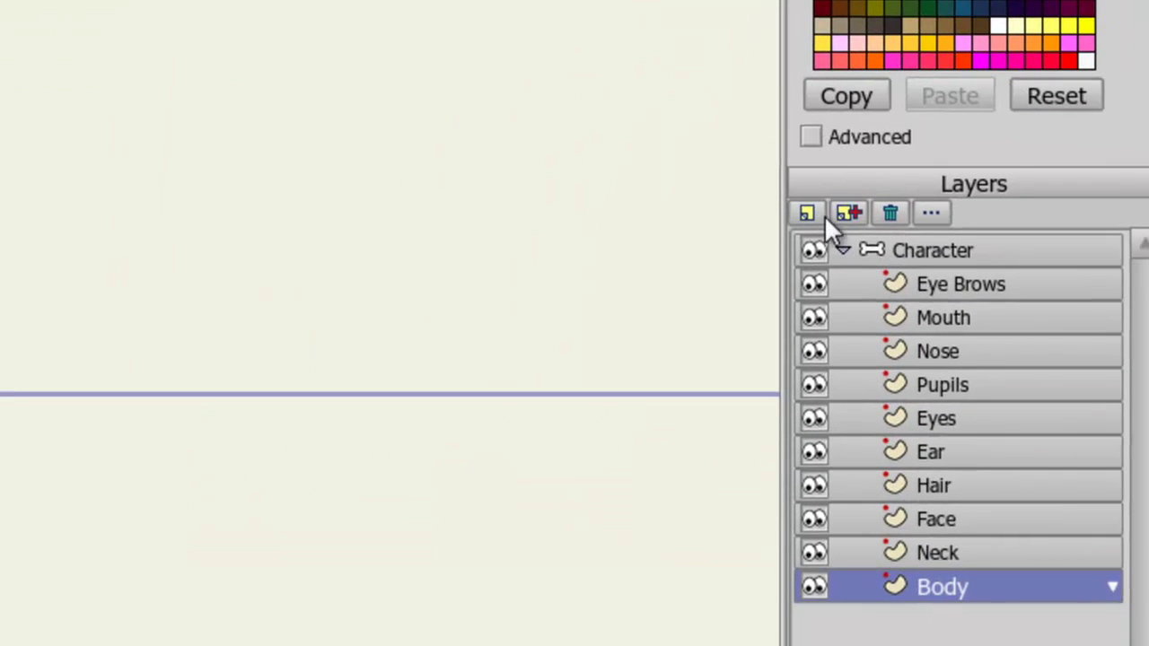
left_click(809, 214)
left_click(813, 239)
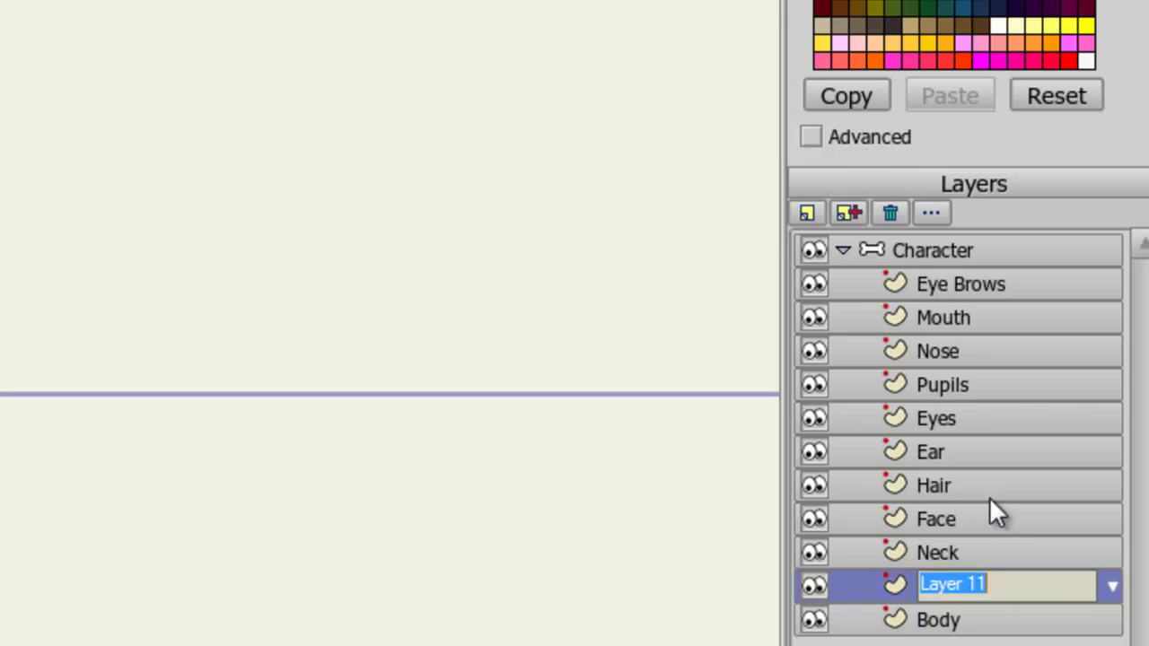
type("Sleeve 1")
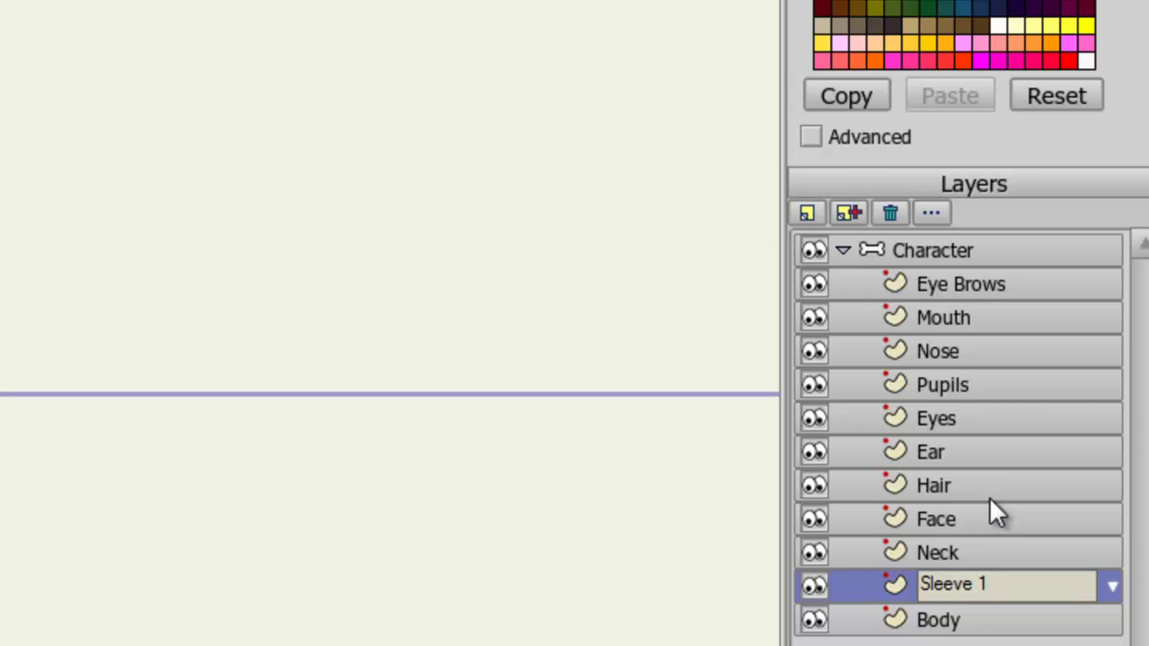
key("Return")
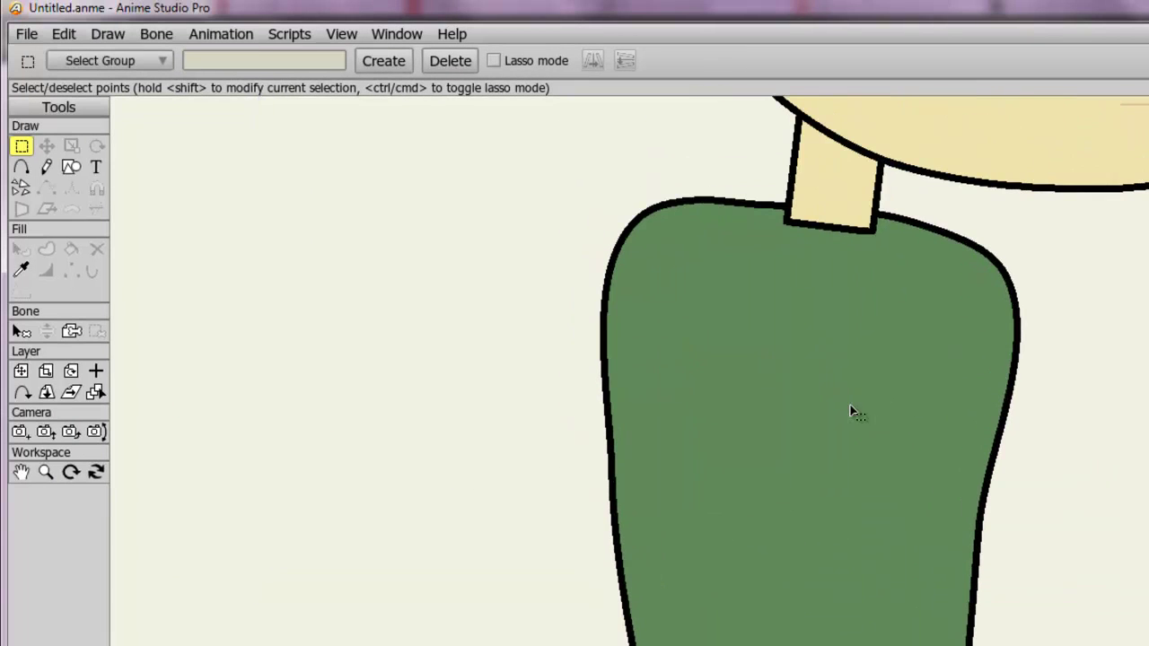
Copy the body's green style and draw a closed, round-topped sleeve shape over the front shoulder with a nearly straight lower edge
left_click(21, 270)
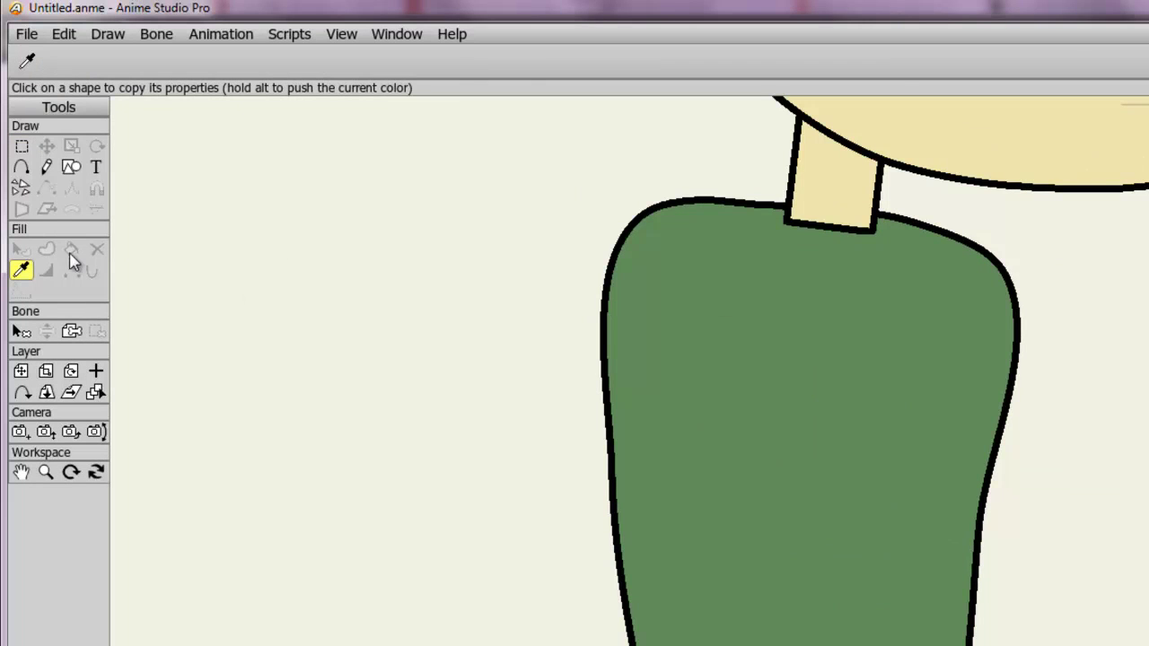
left_click(22, 167)
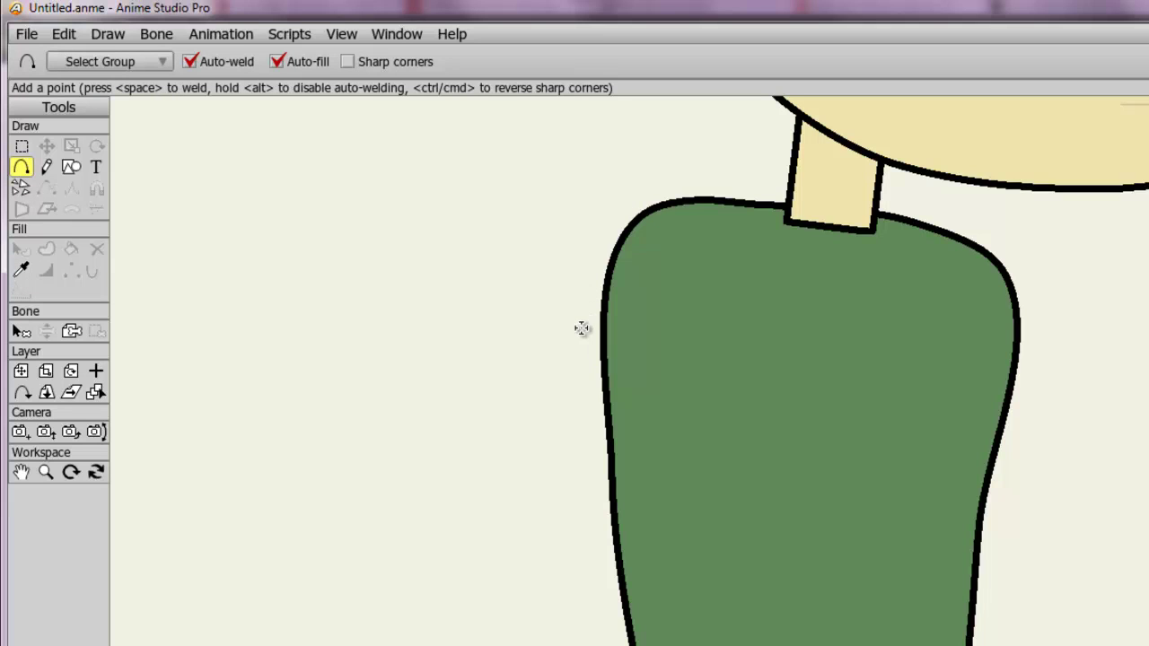
left_click_drag(583, 329, 586, 284)
mouse_move(586, 283)
left_mouse_down()
mouse_move(612, 223)
mouse_move(652, 198)
mouse_move(682, 234)
mouse_move(682, 328)
left_mouse_up()
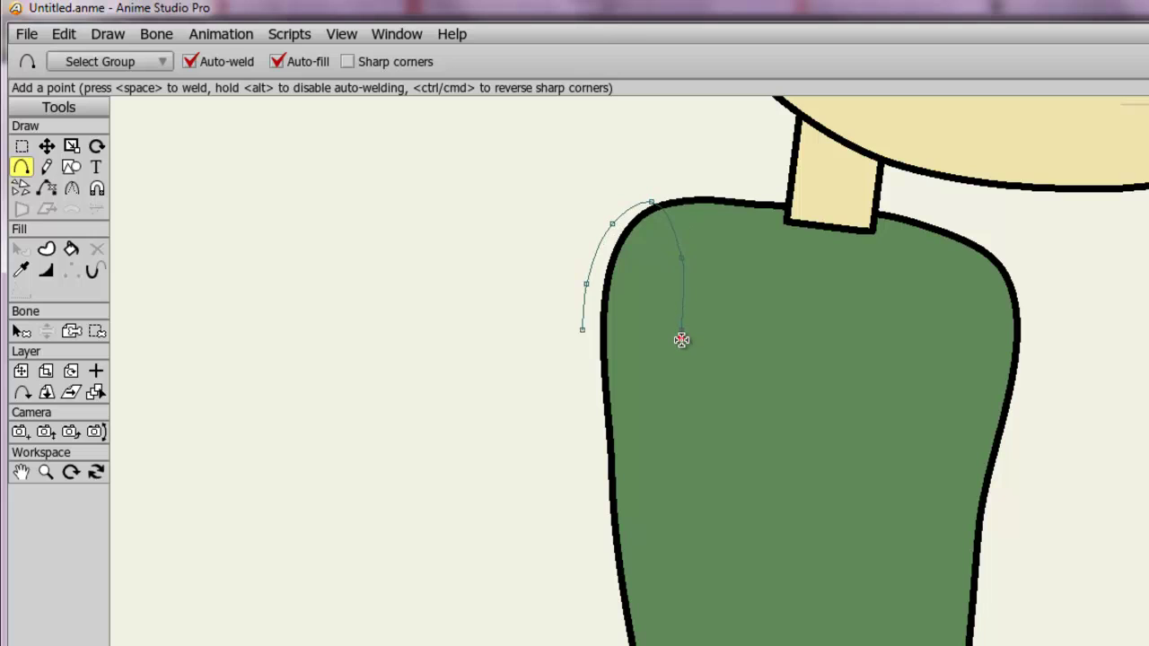
left_click_drag(681, 341, 582, 338)
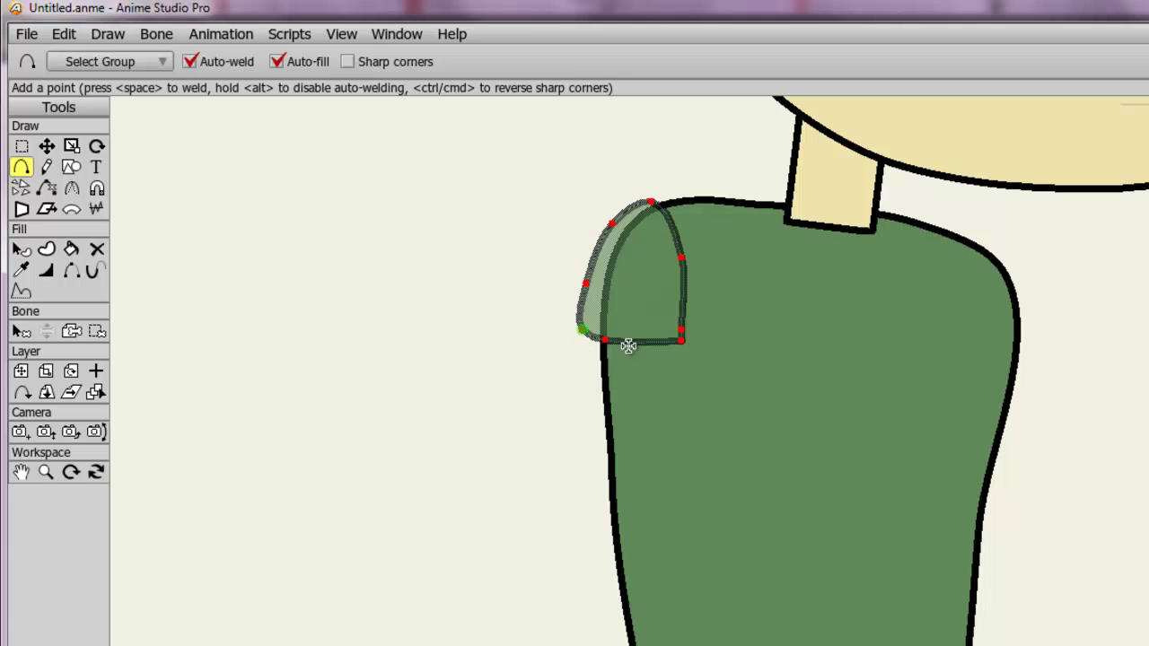
Nudge the whole sleeve slightly, then adjust its two lower corner points and deselect it
left_click(50, 148)
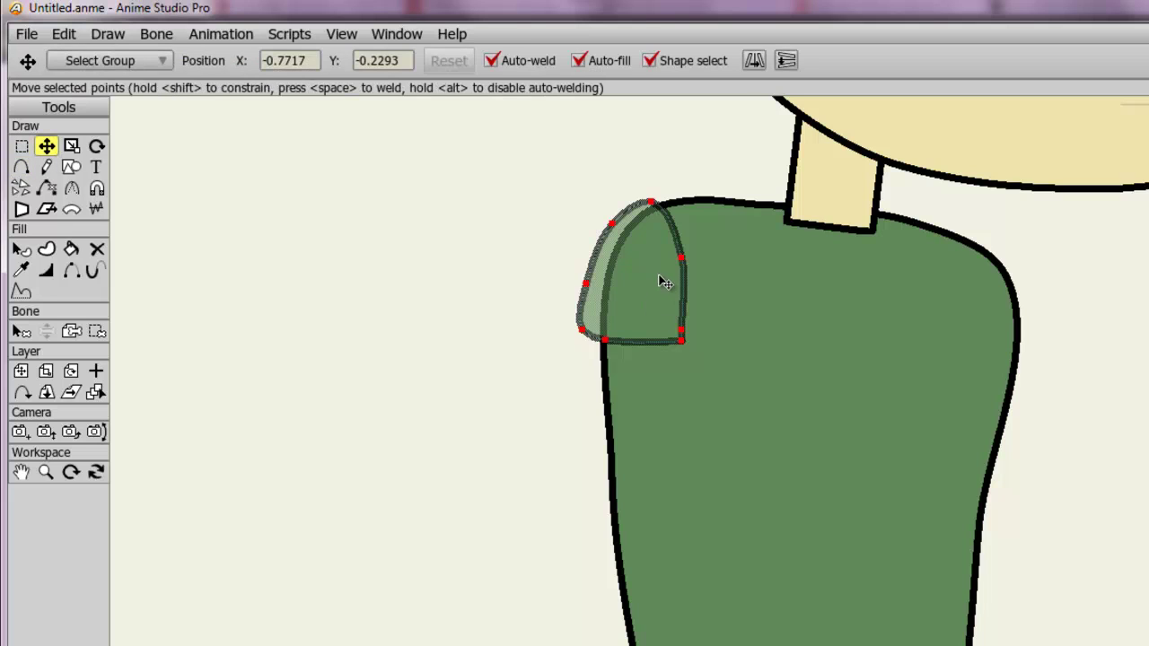
left_click_drag(661, 277, 660, 279)
left_click(520, 337)
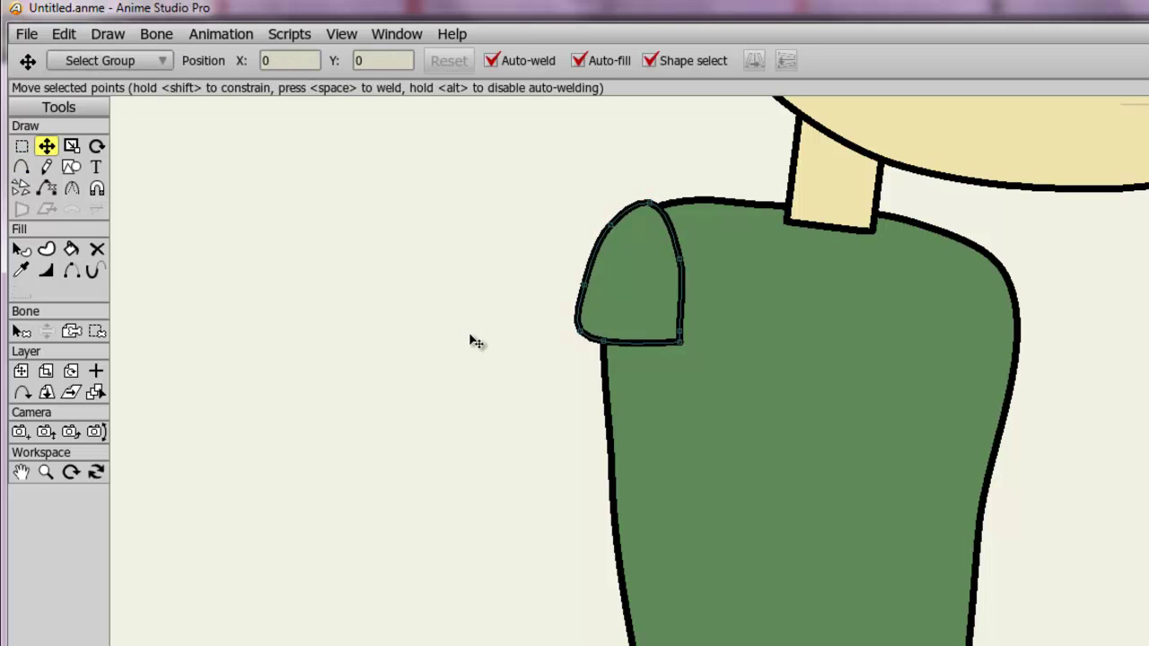
left_click(678, 343)
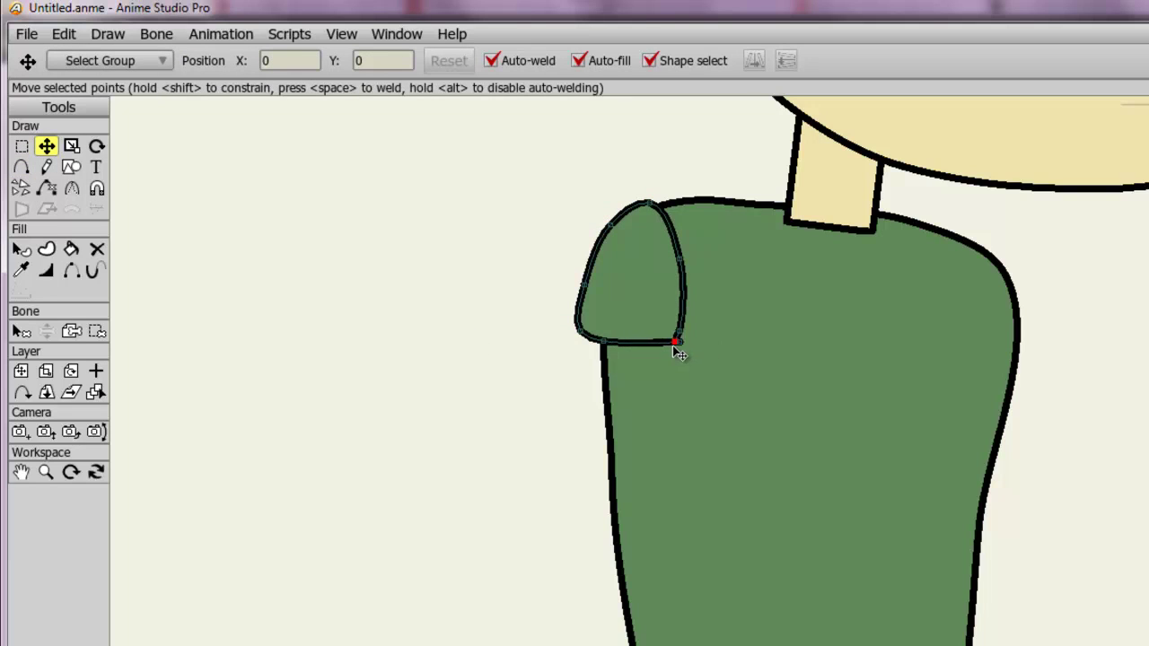
left_click(581, 338)
left_click(514, 437)
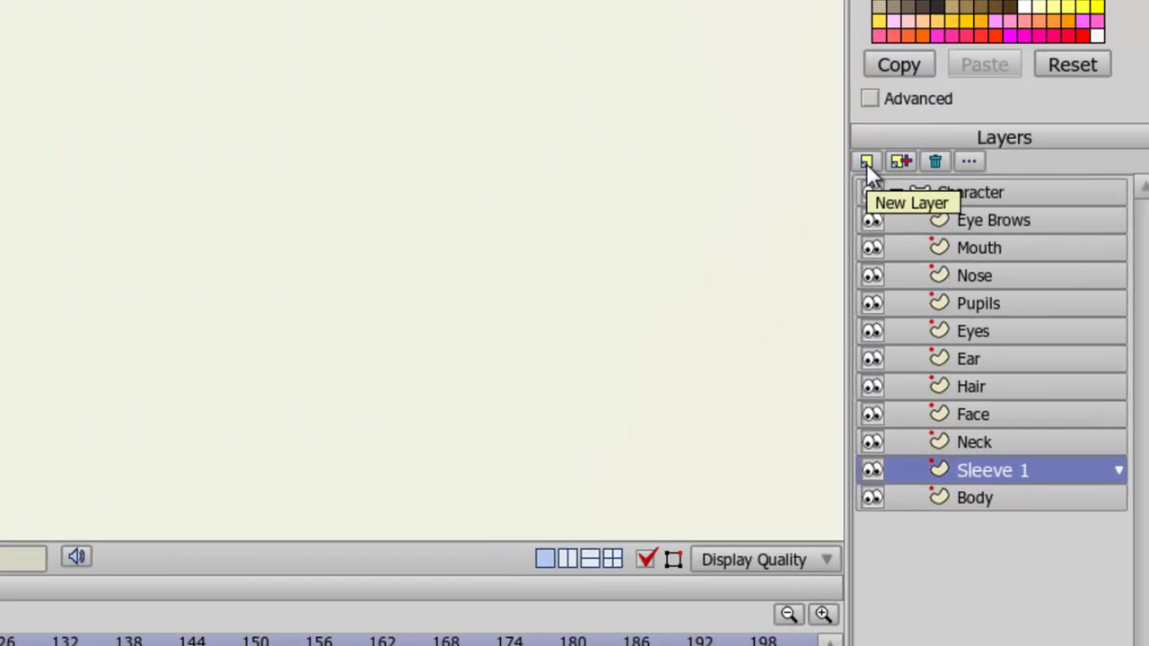
Add a vector layer named Top Arm 1 and place it below Sleeve 1 in the layer order
left_click(866, 161)
left_click(876, 184)
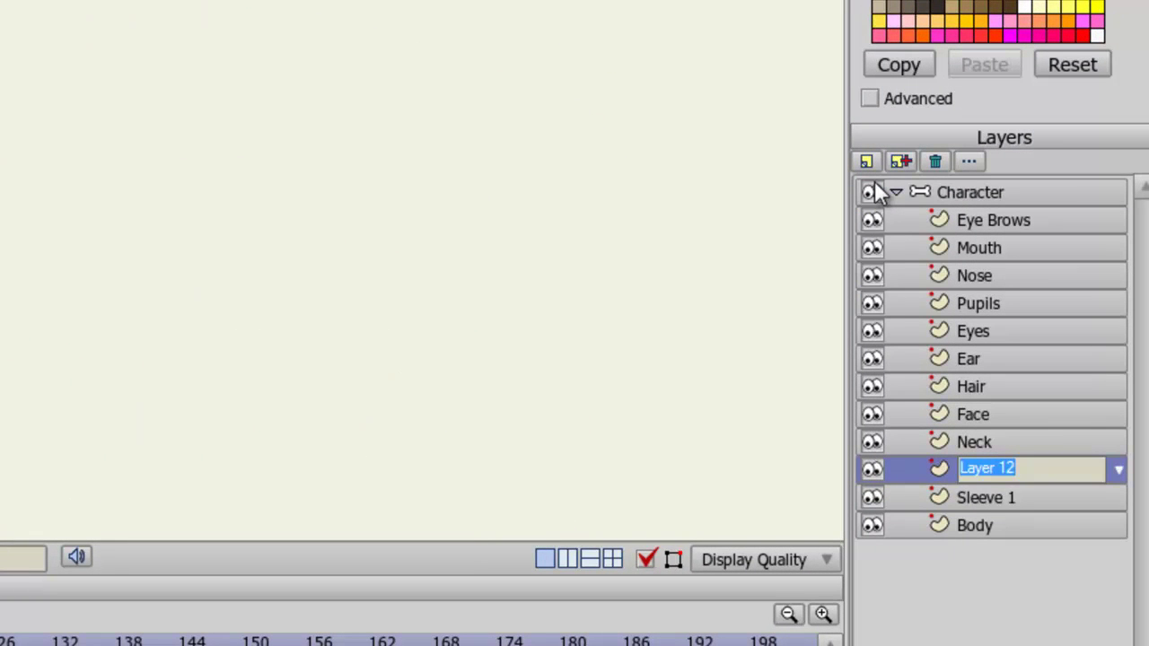
type("Top Arm 1")
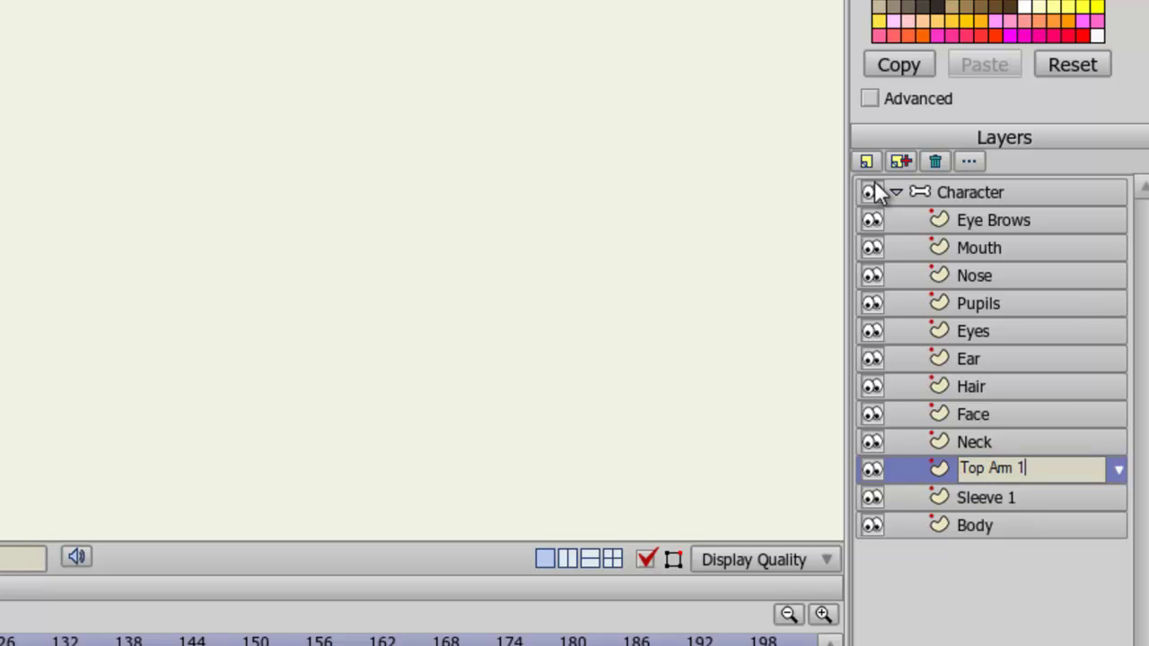
key("Return")
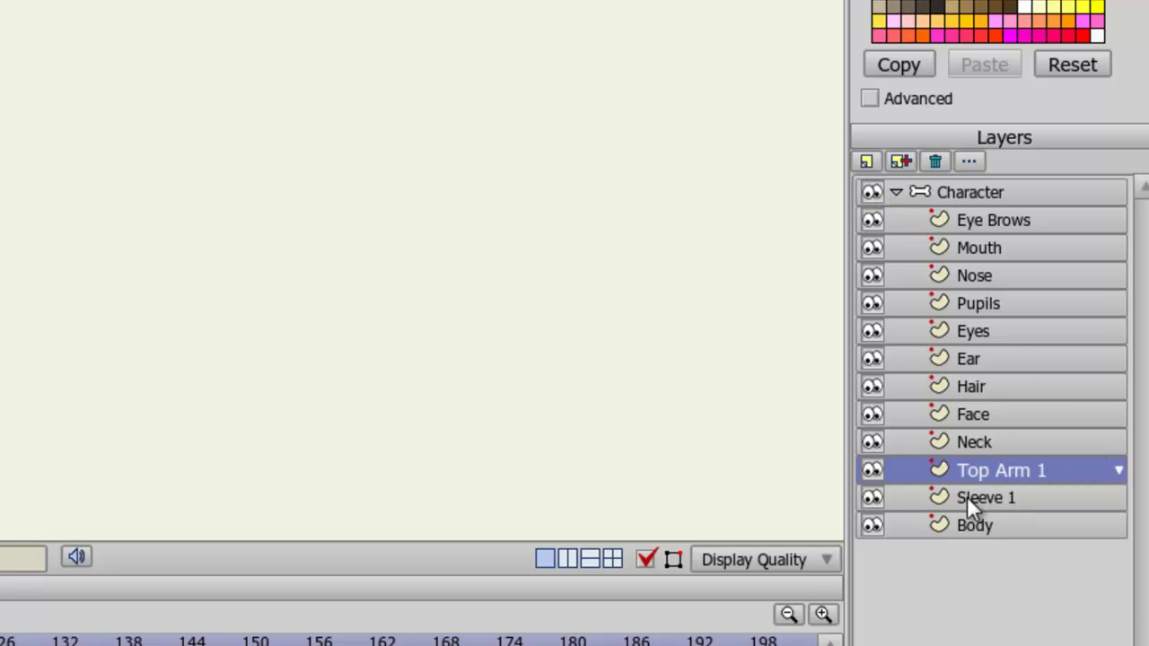
left_click_drag(1015, 475, 1014, 505)
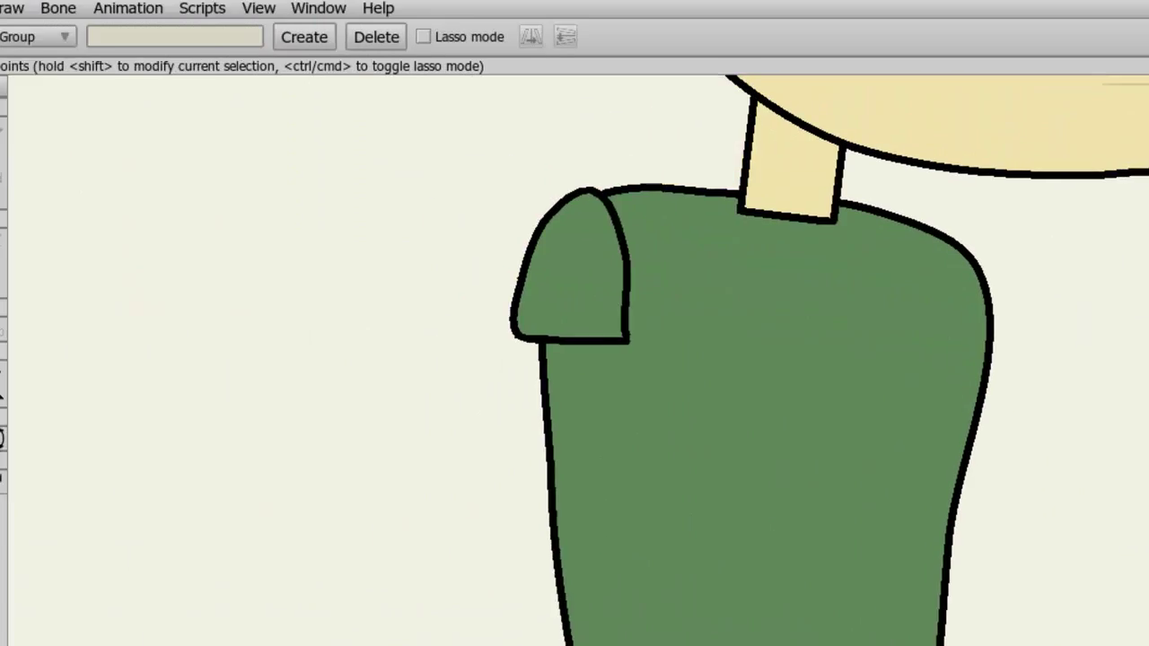
Using the neck's skin style, draw a tall, narrow ellipse as the upper arm below the sleeve and move it slightly up under the sleeve
left_click(23, 294)
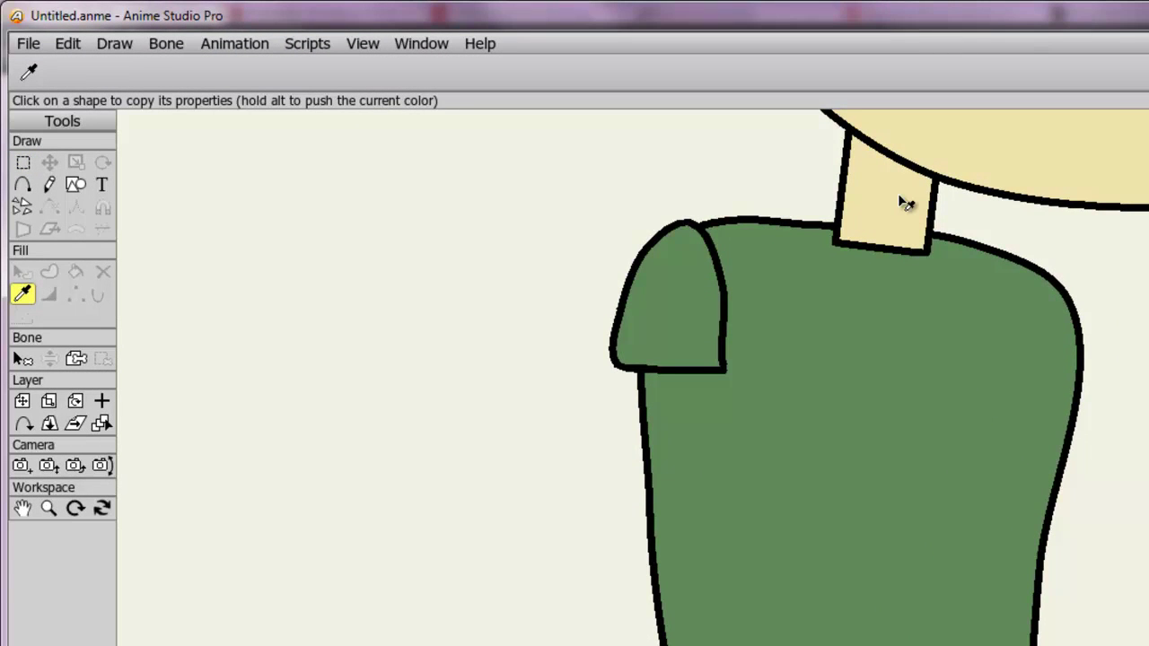
left_click_drag(815, 419, 864, 321)
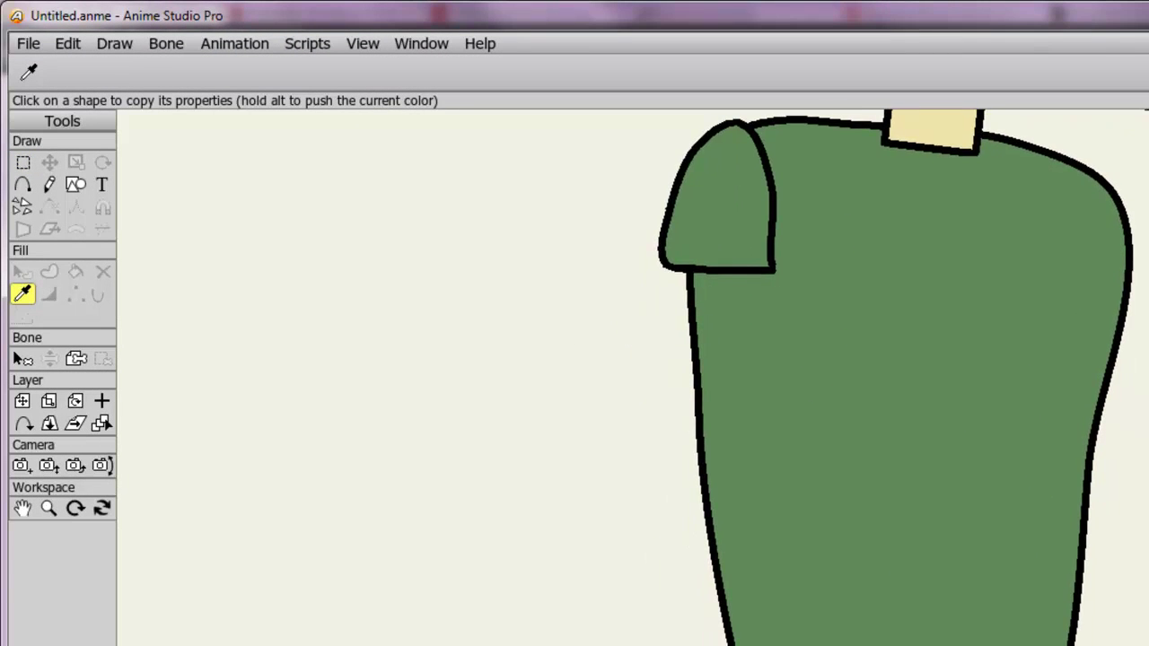
left_click(75, 186)
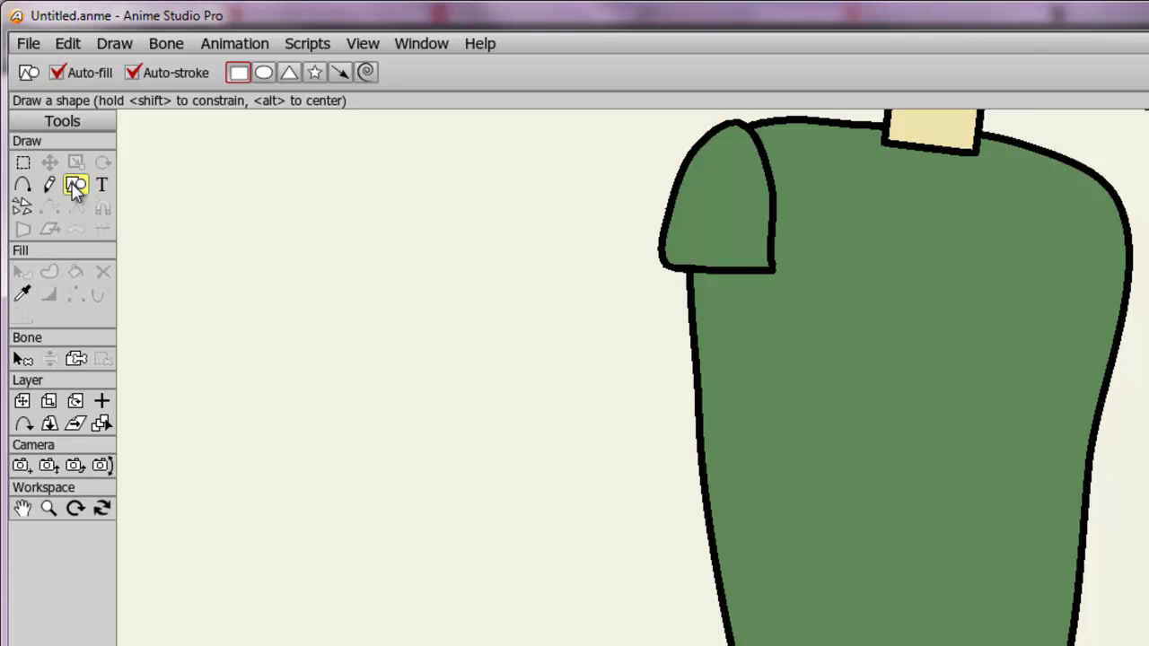
left_click(264, 75)
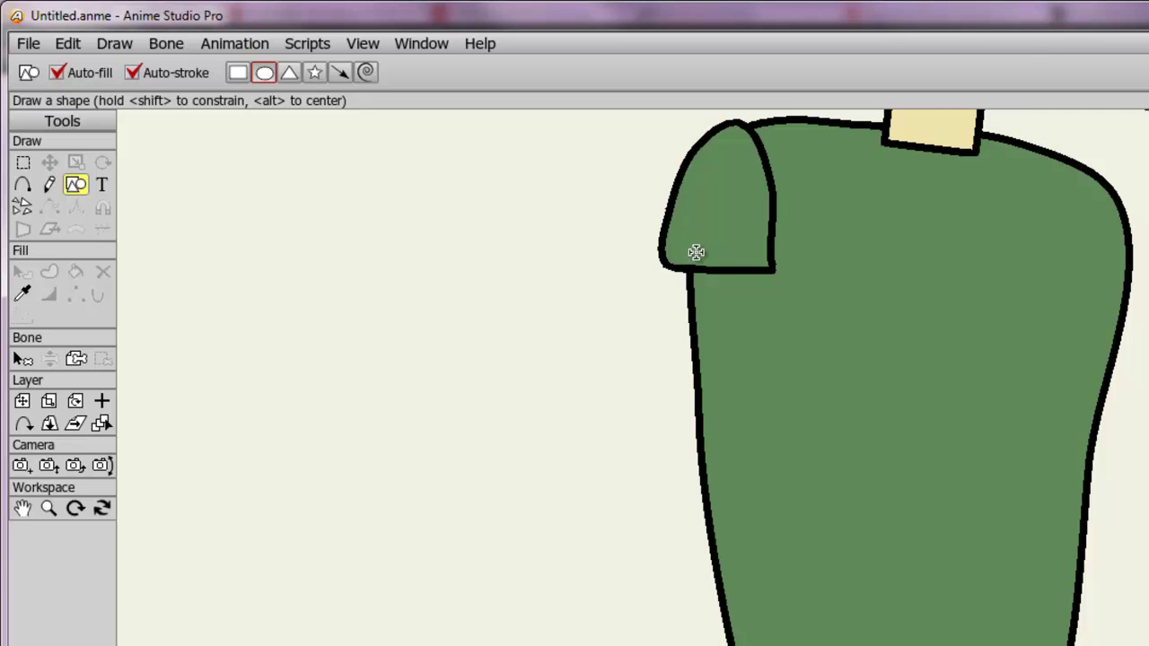
left_click_drag(688, 249, 757, 508)
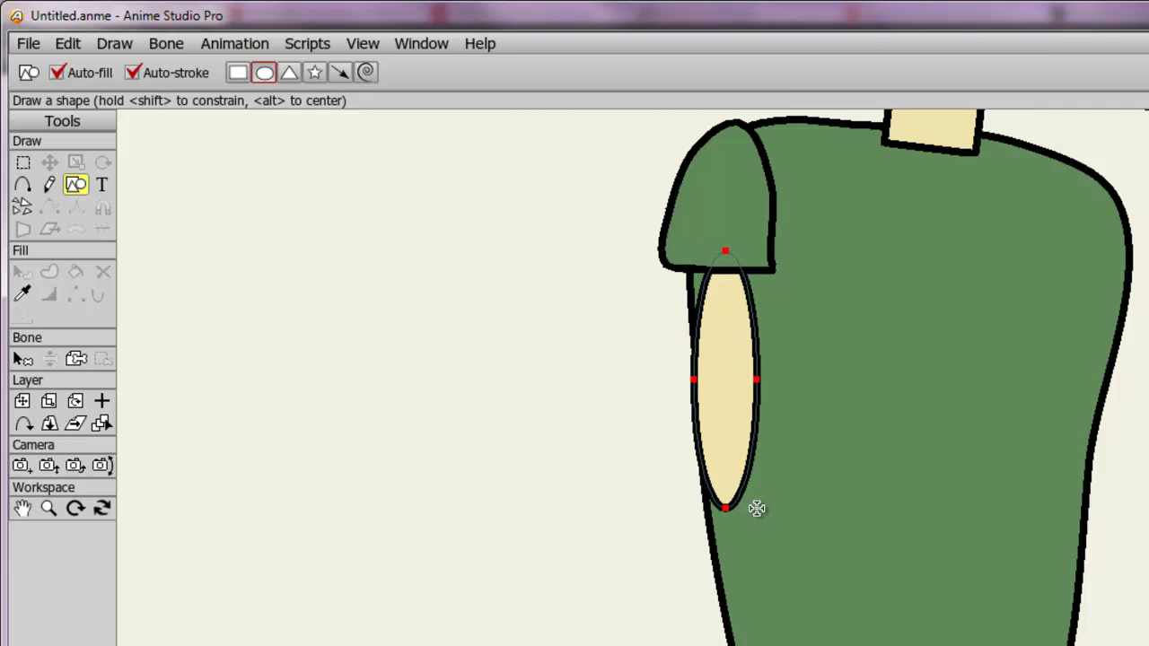
left_click(48, 161)
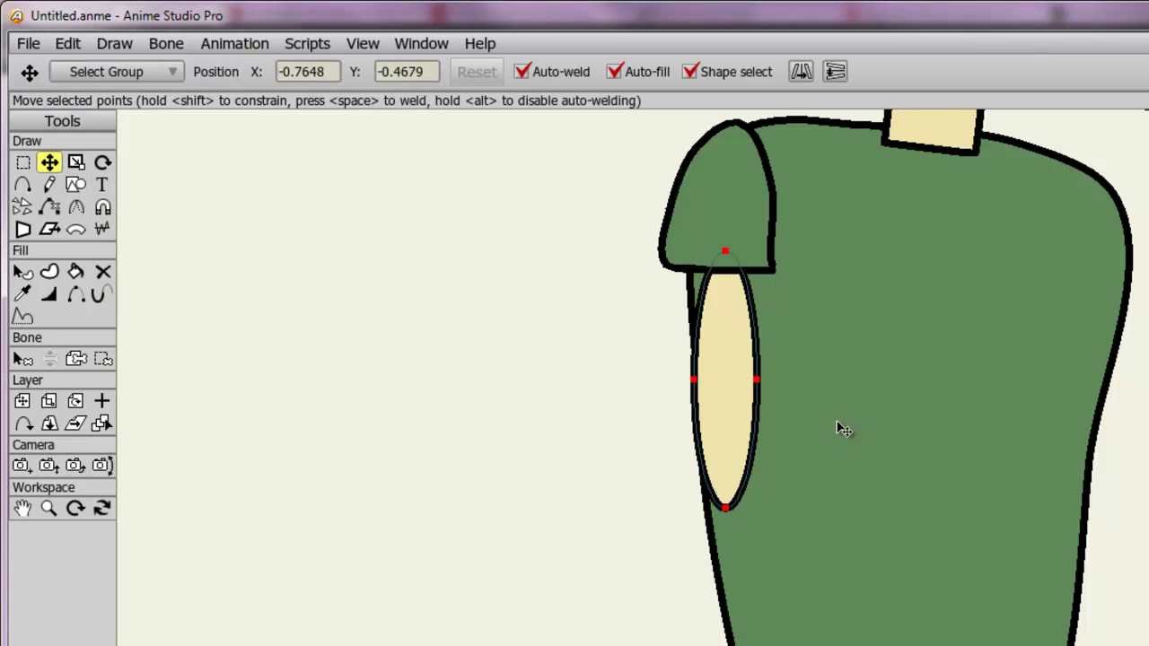
left_click_drag(744, 416, 735, 401)
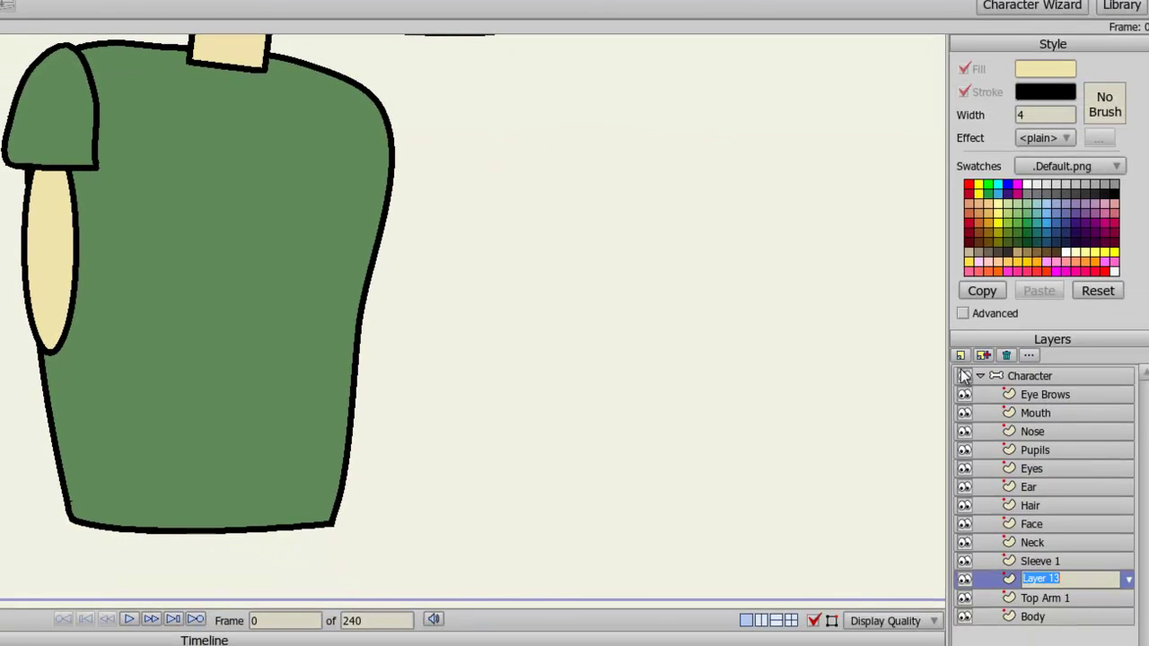
Add a vector layer above Top Arm 1 and name it Bottom Arm 1
type("Bottm Arm")
key("BackSpace")
key("BackSpace")
key("BackSpace")
key("BackSpace")
type("m Ar")
key("Return")
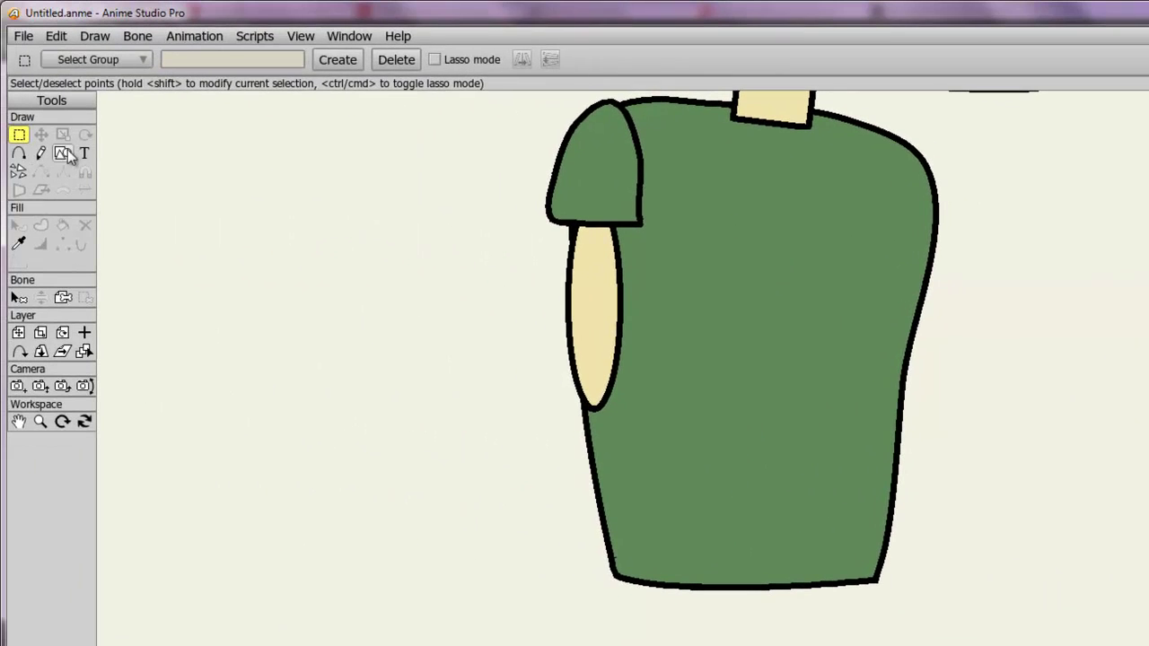
Draw a narrow skin-coloured ellipse as the lower arm and move it up to overlap the end of the upper arm
left_click(63, 154)
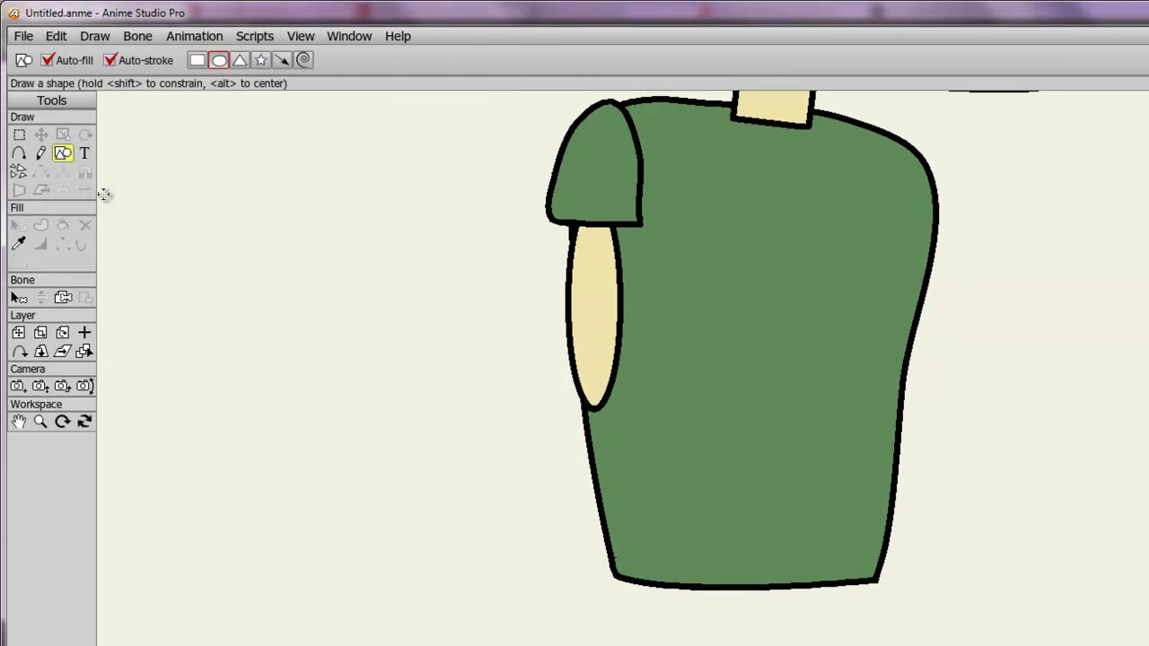
scroll(315, 231, "down", 3)
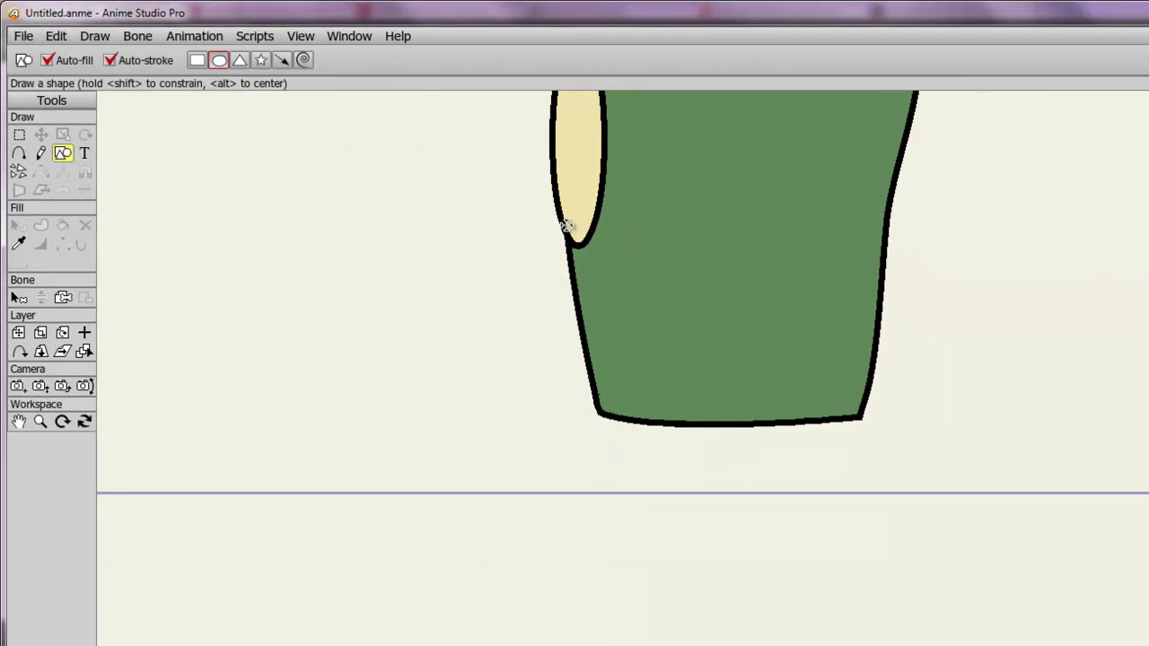
mouse_move(565, 223)
left_mouse_down()
mouse_move(587, 403)
mouse_move(605, 440)
left_mouse_up()
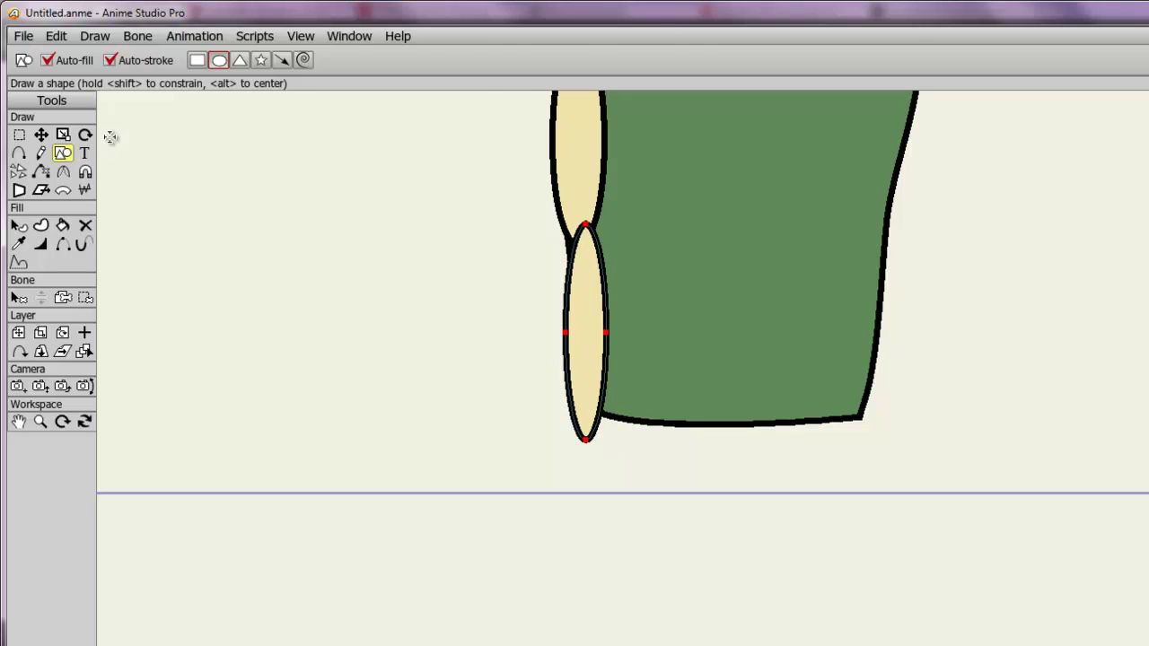
left_click(41, 134)
left_click_drag(596, 304, 585, 273)
scroll(726, 307, "up", 1)
scroll(725, 308, "up", 2)
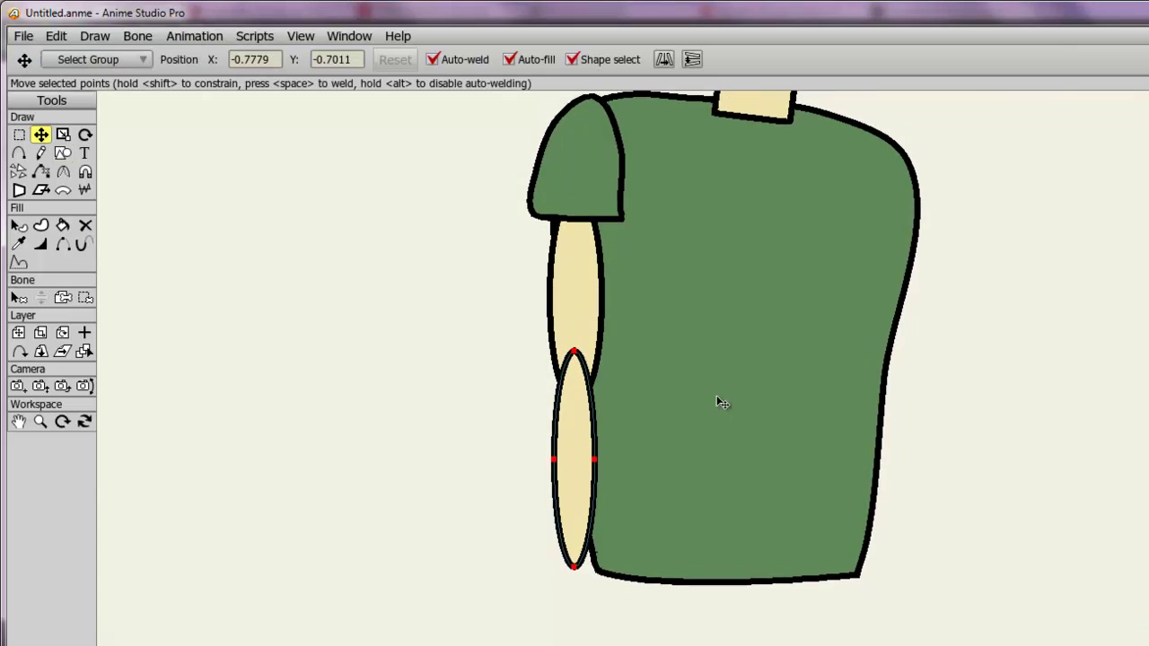
Add a vector layer above Bottom Arm 1 and name it Hand
mouse_move(717, 402)
left_mouse_down()
mouse_move(721, 333)
mouse_move(709, 424)
left_mouse_up()
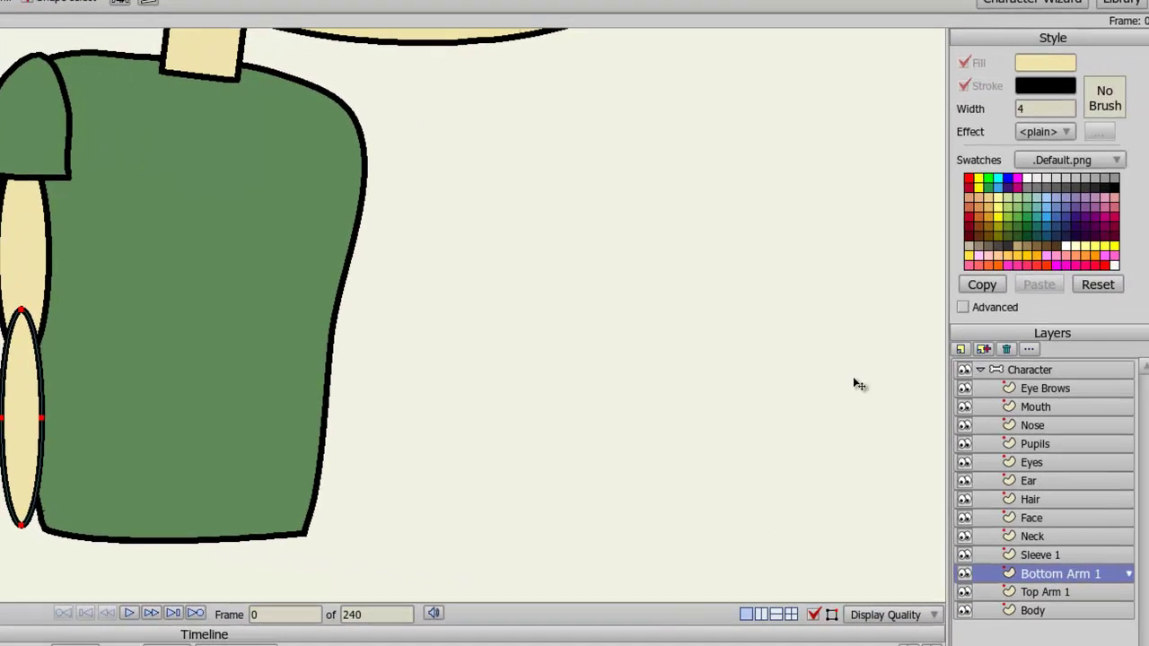
left_click(1081, 362)
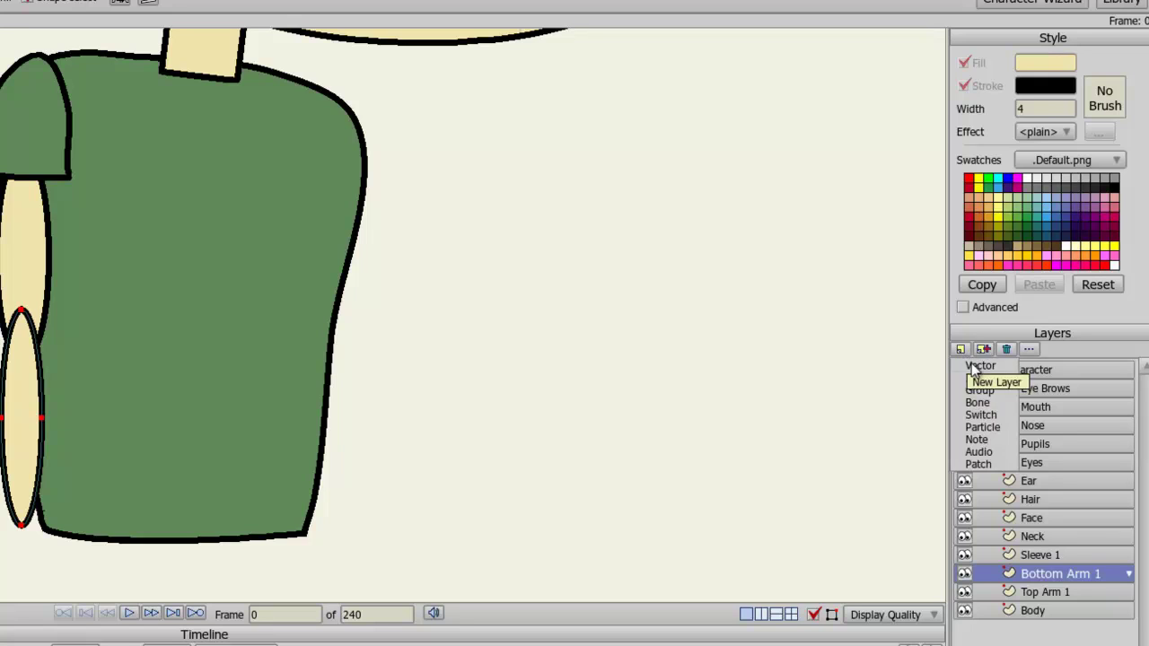
left_click(976, 368)
type("Hand")
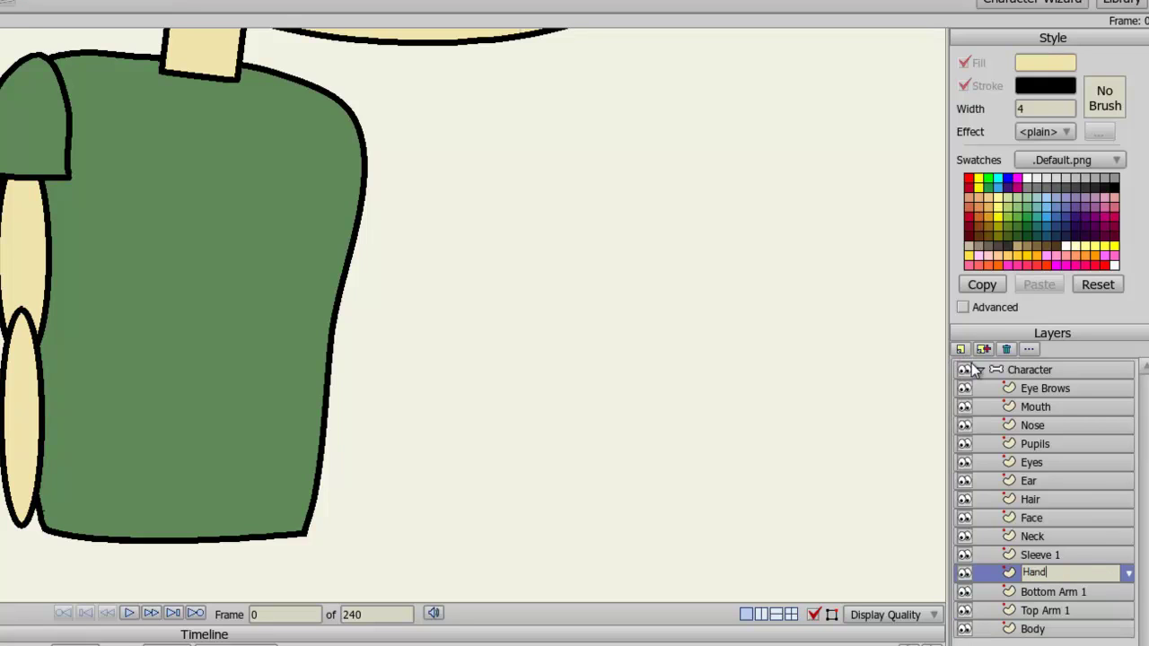
key("Return")
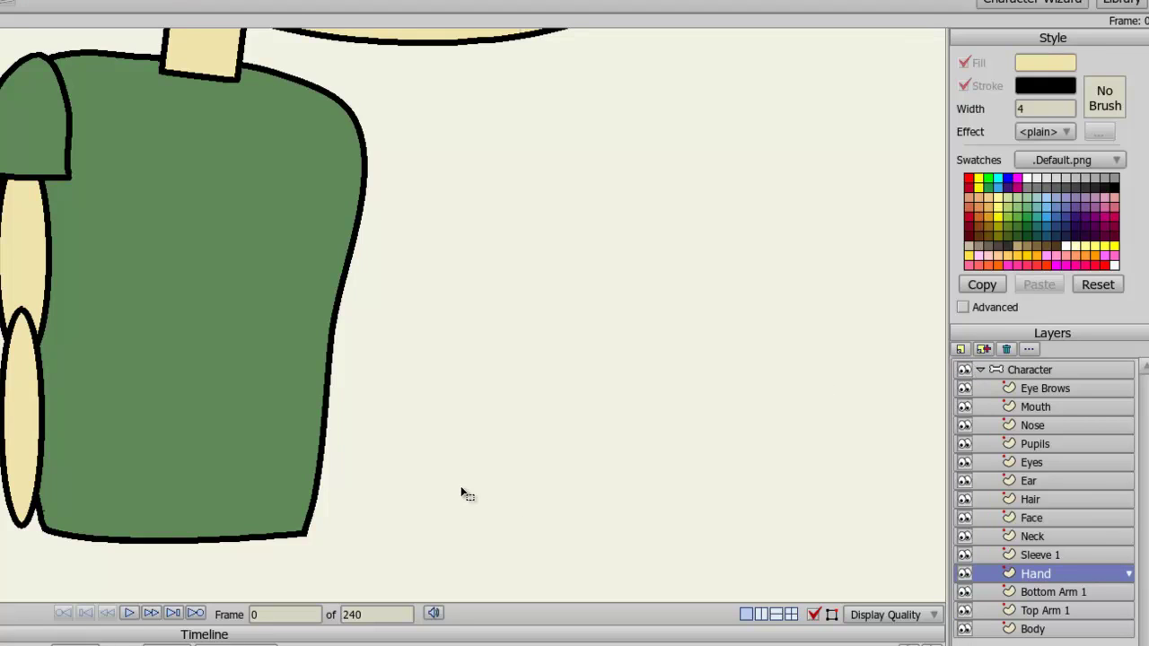
Using Add Point, start the hand outline at the lower arm's wrist and curve it outward and down around the hand's outer side
left_click_drag(477, 504, 535, 332)
scroll(219, 381, "up", 2)
left_click_drag(261, 370, 325, 212)
scroll(172, 277, "up", 1)
scroll(474, 341, "up", 1)
left_click_drag(474, 341, 564, 565)
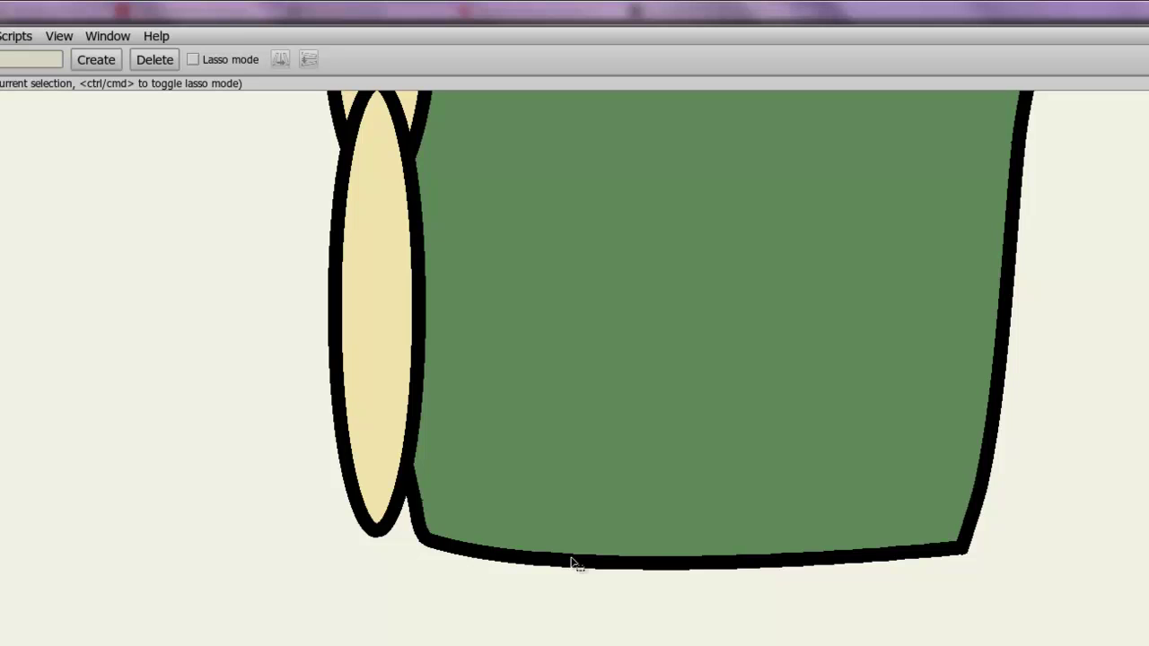
scroll(626, 293, "up", 10)
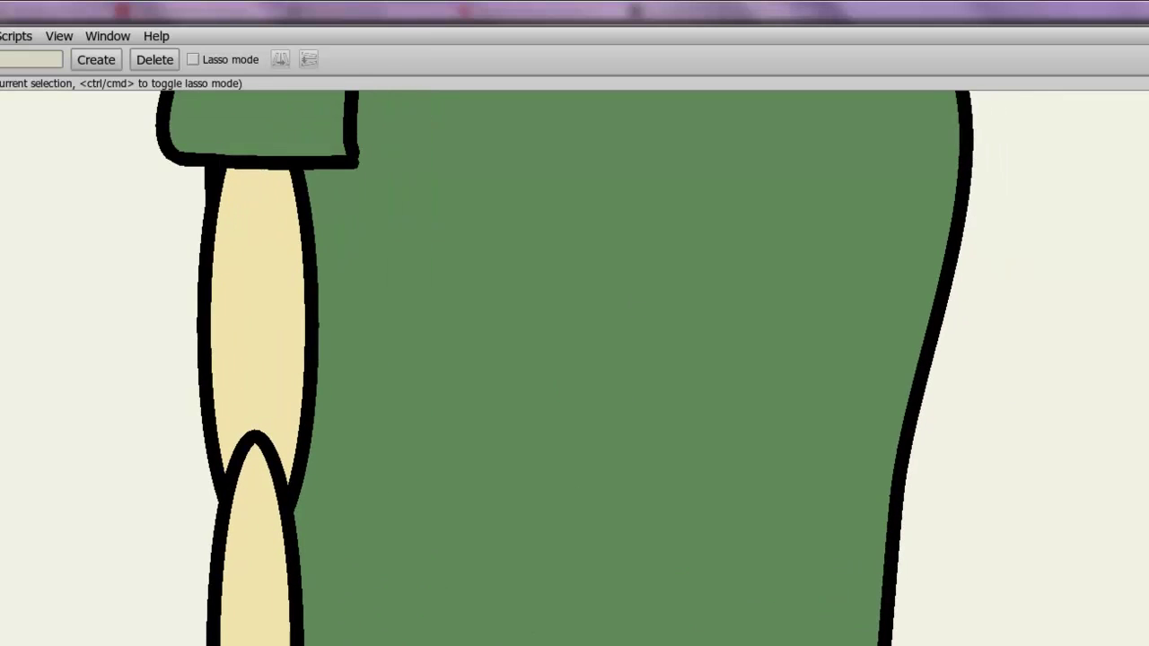
scroll(541, 536, "up", 6)
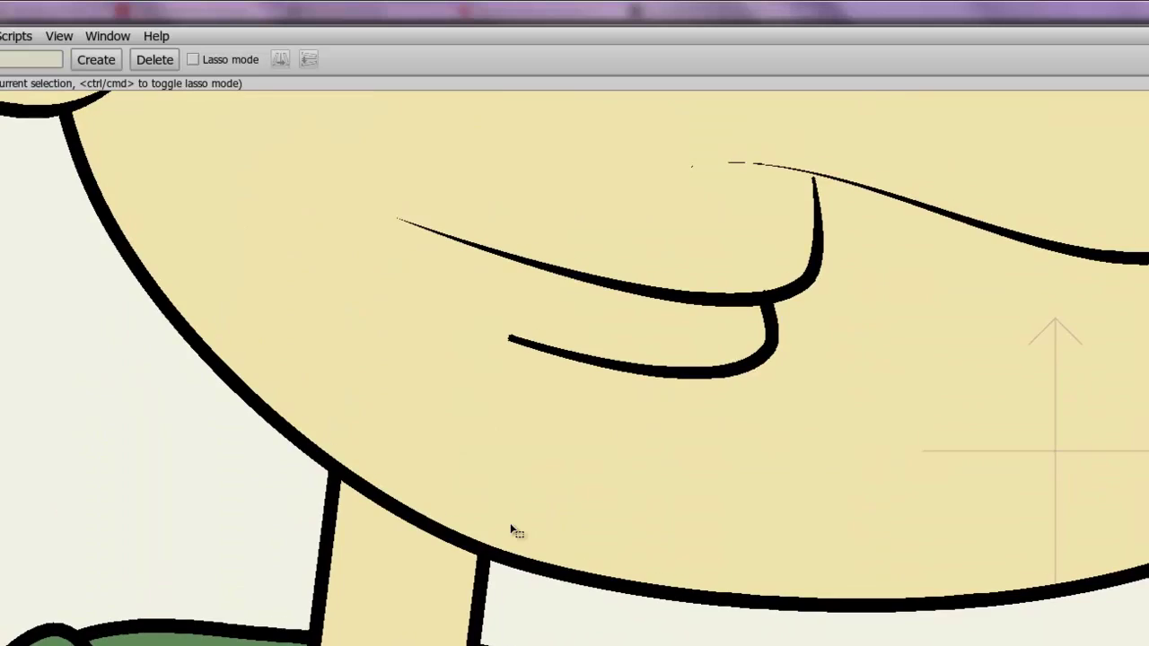
scroll(630, 397, "down", 6)
scroll(629, 397, "down", 8)
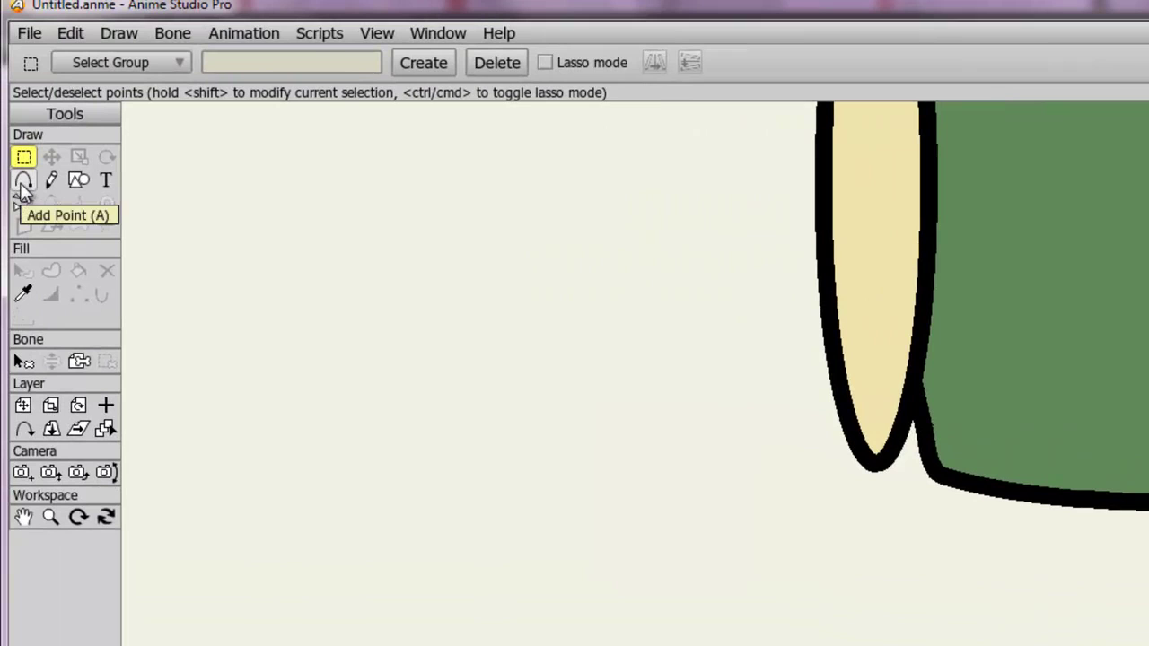
left_click(25, 182)
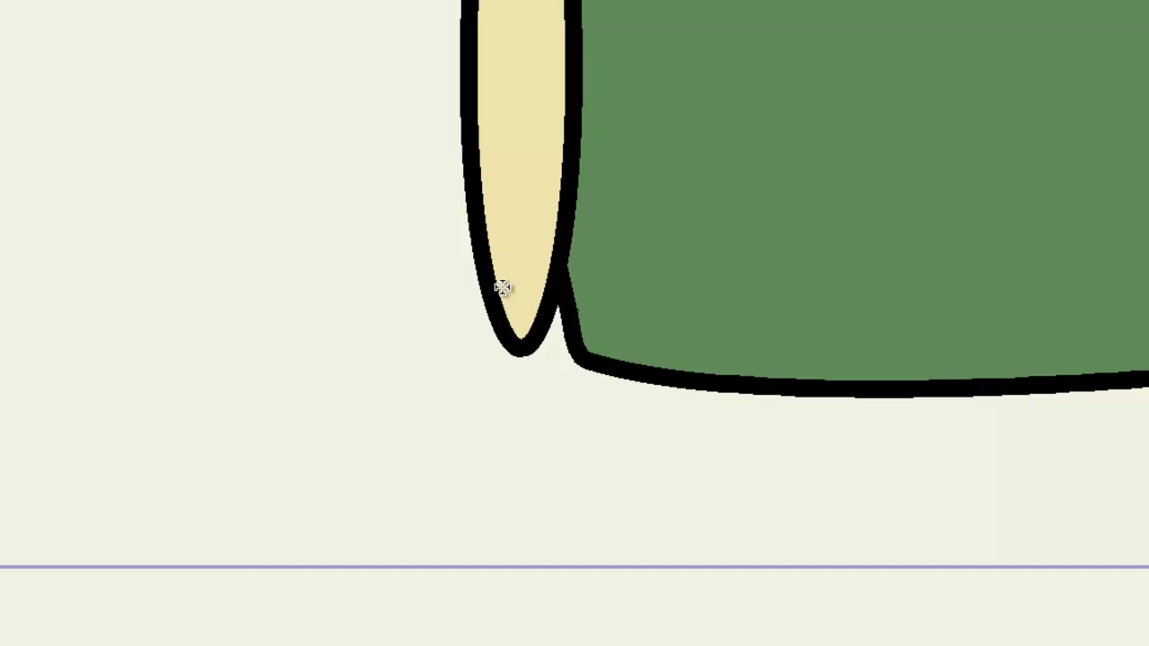
left_click_drag(494, 283, 437, 331)
left_click(437, 331)
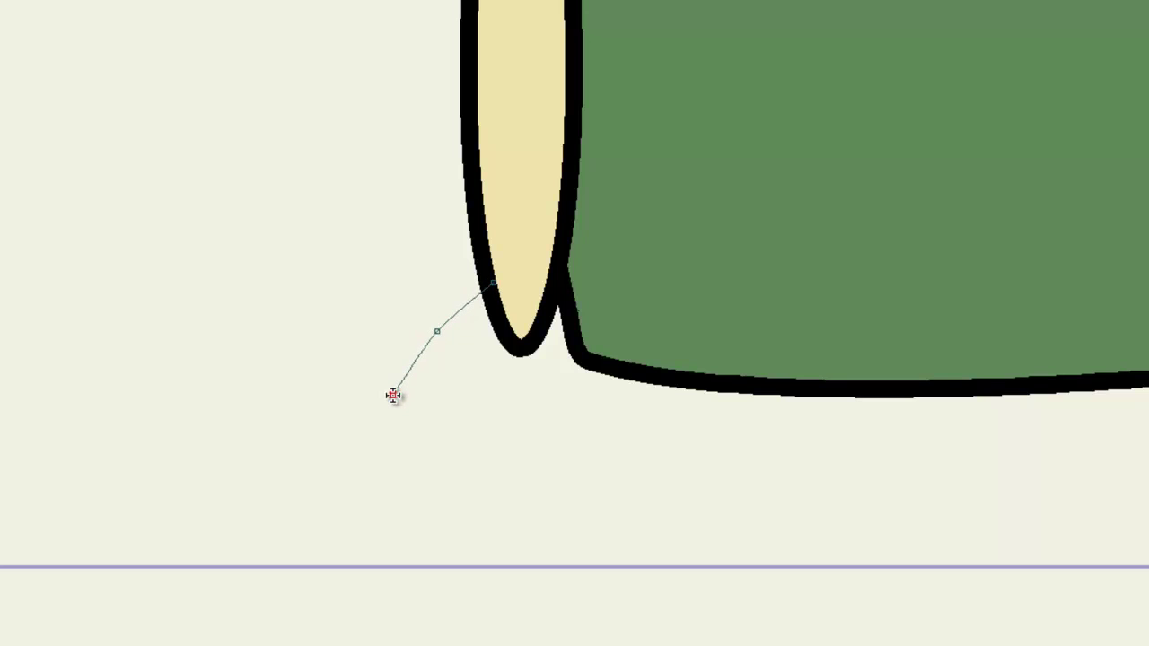
left_click(393, 395)
left_click(406, 441)
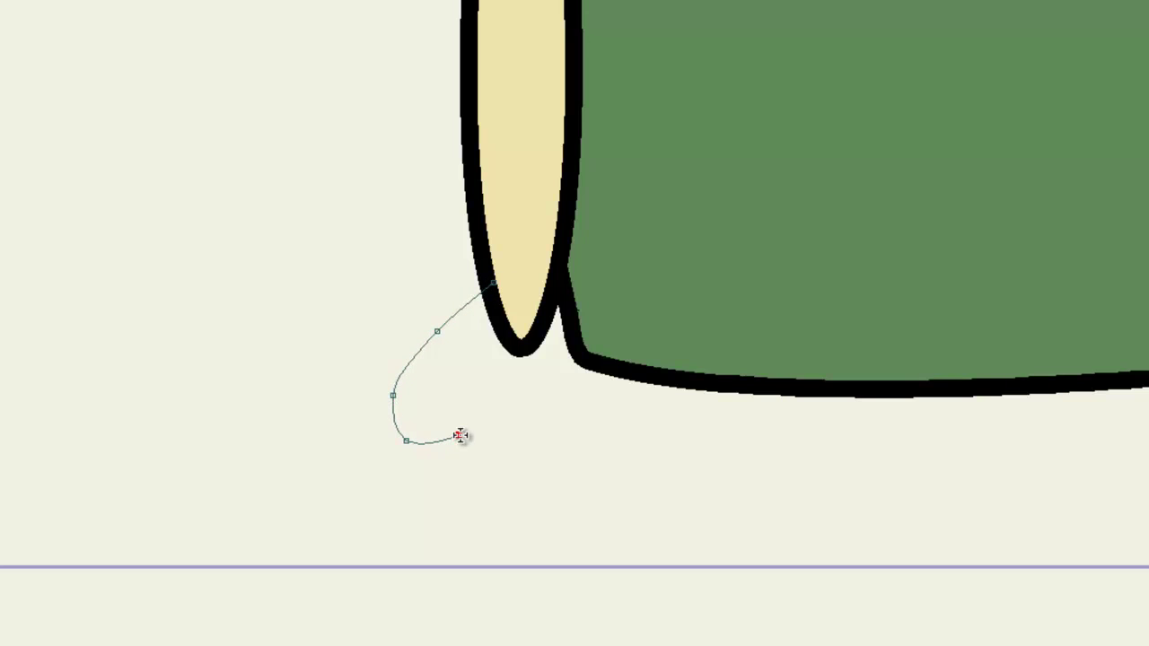
Continue the outline with rounded fingers separated by three short creases, bring it back up to the wrist and close the hand shape
left_click_drag(473, 423, 518, 451)
left_click(483, 452)
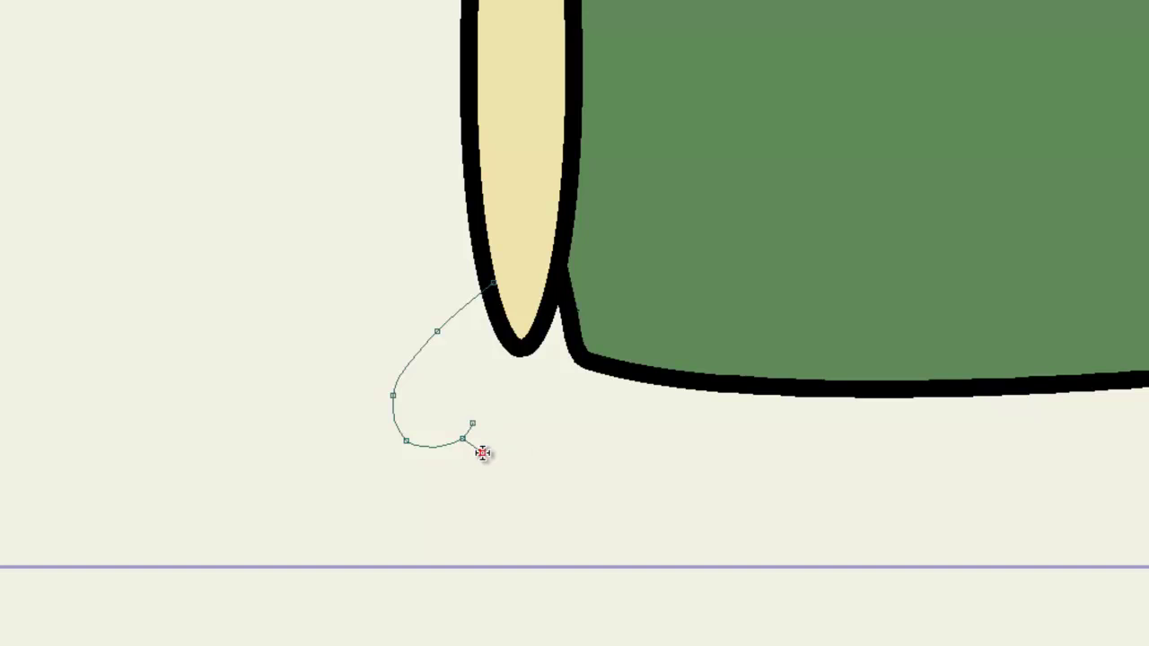
left_click_drag(520, 443, 538, 397)
left_click(533, 423)
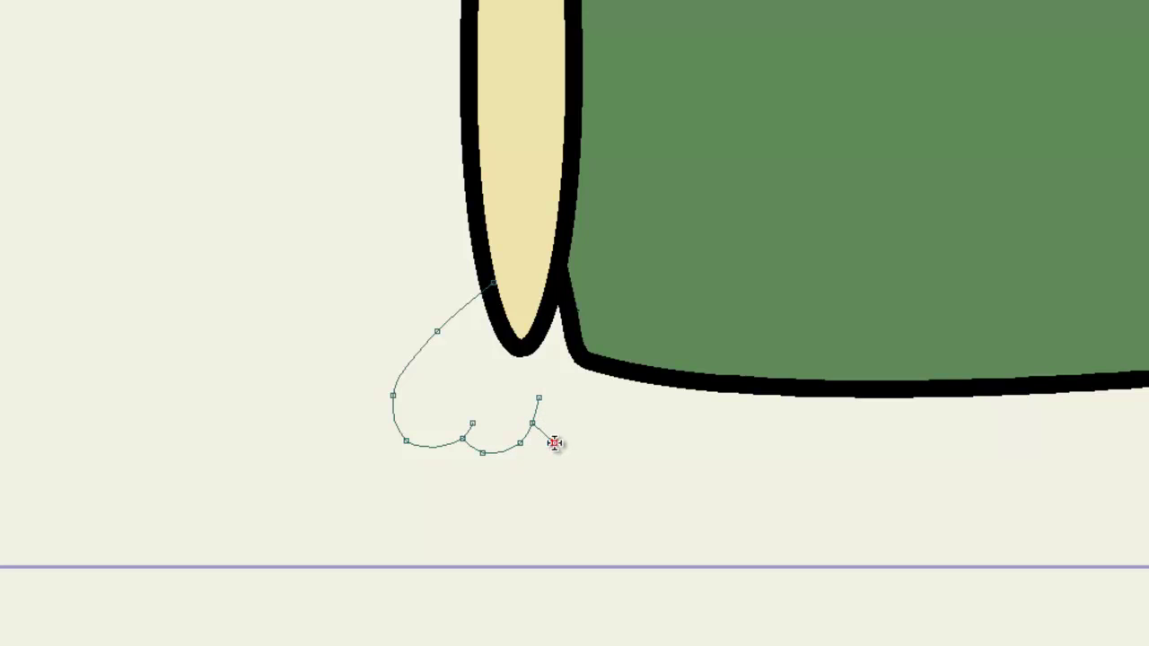
left_click(554, 444)
left_click_drag(605, 451, 657, 350)
left_click(612, 429)
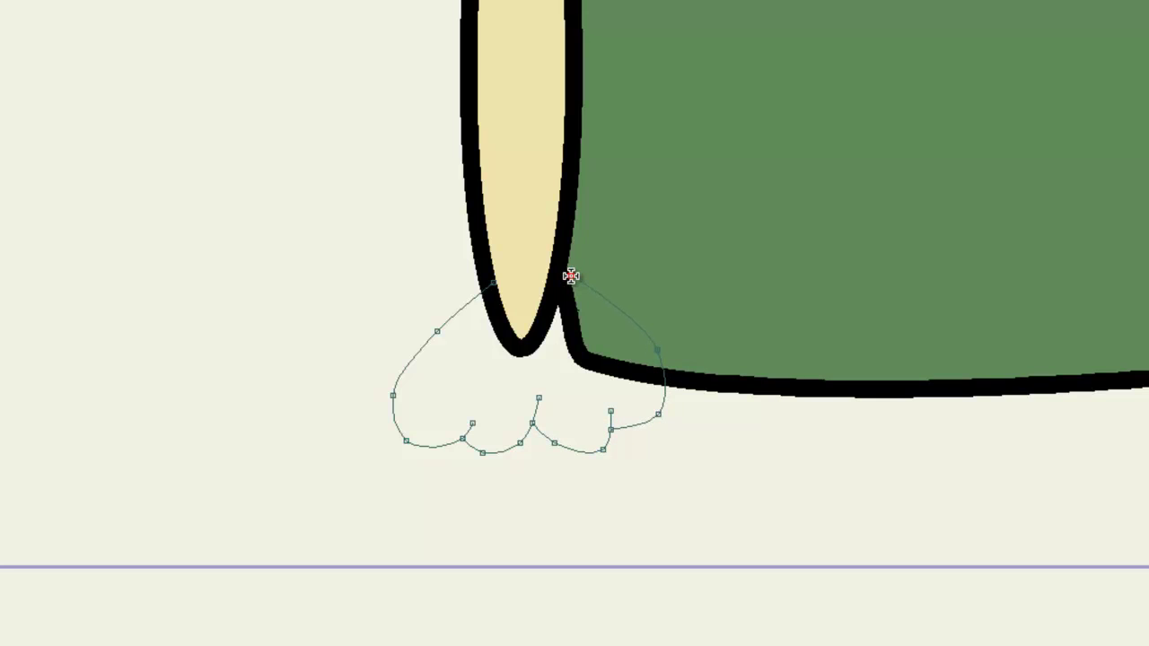
left_click(493, 283)
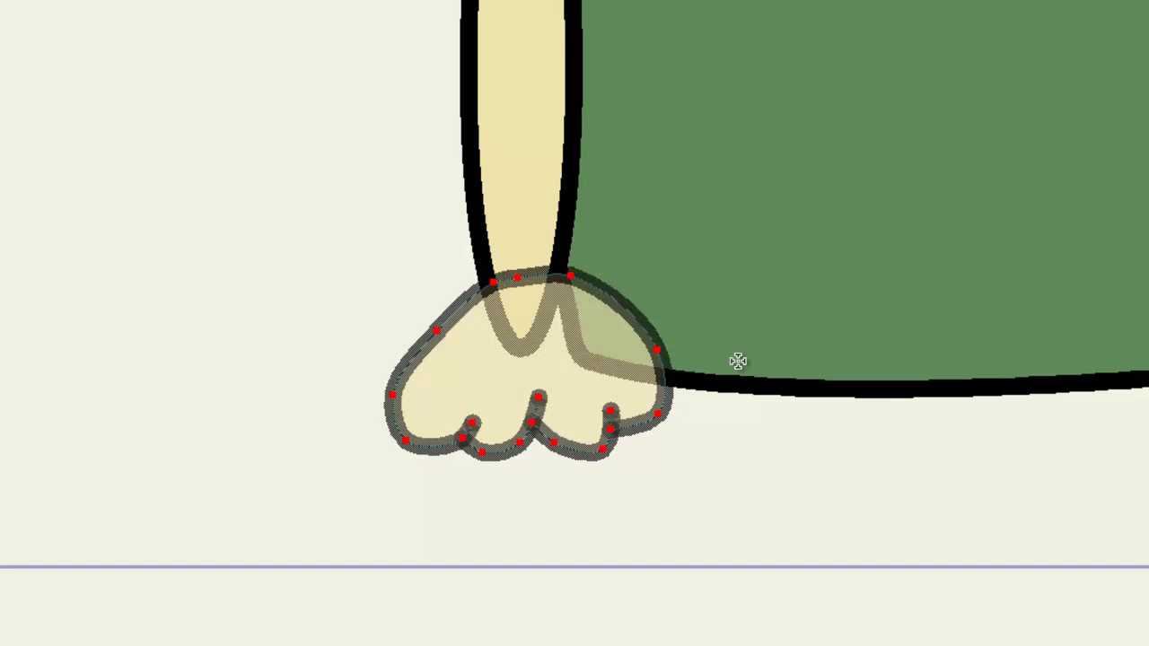
Move the hand shape slightly up and left so it sits over the end of the lower arm, and deselect it
left_click_drag(452, 363, 441, 343)
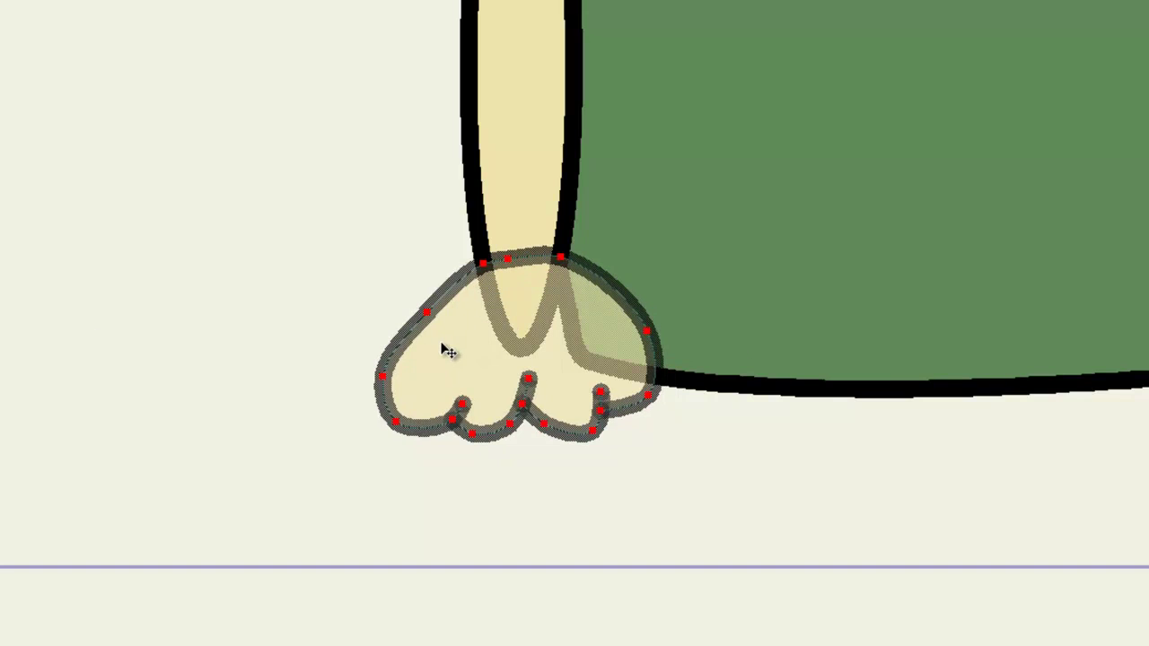
key("Return")
scroll(238, 445, "down", 5)
scroll(674, 389, "up", 5)
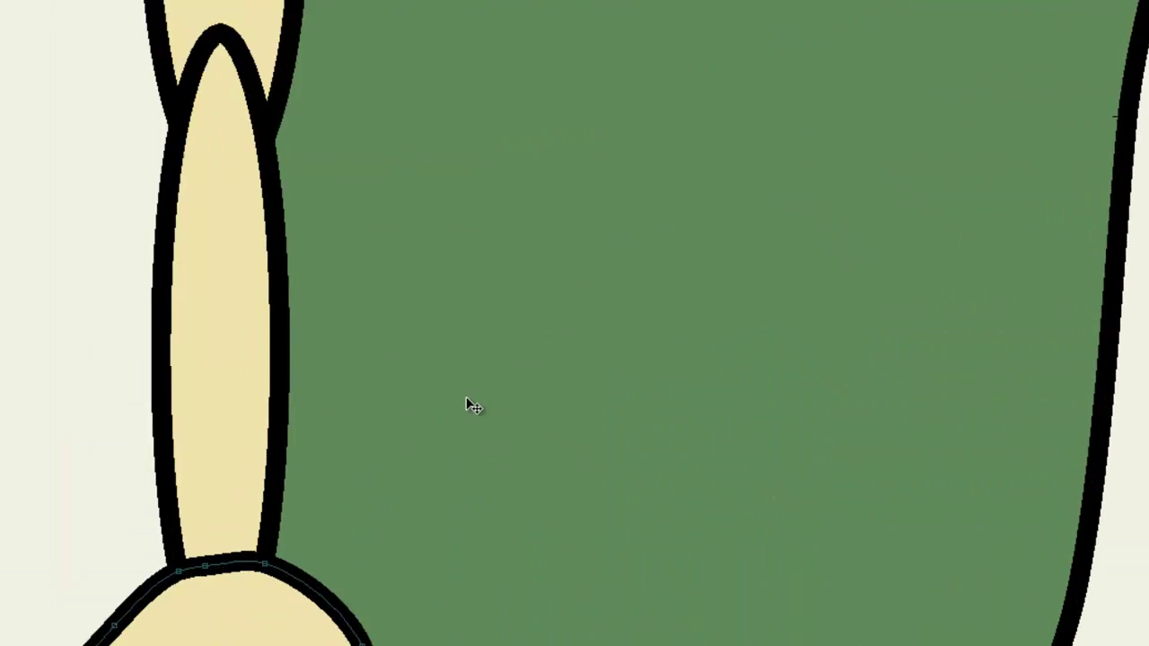
Select the whole hand shape, make it slightly narrower, and deselect it
scroll(473, 406, "down", 3)
left_click(308, 336)
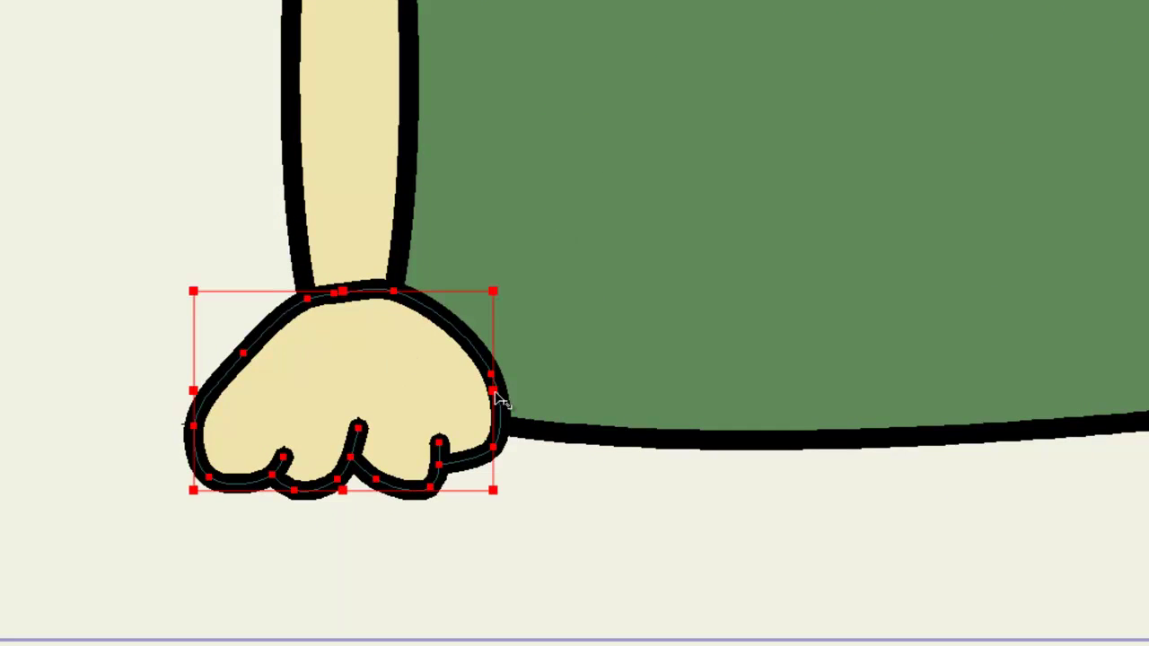
left_click_drag(500, 405, 475, 398)
left_click(614, 482)
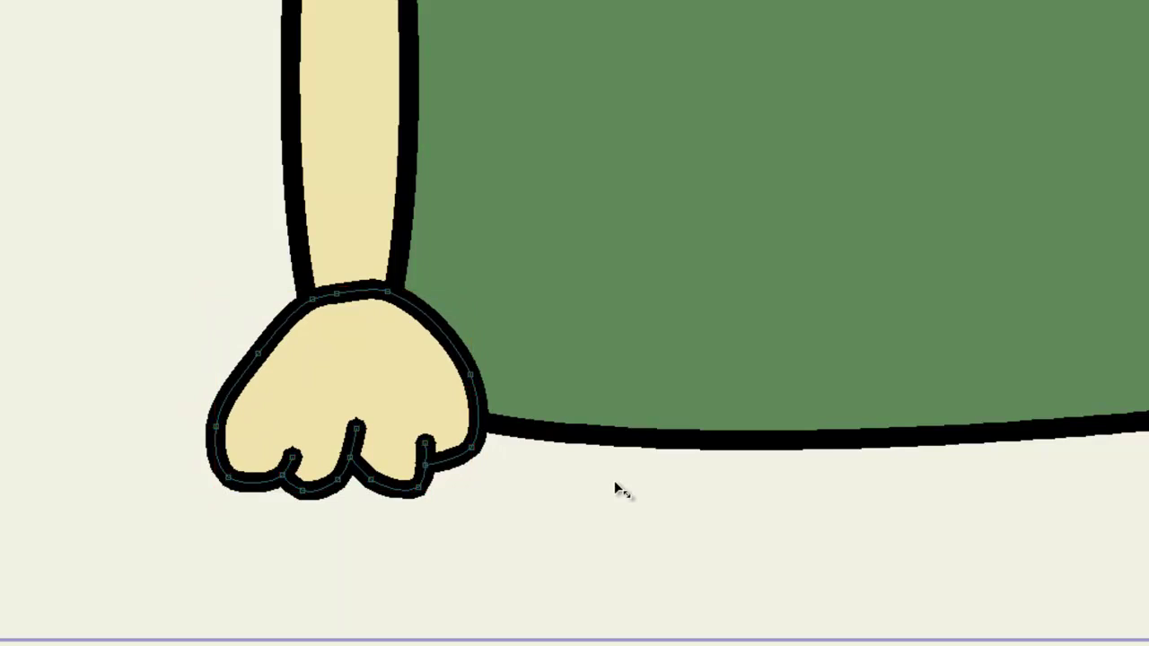
Set the line width to 0 at the inner end points of the three finger creases on the hand
scroll(559, 447, "down", 3)
scroll(520, 565, "down", 3)
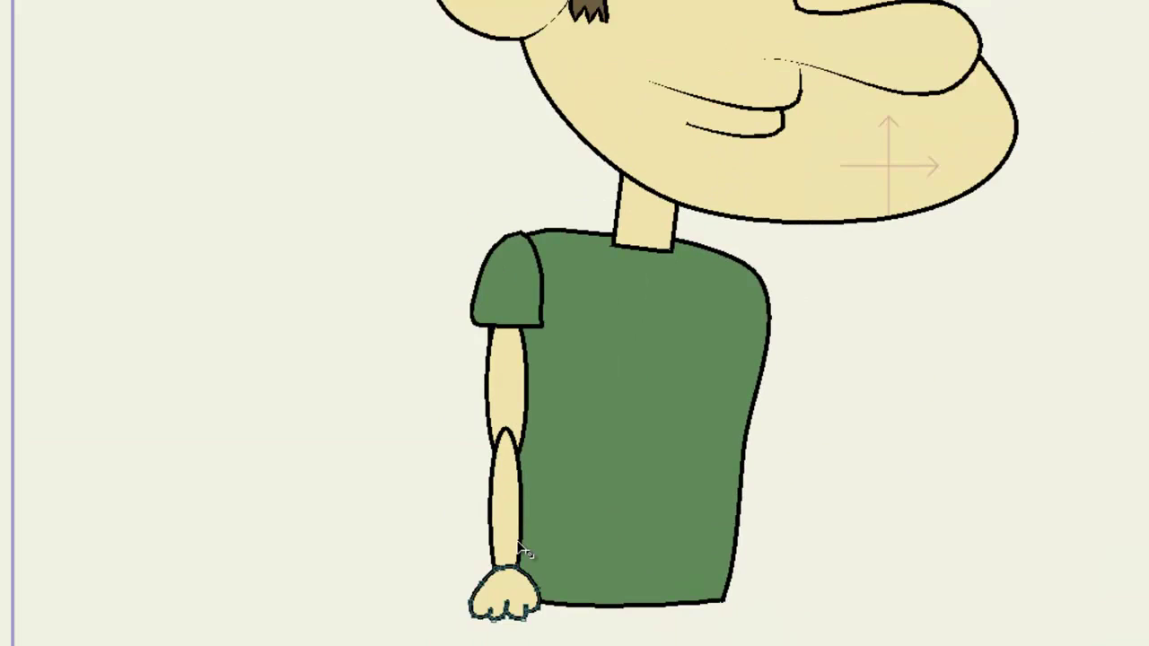
scroll(425, 449, "up", 6)
scroll(430, 426, "down", 5)
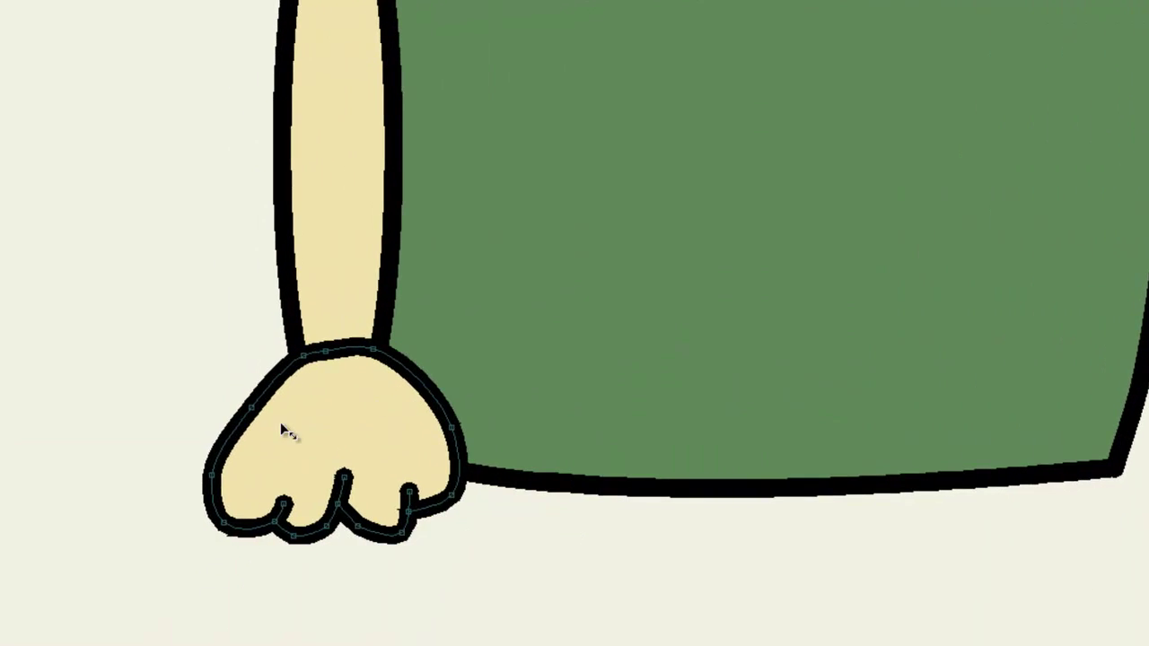
scroll(290, 431, "up", 2)
scroll(239, 428, "left", 2)
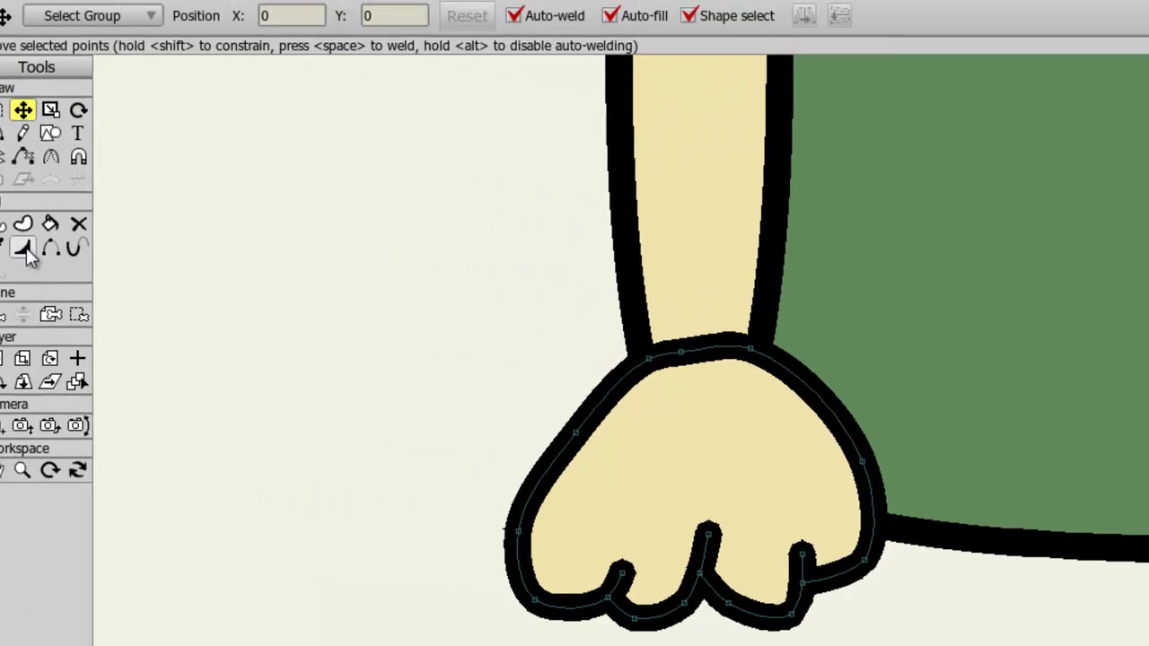
left_click(36, 249)
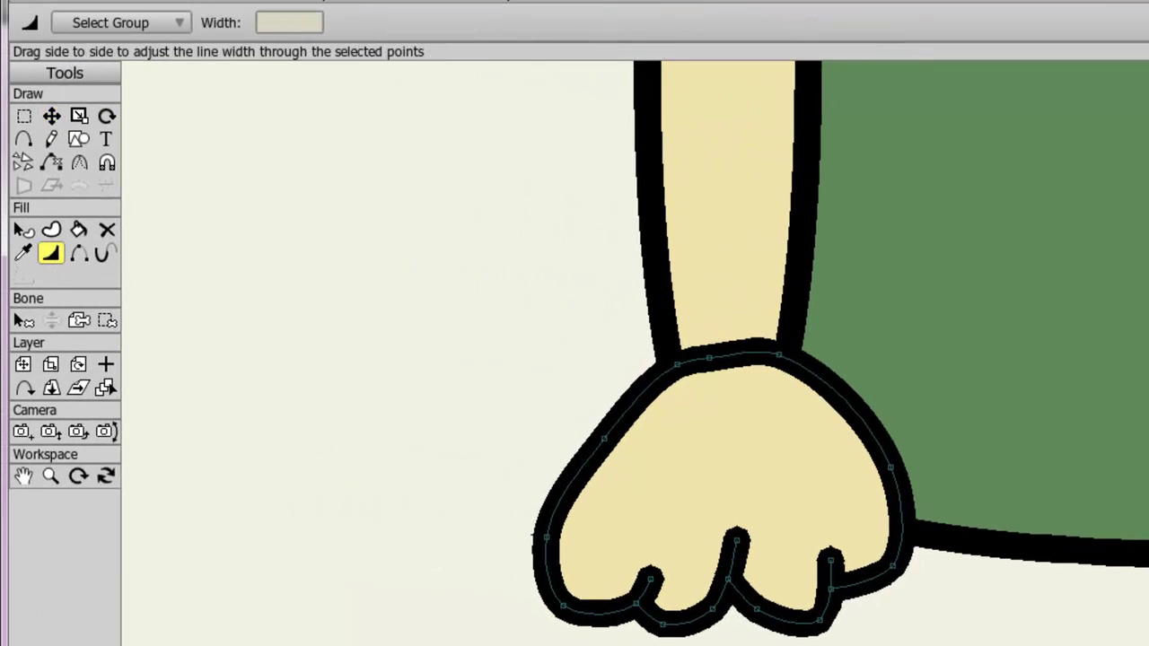
left_click(649, 580)
left_click_drag(302, 27, 226, 25)
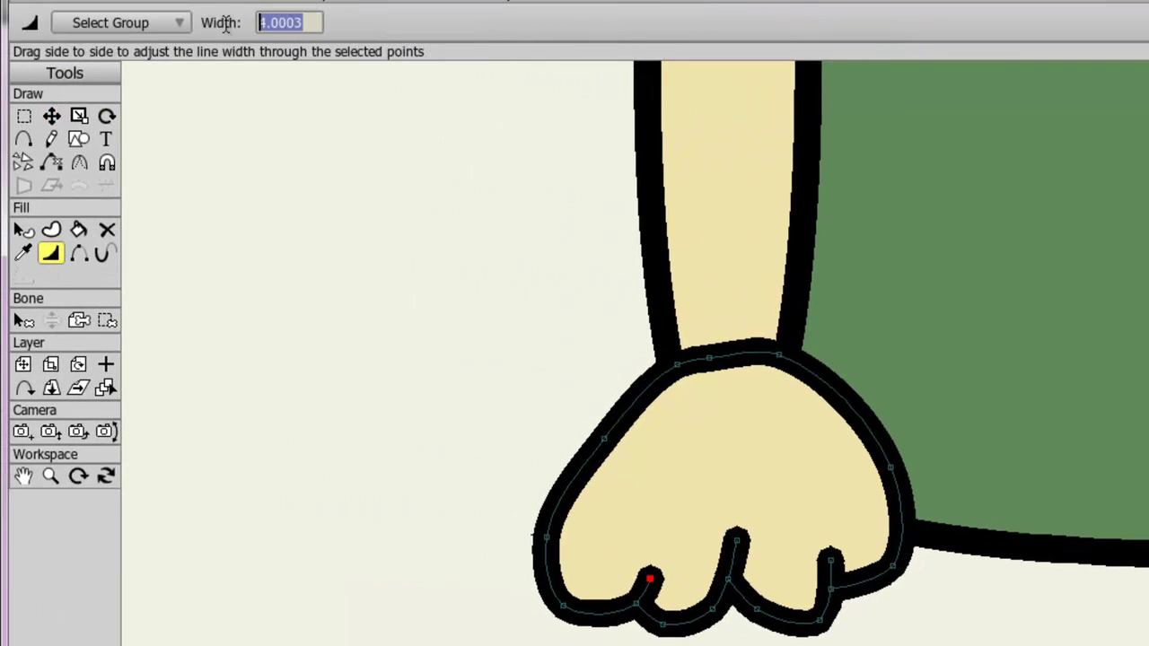
type("0")
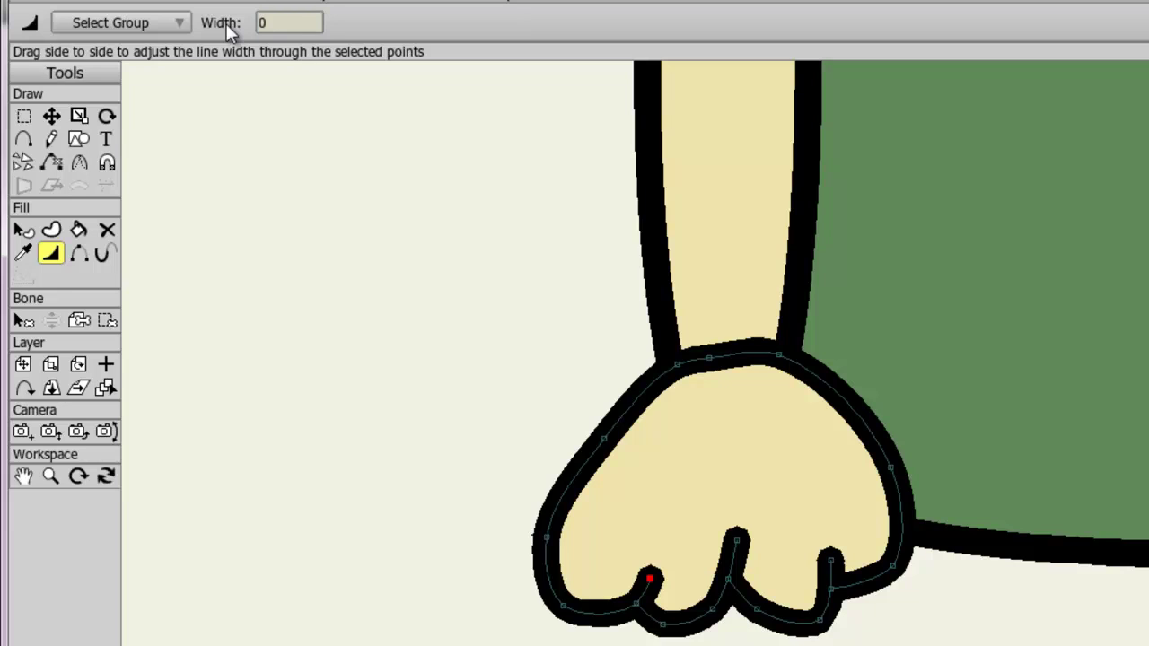
left_click(736, 539)
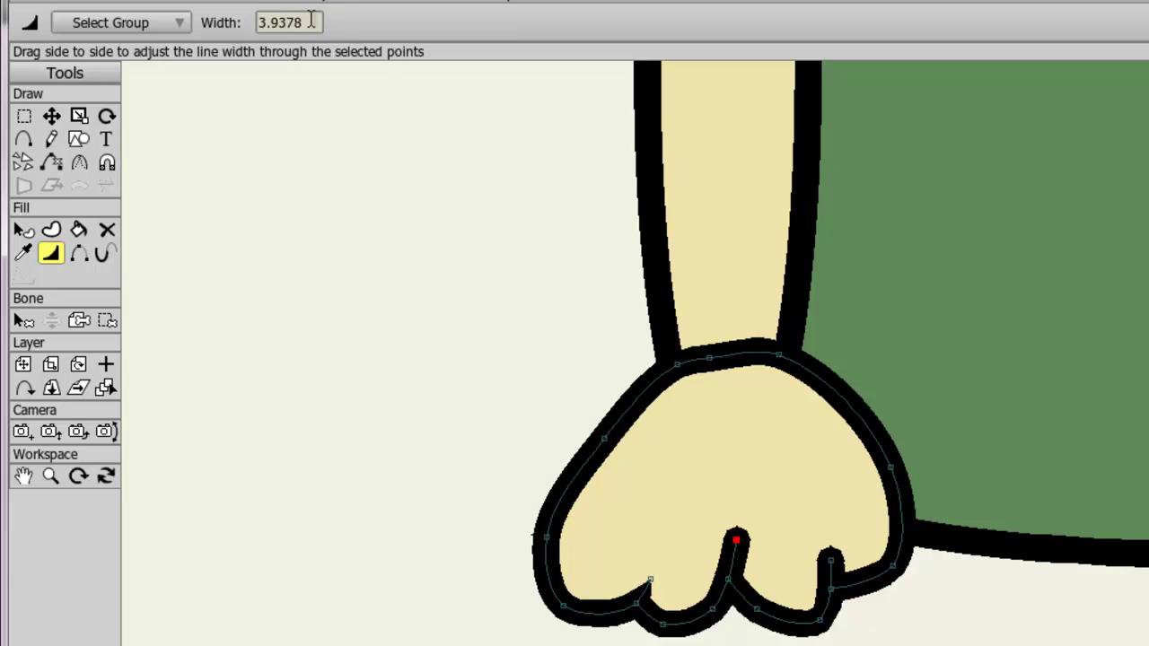
left_click_drag(311, 19, 162, 25)
type("0")
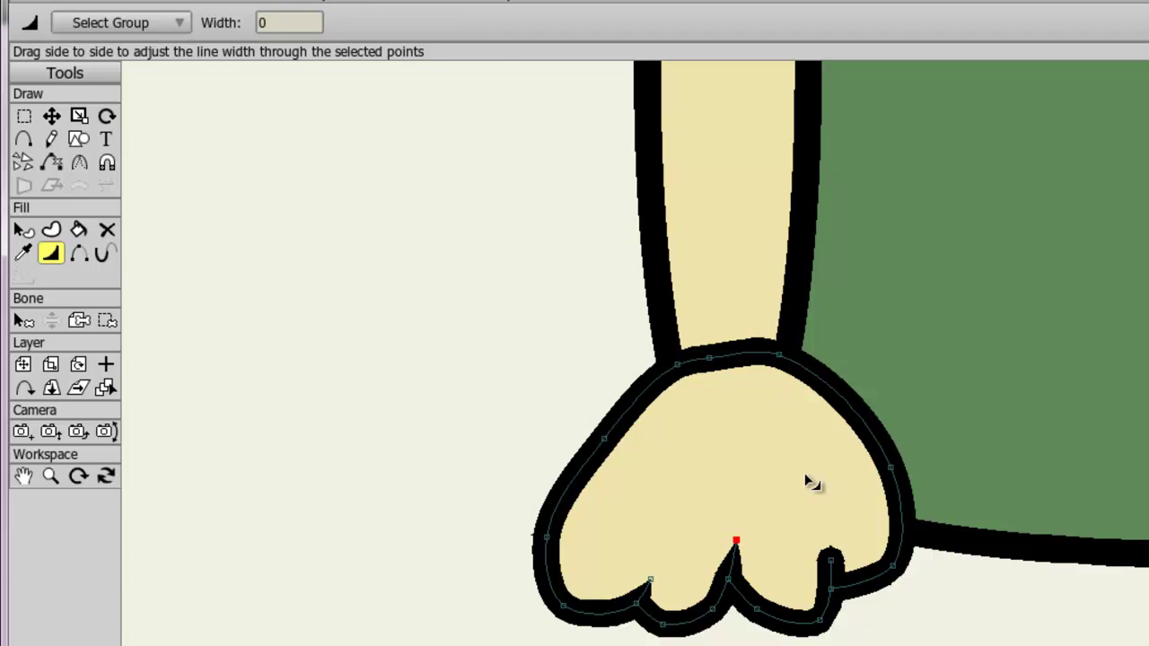
left_click(830, 560)
left_click_drag(287, 25, 184, 27)
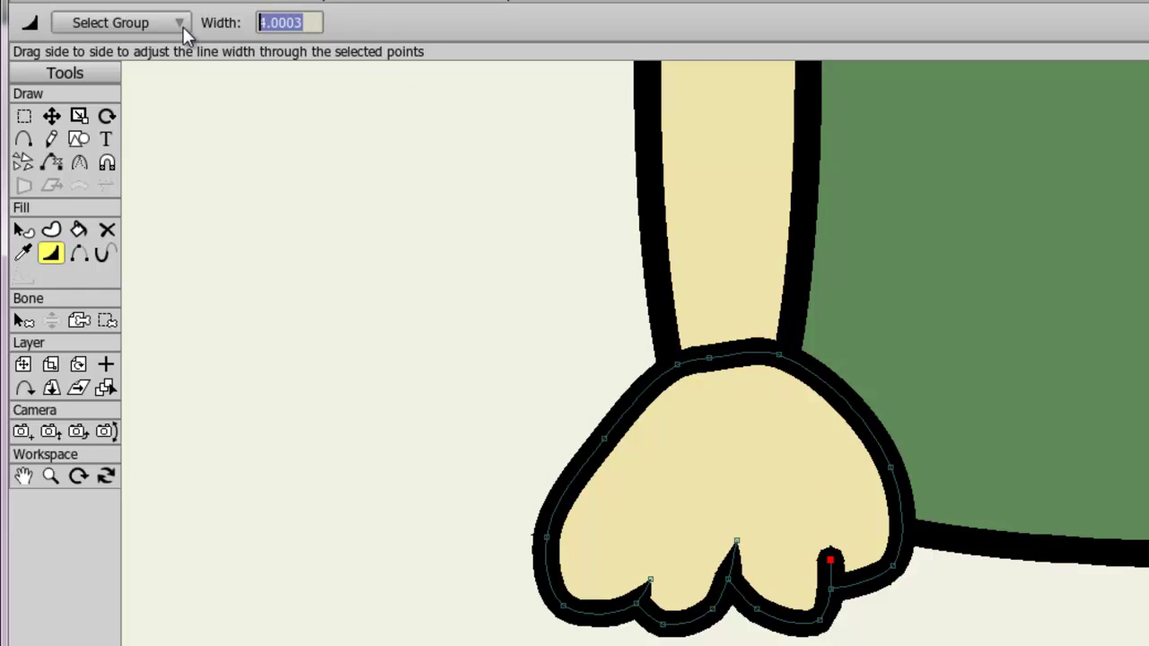
type("0")
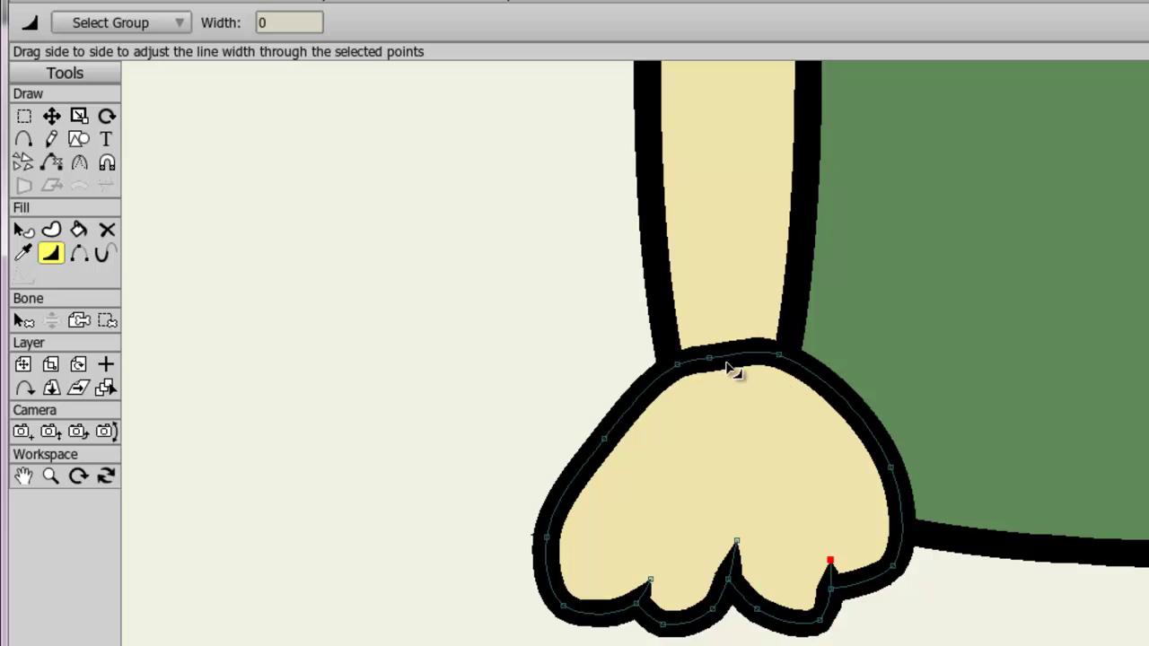
Hide the hand's outline edges across the wrist so the hand blends into the lower arm
left_click(79, 255)
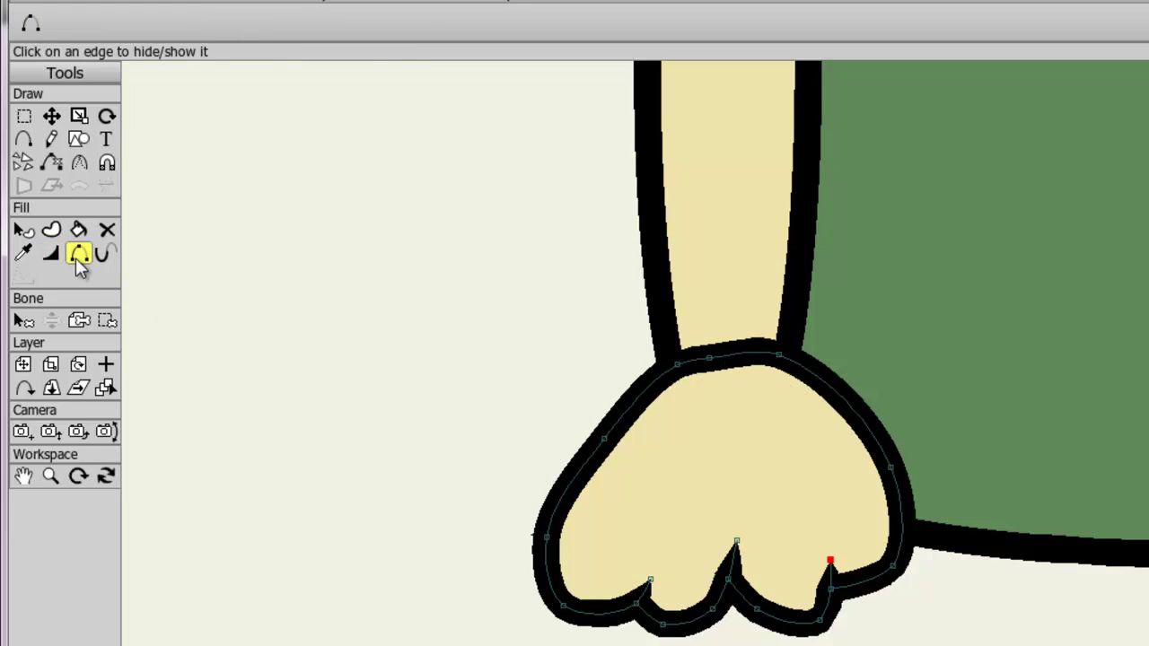
left_click(711, 361)
left_click(745, 358)
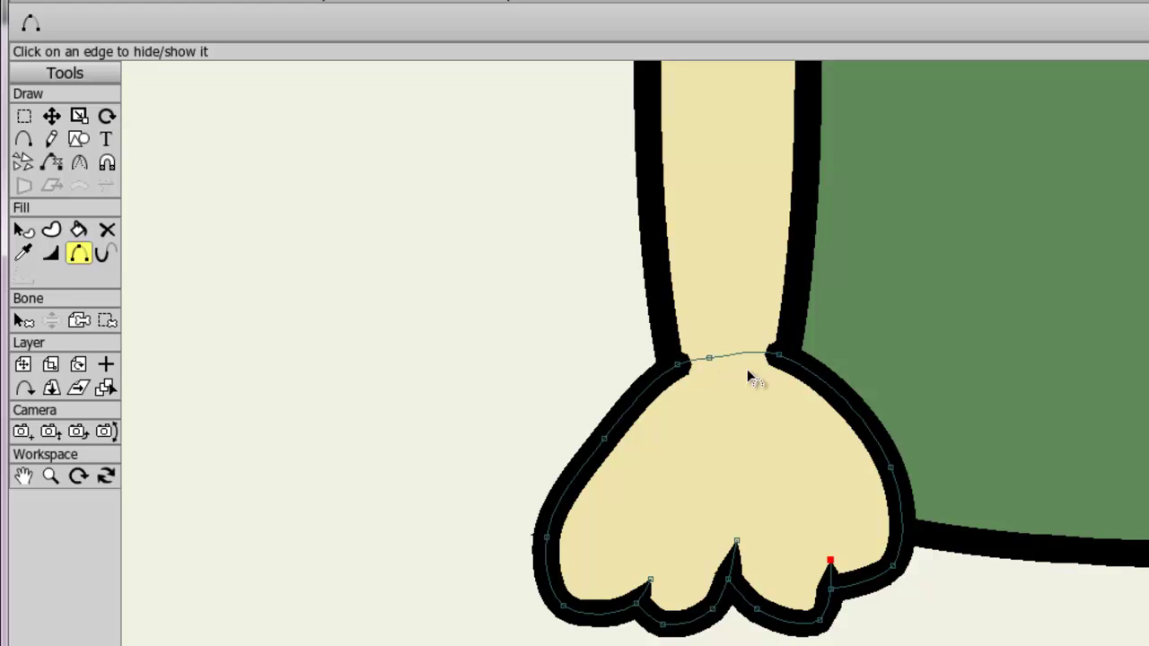
scroll(748, 370, "down", 5)
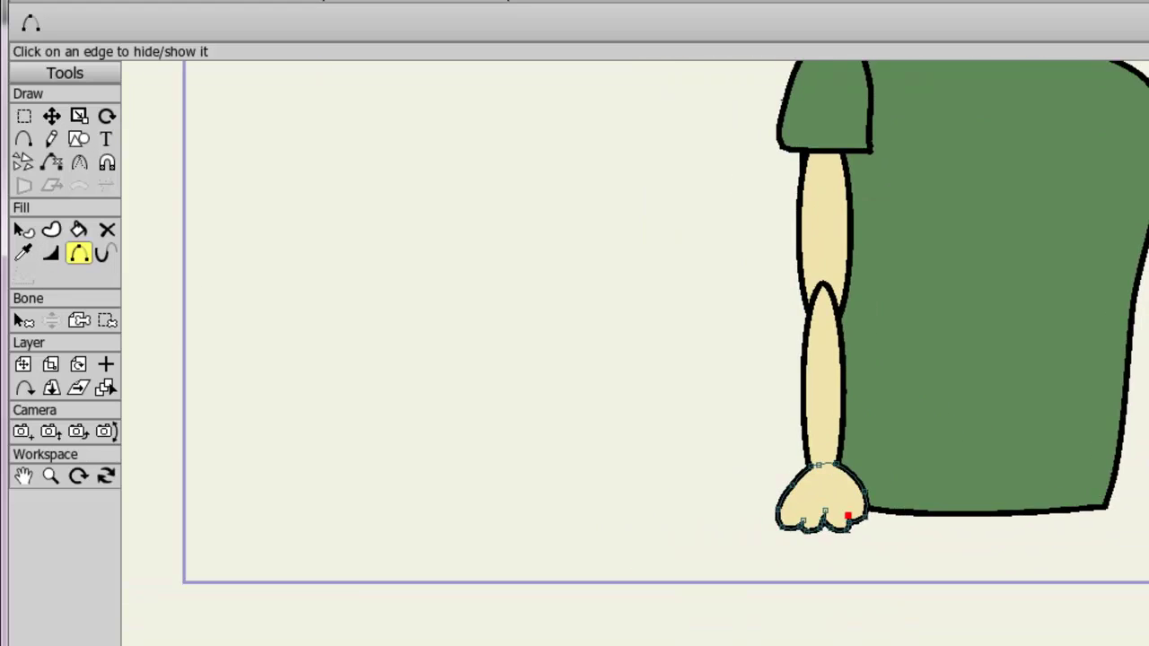
scroll(1116, 559, "down", 5)
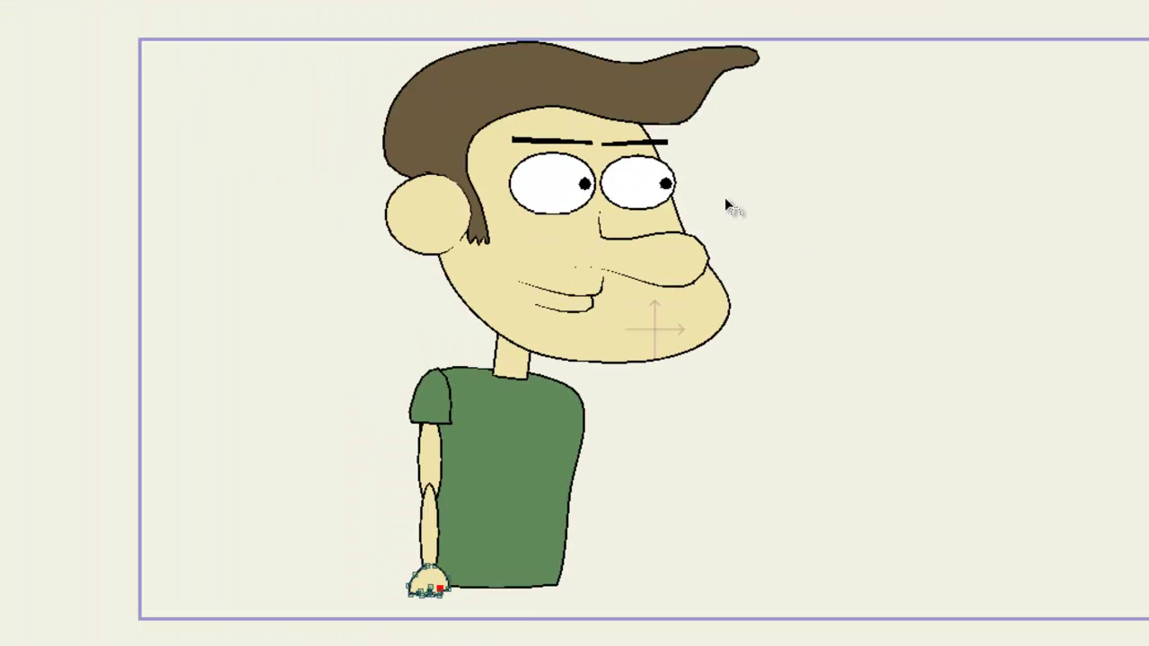
Duplicate the Sleeve 1 layer
scroll(513, 441, "up", 5)
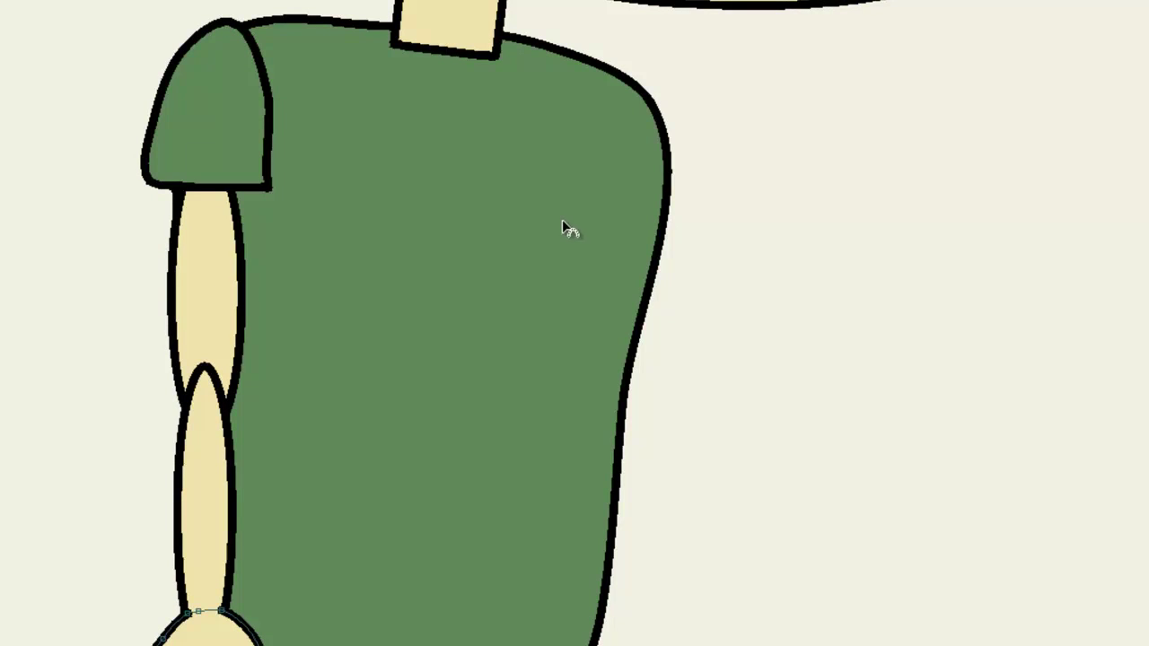
scroll(562, 233, "up", 2)
scroll(551, 244, "down", 2)
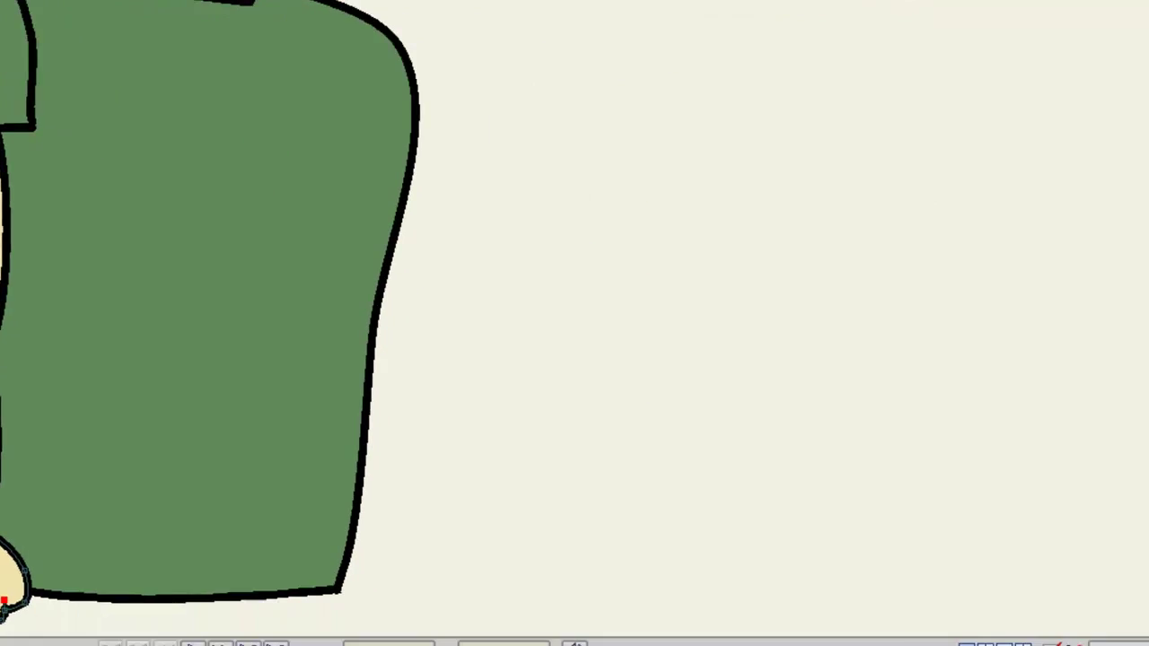
left_click(1036, 492)
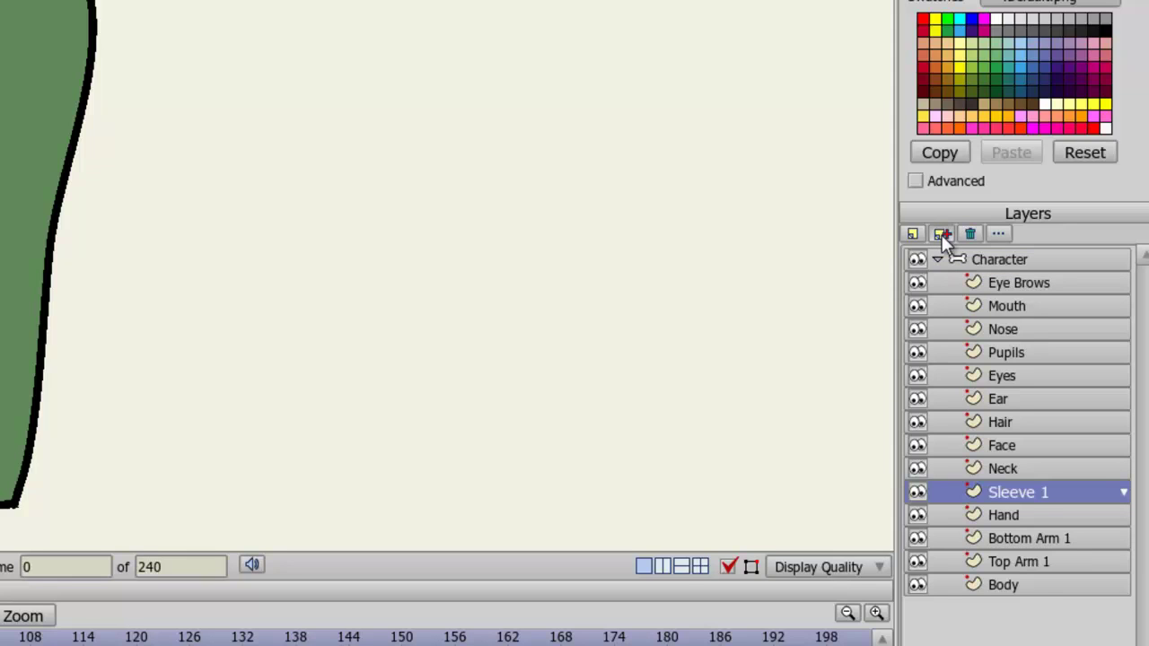
left_click(942, 234)
left_click(1041, 465)
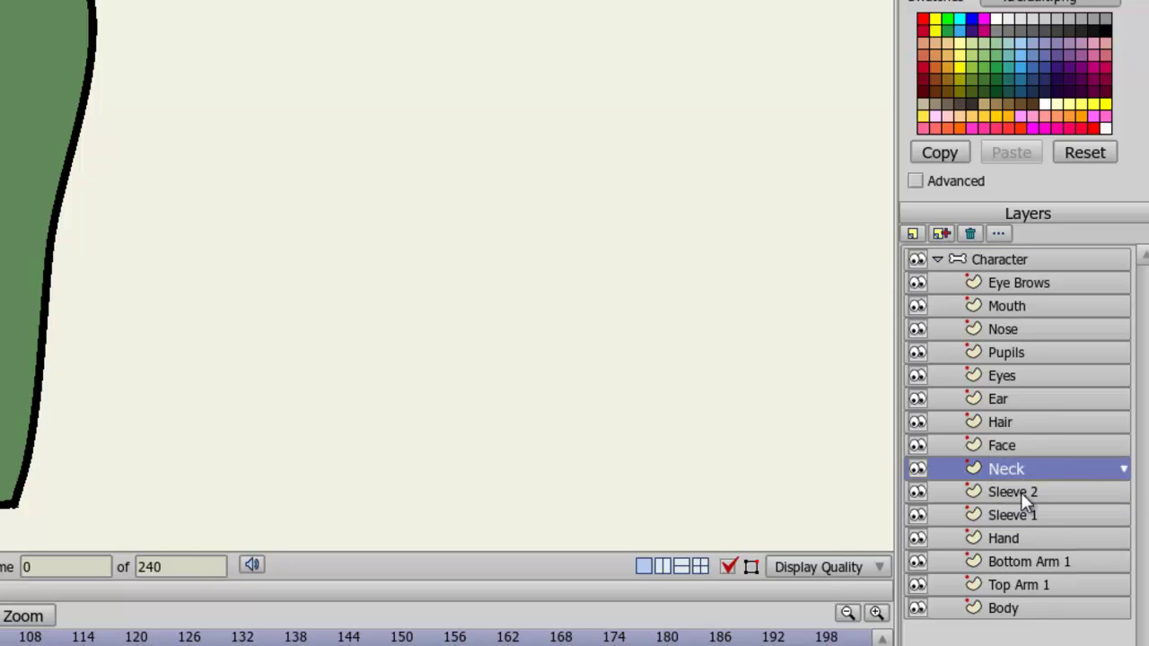
Select the Sleeve 2 layer and move it to the shoulder on the opposite side of the body
left_click(1015, 491)
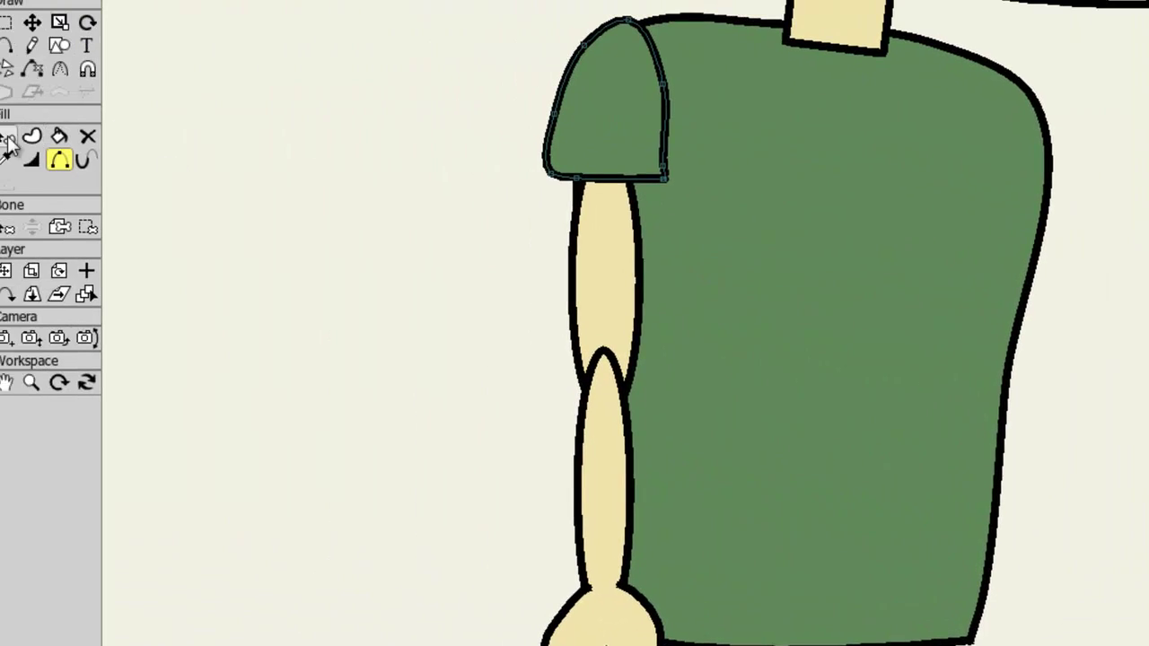
left_click(6, 271)
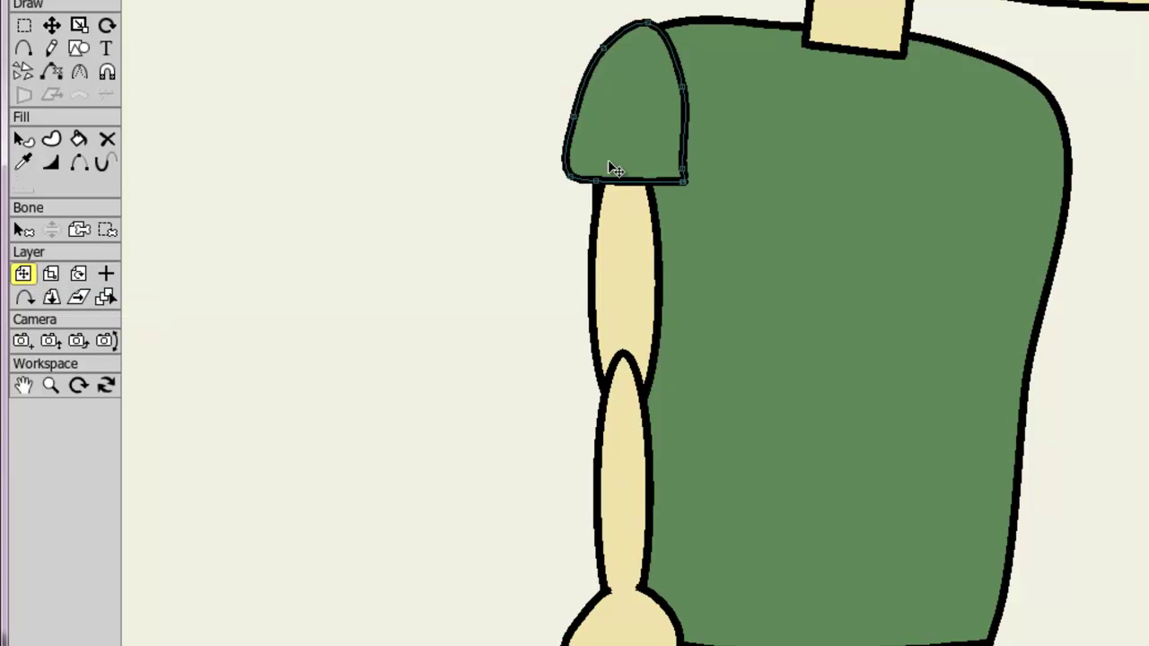
left_click_drag(616, 156, 1004, 200)
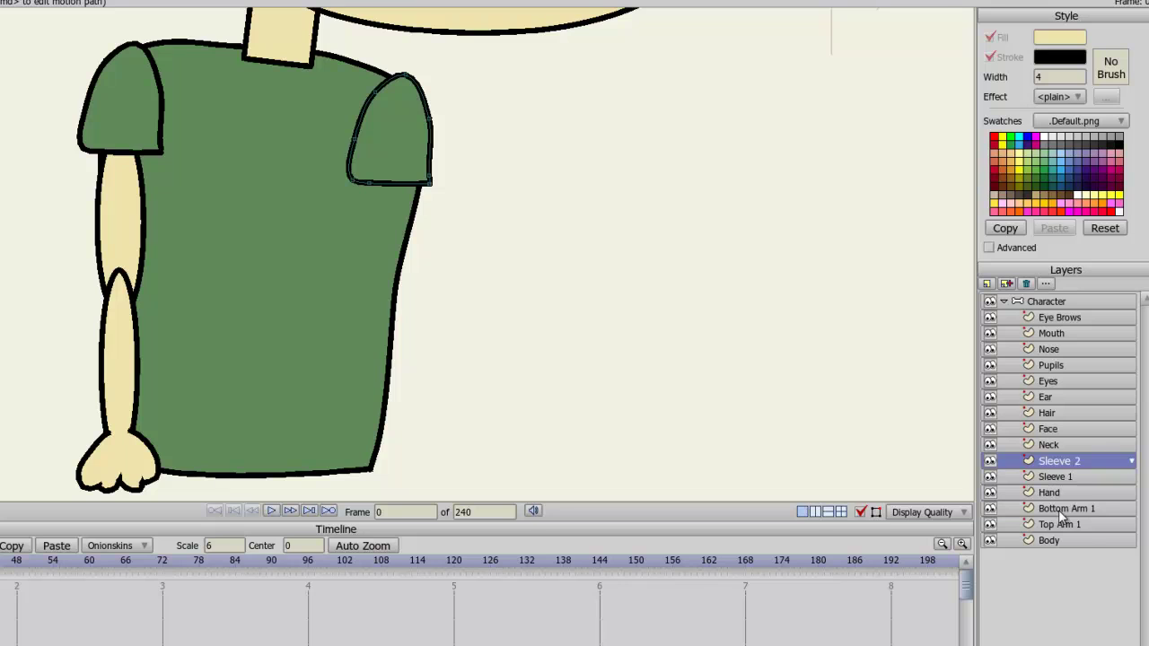
Duplicate the Bottom Arm 1 layer as Bottom Arm 2 and move the copy across the body below Sleeve 2
left_click(1066, 509)
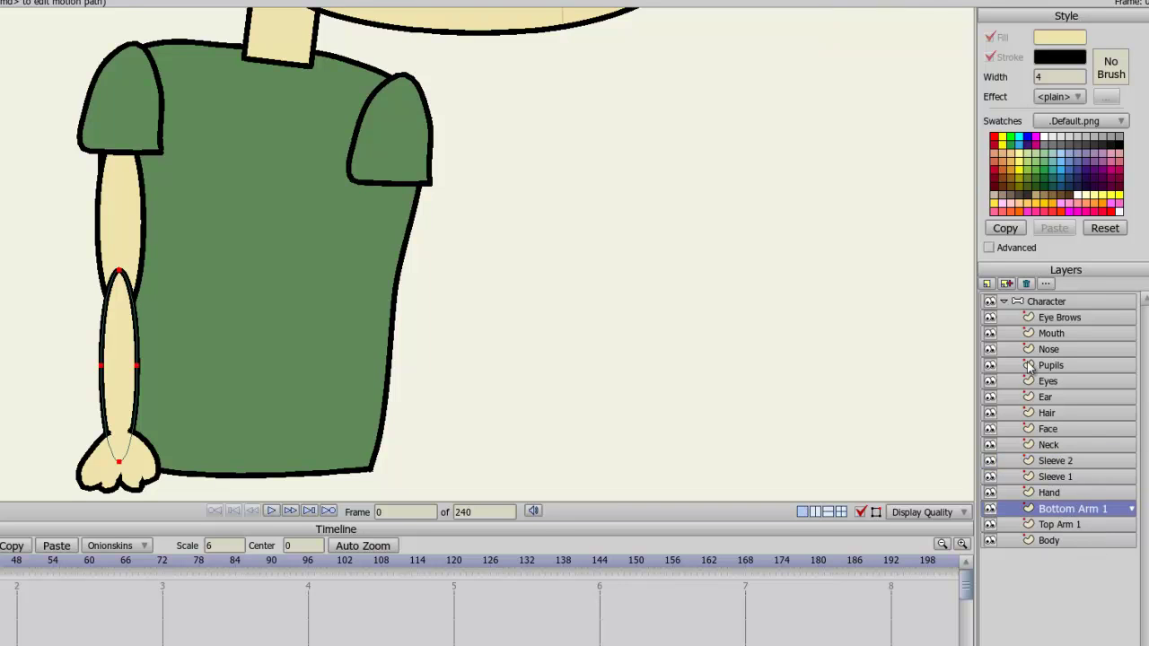
left_click(1007, 284)
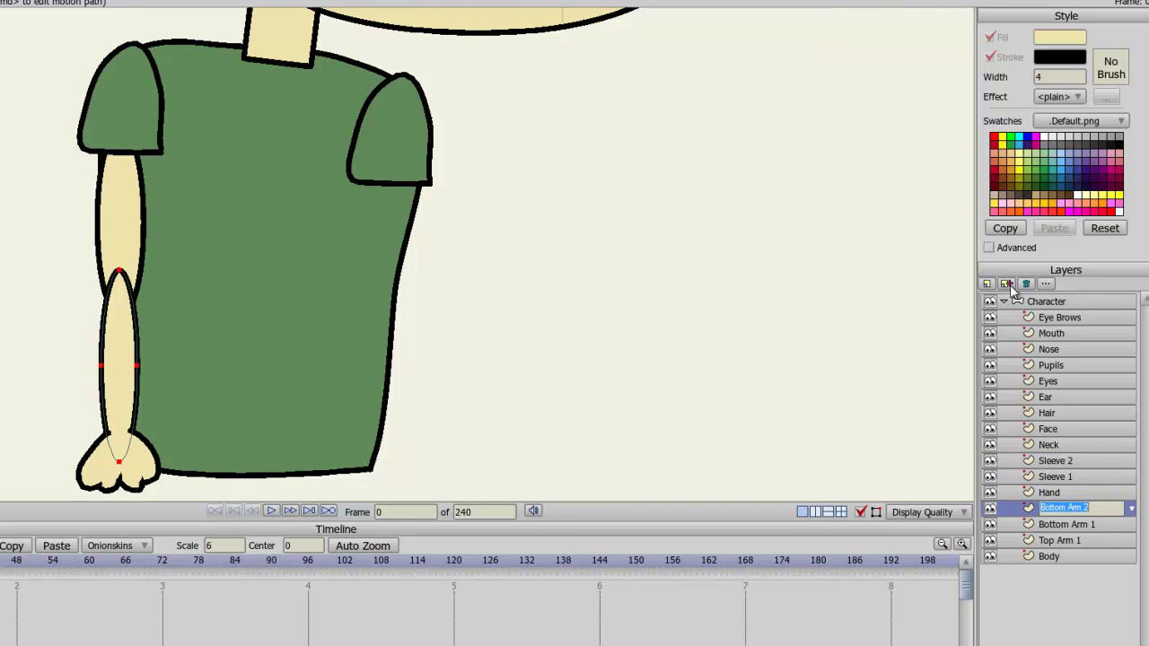
left_click(1077, 459)
left_click(1077, 509)
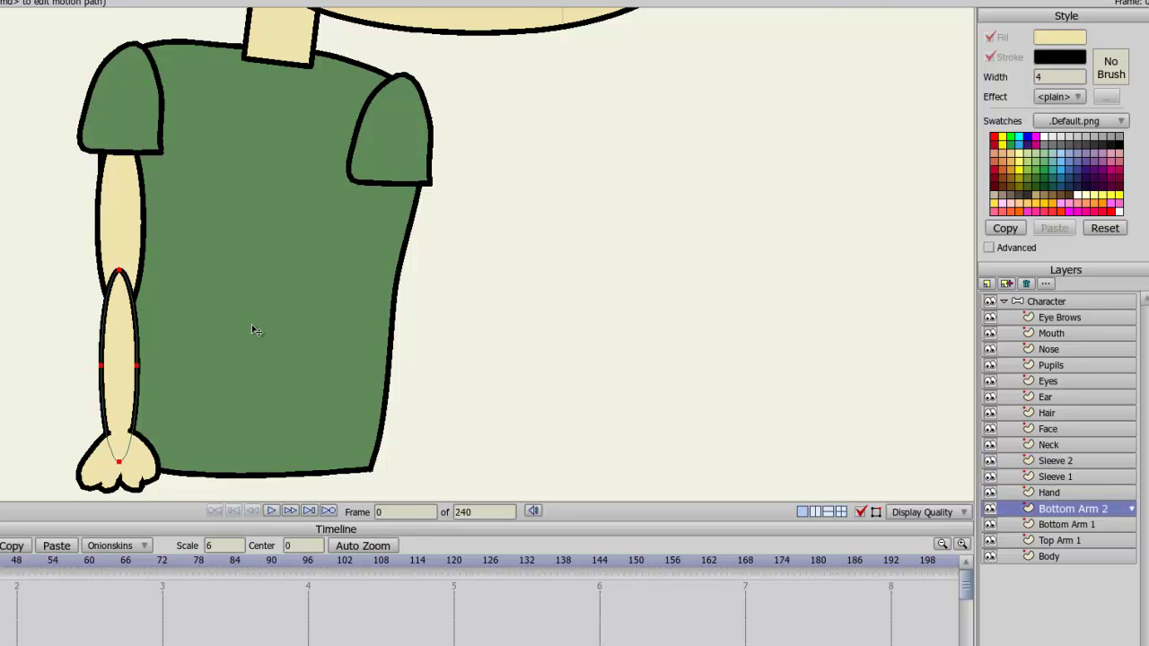
left_click_drag(115, 335, 389, 315)
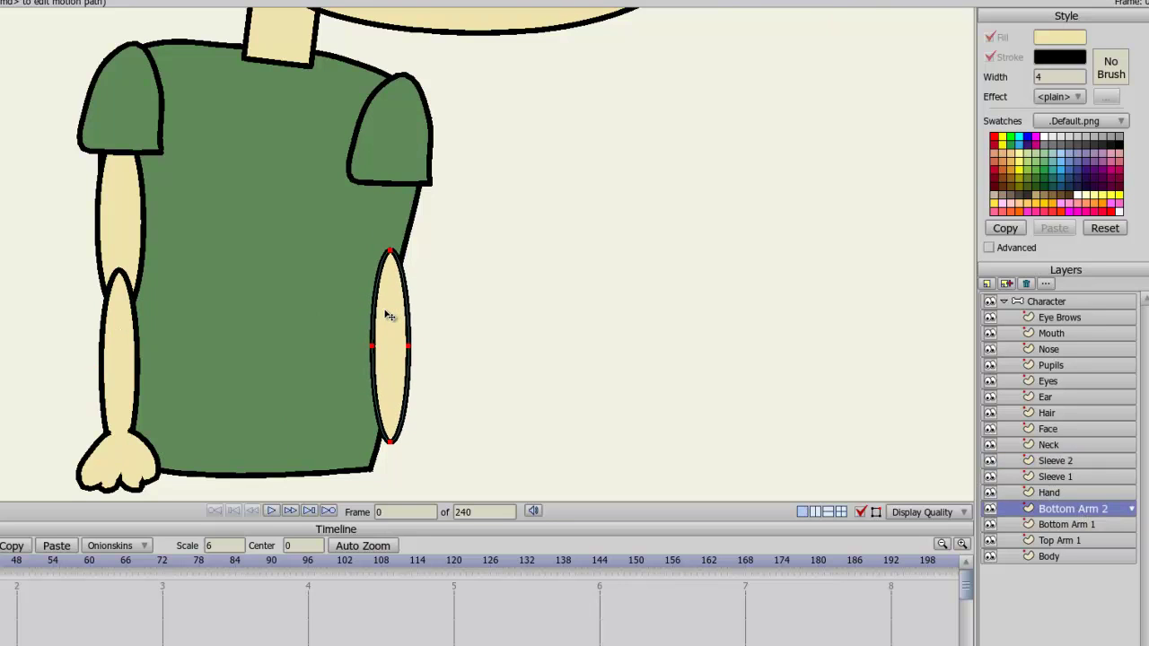
Duplicate Top Arm 1 as Top Arm 2, place it under Sleeve 2, and lower Bottom Arm 2 to match the first arm's elbow overlap
left_click(1052, 543)
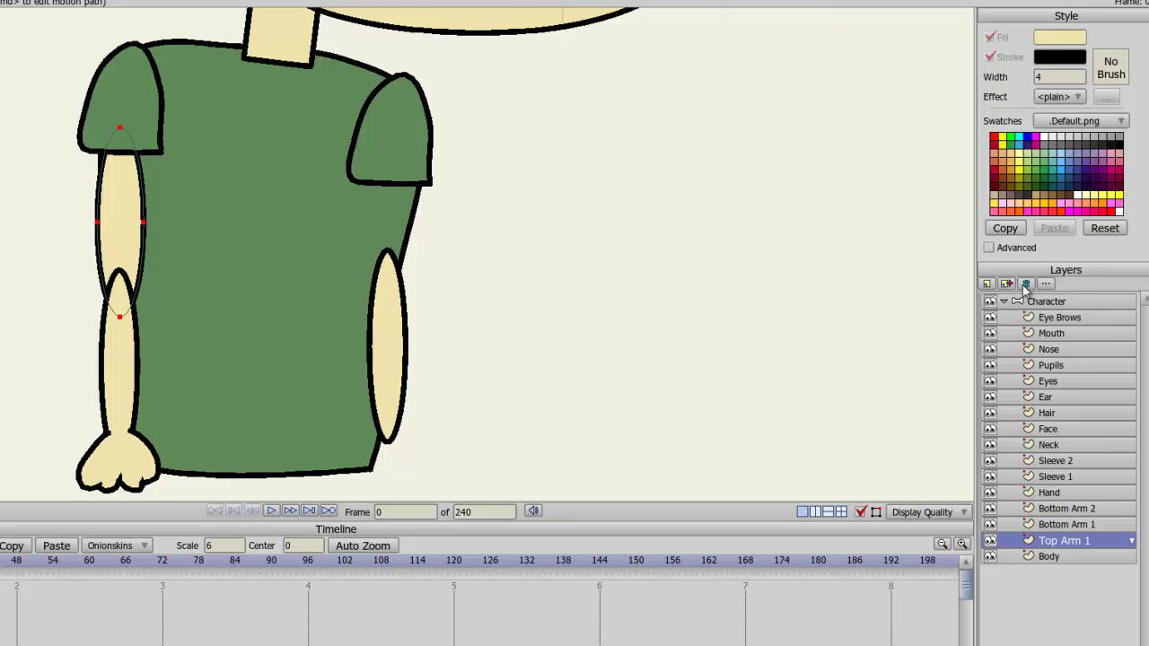
left_click(1007, 283)
left_click(1035, 509)
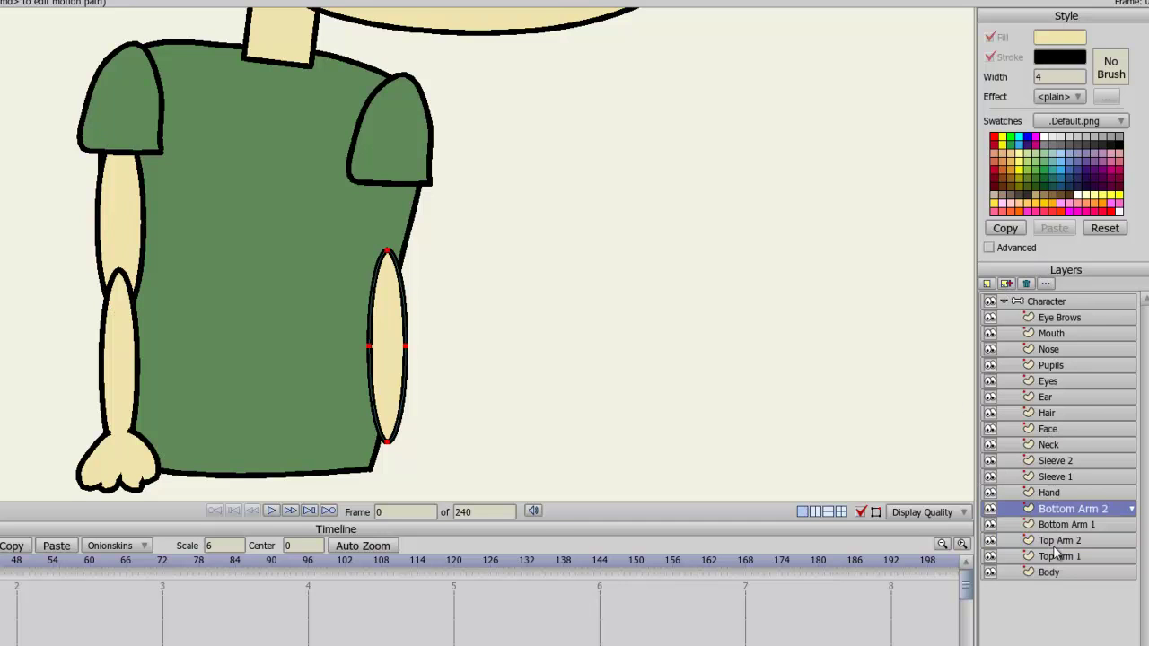
left_click(1055, 544)
left_click_drag(136, 265, 393, 263)
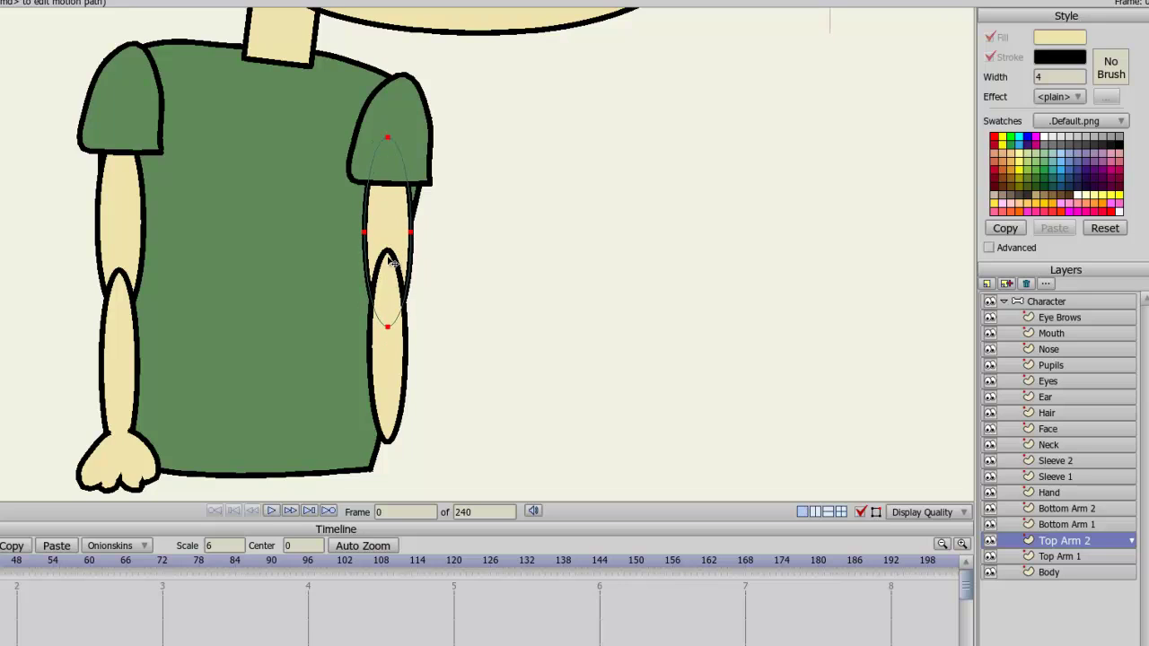
left_click(1077, 509)
left_click_drag(396, 345, 395, 375)
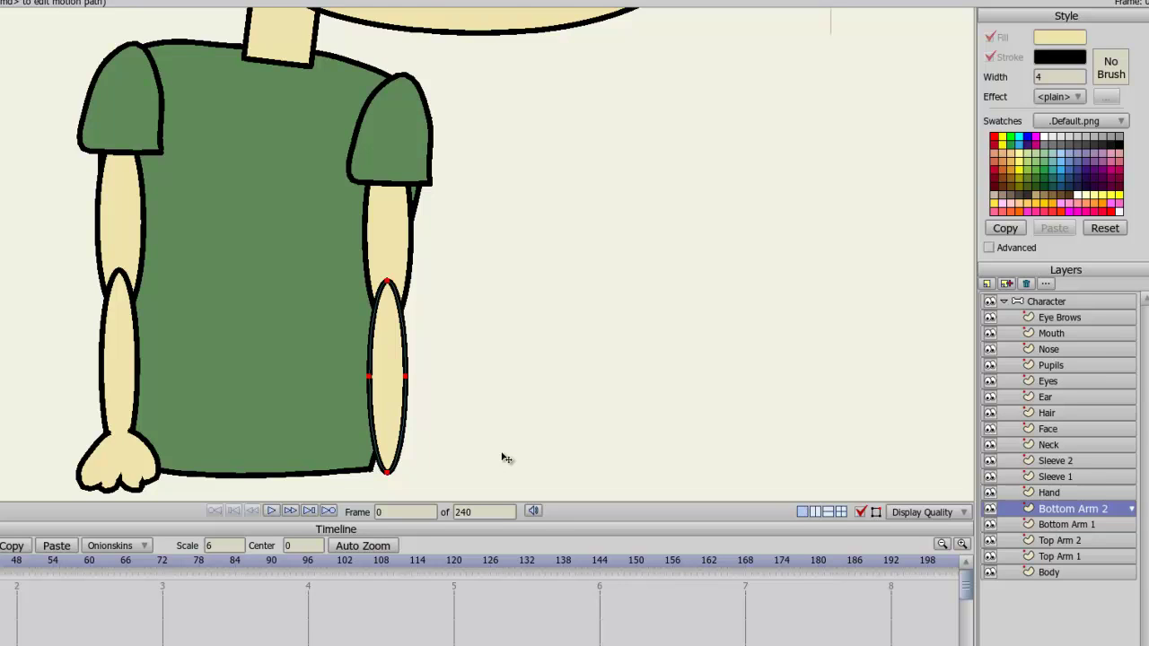
Add a new vector layer named Hand 2 above Bottom Arm 2
left_click(988, 285)
left_click(998, 295)
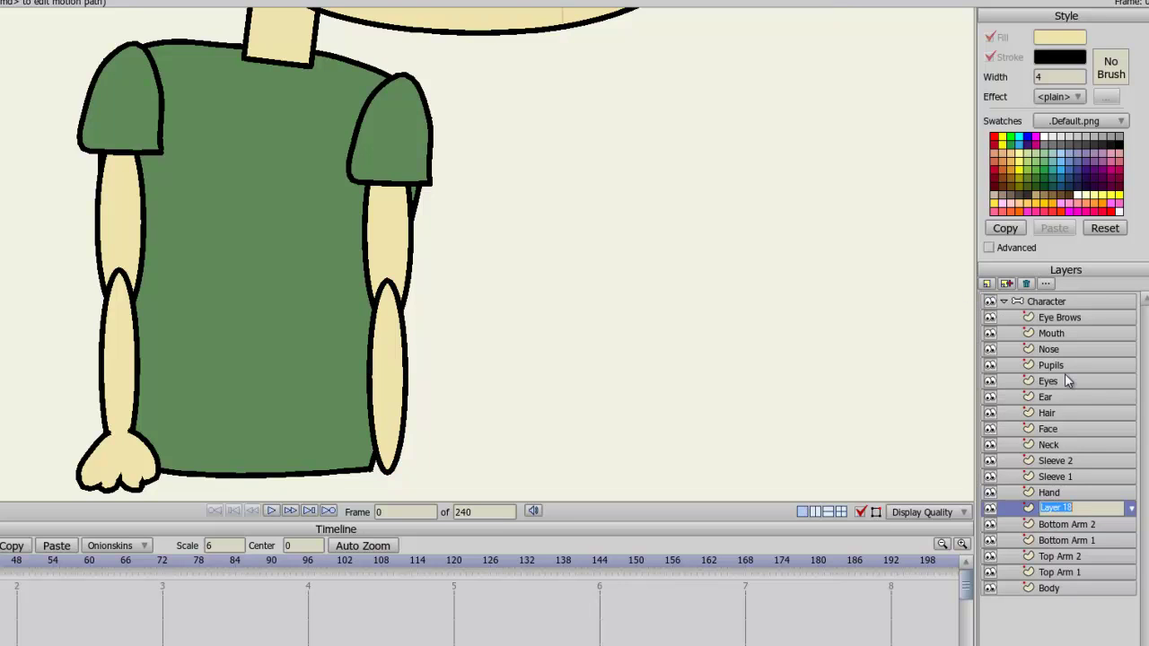
type("Hand 2")
key("Return")
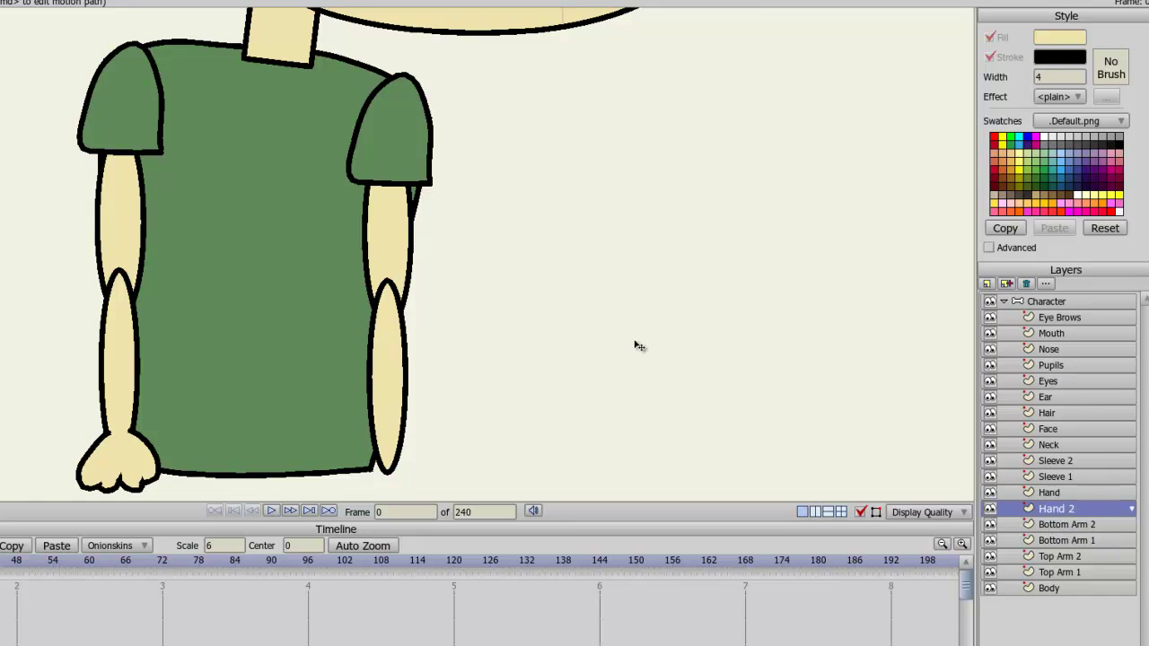
Draw the thumb, the back of the hand and the first finger with its crease at the end of Bottom Arm 2
scroll(446, 396, "up", 3)
scroll(446, 396, "up", 1)
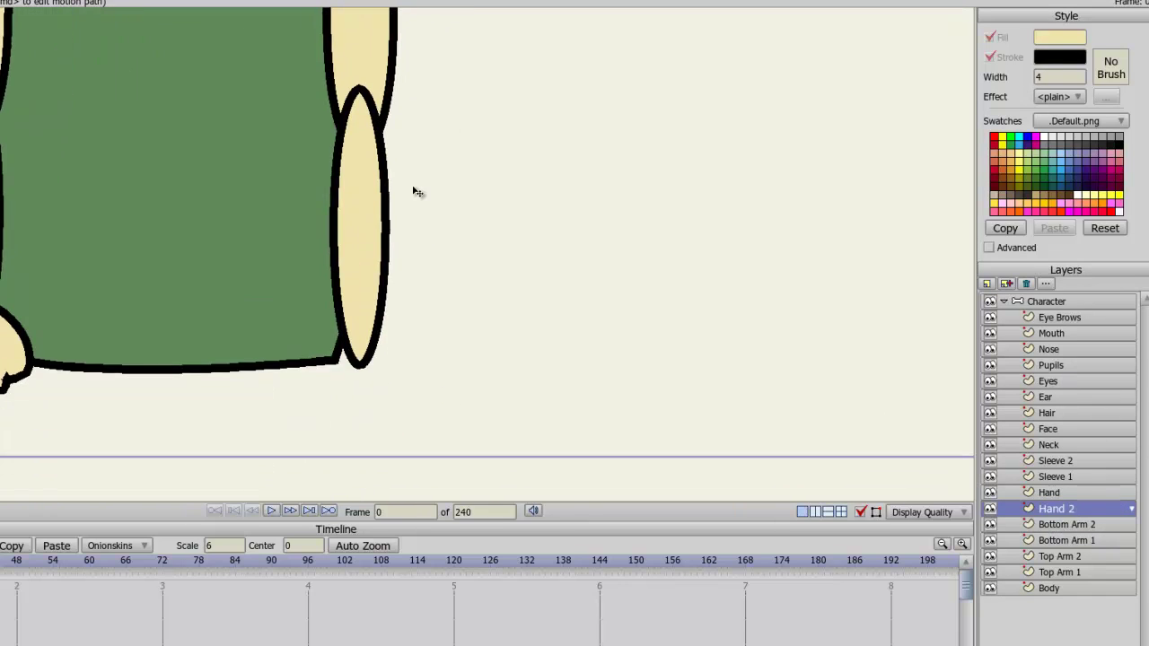
scroll(413, 274, "up", 2)
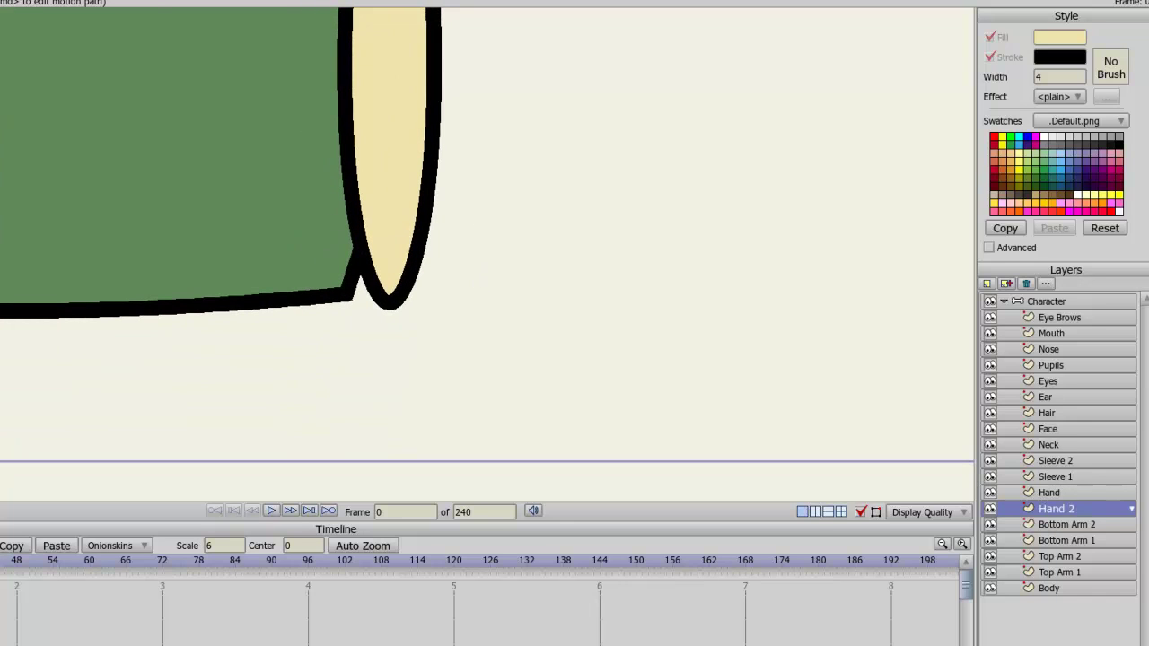
left_click_drag(306, 282, 451, 290)
scroll(424, 298, "down", 1)
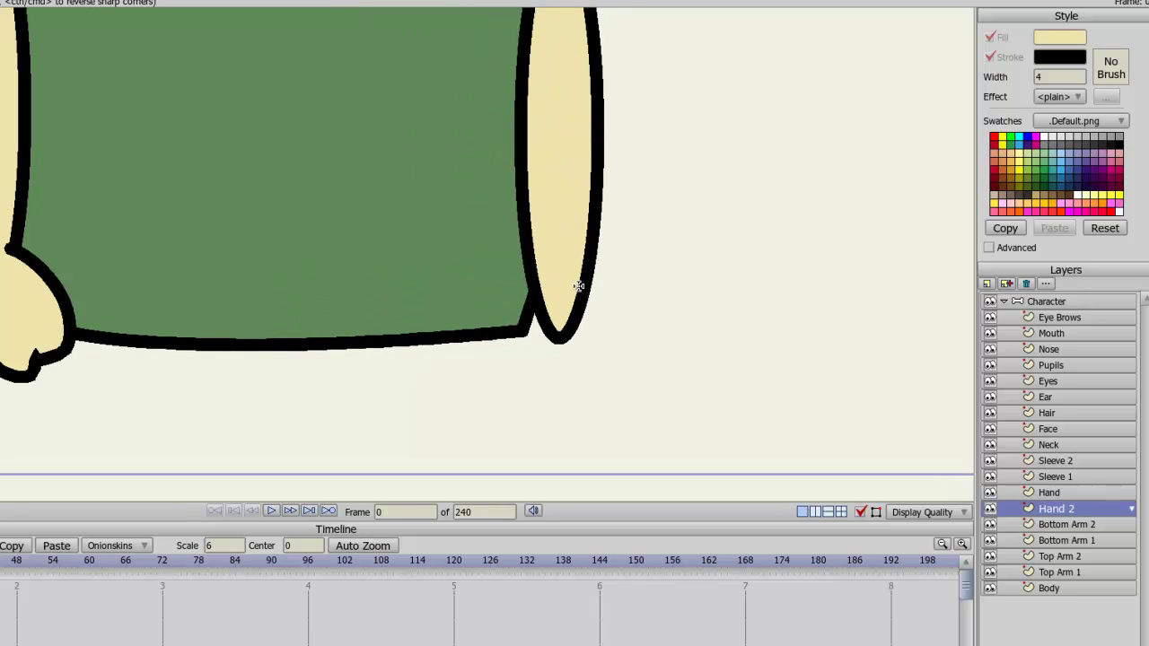
mouse_move(575, 279)
left_mouse_down()
mouse_move(662, 346)
mouse_move(595, 408)
mouse_move(581, 403)
mouse_move(560, 376)
mouse_move(606, 350)
mouse_move(582, 323)
mouse_move(551, 321)
mouse_move(538, 286)
mouse_move(467, 343)
mouse_move(449, 392)
mouse_move(523, 380)
mouse_move(521, 347)
mouse_move(508, 339)
left_mouse_up()
left_click(459, 385)
left_click(479, 409)
left_click(507, 340)
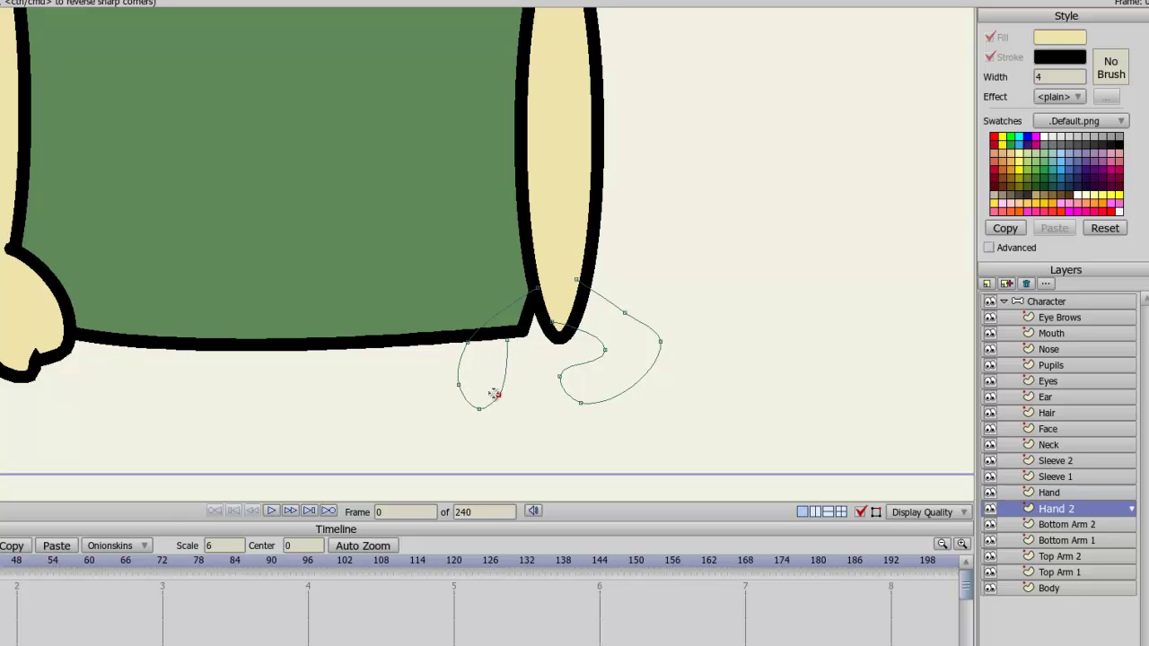
Draw the remaining fingers of the second hand and close its outline at the thumb and across the wrist
left_click(520, 409)
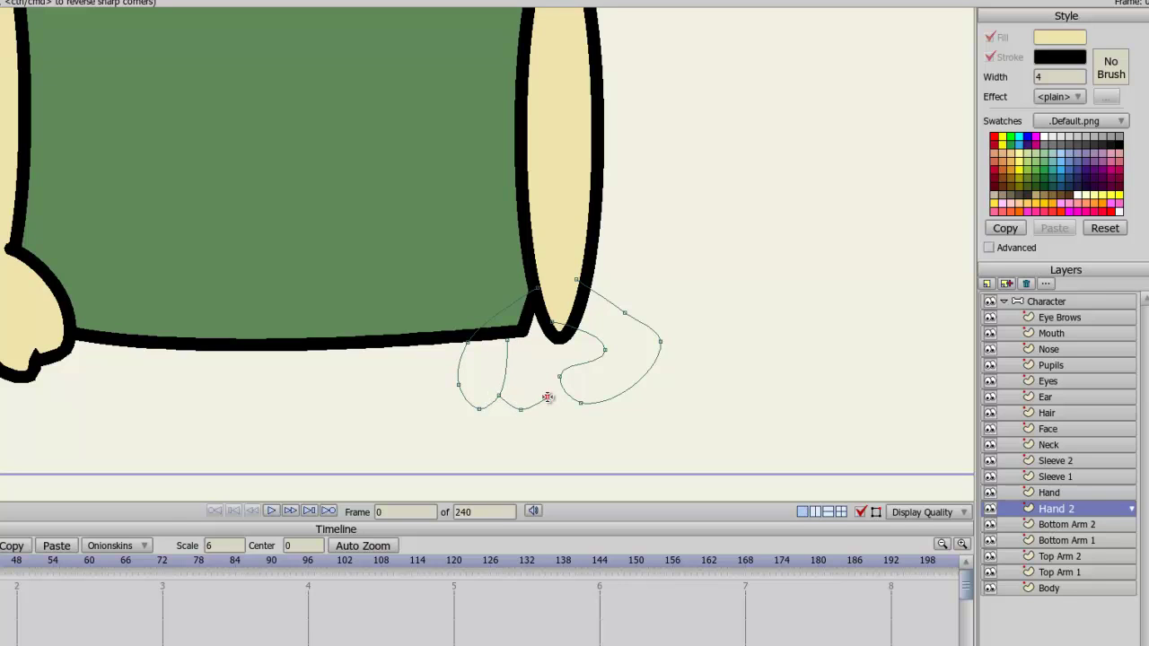
left_click(542, 342)
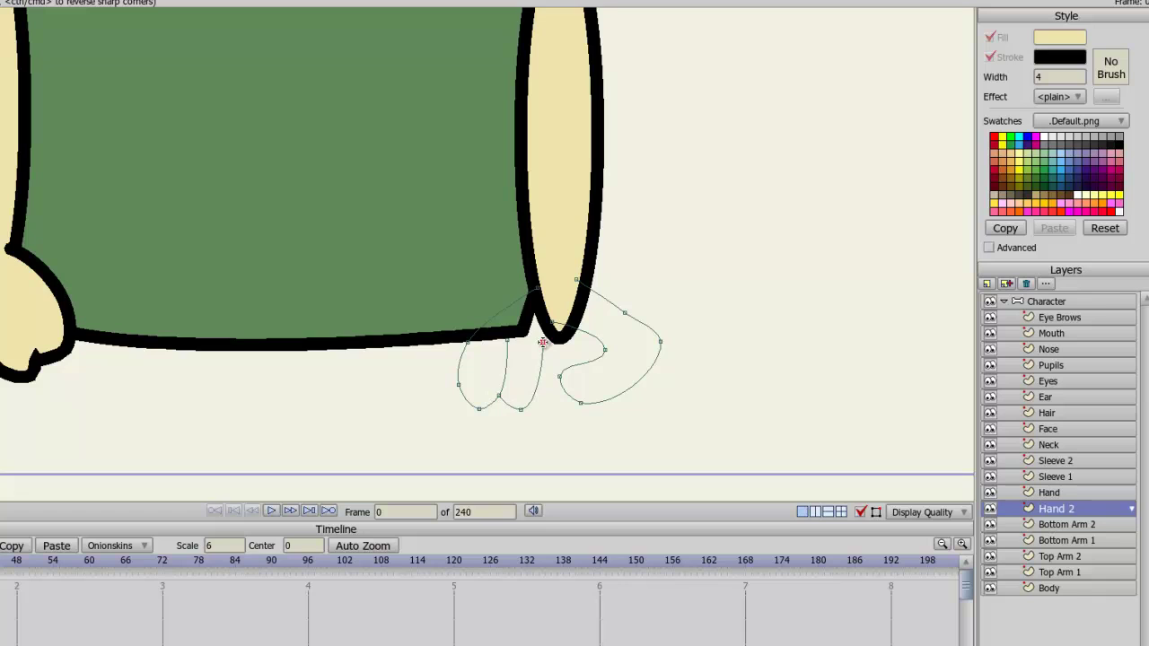
left_click(532, 402)
left_click(571, 420)
left_click(580, 403)
left_click_drag(583, 360, 579, 347)
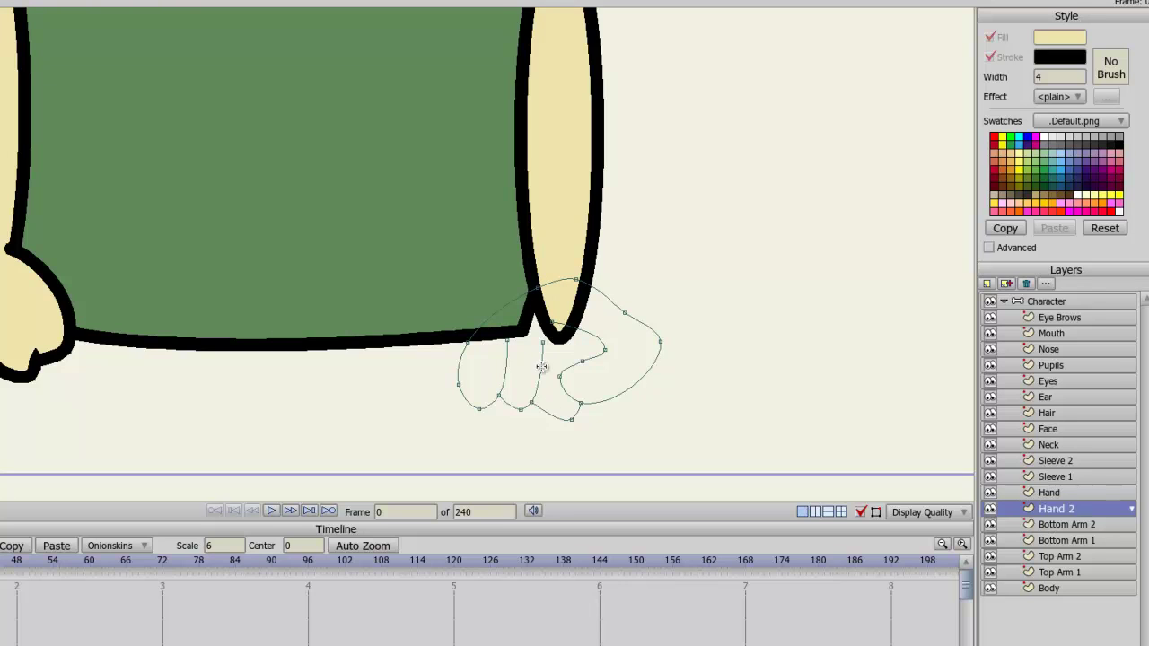
Fill the second hand with the skin colour and black stroke, and hide its outline edges across the wrist
left_click(604, 373)
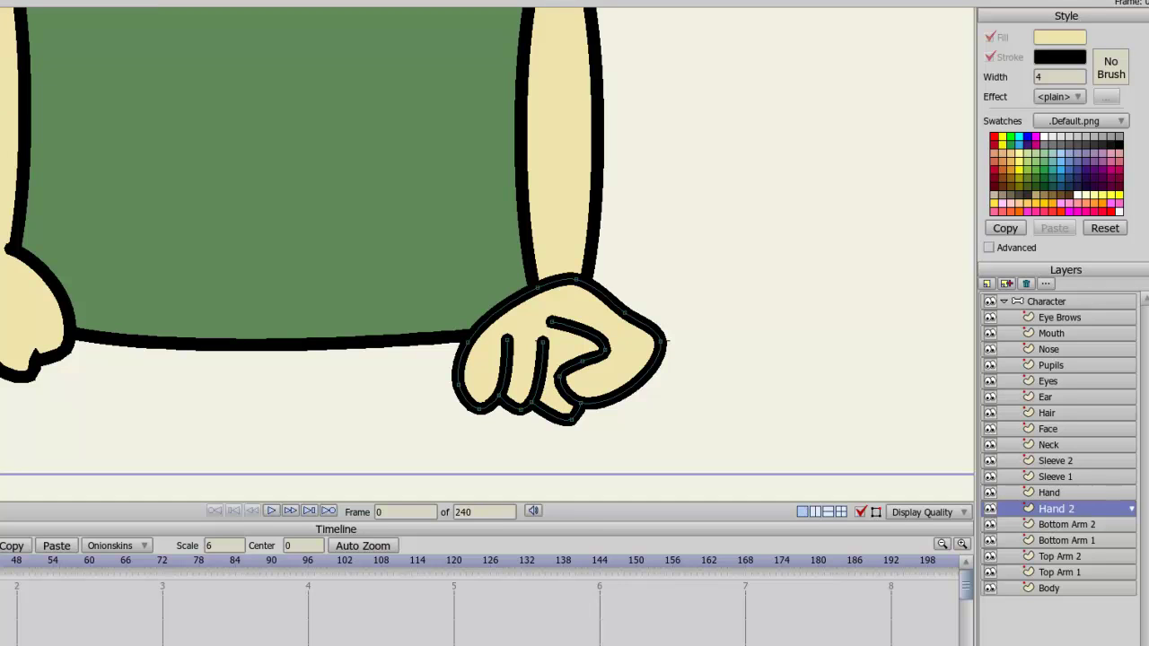
left_click(579, 285)
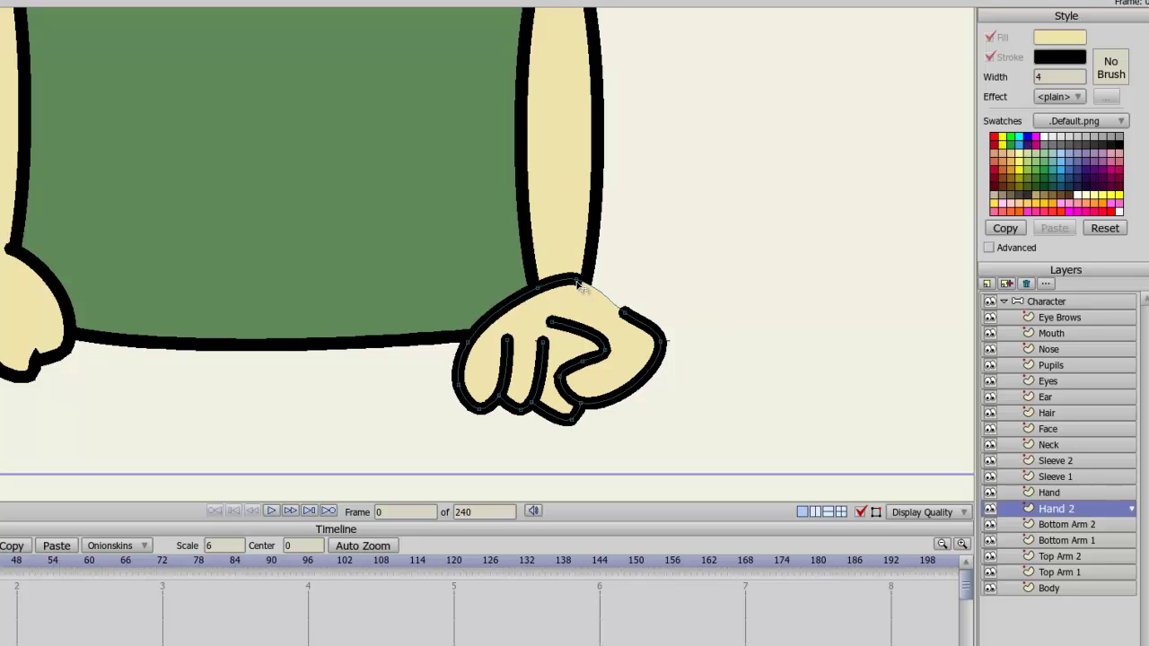
left_click(577, 283)
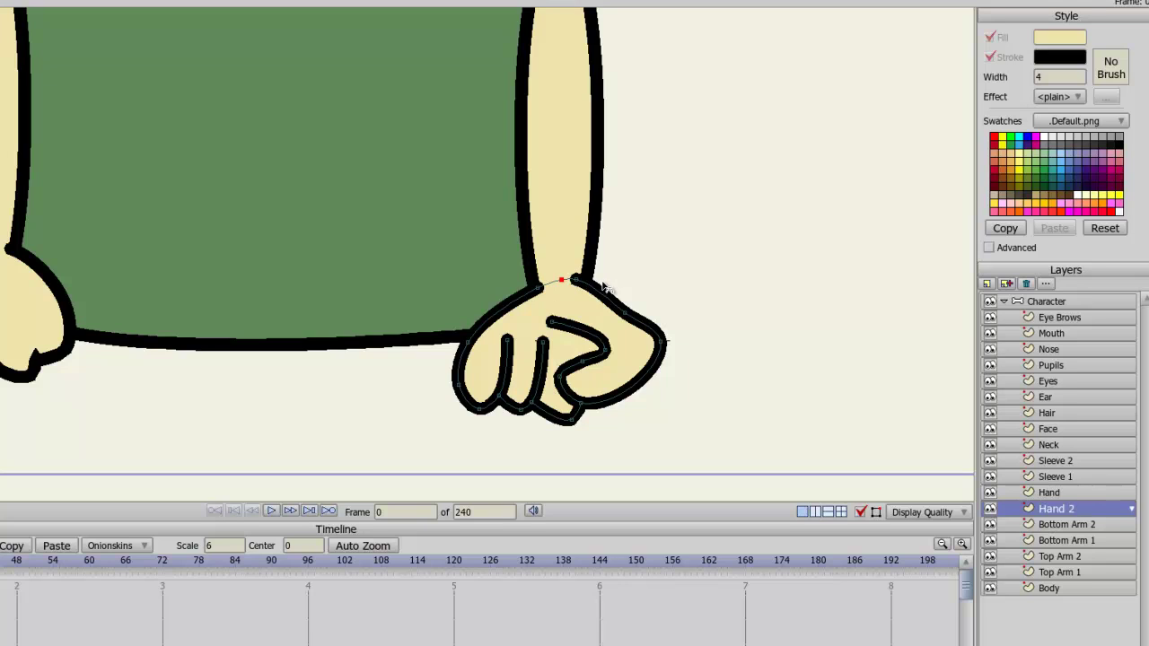
Taper the line width to nothing at the inner end points of the thumb crease and both finger creases
left_click(551, 322)
left_click_drag(551, 320, 470, 309)
left_click(542, 342)
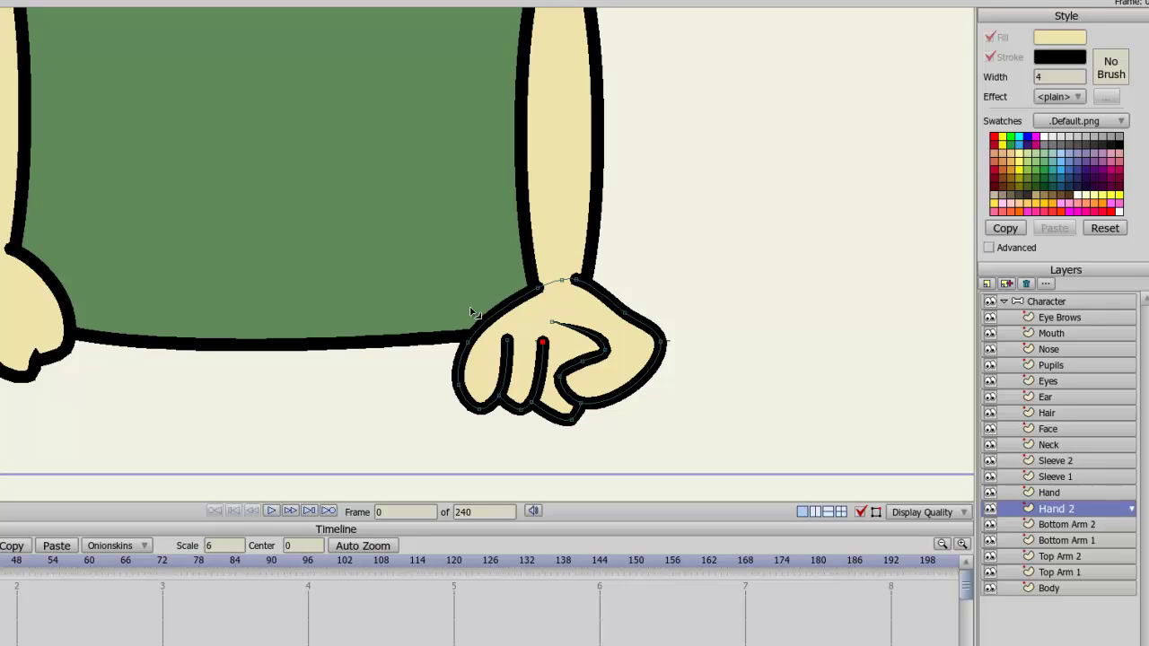
left_click_drag(473, 312, 436, 316)
left_click(506, 340)
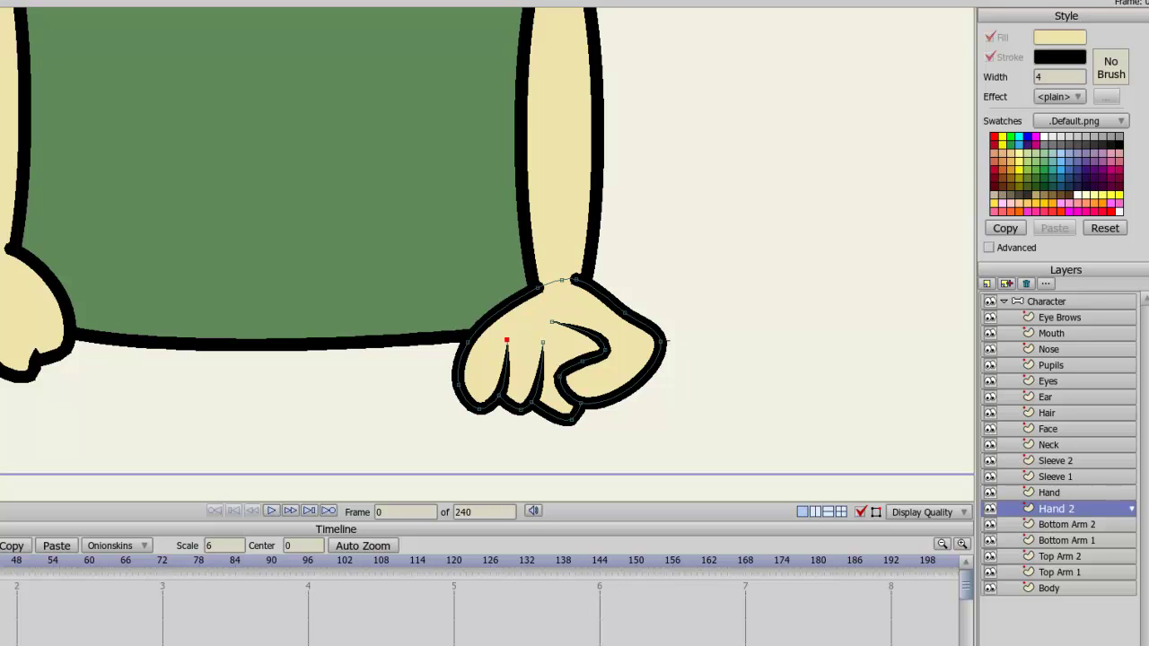
Select the whole second hand shape and make it slightly narrower
scroll(619, 246, "down", 2)
scroll(533, 315, "up", 2)
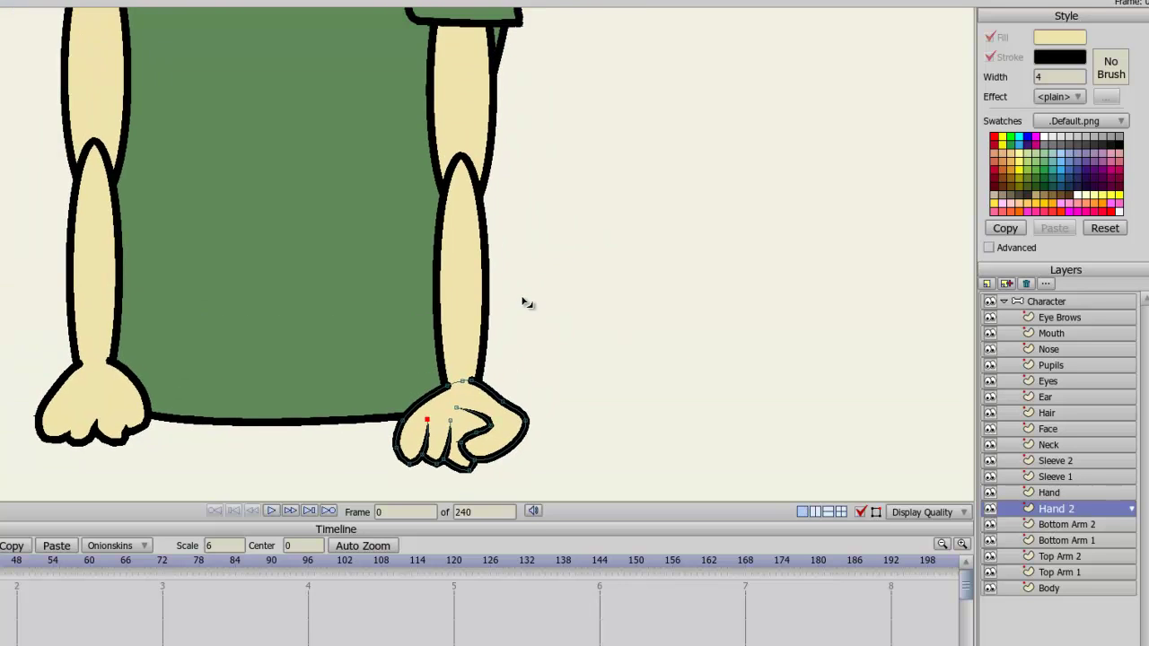
scroll(527, 304, "down", 2)
scroll(508, 287, "up", 1)
scroll(515, 318, "down", 1)
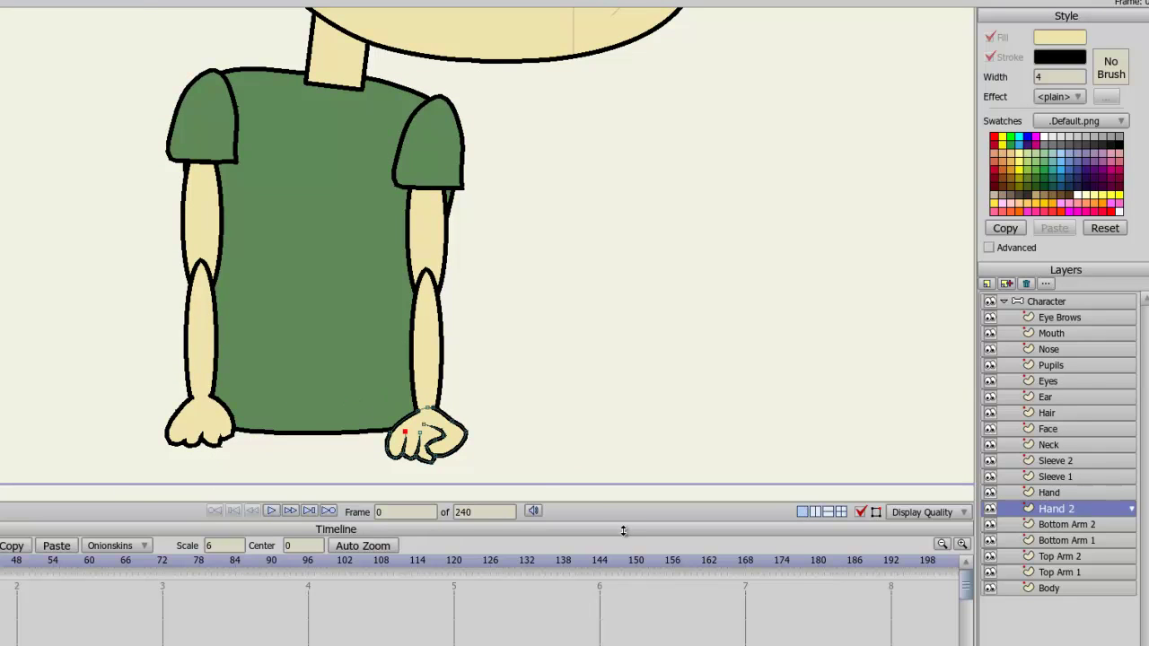
left_click(462, 440)
left_click_drag(466, 440, 457, 441)
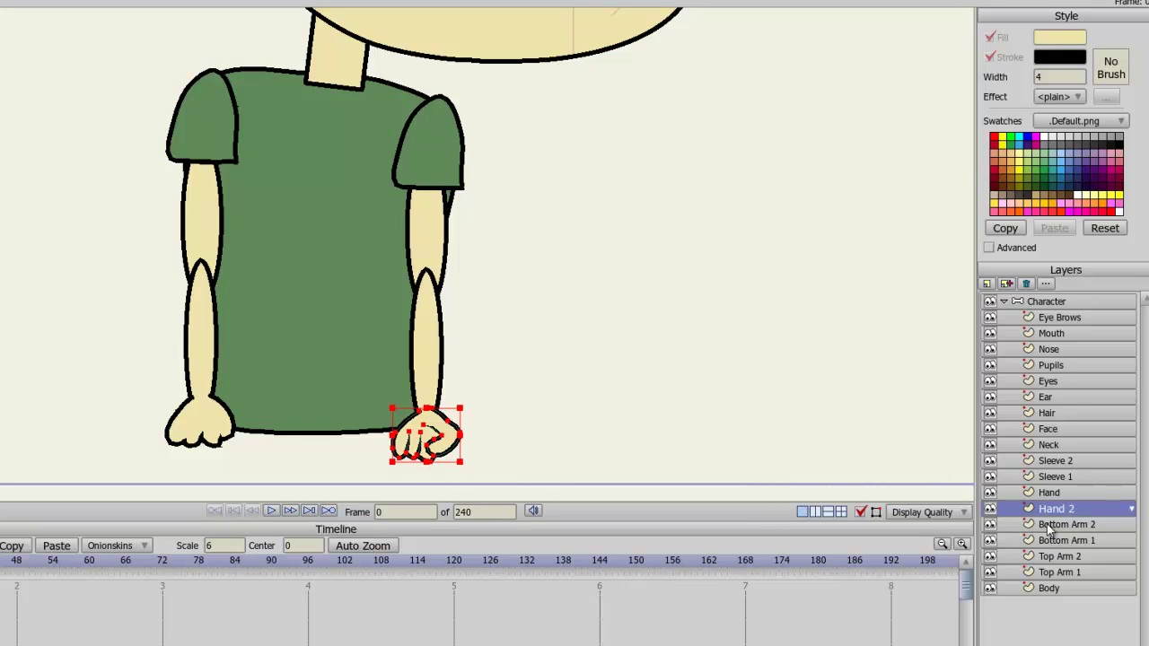
Reorder Sleeve 2, Top Arm 2, Hand 2 and Bottom Arm 2, in that order, beneath the Body layer
left_click_drag(1058, 460, 1065, 591)
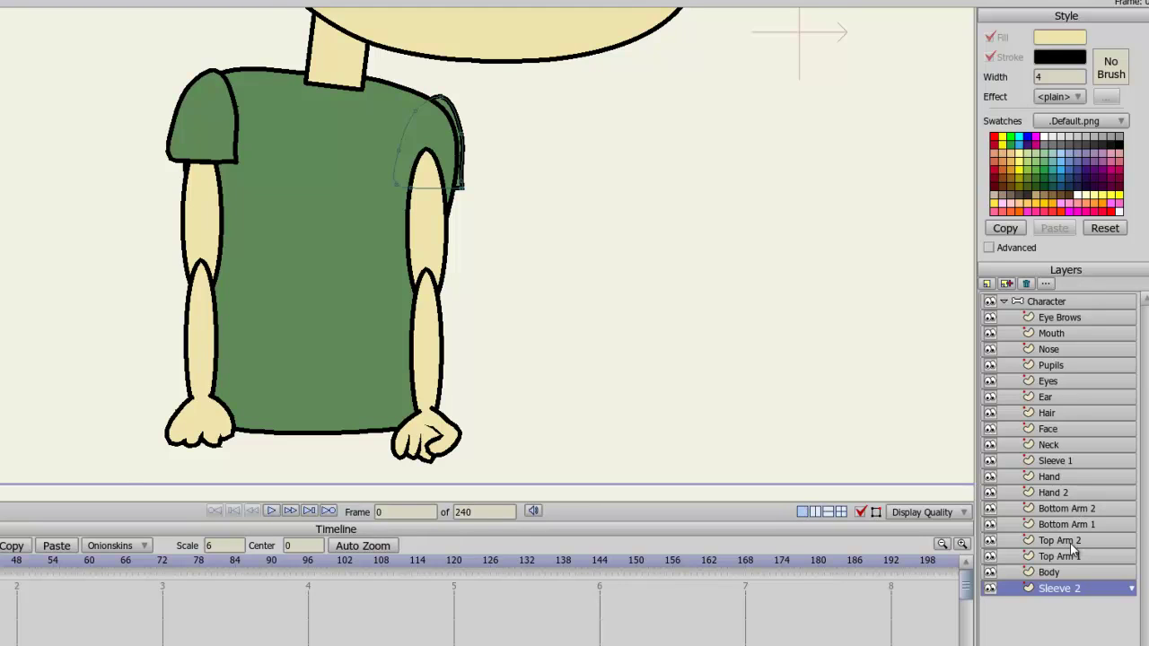
left_click_drag(1070, 541, 1079, 593)
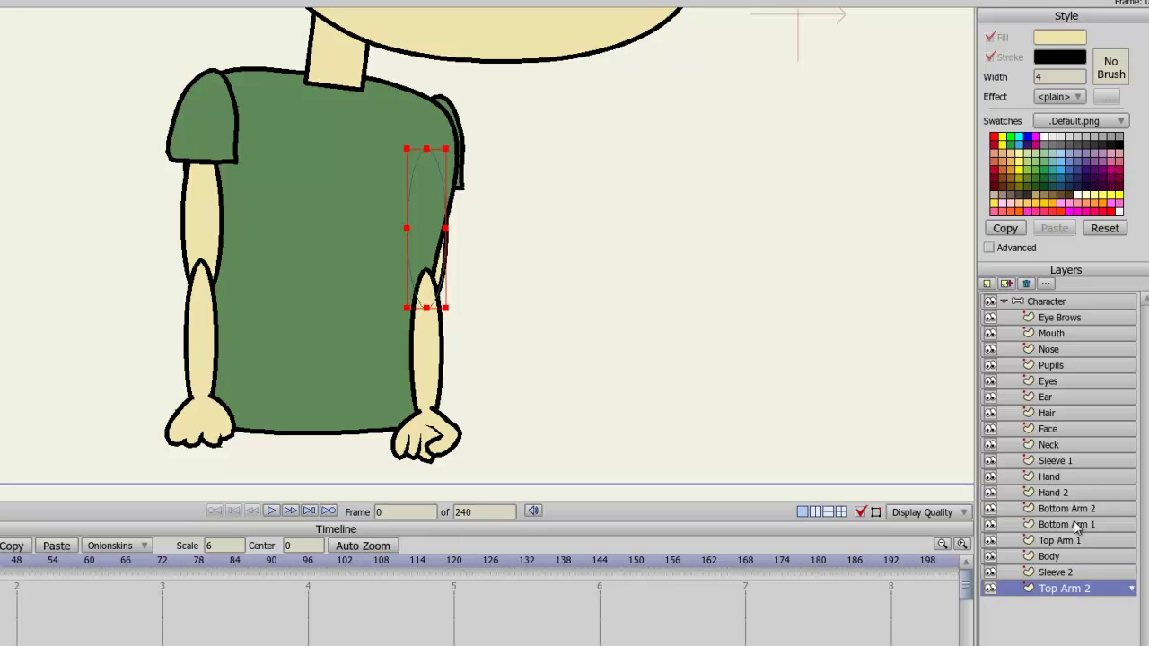
left_click_drag(1074, 508, 1114, 610)
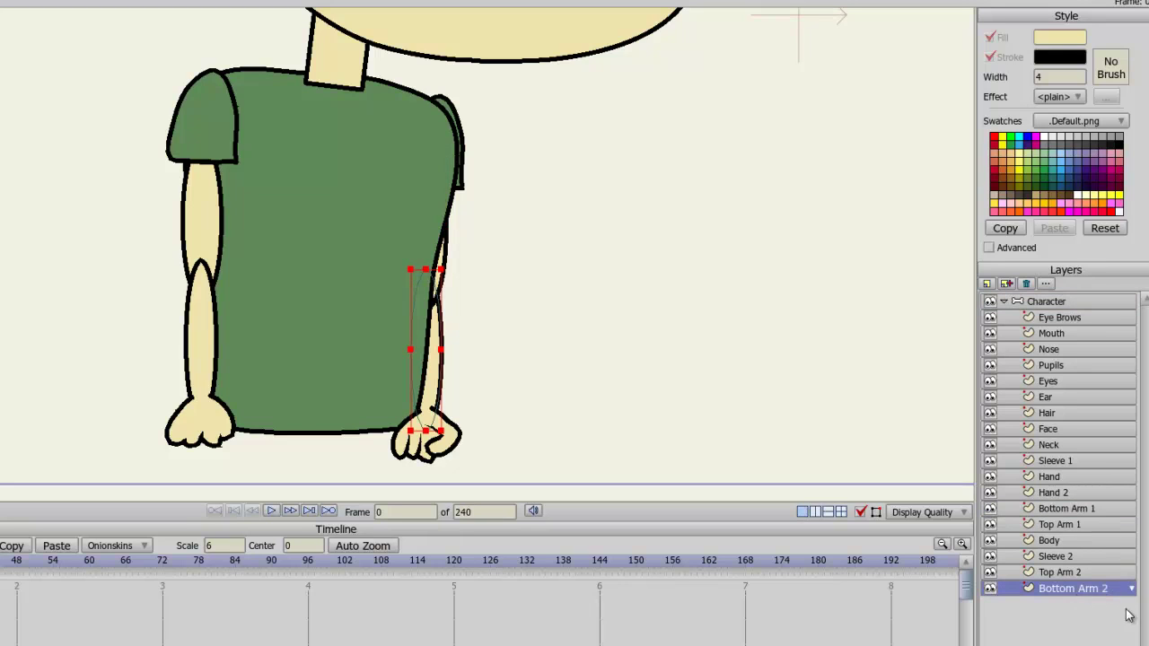
left_click_drag(1063, 499, 1069, 573)
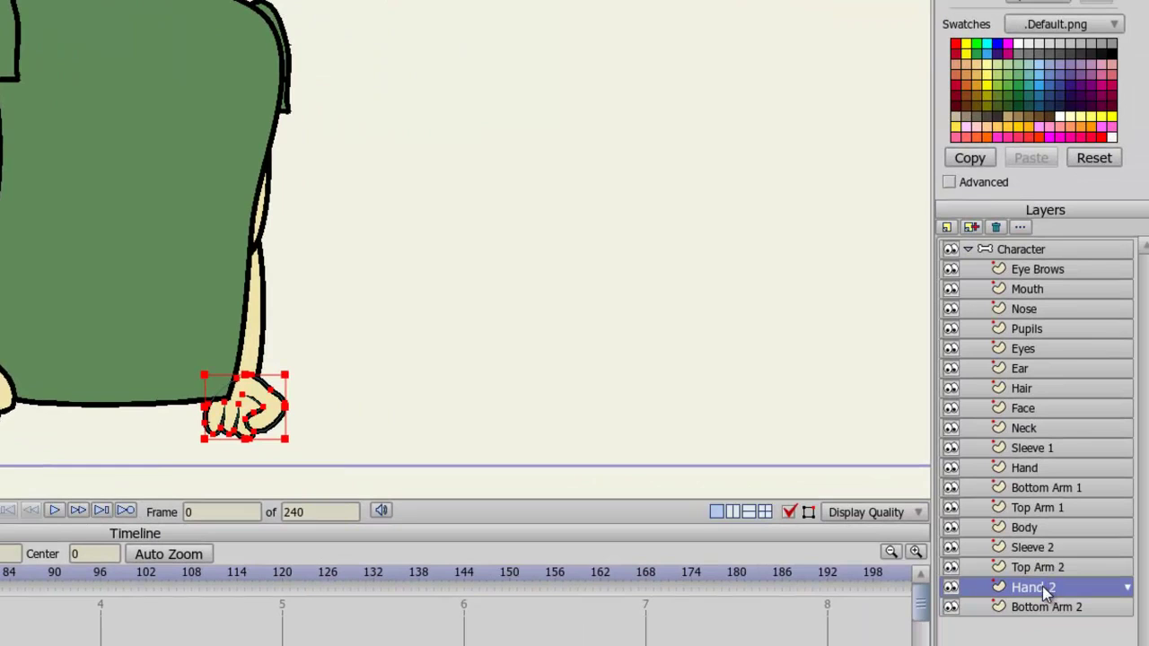
Select the Top Arm 2, Hand 2 and Bottom Arm 2 layers together and move the arm slightly up behind the body
left_click(1044, 610)
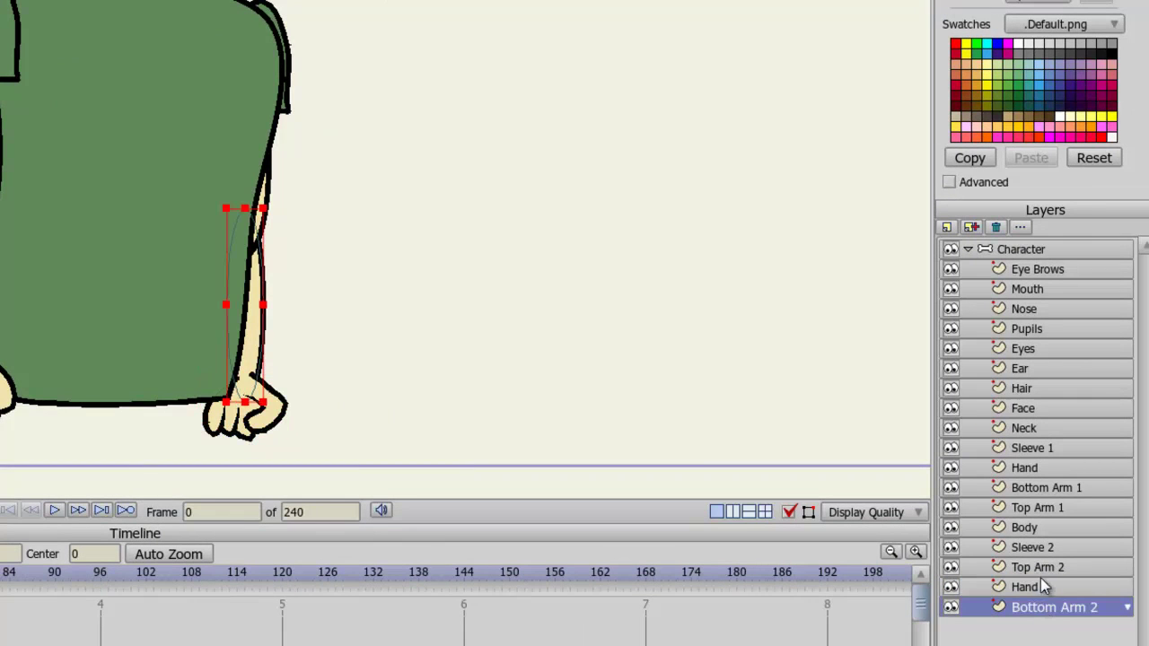
left_click(1043, 569, "shift")
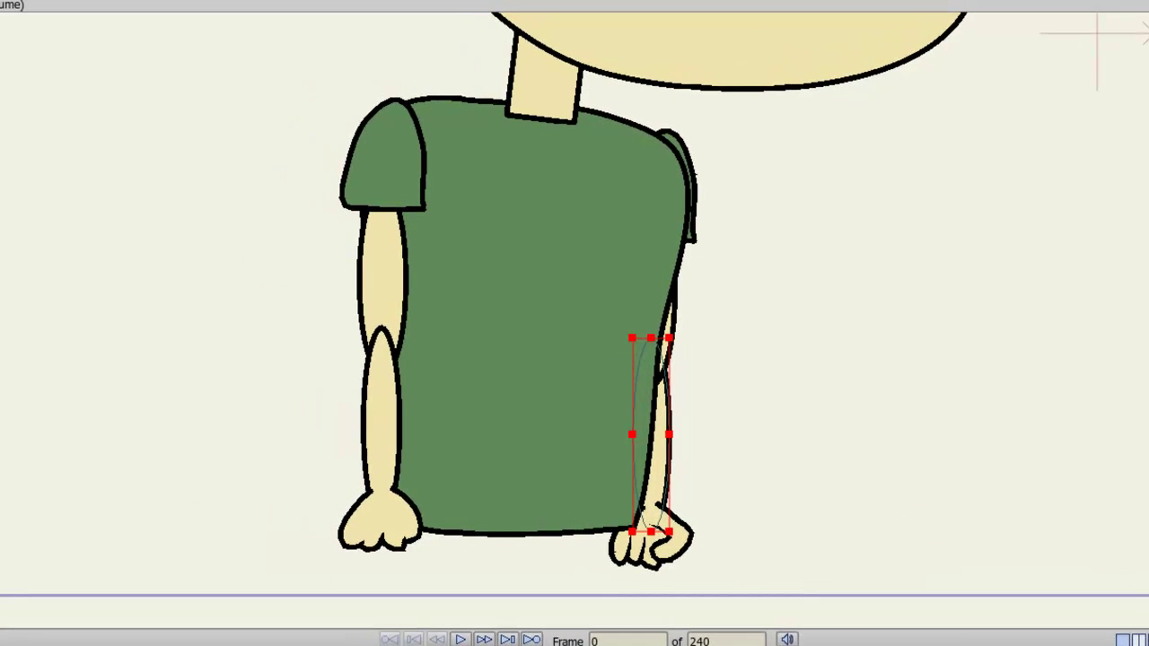
key("m")
left_click_drag(679, 474, 671, 437)
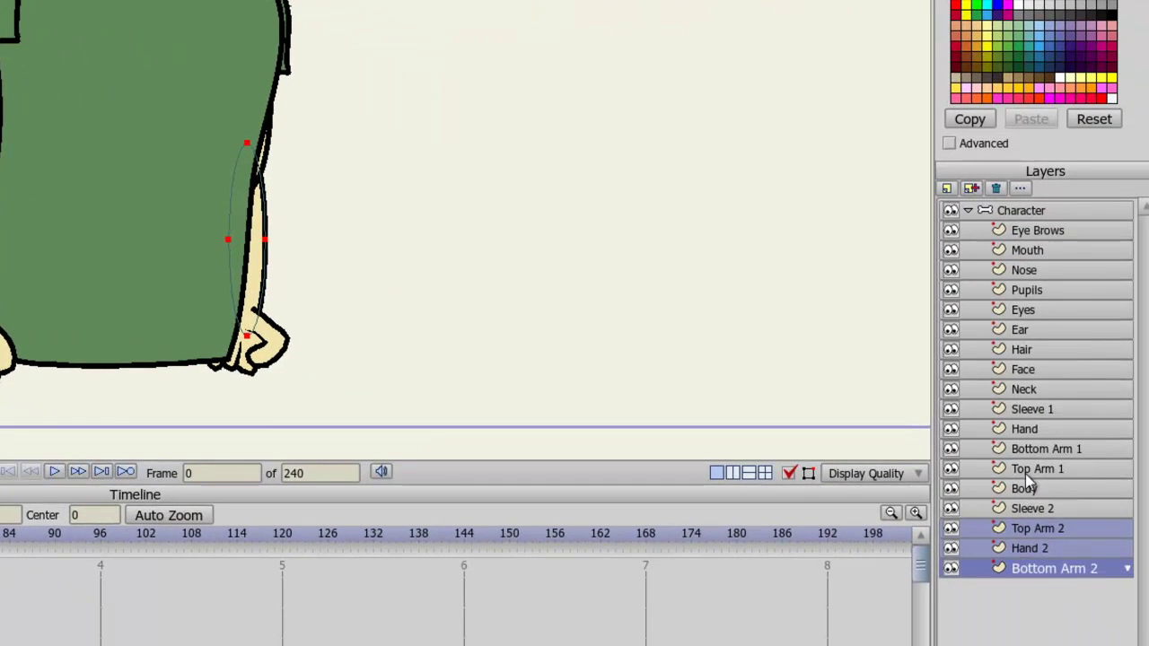
Add a vector layer named Bottom and place it beneath Bottom Arm 2 at the end of the layer list
left_click(1028, 470)
left_click(1035, 579)
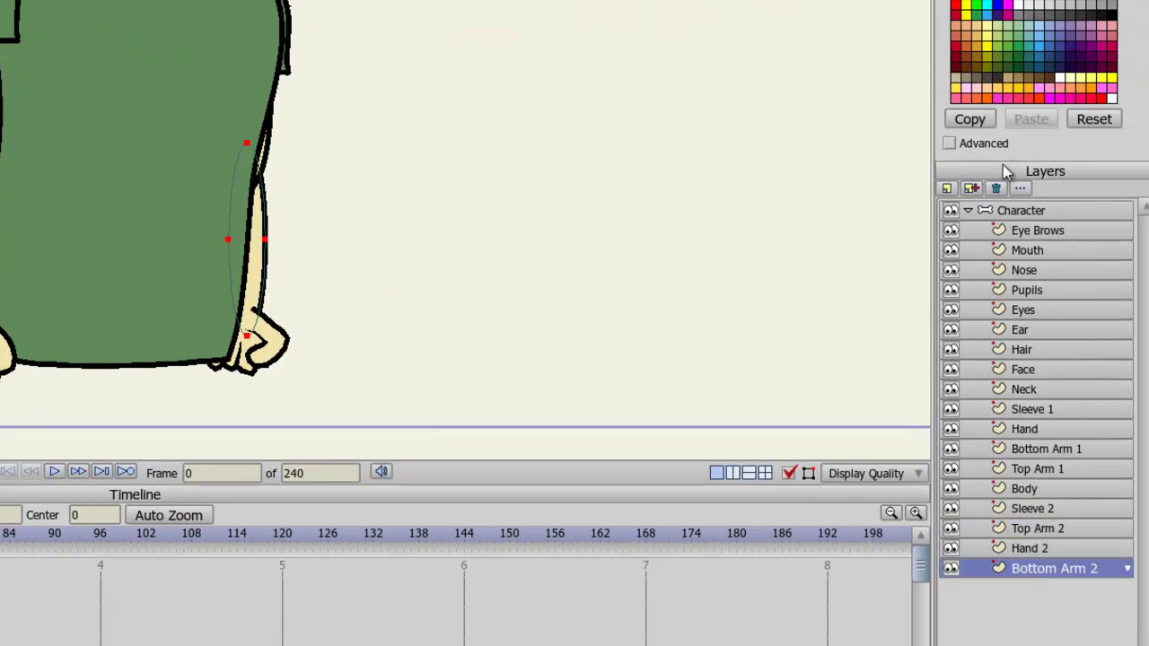
left_click(943, 191)
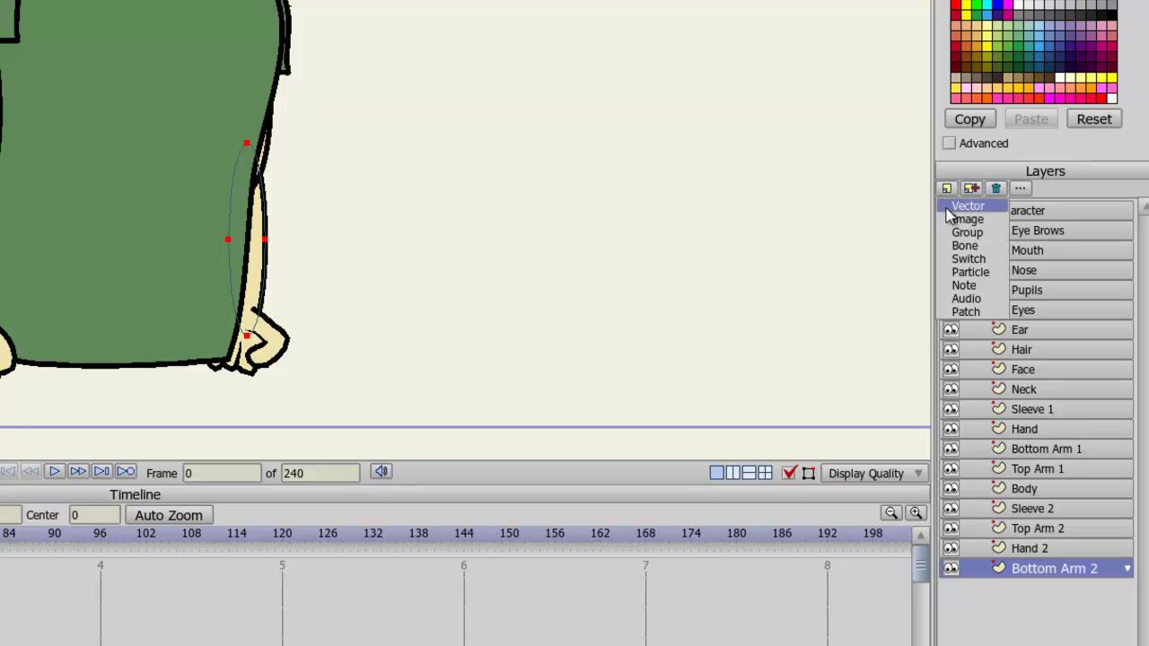
left_click(950, 209)
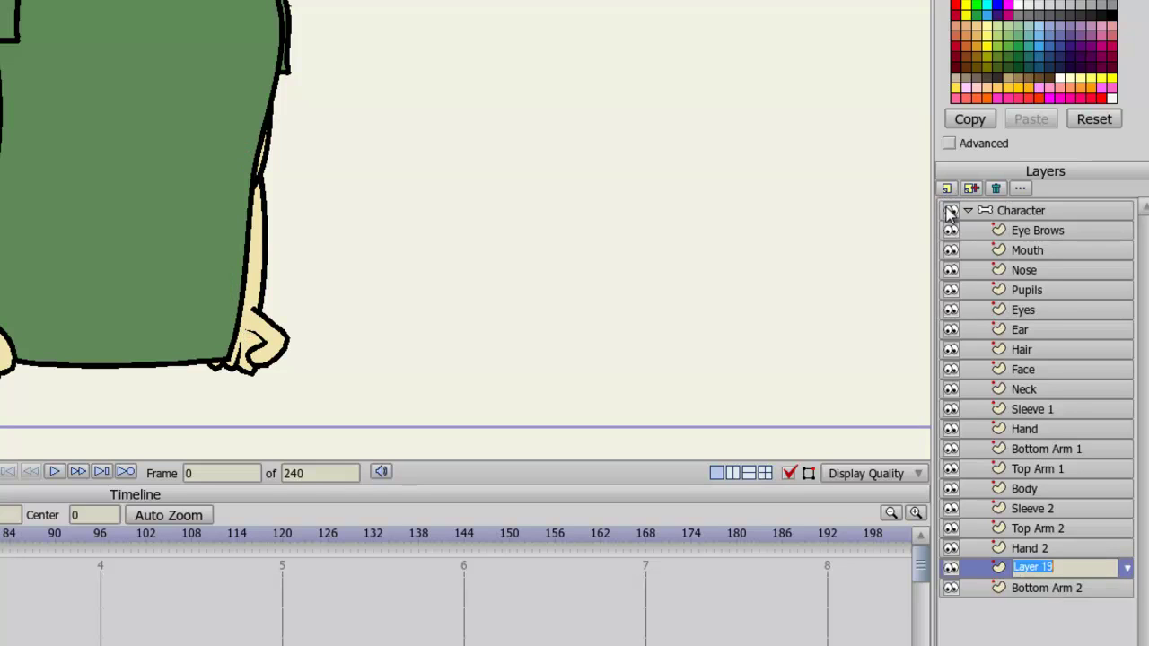
type("Bottom")
key("Return")
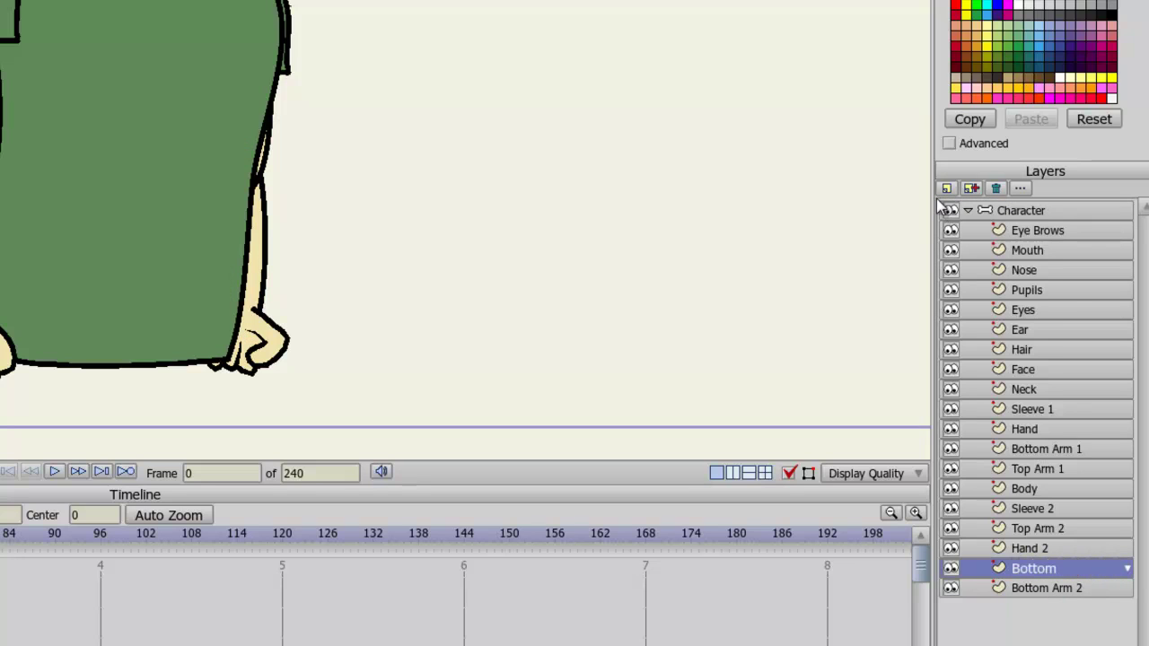
mouse_move(1027, 571)
left_mouse_down()
mouse_move(1034, 605)
mouse_move(1042, 577)
left_mouse_up()
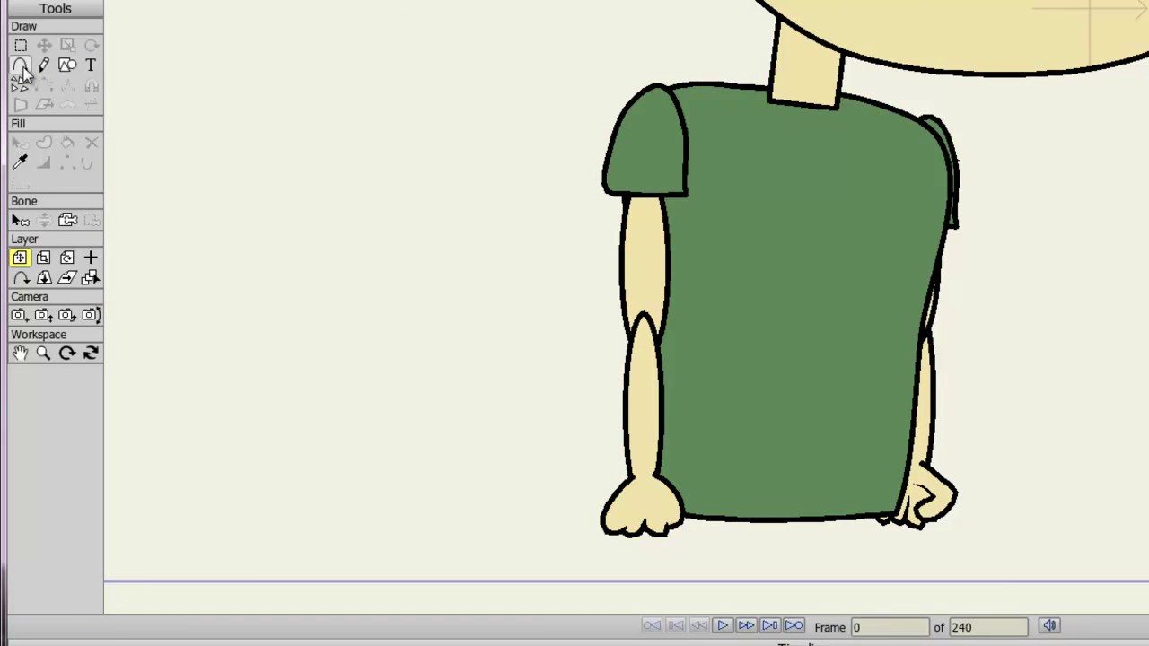
Activate the Add Point tool and set the fill colour to a muted blue, 577FA5
left_click(22, 70)
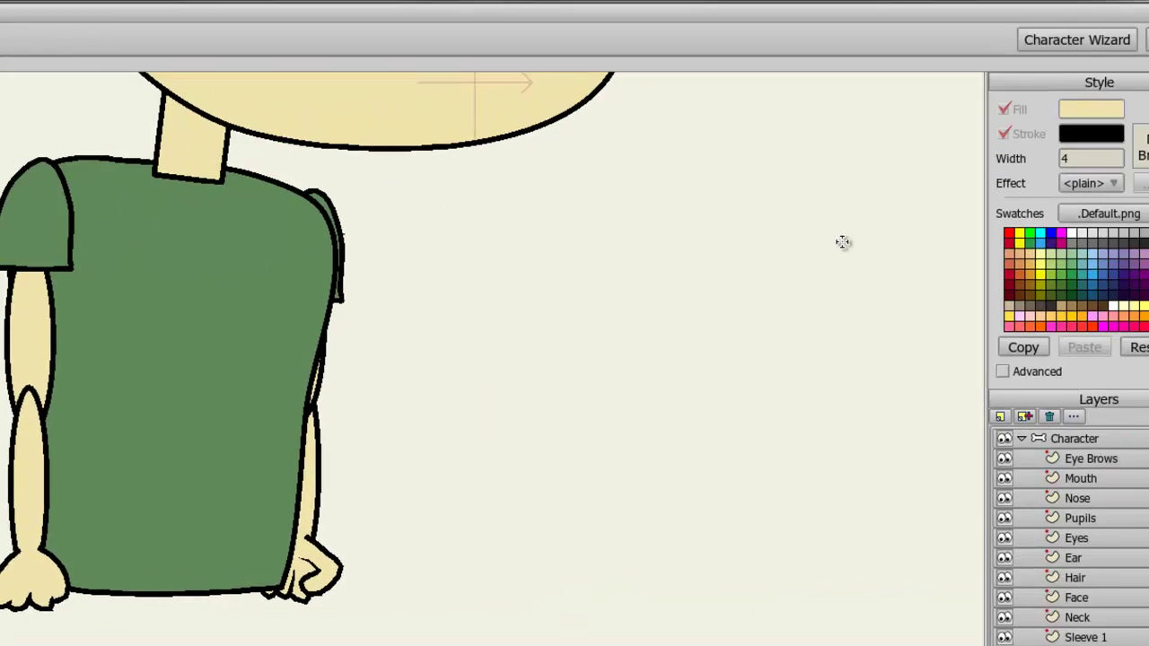
left_click(1091, 113)
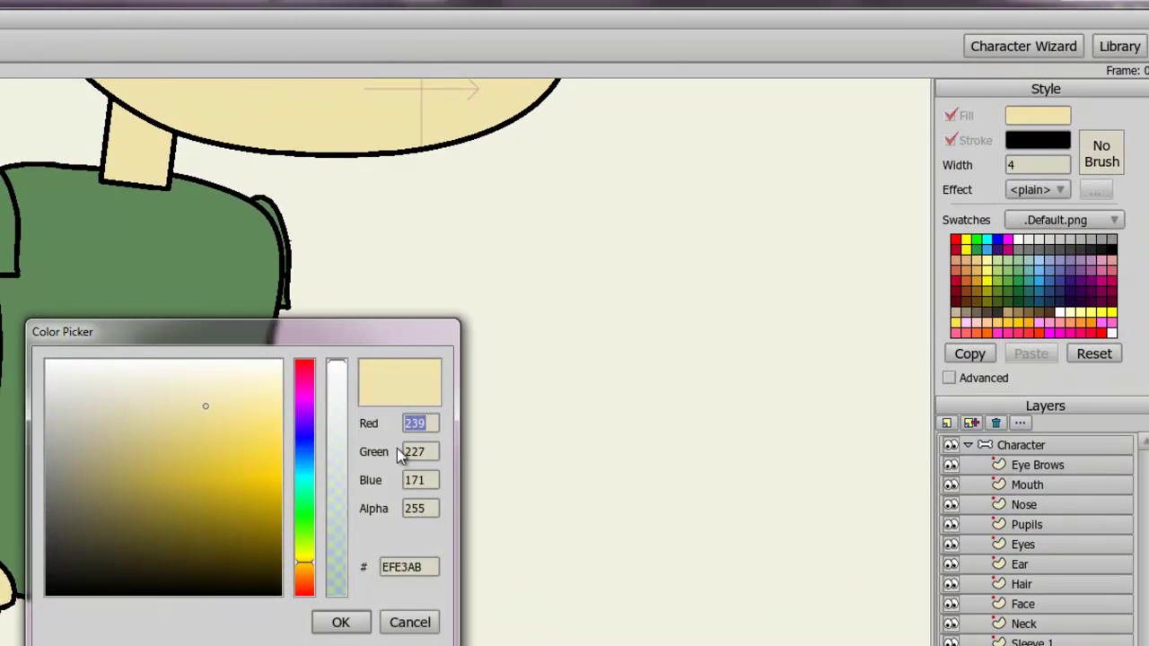
mouse_move(302, 473)
left_mouse_down()
mouse_move(309, 461)
mouse_move(296, 463)
left_mouse_up()
mouse_move(135, 465)
left_mouse_down()
mouse_move(100, 462)
mouse_move(110, 489)
mouse_move(118, 479)
left_mouse_up()
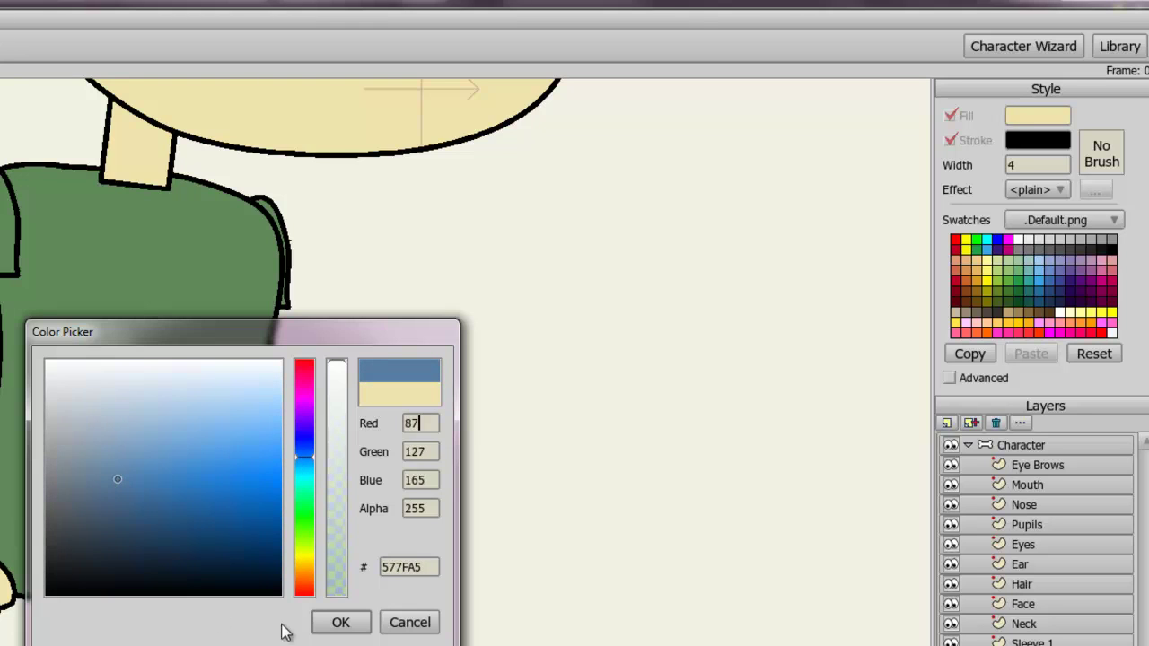
left_click(349, 623)
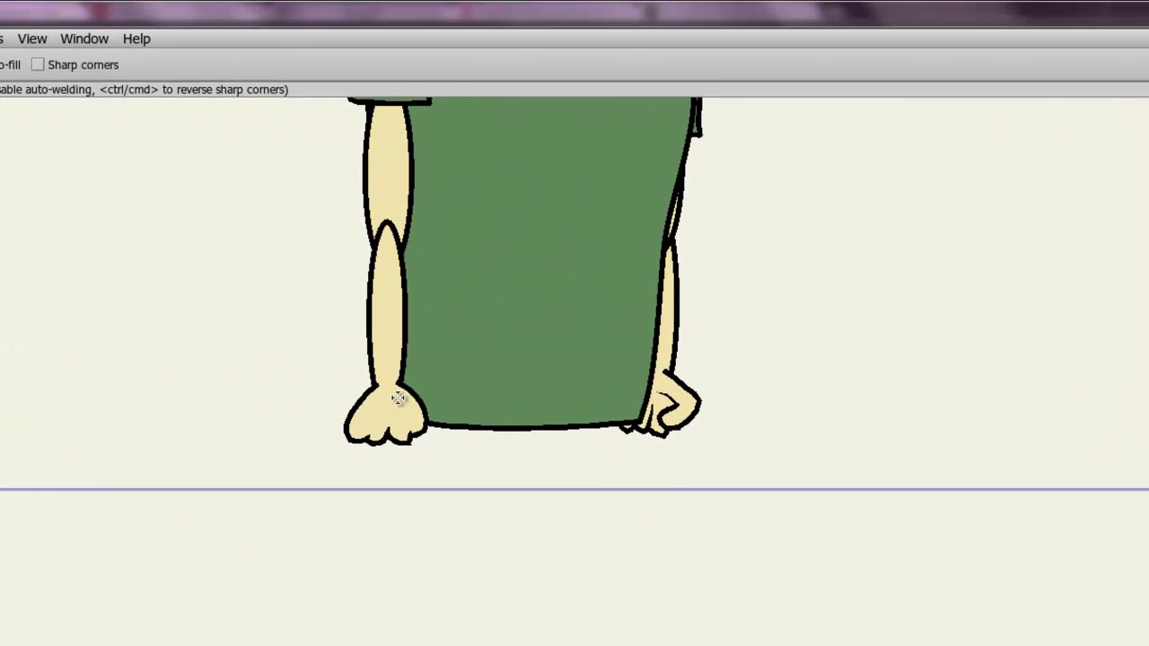
Draw a closed, rounded hip shape overlapping the shirt's lower edge and adjust its lower points to even out the underside
mouse_move(398, 398)
left_mouse_down()
mouse_move(398, 438)
mouse_move(421, 467)
mouse_move(624, 474)
mouse_move(641, 450)
mouse_move(643, 399)
mouse_move(398, 398)
left_mouse_up()
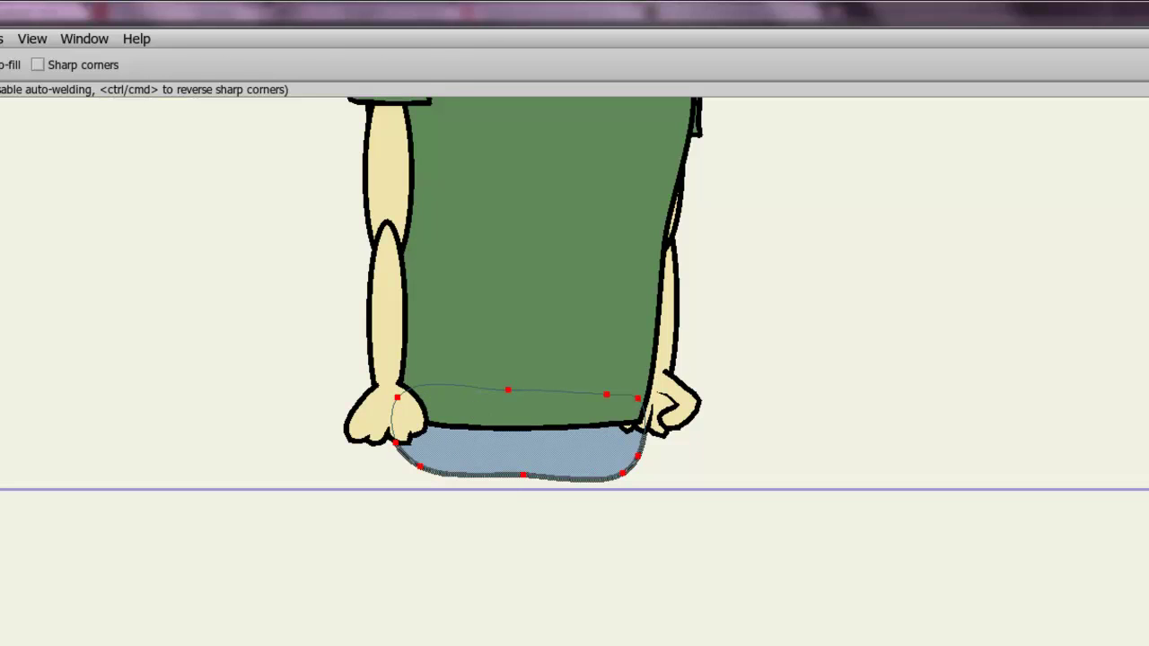
key("t")
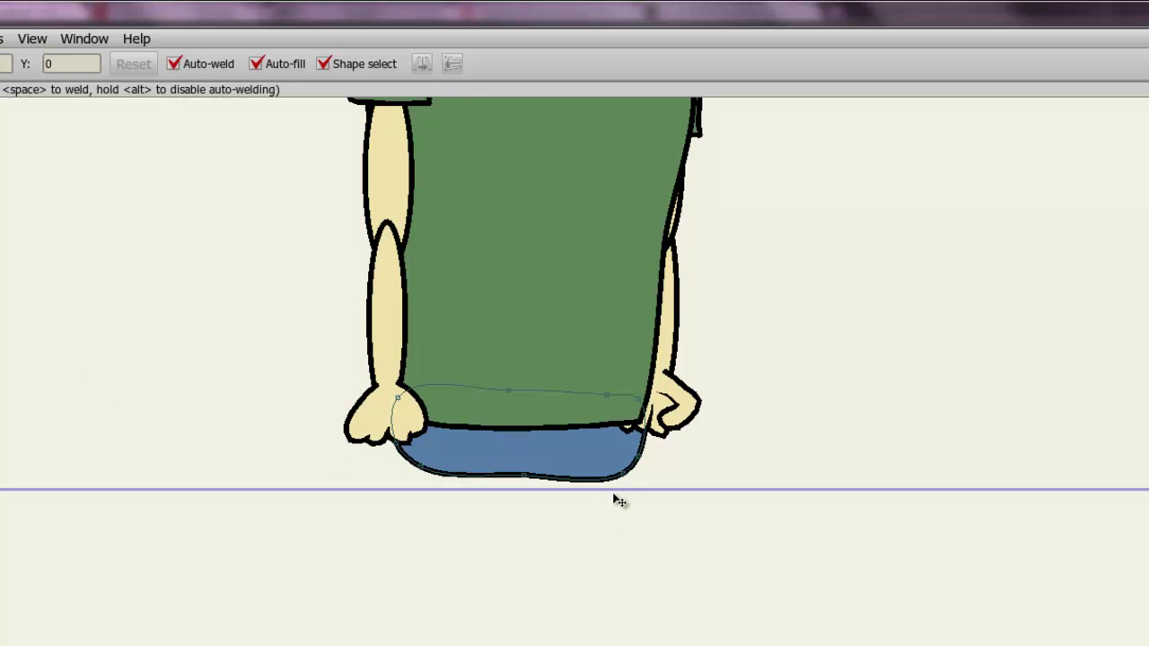
left_click_drag(622, 480, 626, 477)
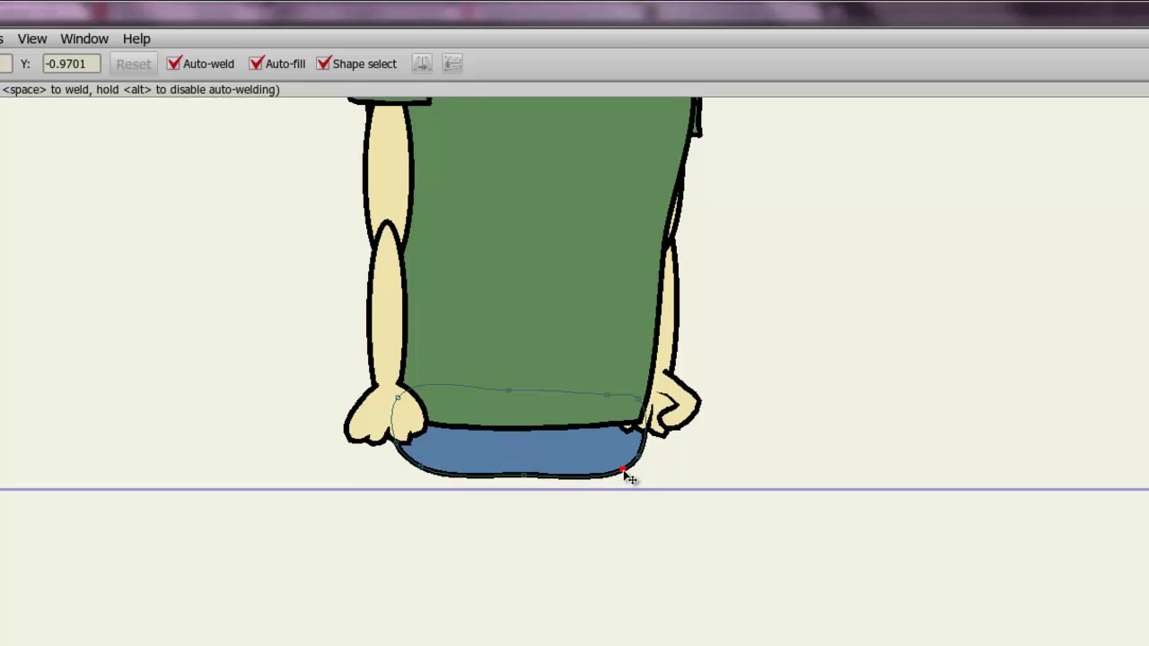
left_click_drag(398, 475, 426, 466)
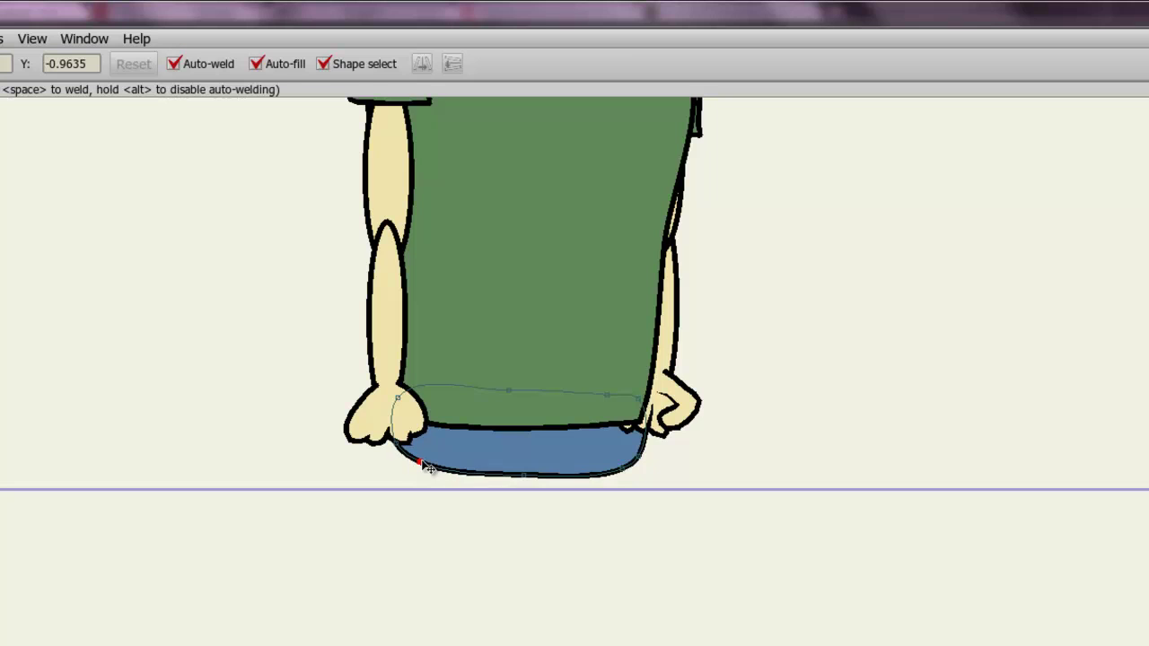
left_click_drag(523, 476, 529, 474)
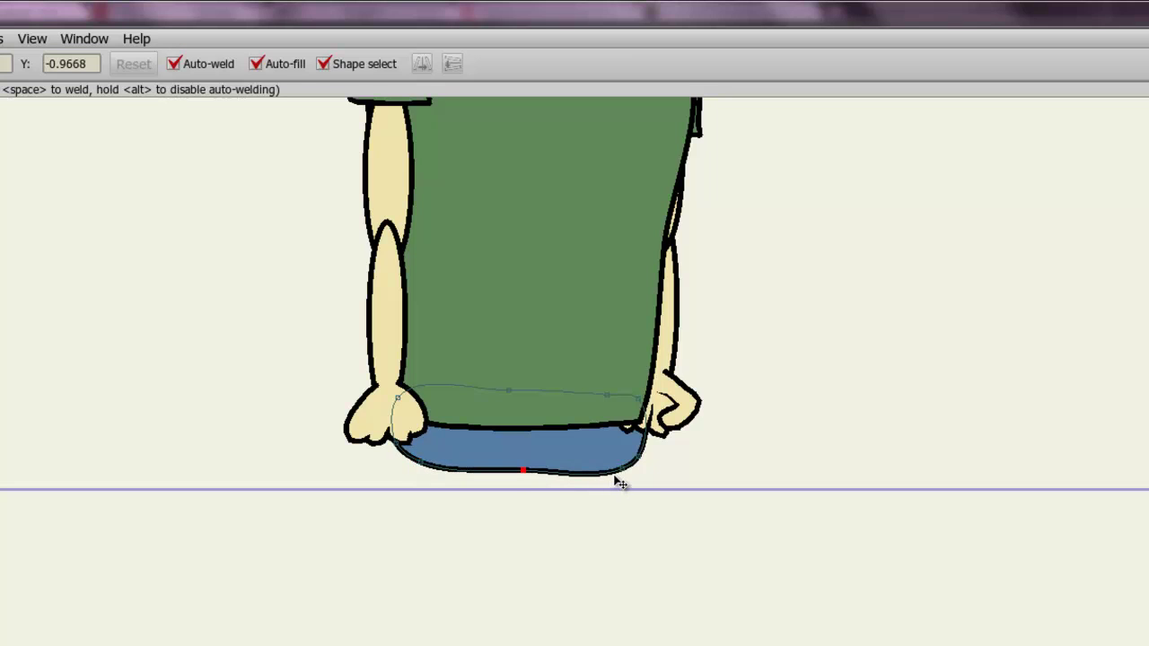
left_click_drag(620, 483, 623, 475)
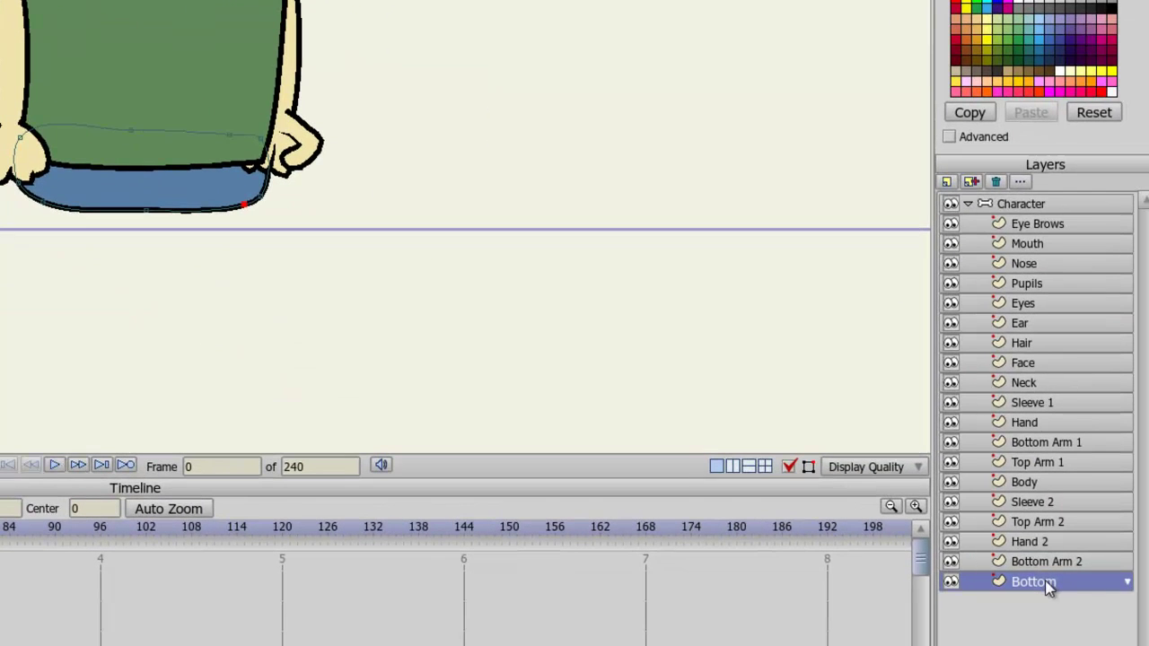
Move the Bottom layer up so it sits directly beneath the Body layer
left_click_drag(1045, 580, 1052, 501)
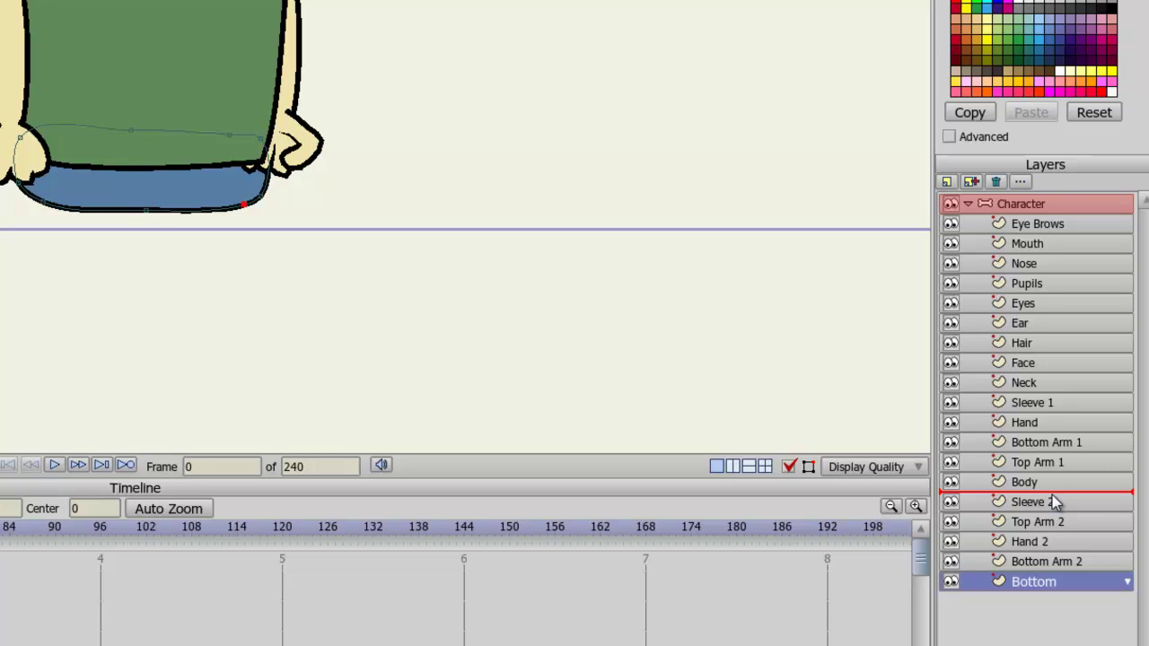
left_click_drag(1053, 494, 1052, 494)
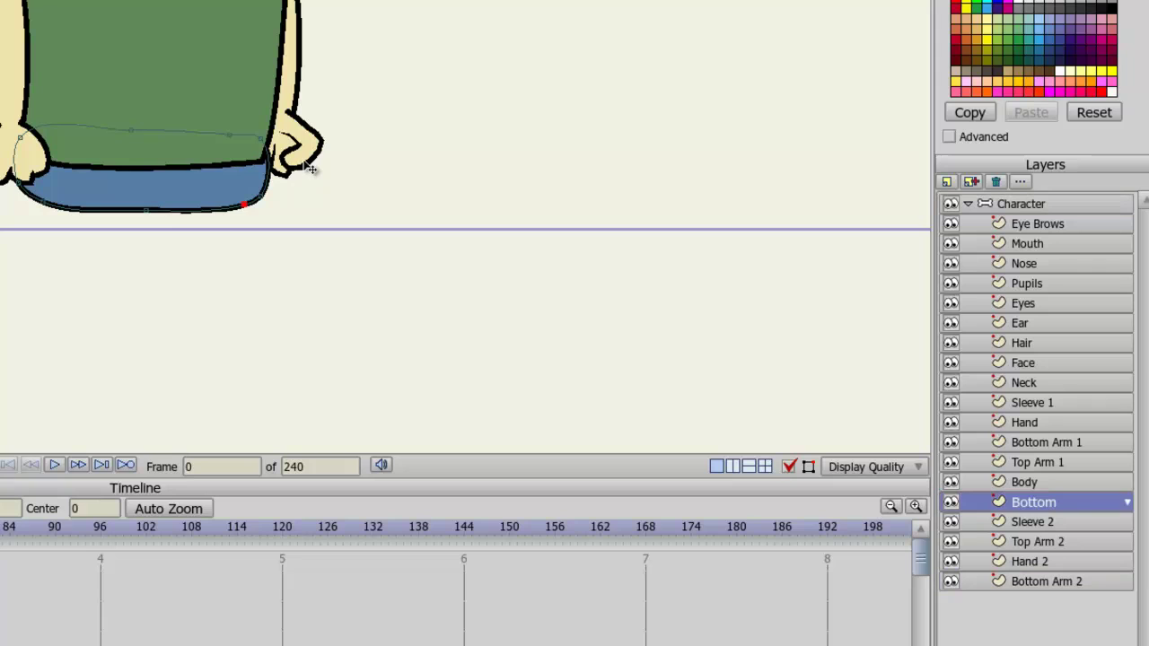
Add a vector layer named Leg Top 1 directly above the Bottom layer
left_click_drag(437, 307, 454, 199)
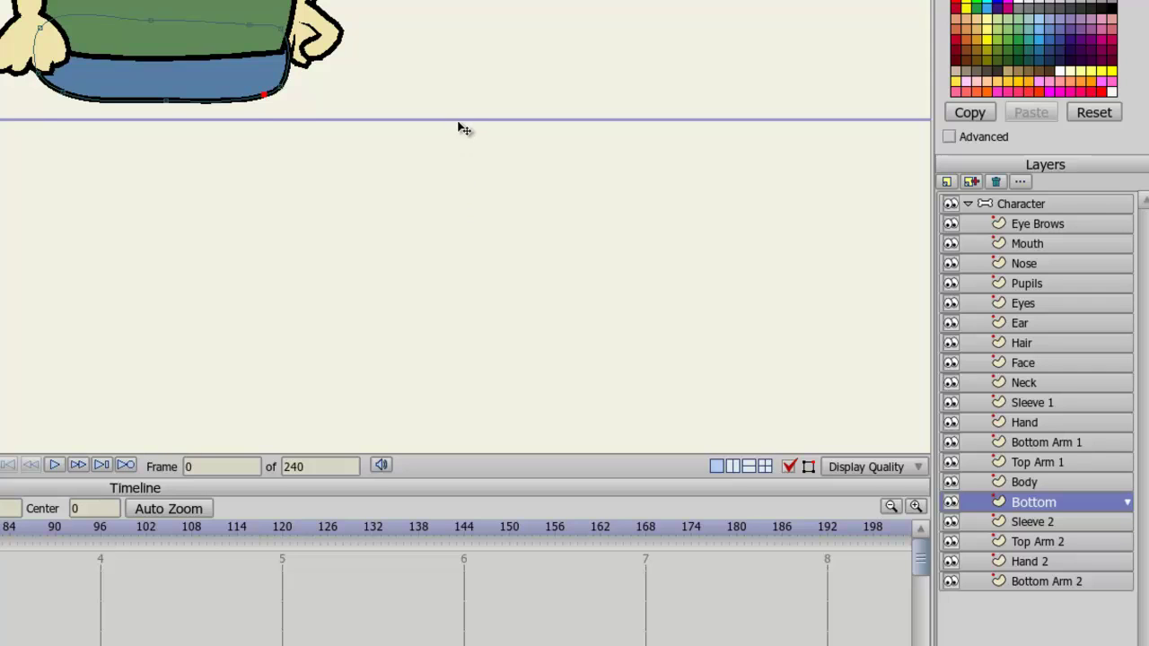
left_click_drag(462, 126, 440, 333)
left_click_drag(375, 350, 375, 229)
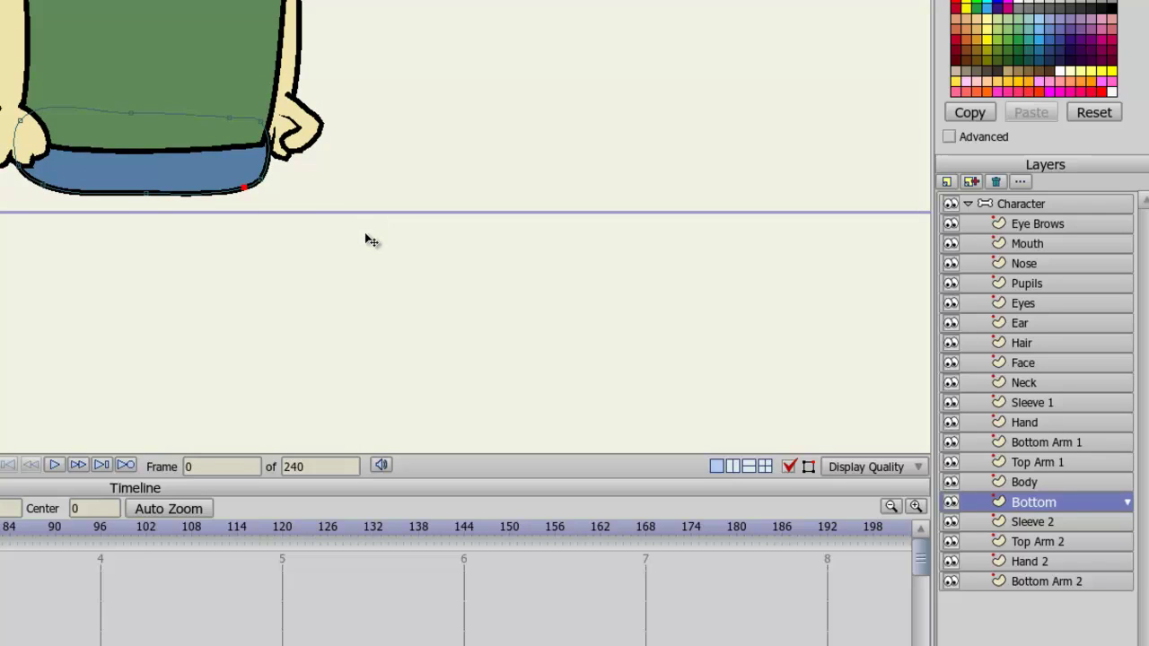
left_click(947, 182)
left_click(953, 202)
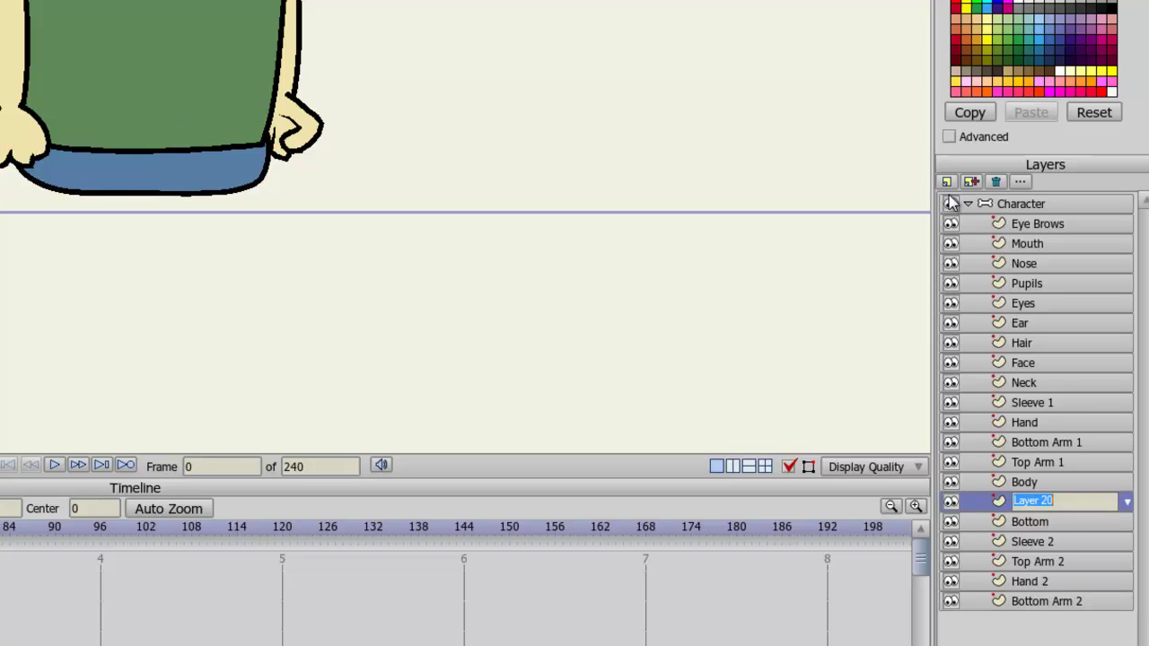
type("Leg Top 1")
key("Return")
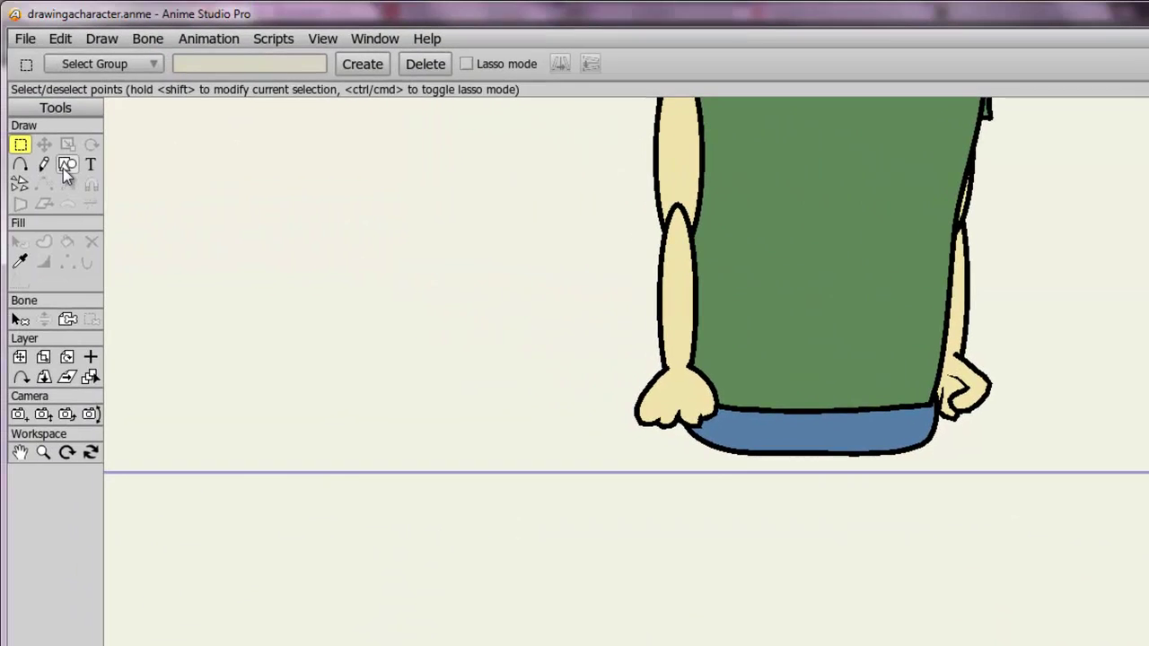
Draw a tall, narrow rectangle for the upper leg, starting inside the hips near the front hand and extending downward
left_click(66, 165)
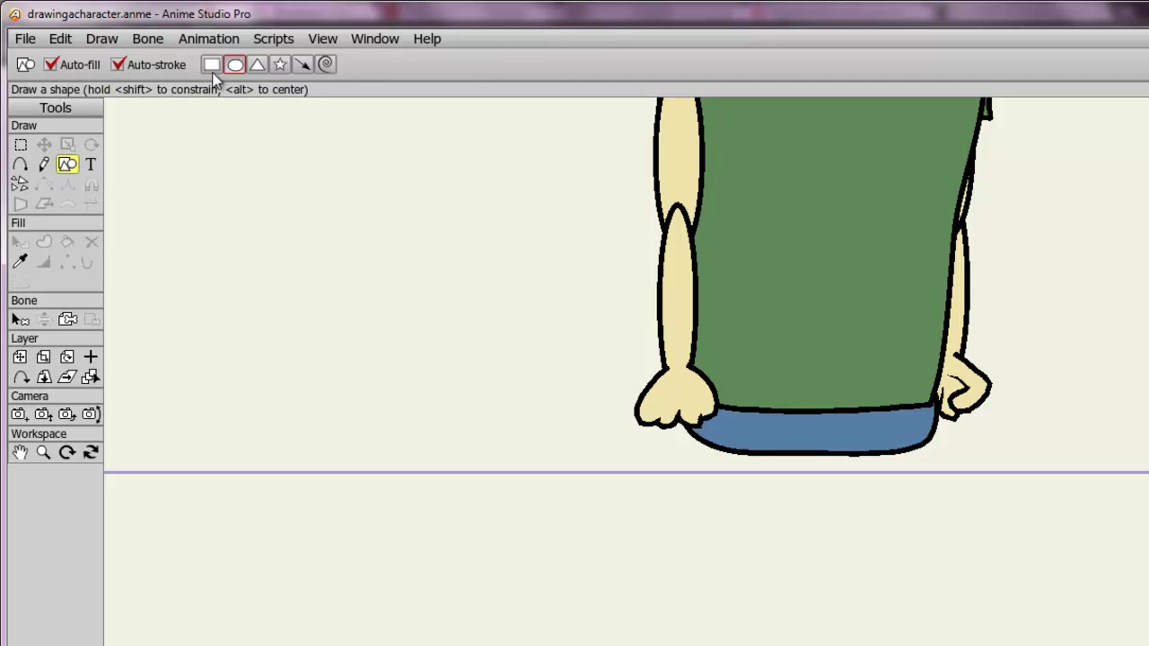
left_click(212, 66)
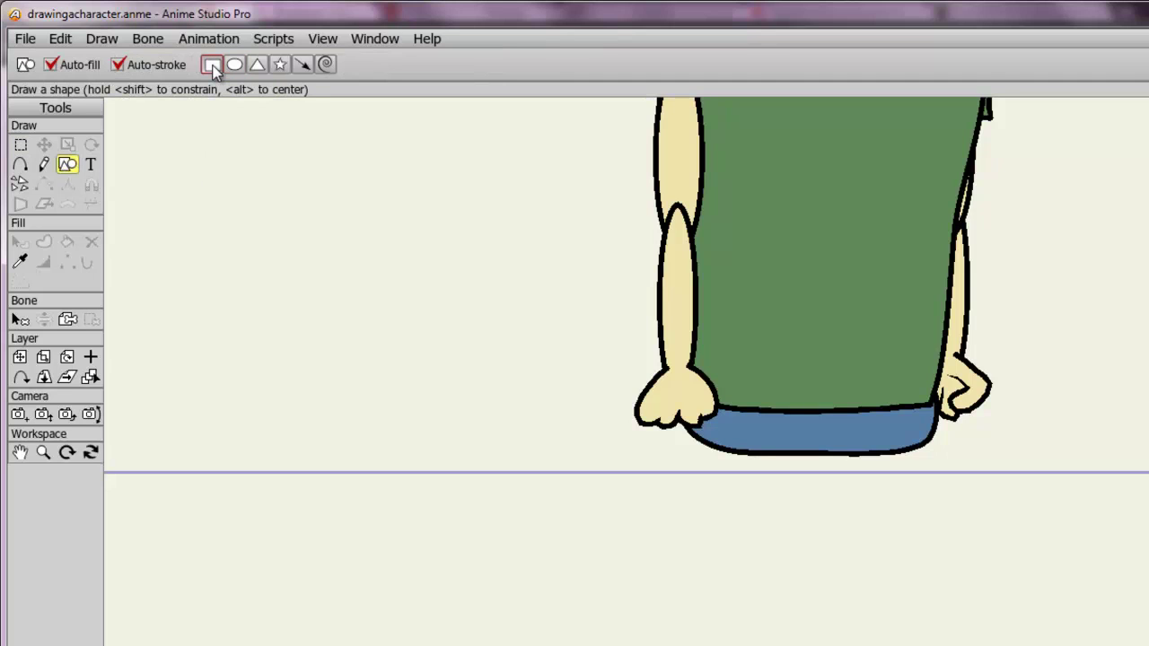
left_click_drag(475, 421, 459, 285)
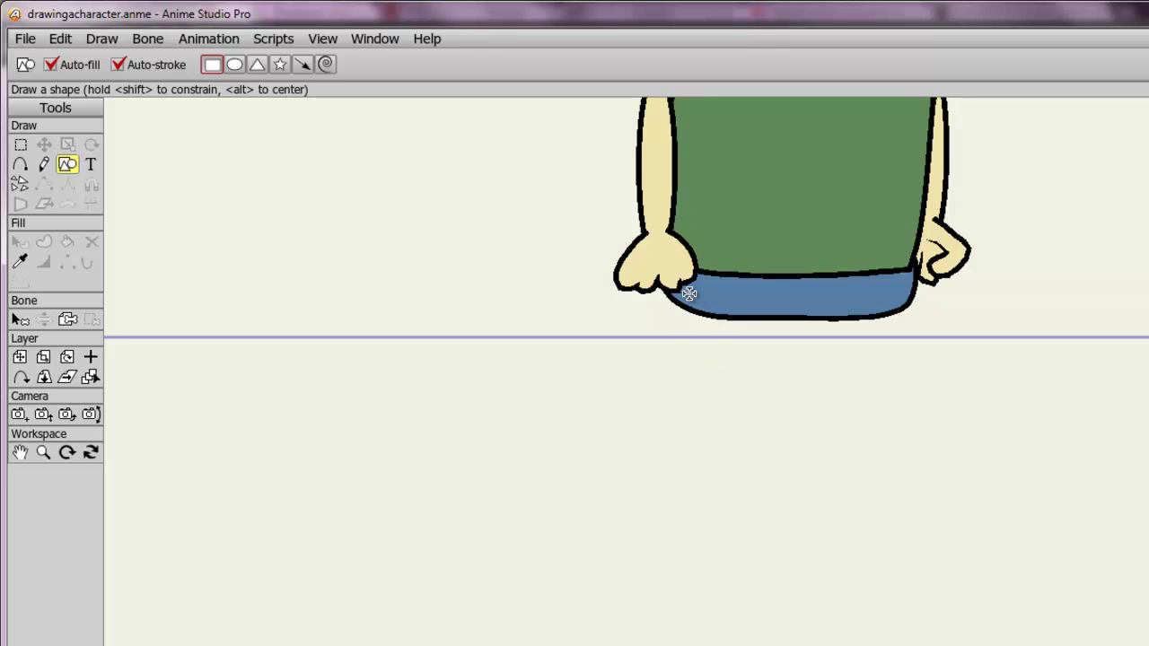
left_click_drag(688, 294, 734, 414)
left_click_drag(739, 438, 744, 462)
left_click_drag(847, 464, 811, 405)
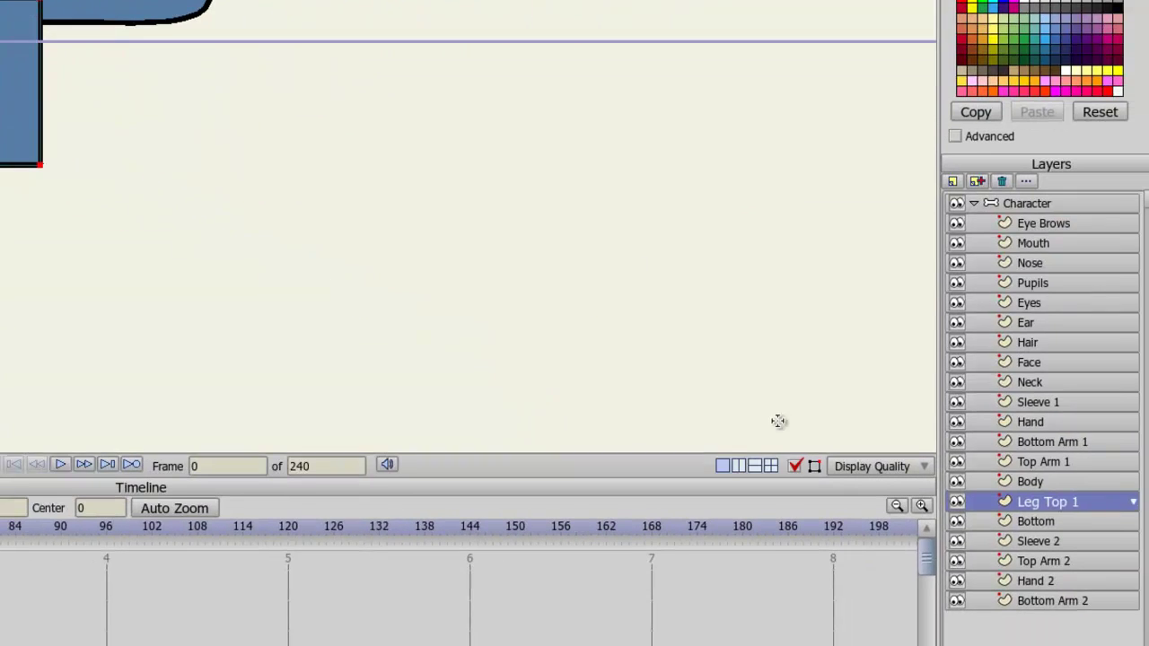
Add a vector layer named Leg Bottom 1 directly above Leg Top 1
left_click(952, 182)
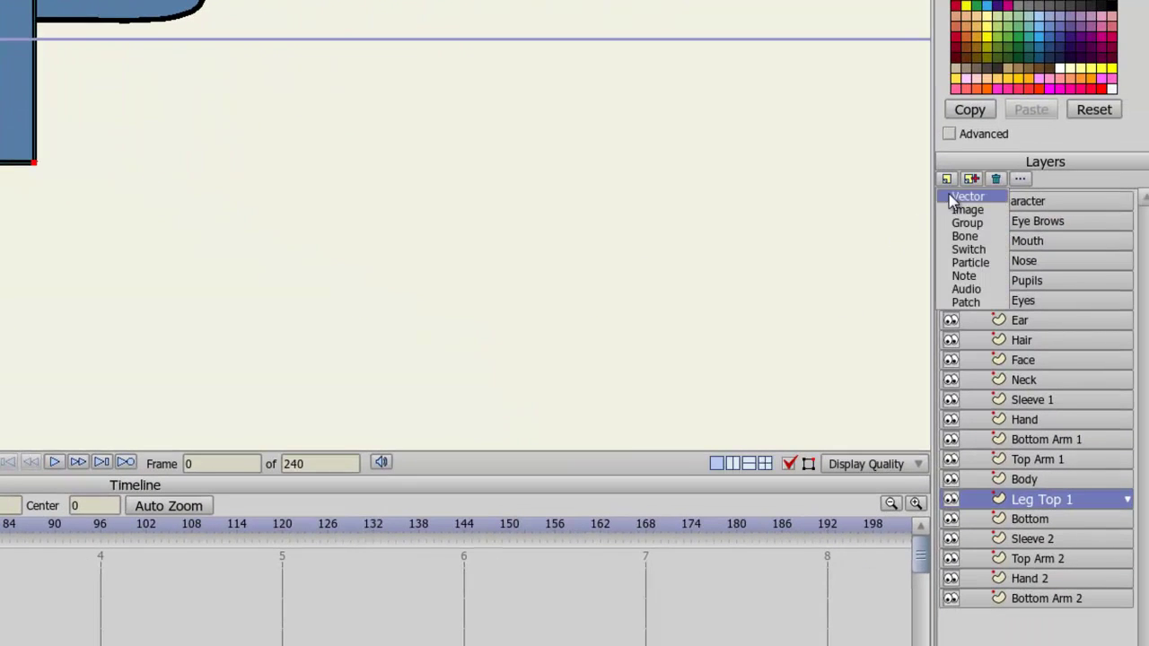
left_click(953, 196)
type("Le")
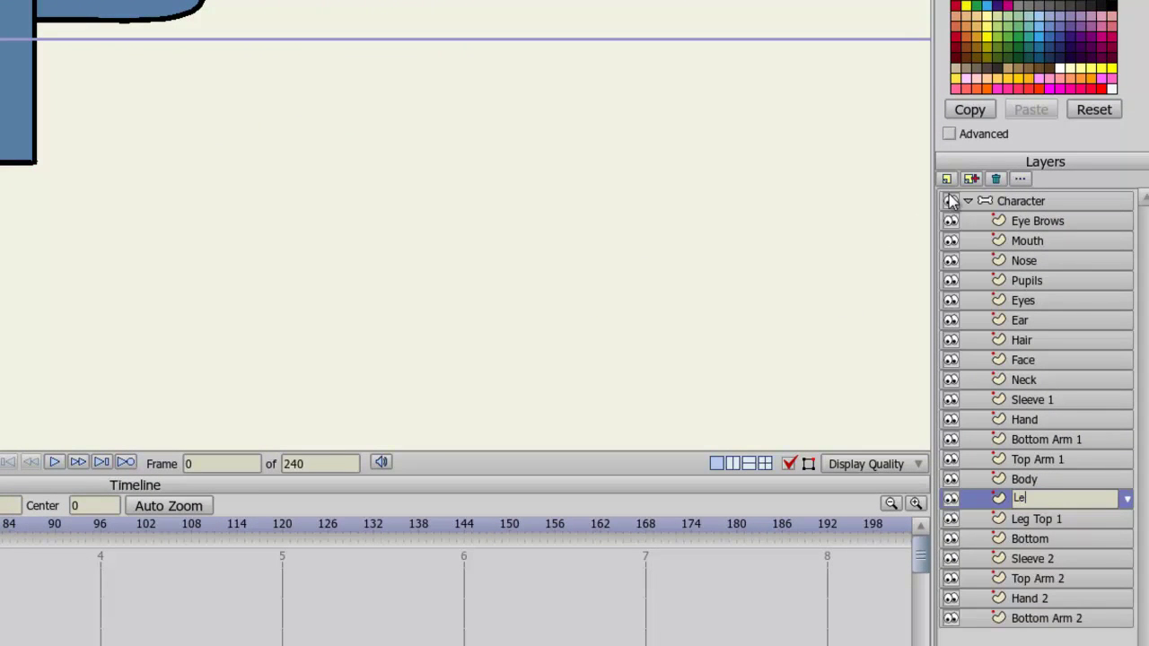
type("g Bottom 1")
key("Return")
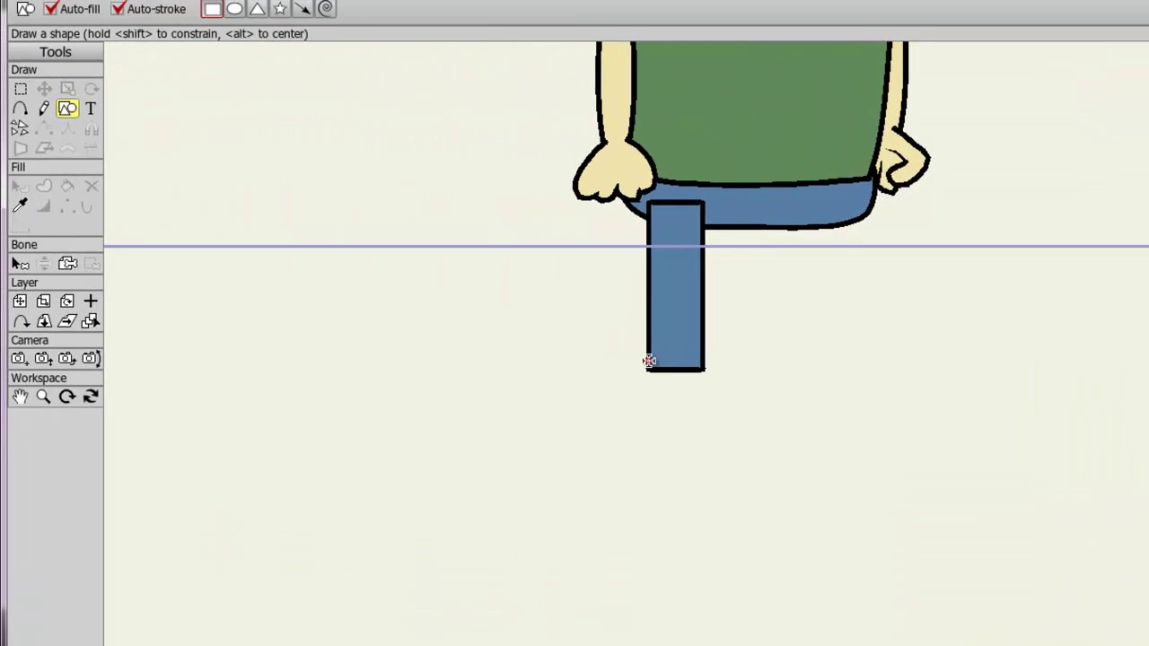
Draw a matching rectangle for the lower leg from the upper leg's lower end and move its two bottom corners slightly outward
left_click_drag(649, 360, 704, 511)
scroll(805, 423, "up", 3)
left_click(44, 88)
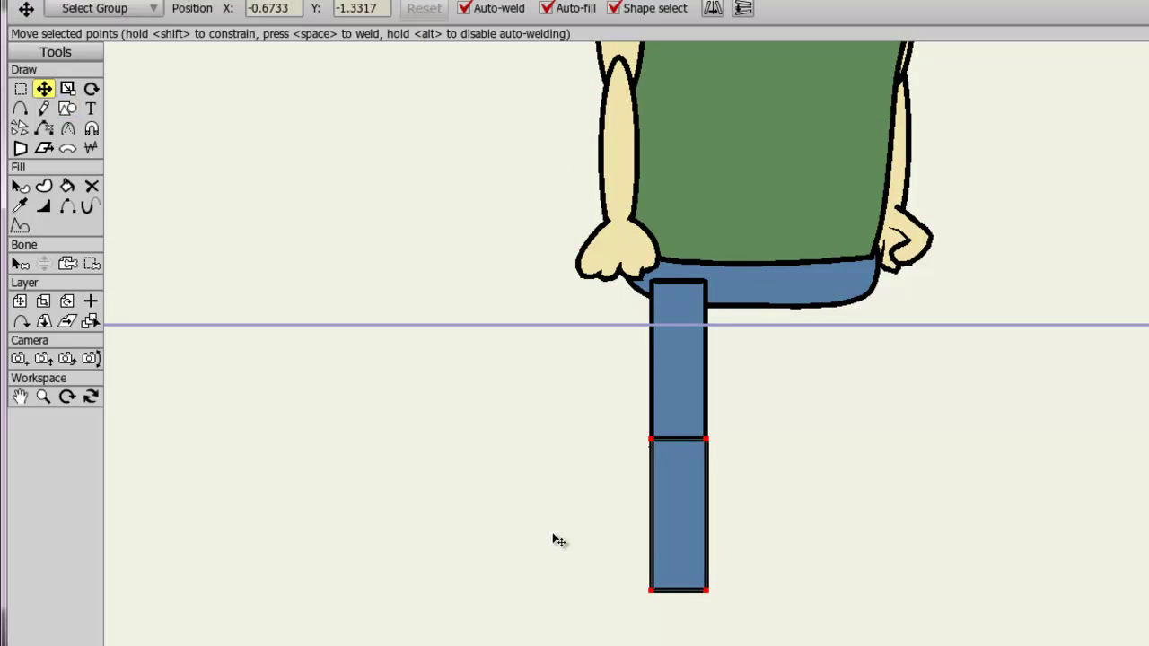
scroll(554, 540, "up", 5)
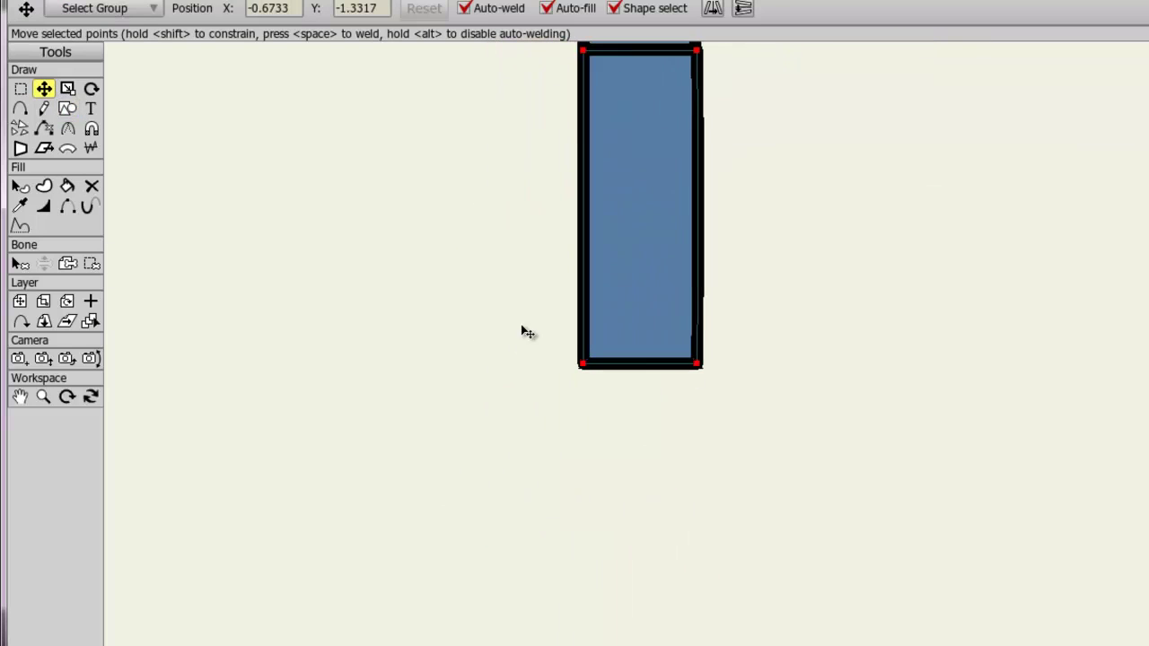
left_click(528, 333)
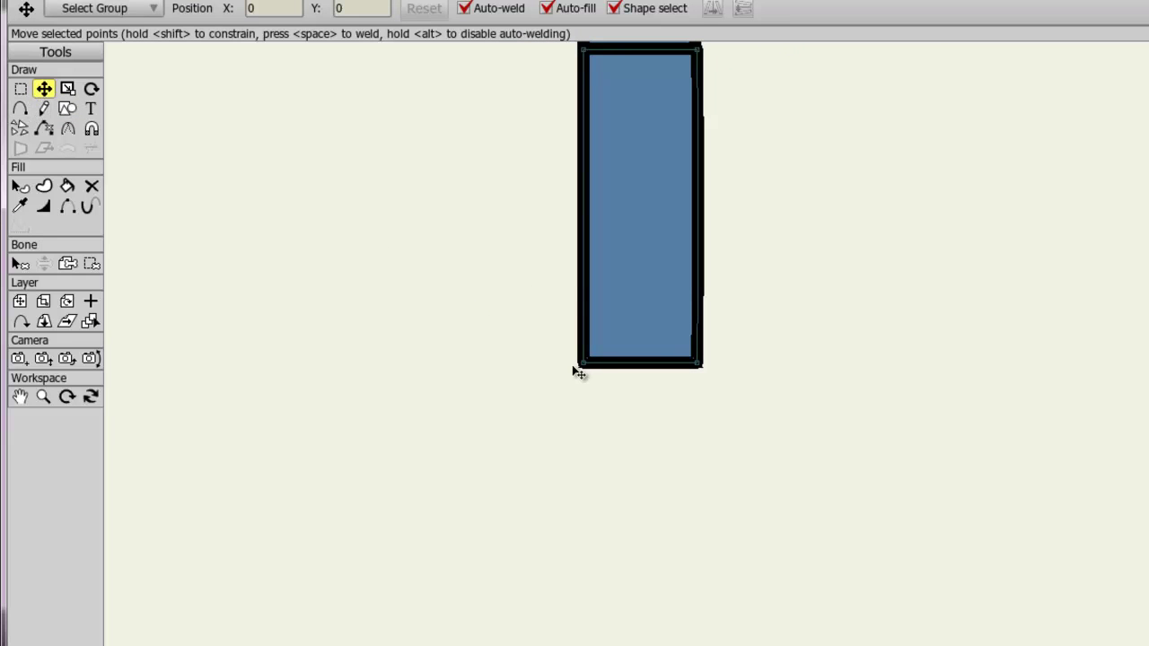
left_click_drag(580, 368, 571, 363)
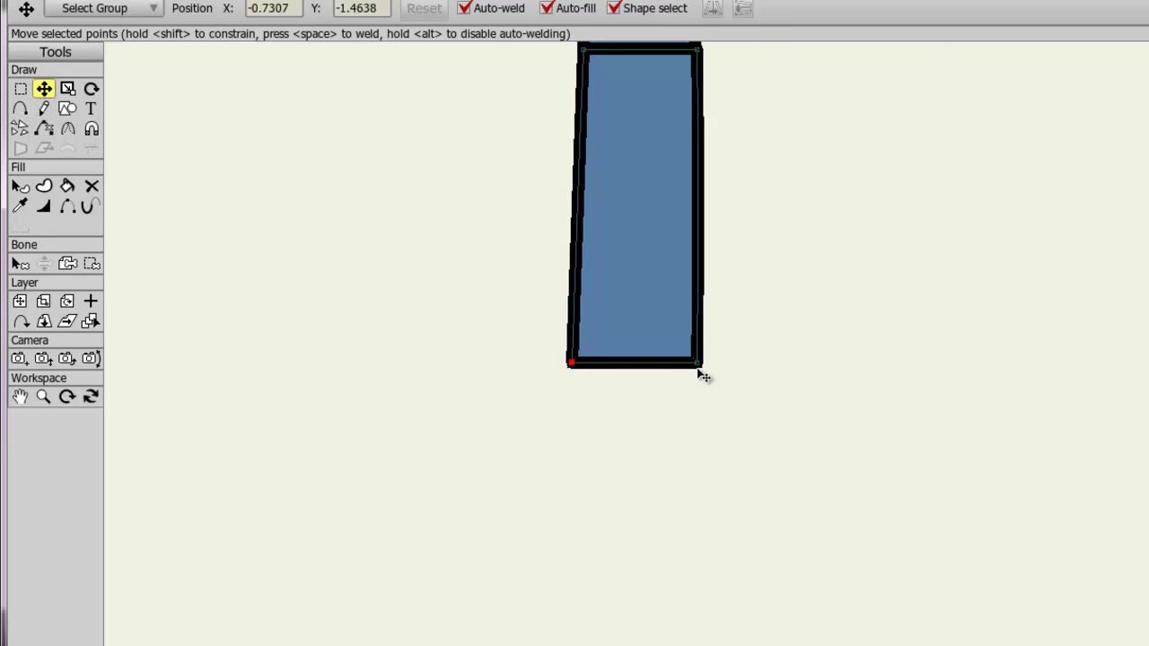
key("ctrl+a")
left_click_drag(703, 376, 762, 593)
key("ctrl+z")
left_click(718, 395)
left_click_drag(768, 437, 751, 560)
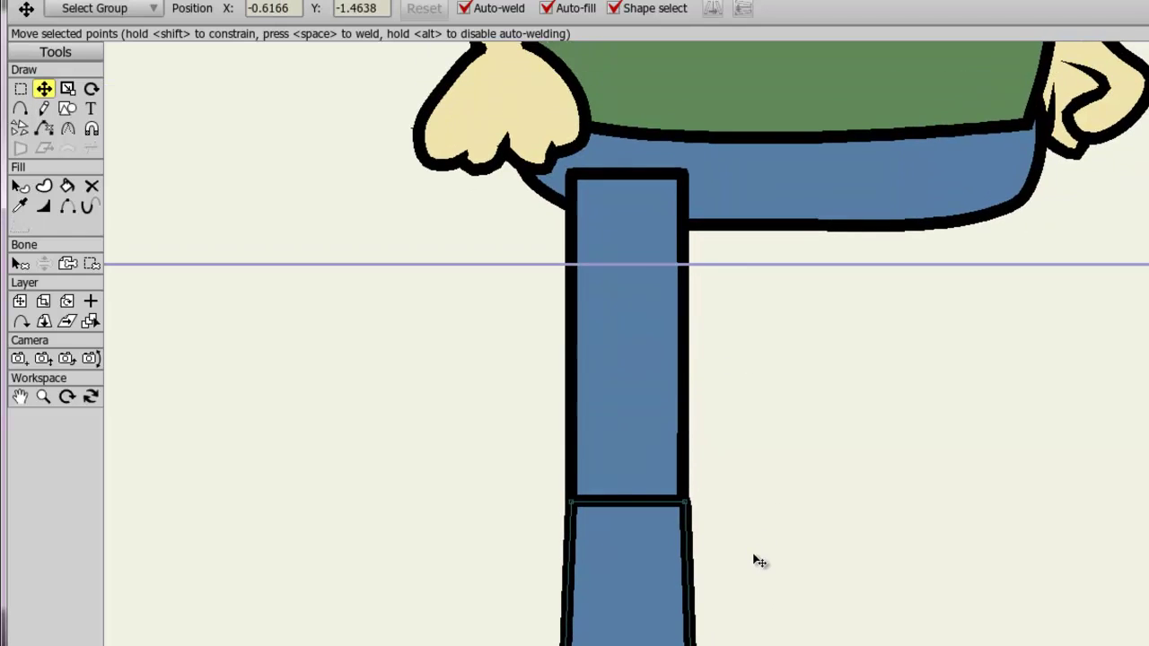
Try to nudge the lower leg's upper-right corner inward to line up with the upper leg
left_click_drag(777, 499, 762, 379)
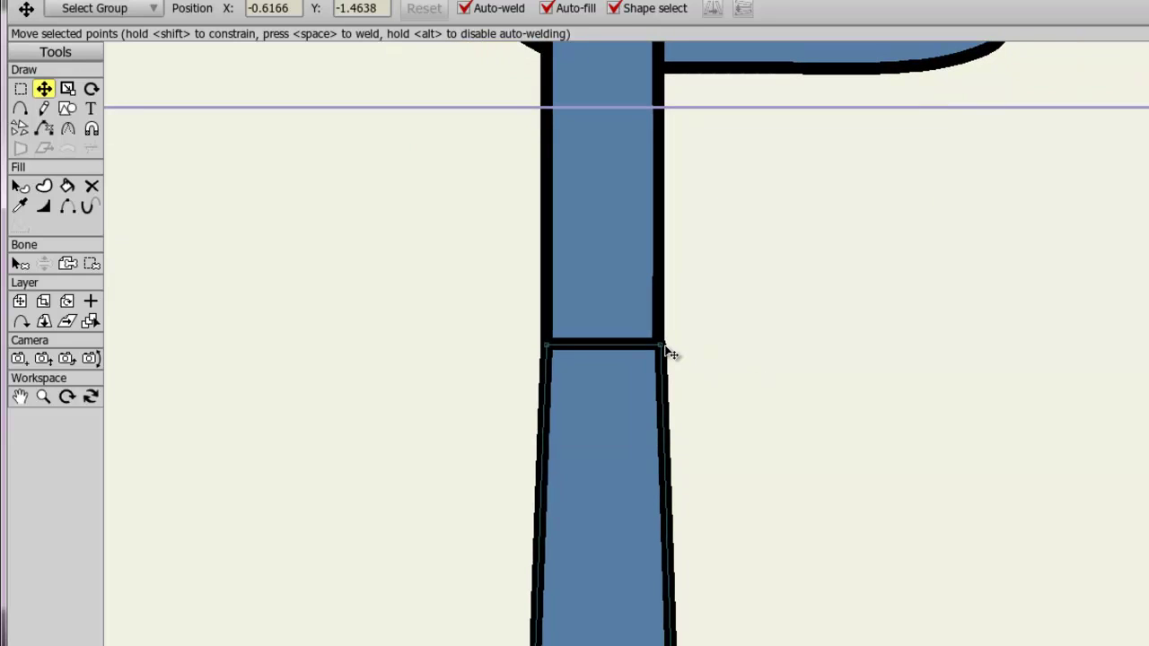
left_click_drag(661, 349, 656, 350)
key("ctrl+z")
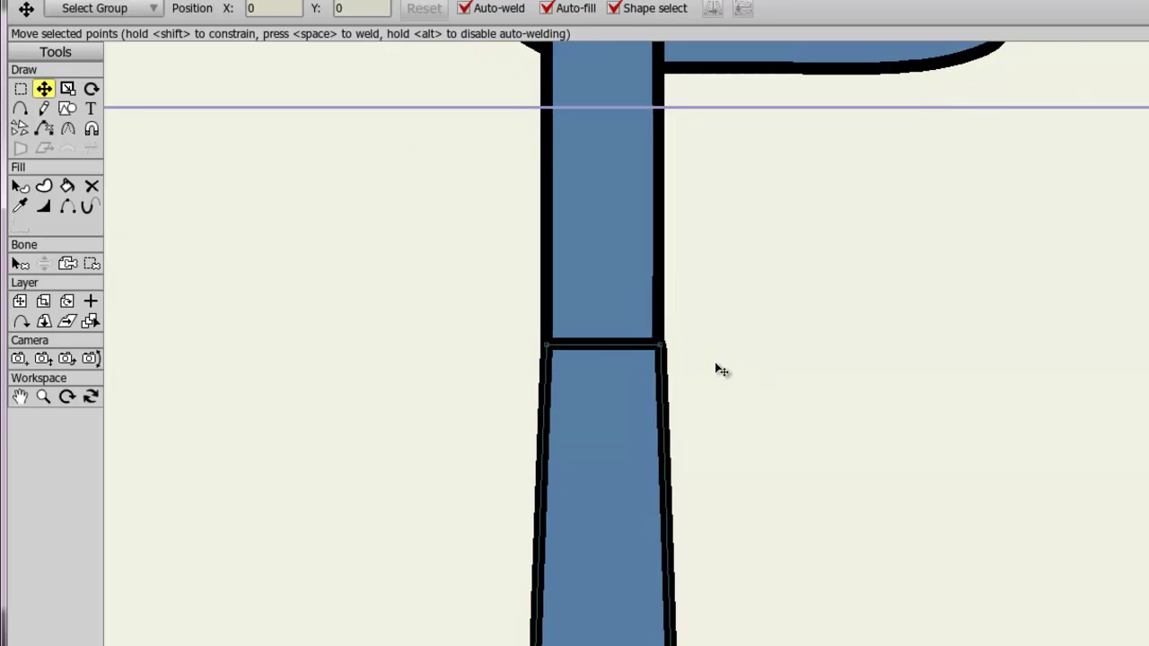
Move the lower leg's two upper corner points slightly inward to narrow it at the knee
left_click_drag(550, 346, 553, 344)
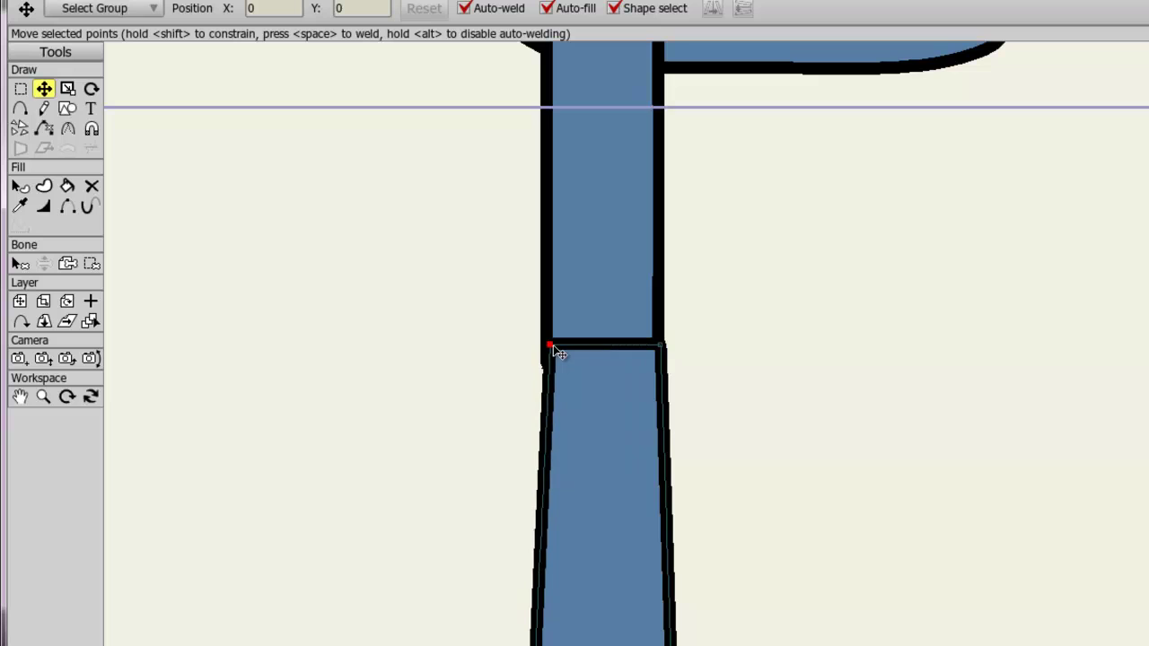
left_click(661, 350)
left_click_drag(661, 349, 653, 348)
key("ctrl+a")
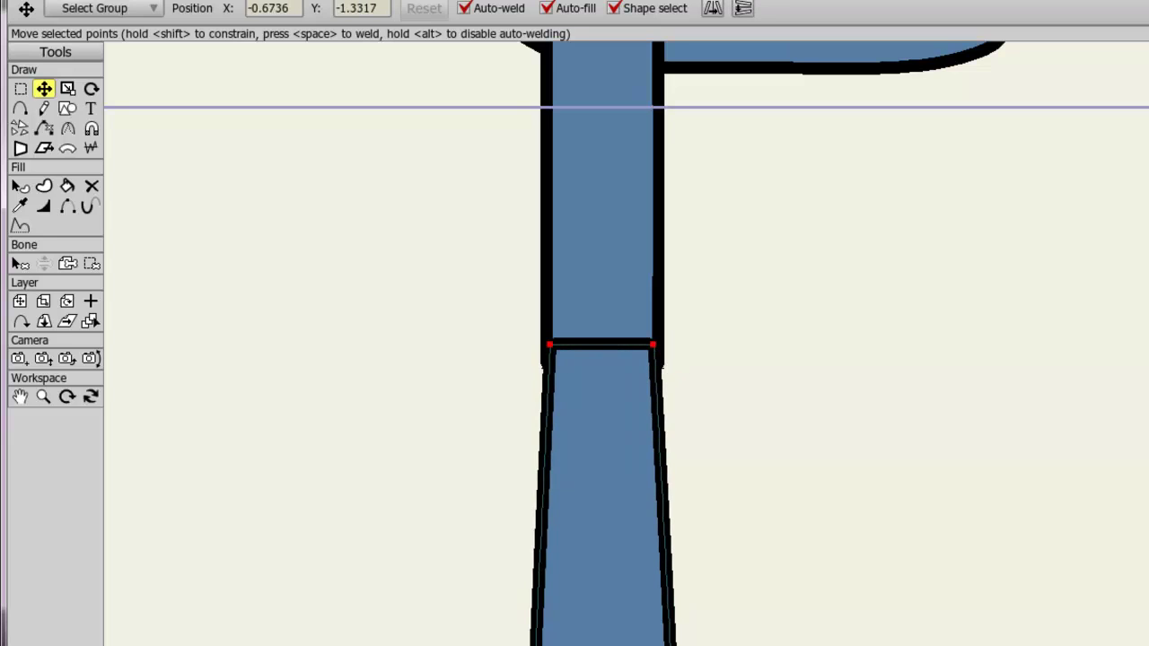
On the Leg Top 1 layer, move the upper leg's two lower corner points slightly inward to line up with the lower leg
key("Page_Down")
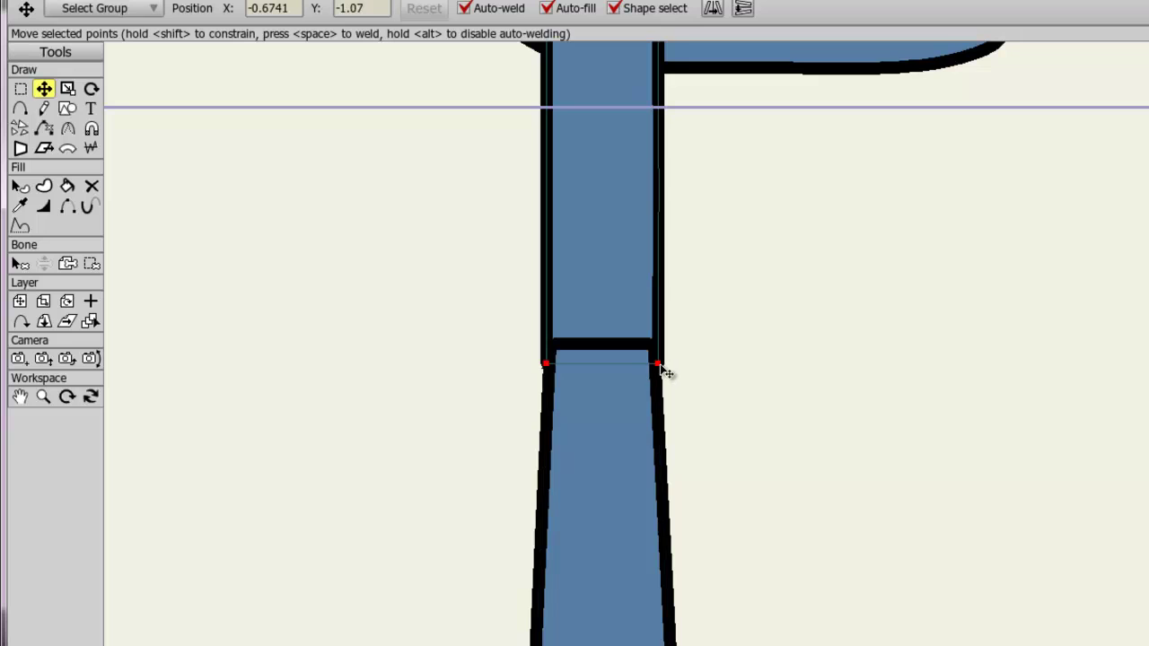
left_click_drag(660, 365, 658, 364)
key("ctrl+z")
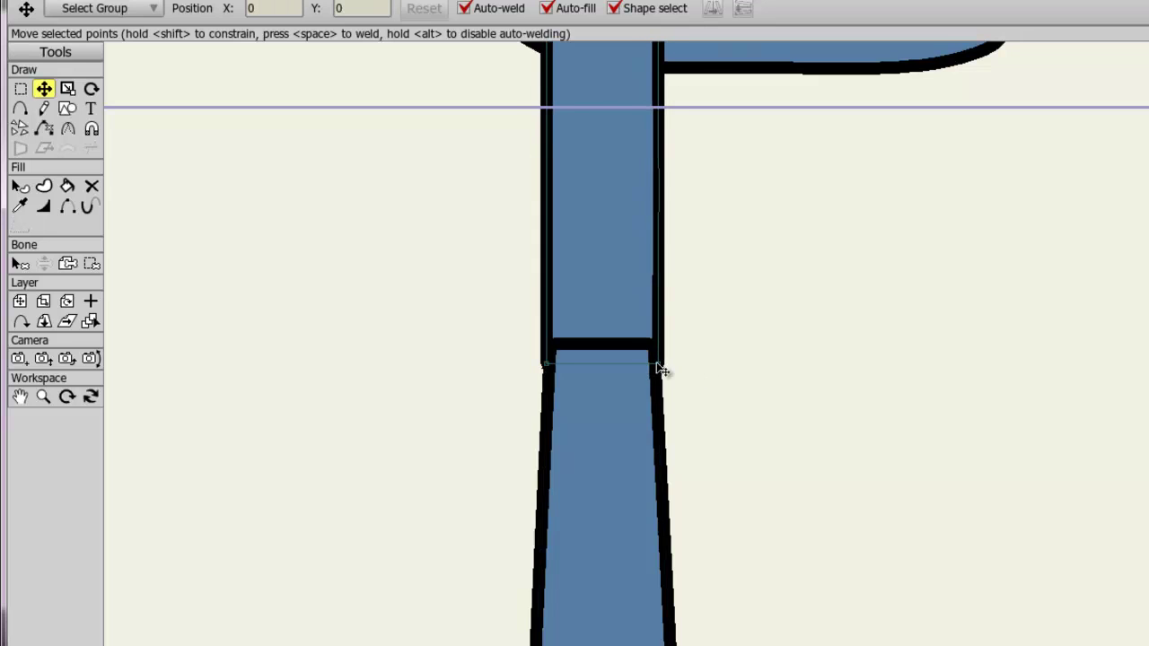
left_click(553, 366)
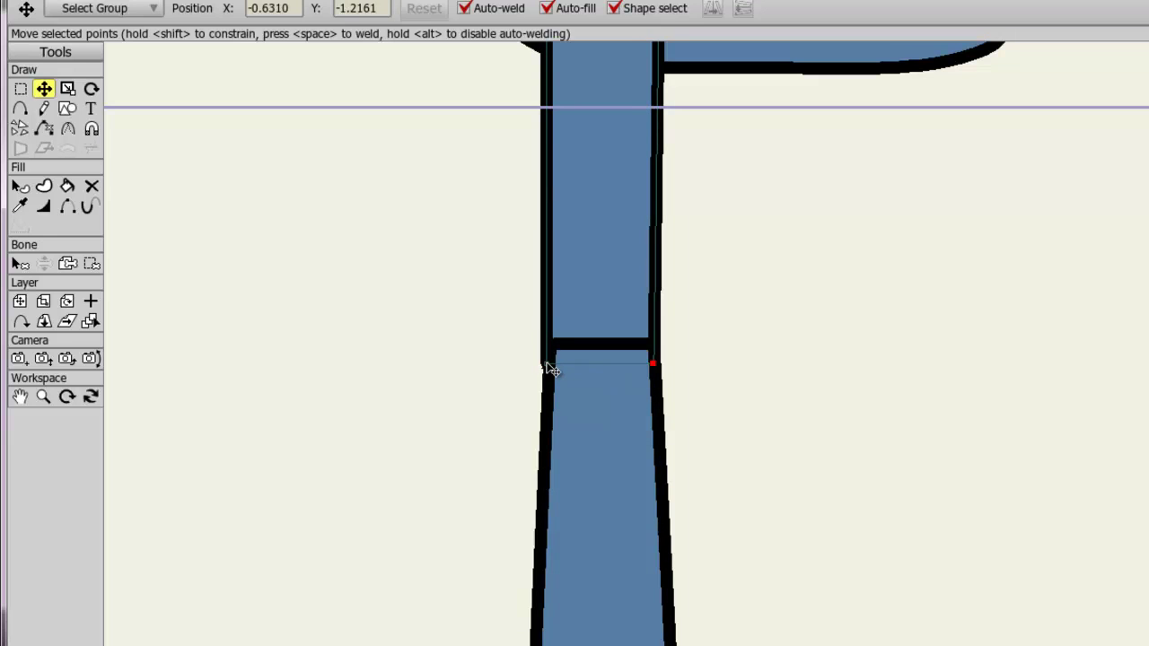
left_click_drag(556, 369, 549, 368)
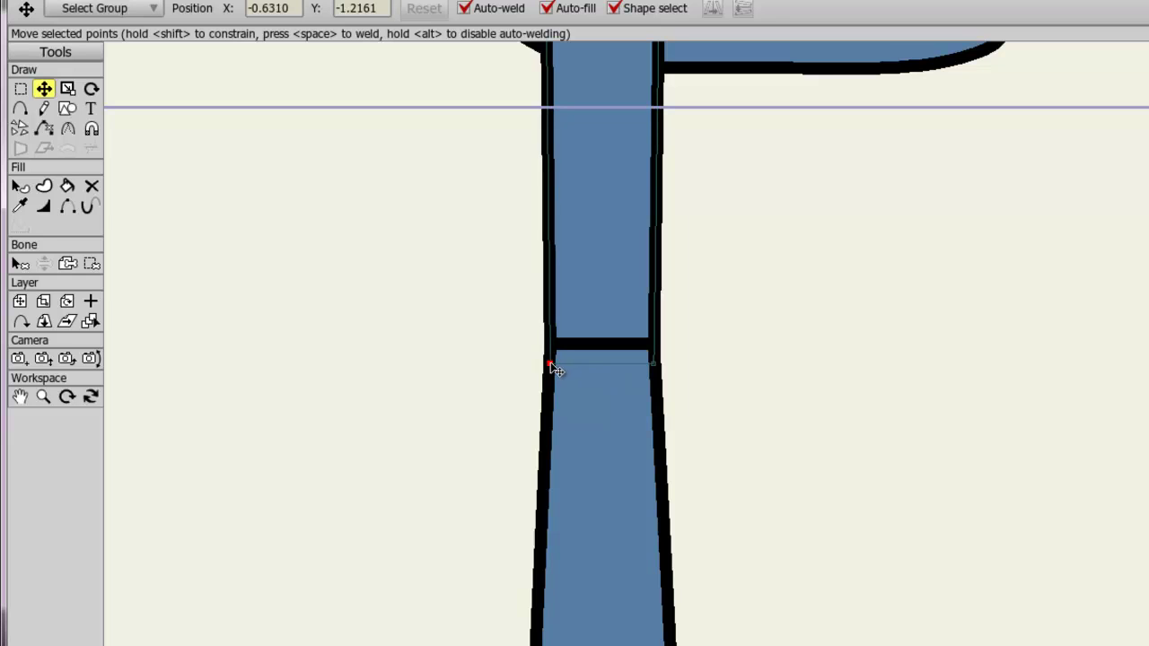
left_click(795, 377)
Add a point midway along the upper leg's top edge and hide both halves of that edge's outline inside the hips
scroll(785, 400, "down", 3)
scroll(875, 431, "up", 1)
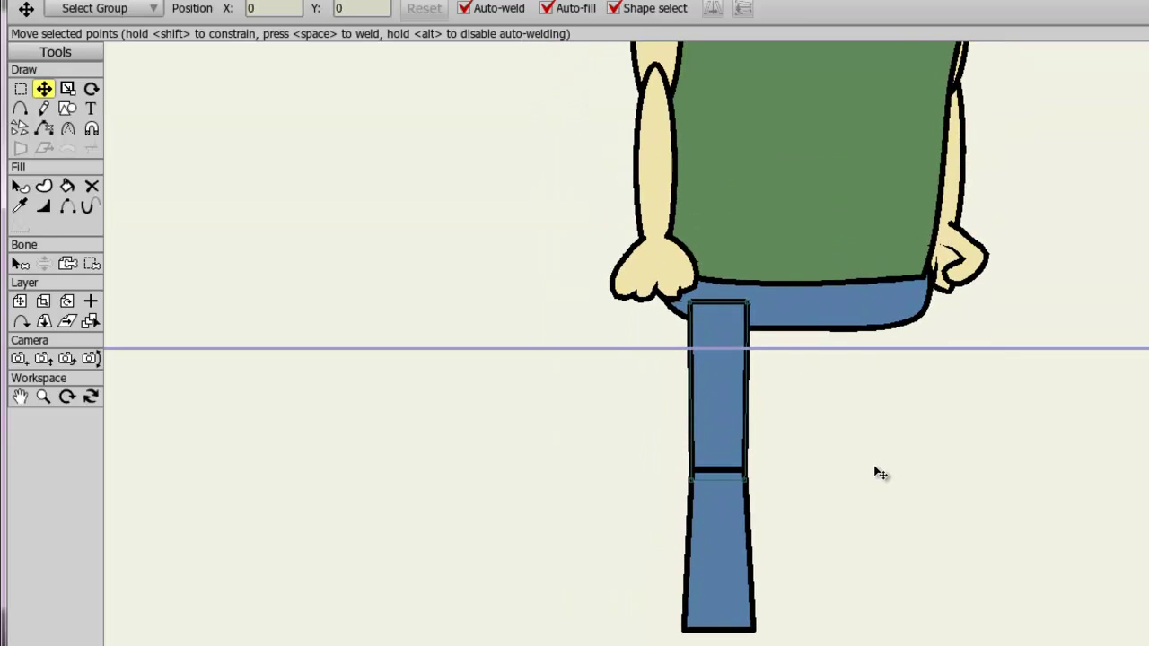
scroll(869, 445, "up", 1)
scroll(869, 447, "down", 3)
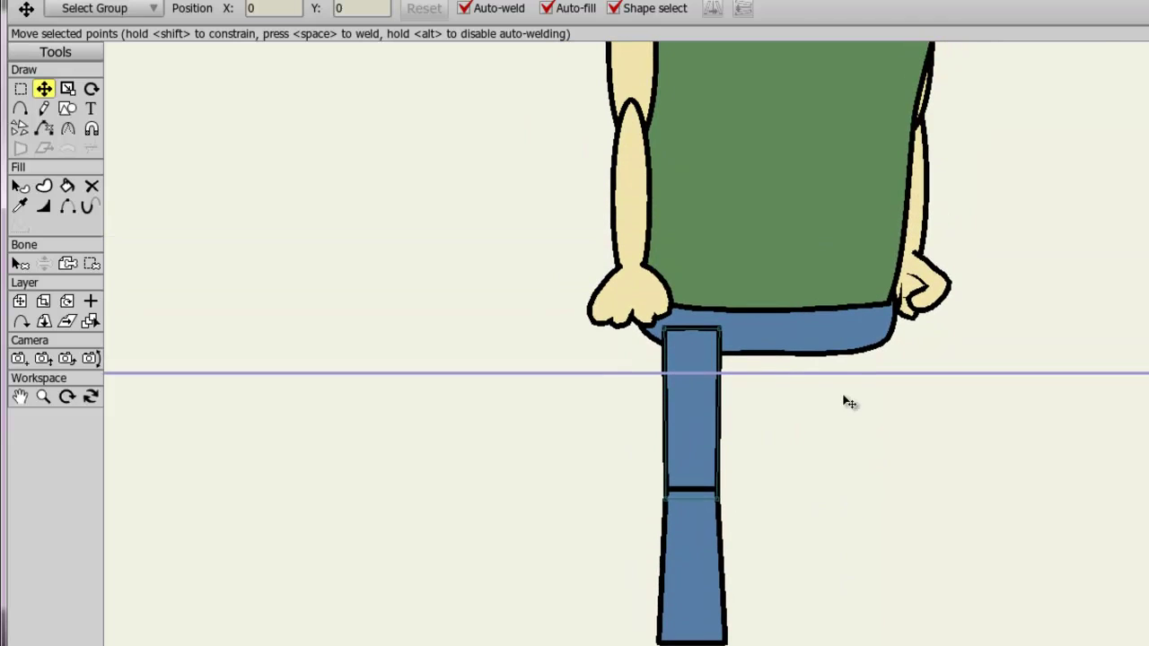
scroll(847, 401, "up", 3)
scroll(826, 354, "up", 1)
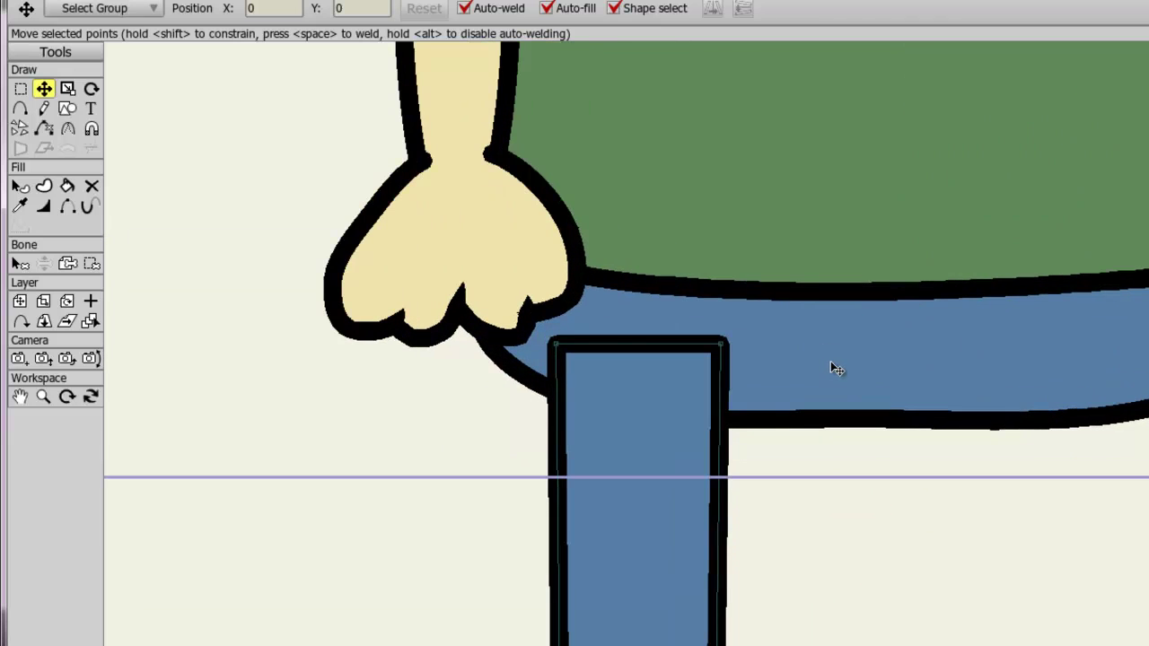
left_click(20, 107)
left_click(639, 344)
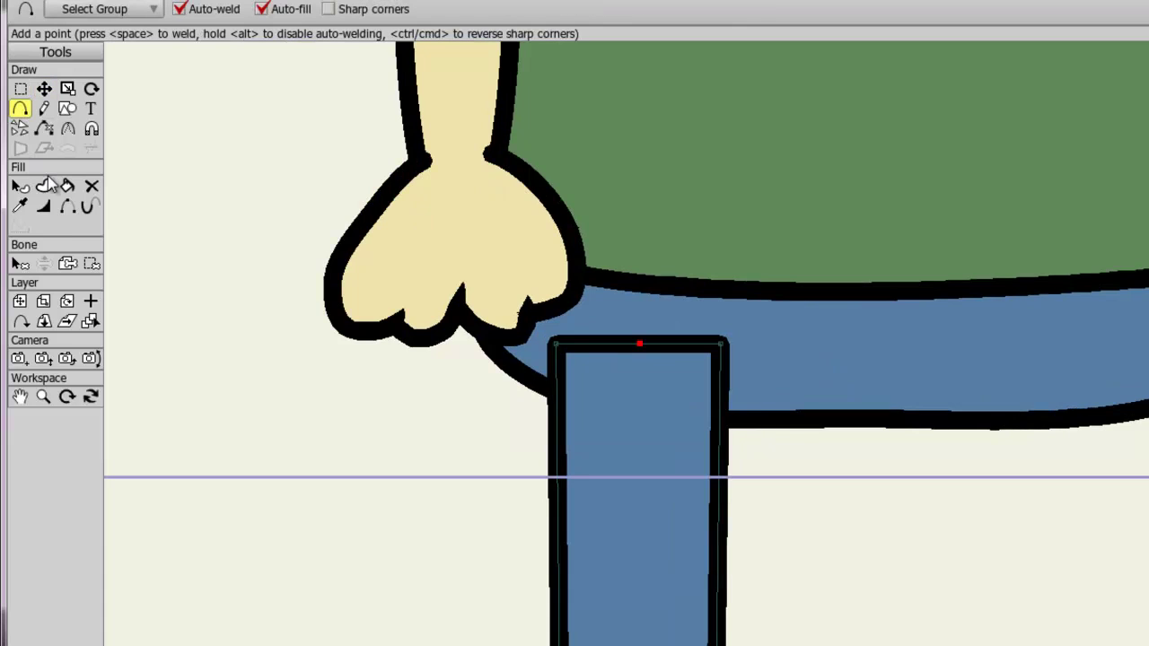
left_click(68, 209)
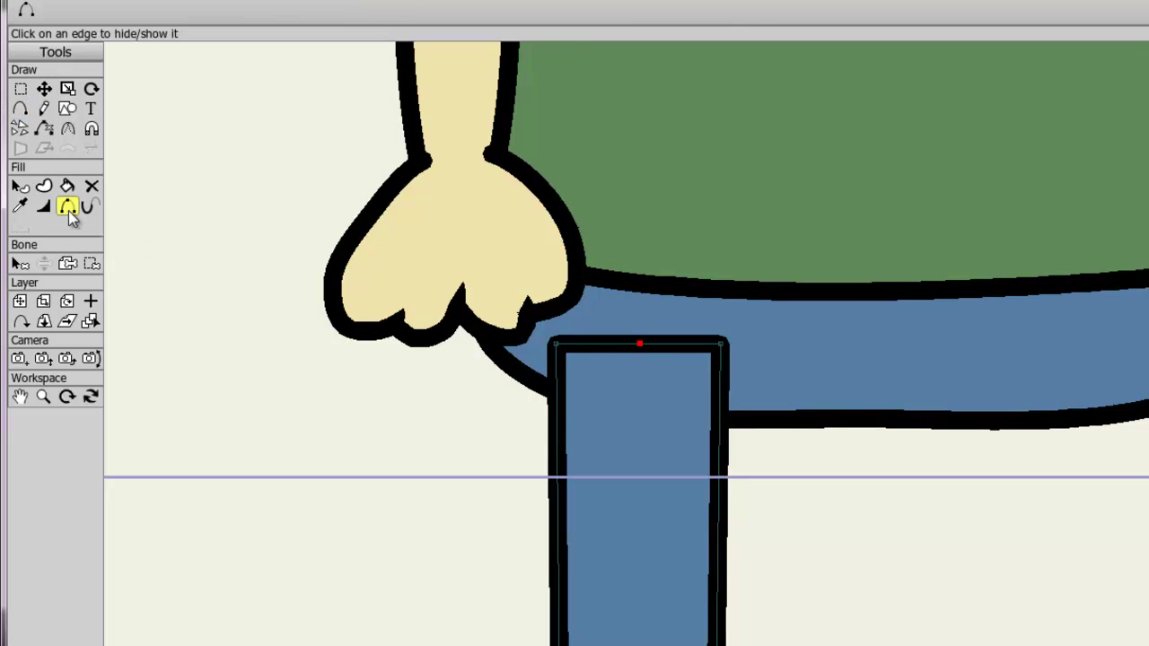
left_click(638, 344)
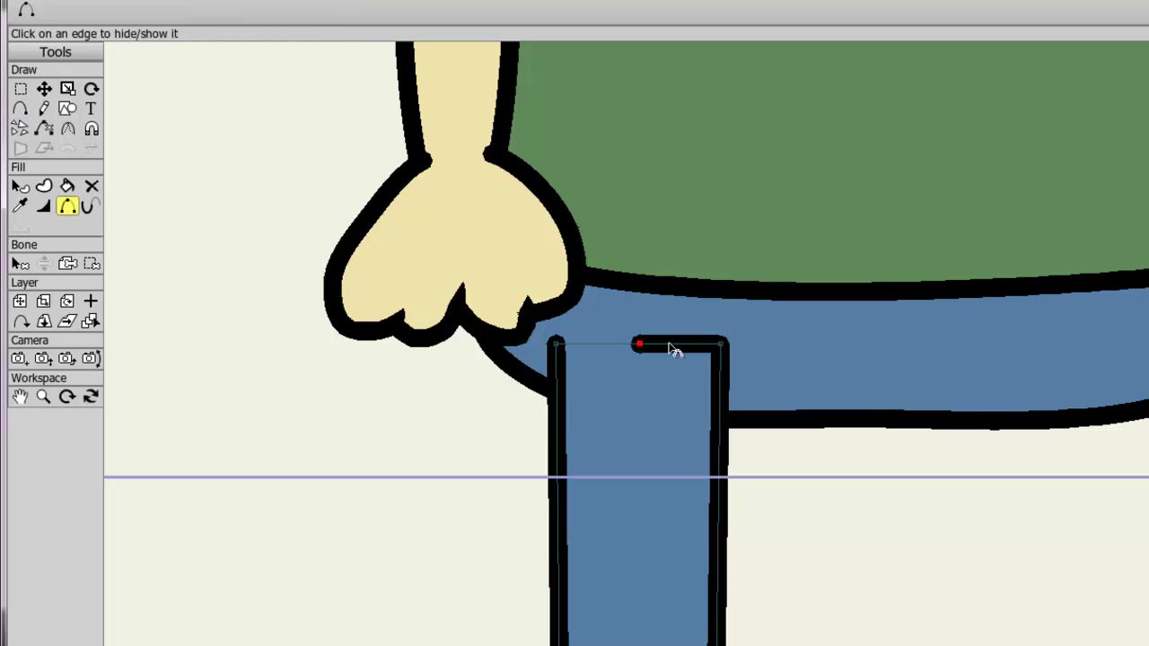
scroll(808, 492, "down", 4)
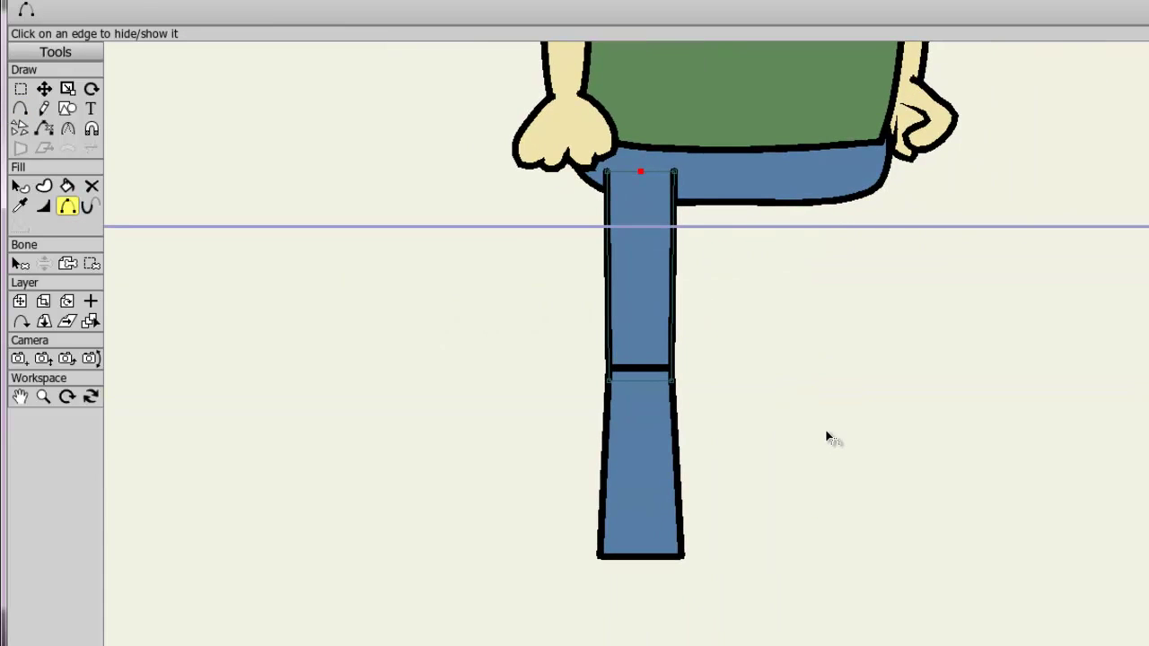
scroll(826, 436, "down", 3)
scroll(760, 482, "up", 2)
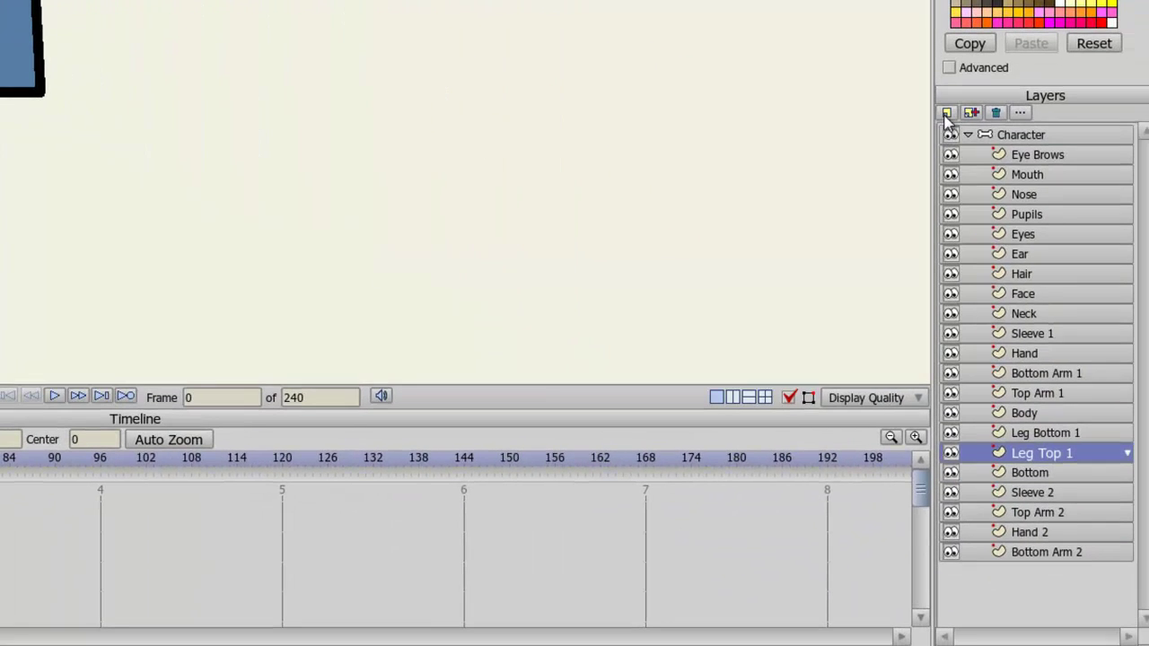
Add a vector layer named Foot 1 and place it directly below Leg Top 1
left_click(946, 114)
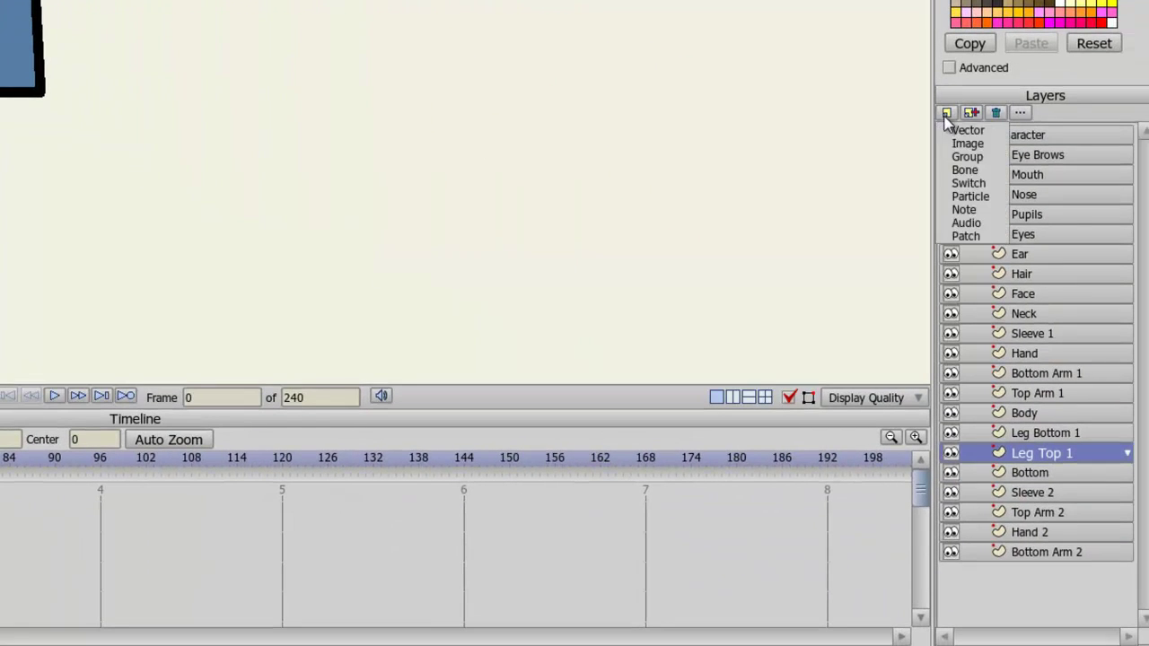
left_click(957, 130)
type("F")
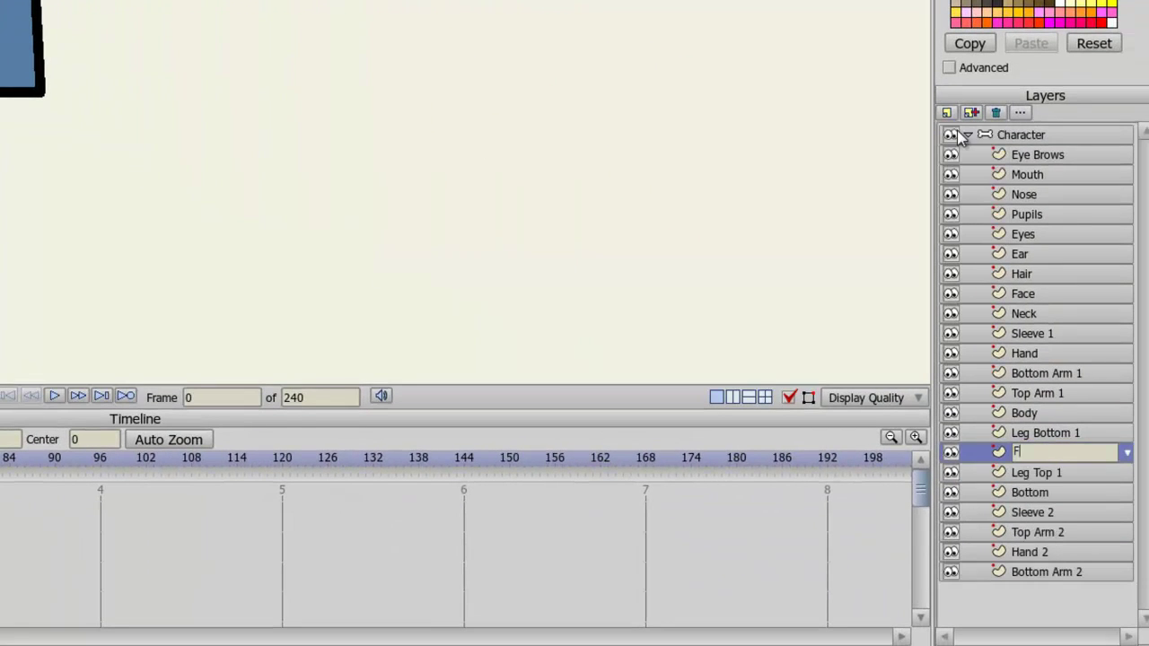
type("oot")
key("Return")
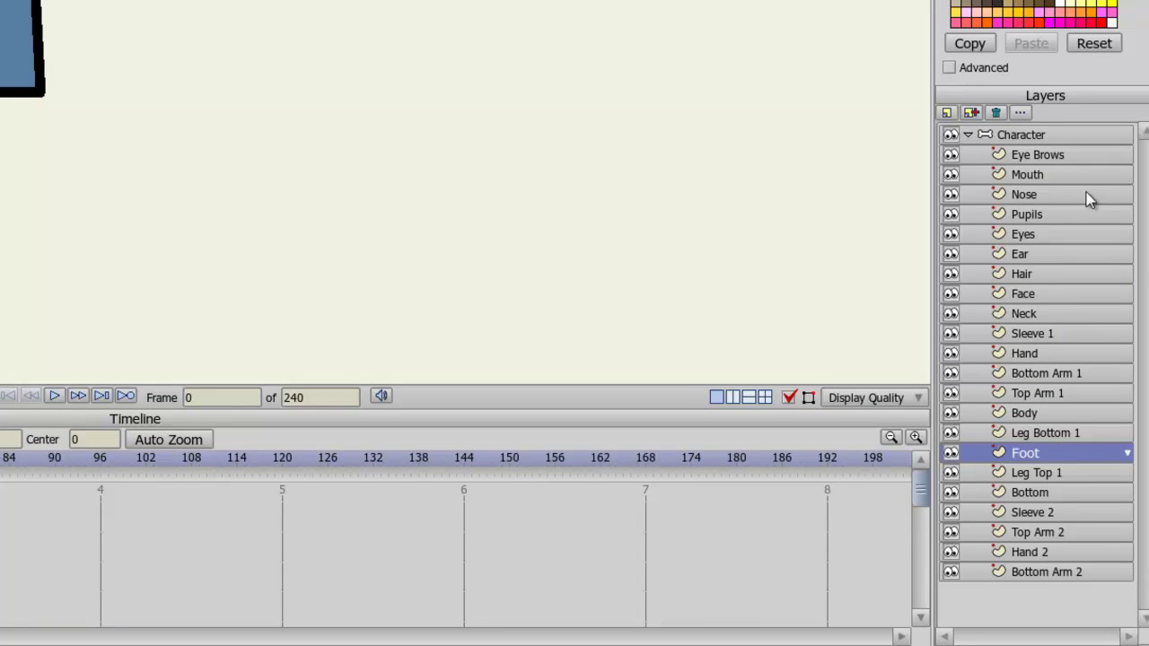
double_click(1045, 451)
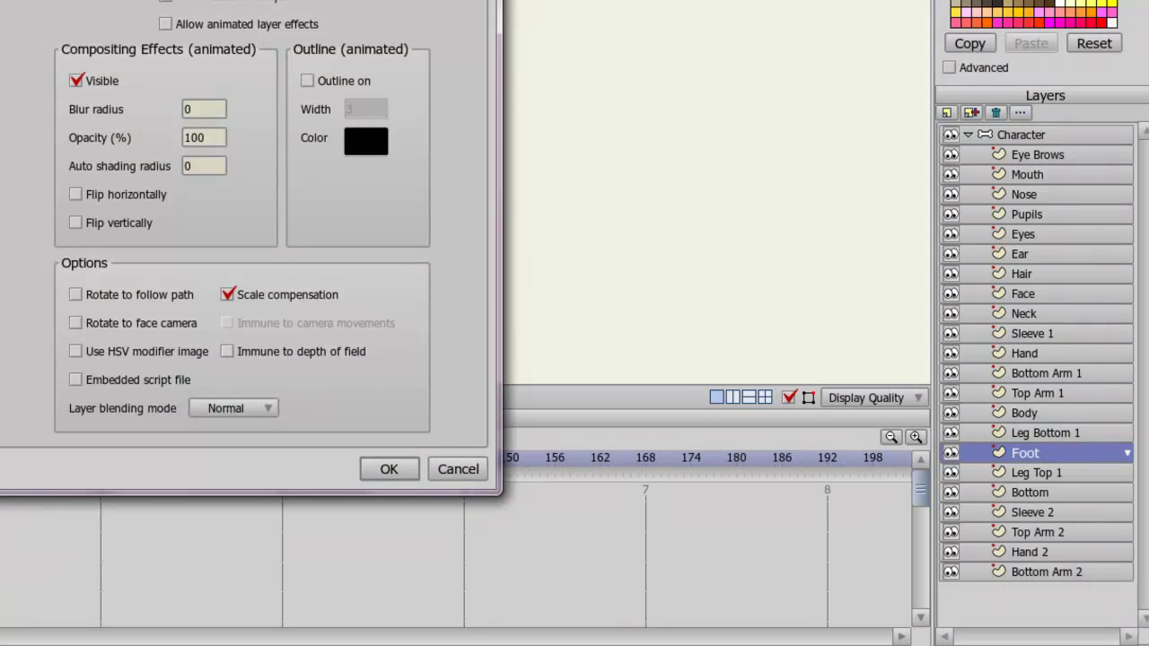
left_click(386, 470)
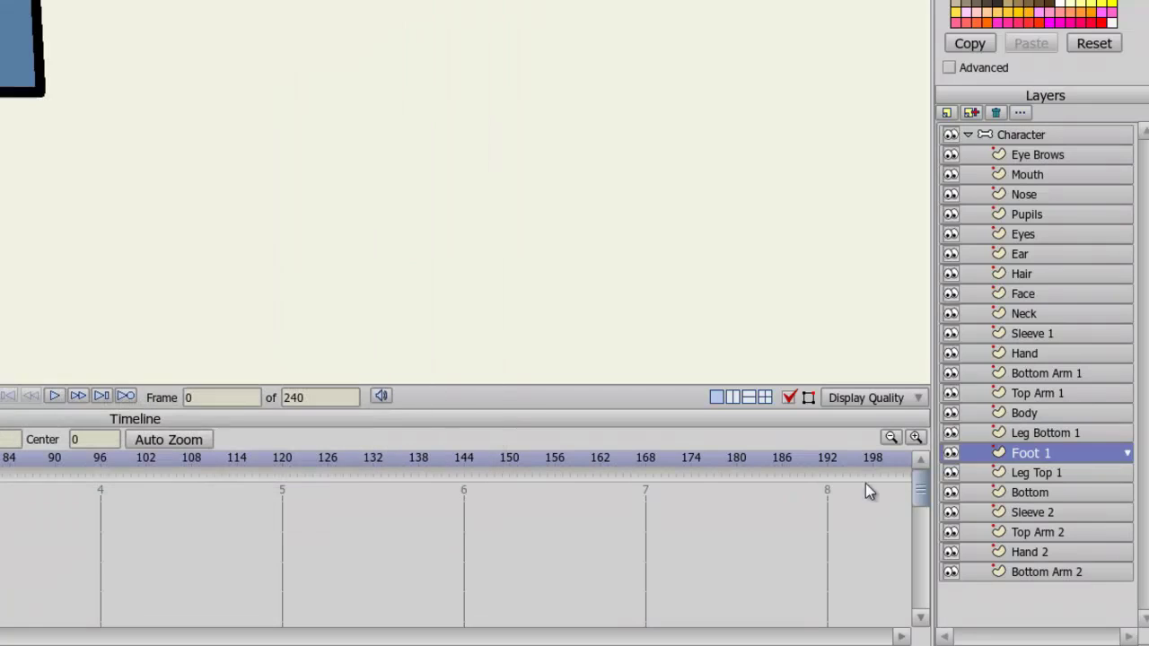
left_click_drag(1043, 454, 1047, 476)
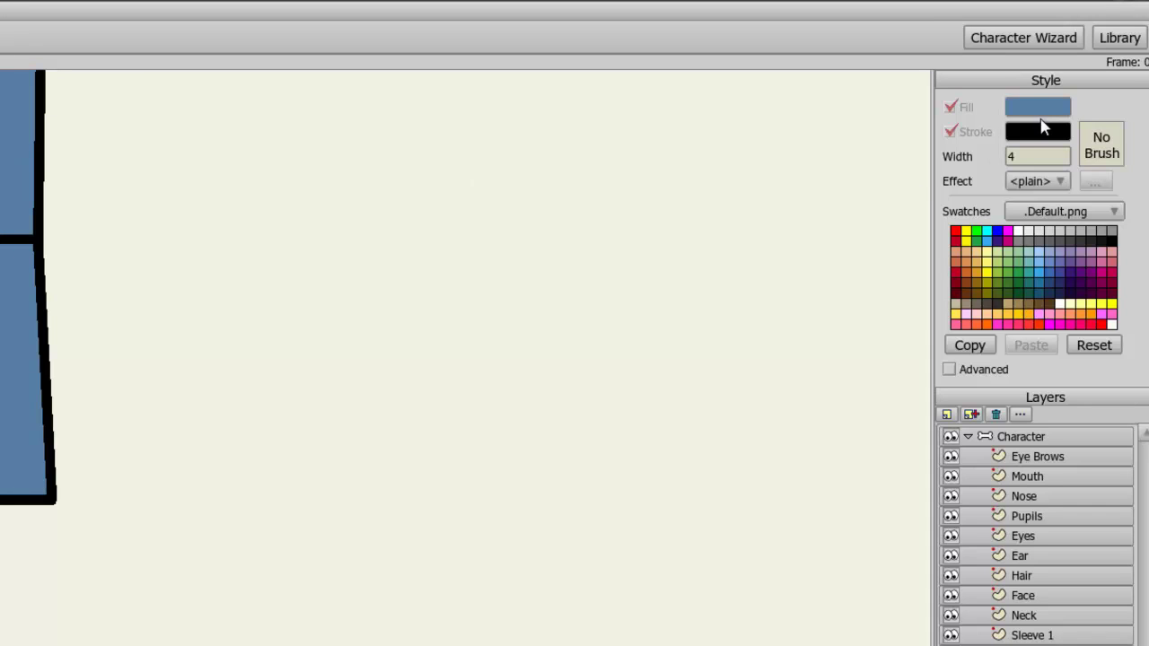
Set the fill colour for new shapes to a dark greyish brown
left_click(1042, 112)
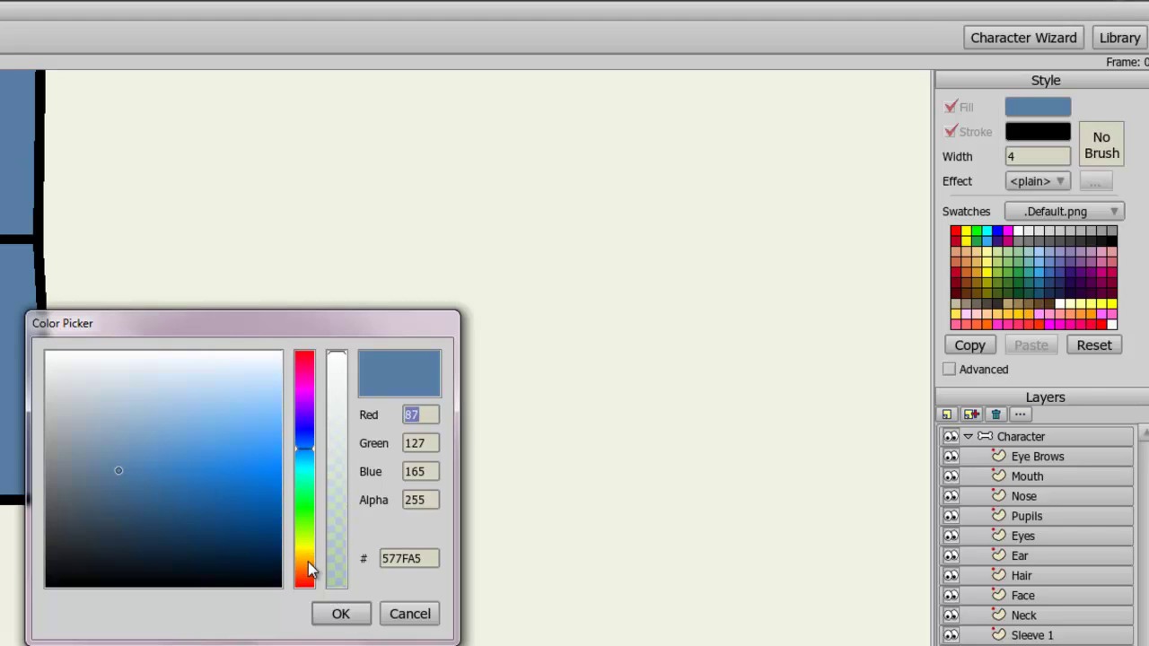
left_click_drag(307, 563, 306, 573)
left_click_drag(72, 523, 73, 520)
left_click(340, 616)
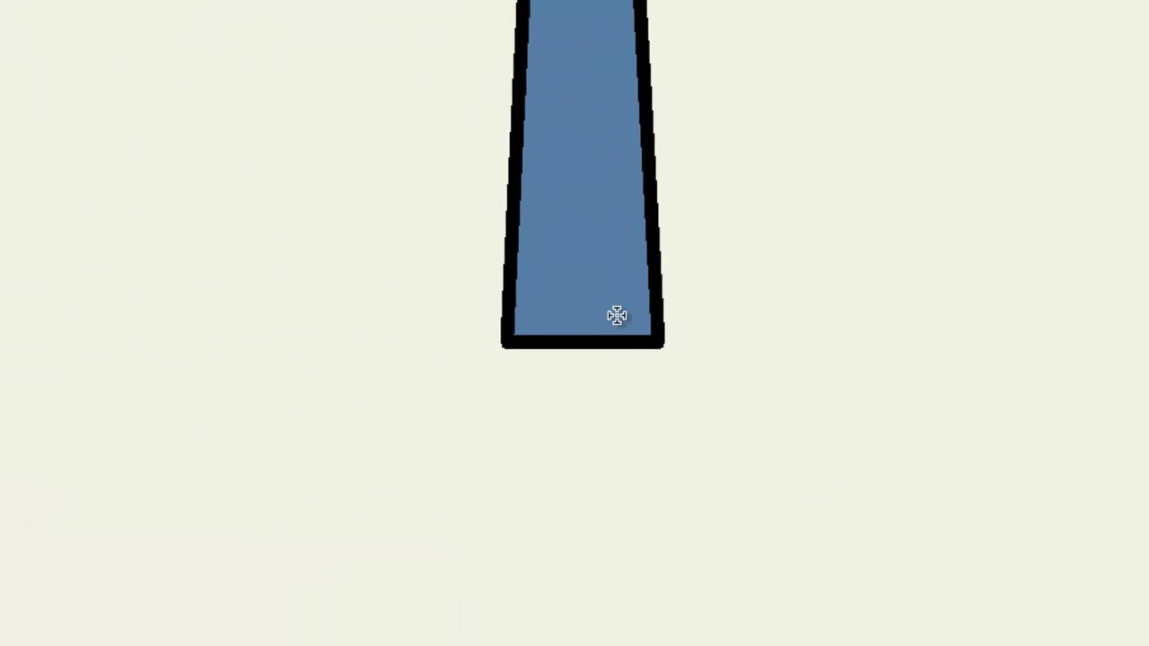
Draw a closed shoe shape with a flat sole and forward toe, its ankle tucked inside the trouser leg, and shift it slightly toward the toe
mouse_move(617, 308)
left_mouse_down()
mouse_move(617, 397)
mouse_move(632, 394)
mouse_move(620, 406)
mouse_move(765, 373)
mouse_move(843, 410)
mouse_move(863, 436)
mouse_move(862, 471)
mouse_move(572, 449)
mouse_move(488, 472)
mouse_move(526, 384)
mouse_move(517, 302)
left_mouse_up()
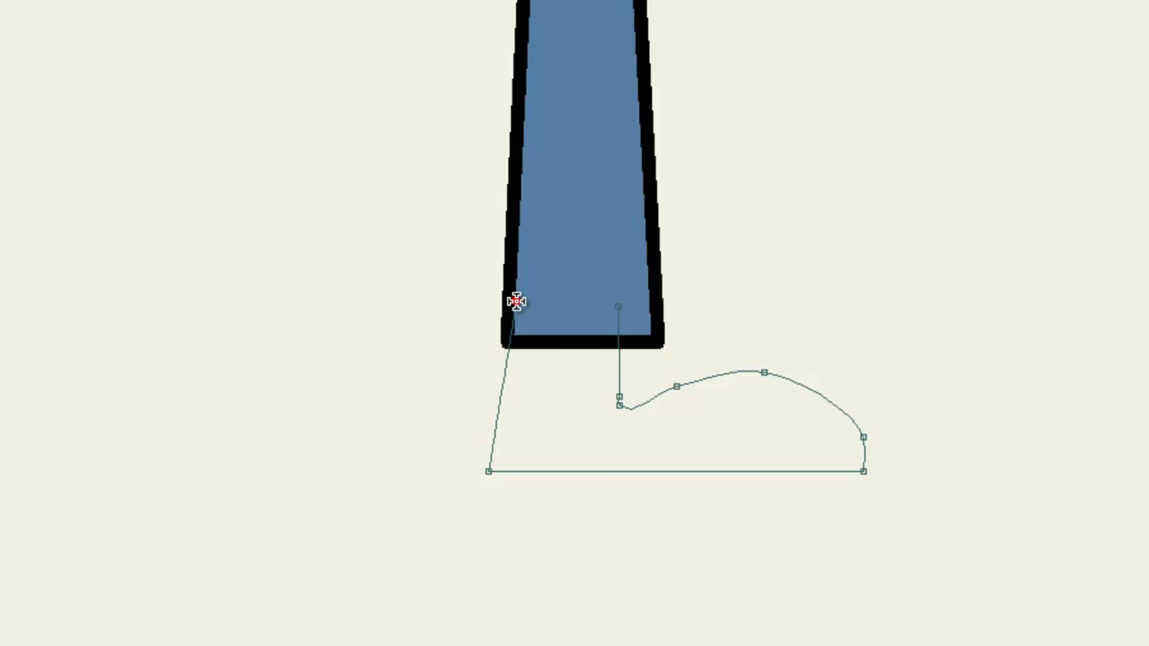
left_click(583, 302)
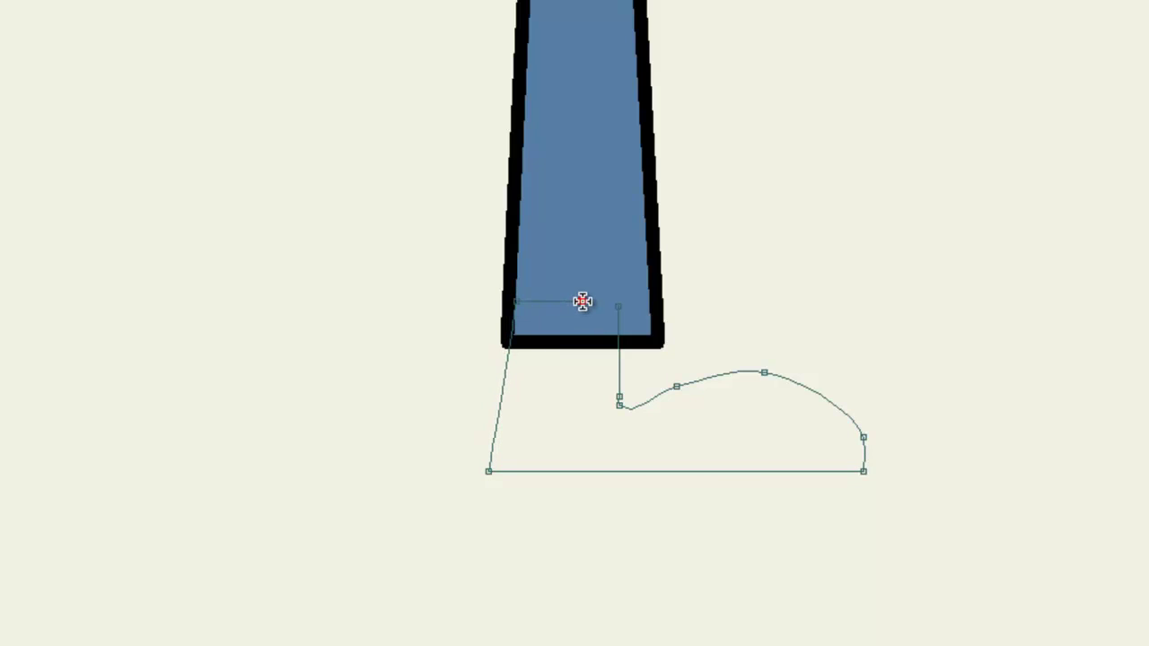
left_click(616, 307)
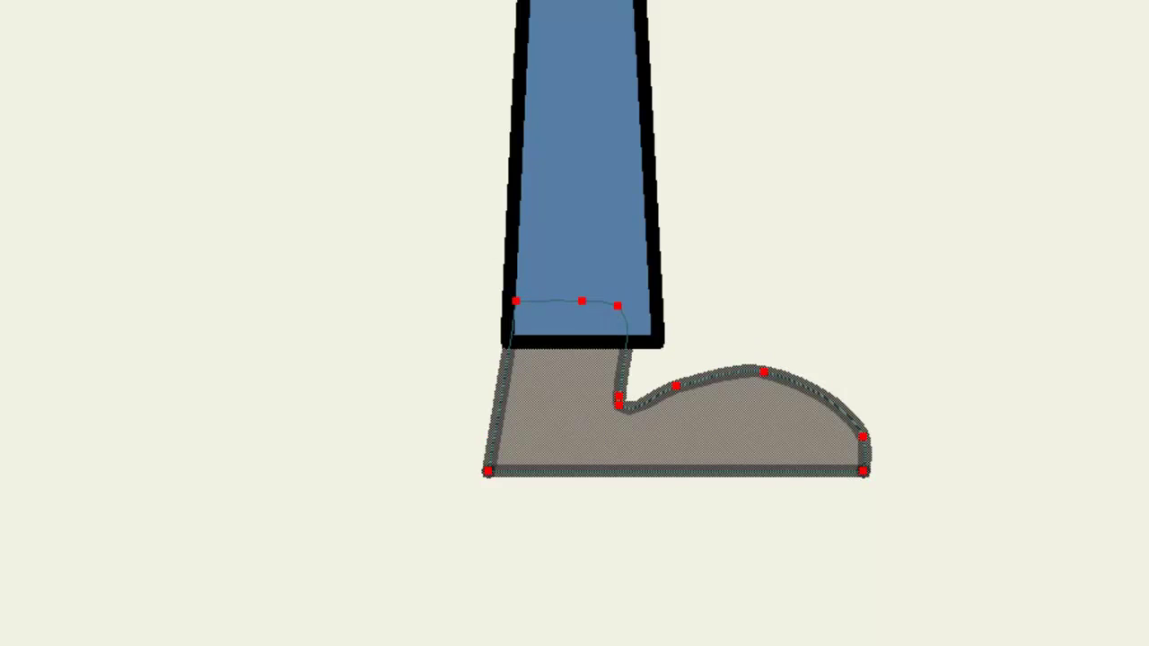
left_click_drag(541, 443, 562, 446)
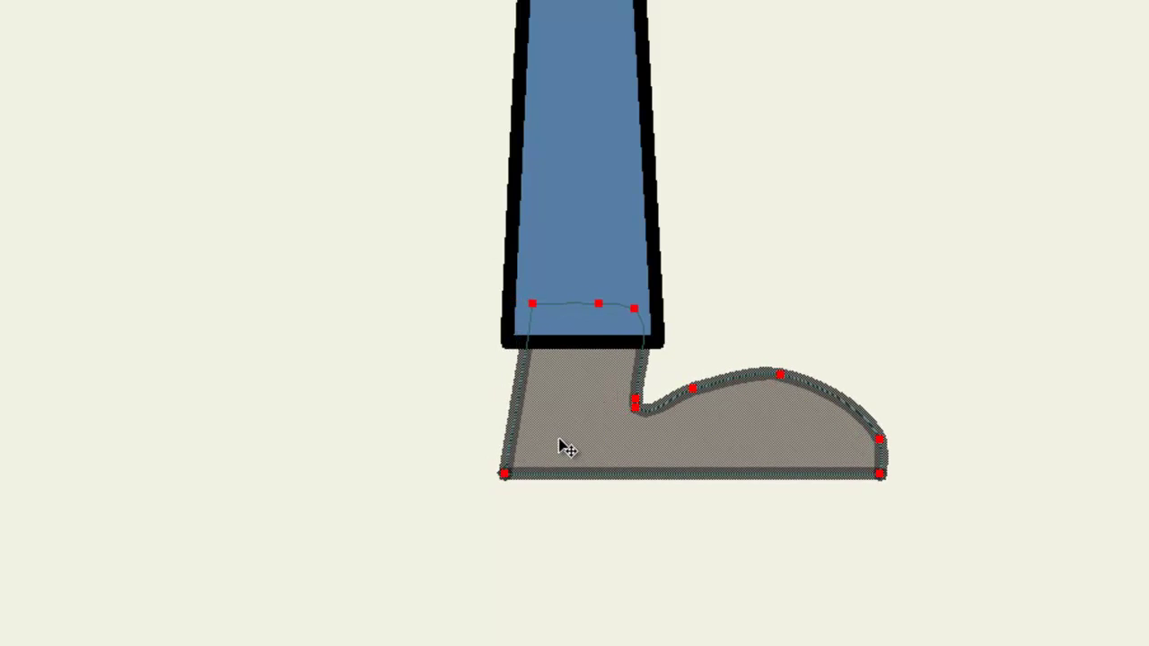
key("space")
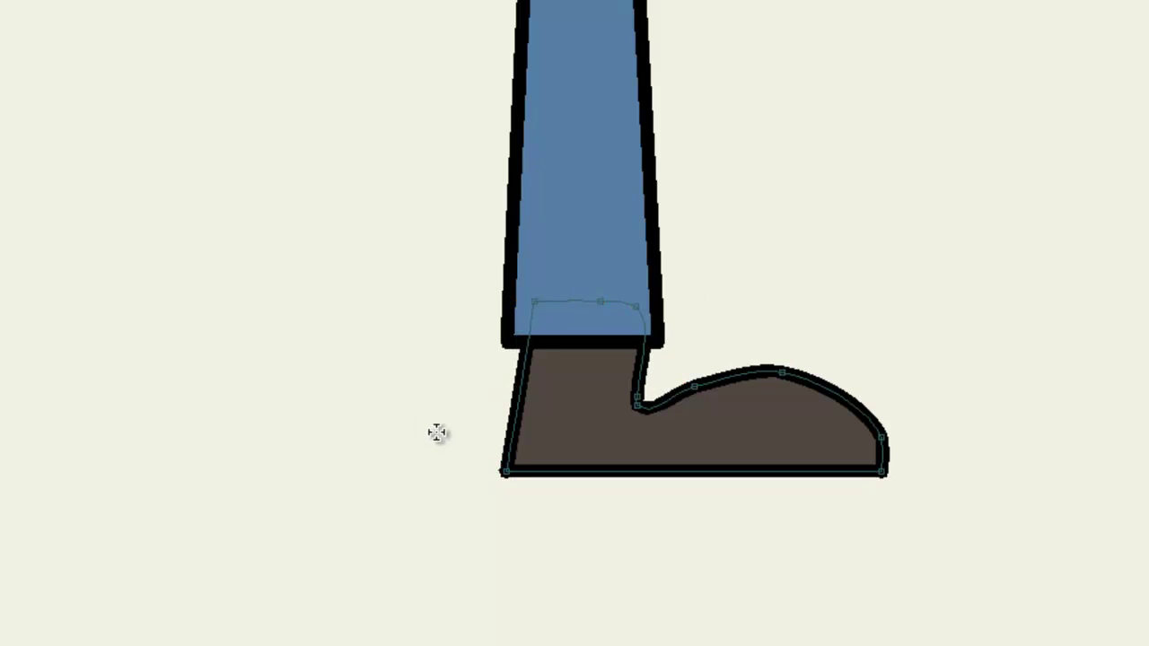
Add a point above the heel to curve the shoe's back edge inward, and undo the unwanted change to the heel corner
left_click(511, 430)
left_click_drag(512, 430, 507, 475)
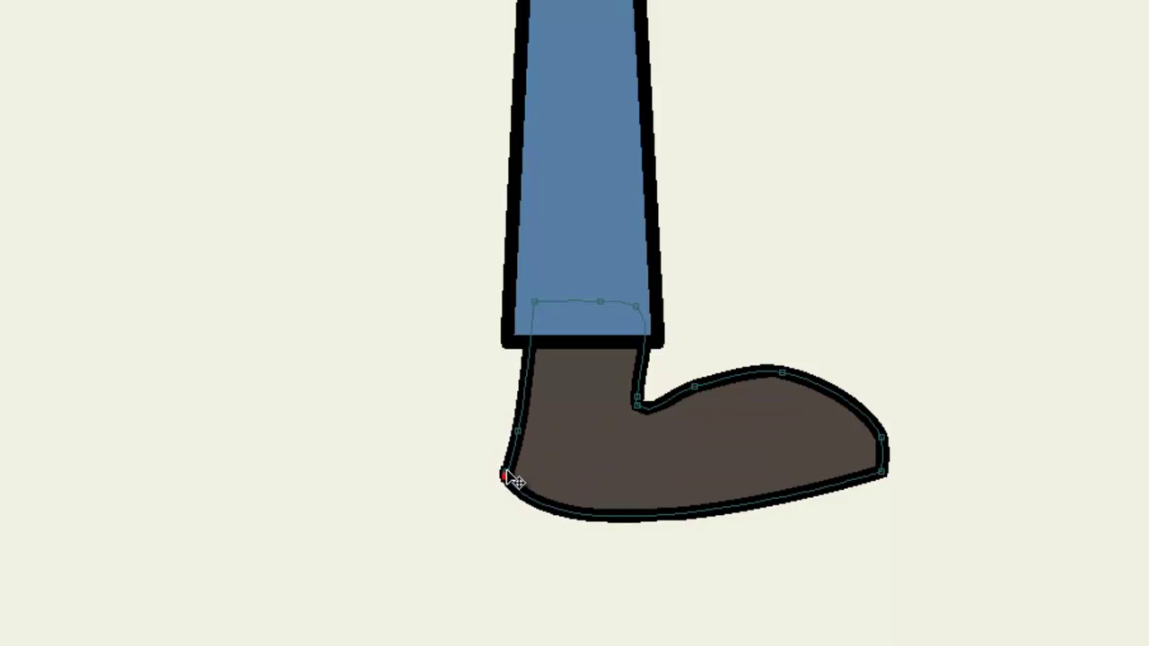
key("ctrl+z")
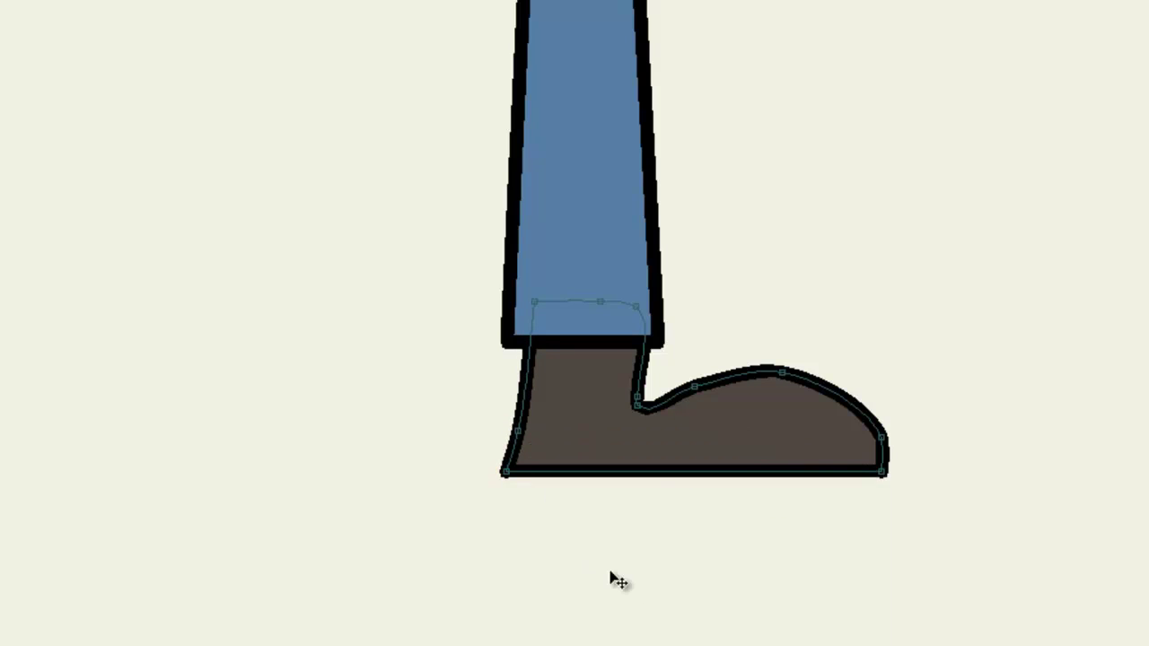
Duplicate the Leg Bottom 1 layer and select the copy directly above it
scroll(941, 472, "up", 3)
scroll(903, 498, "down", 1)
scroll(903, 498, "up", 2)
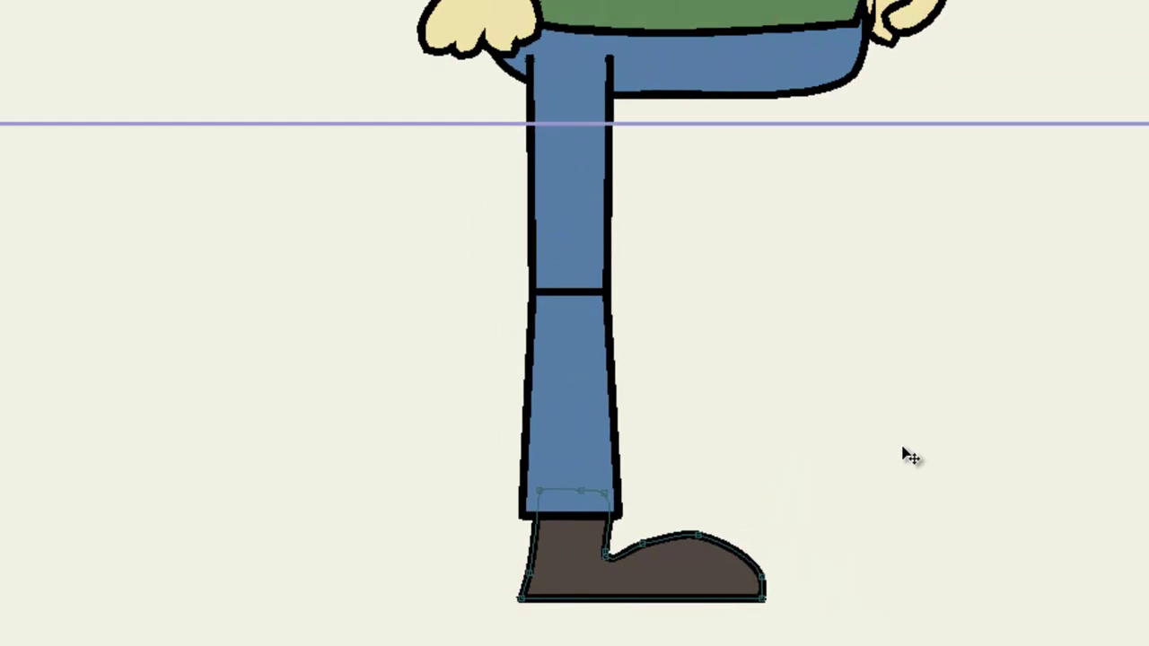
scroll(859, 428, "down", 2)
scroll(877, 422, "up", 2)
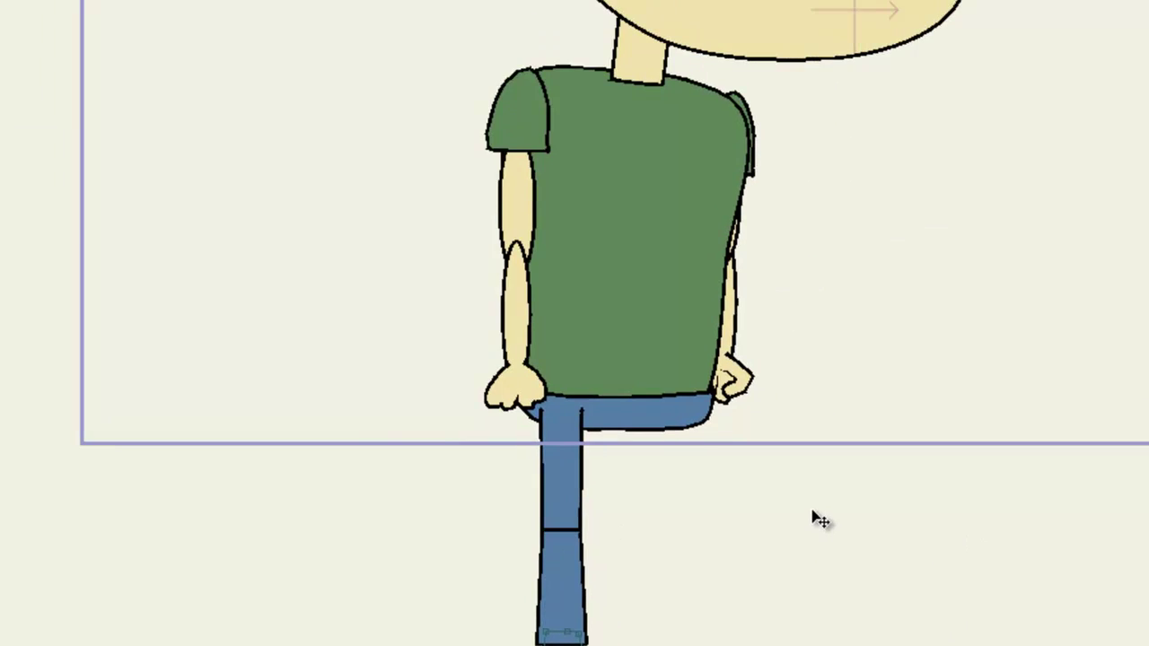
scroll(819, 520, "up", 2)
scroll(772, 180, "down", 1)
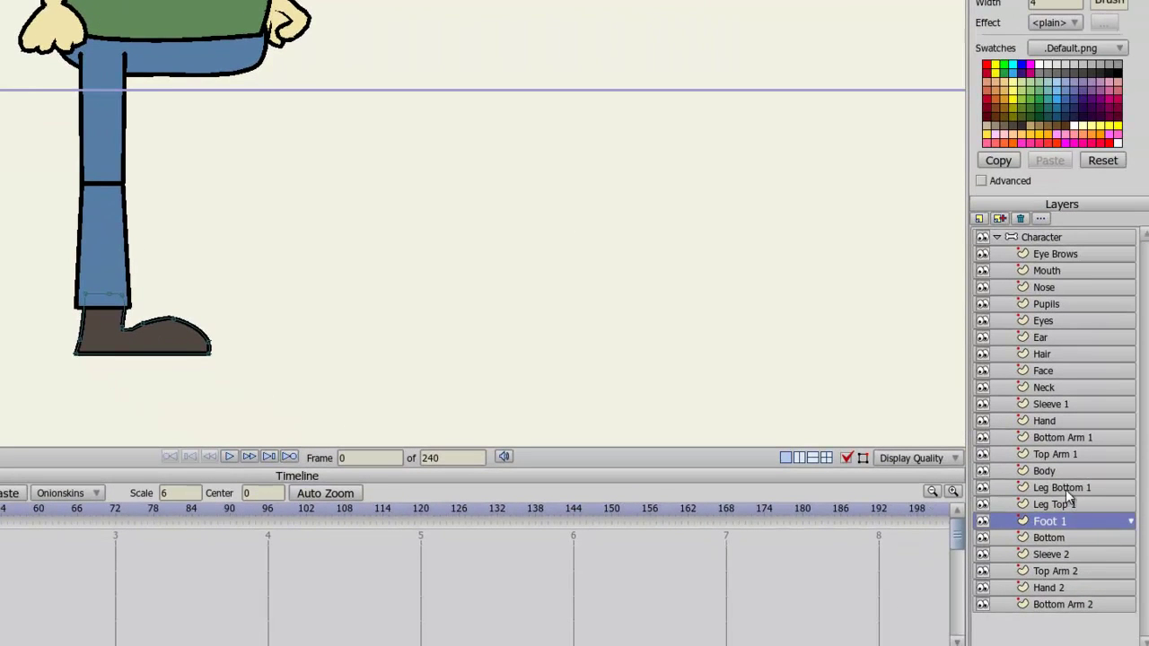
left_click(1064, 487)
scroll(686, 287, "up", 1)
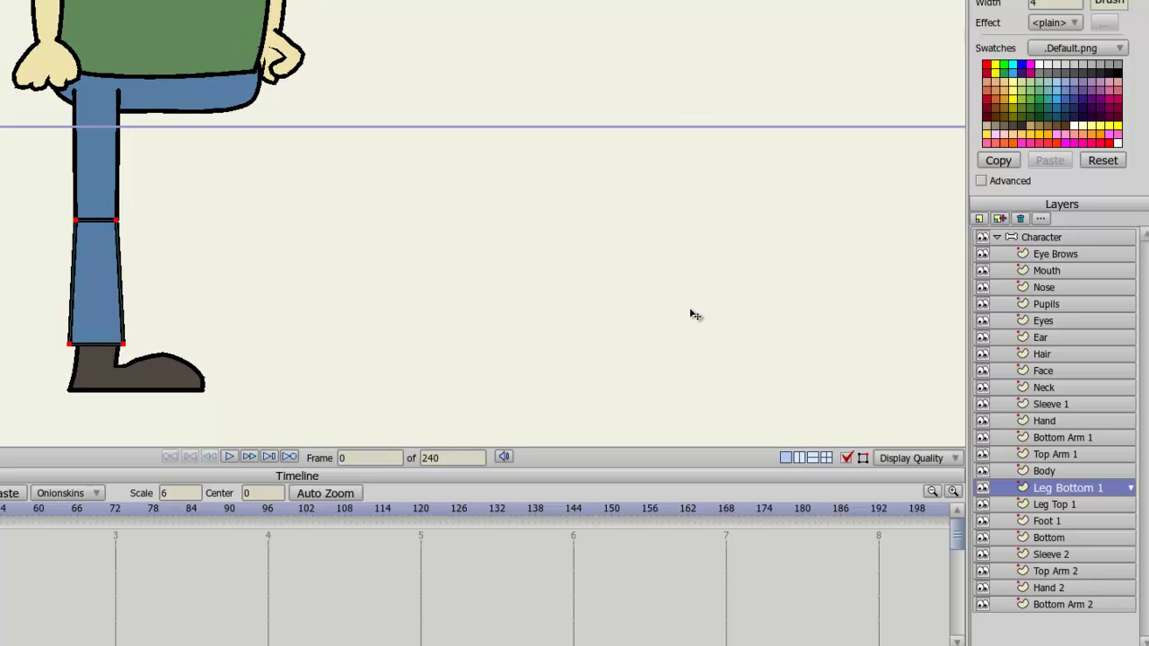
left_click(999, 220)
left_click(1058, 455)
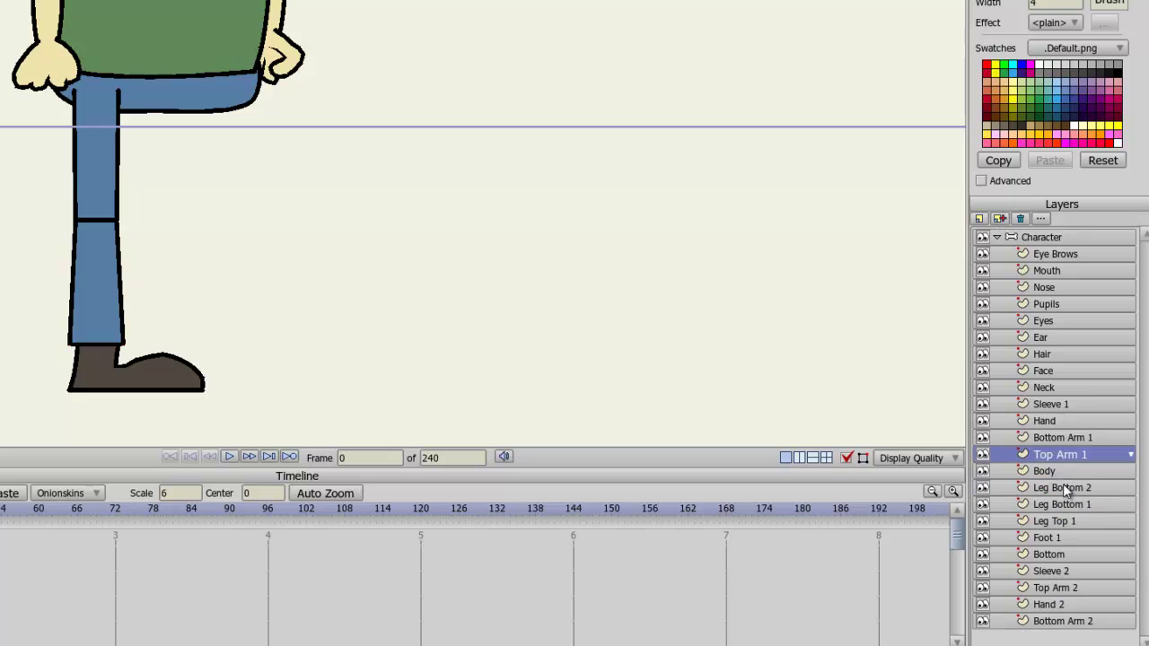
left_click(1063, 485)
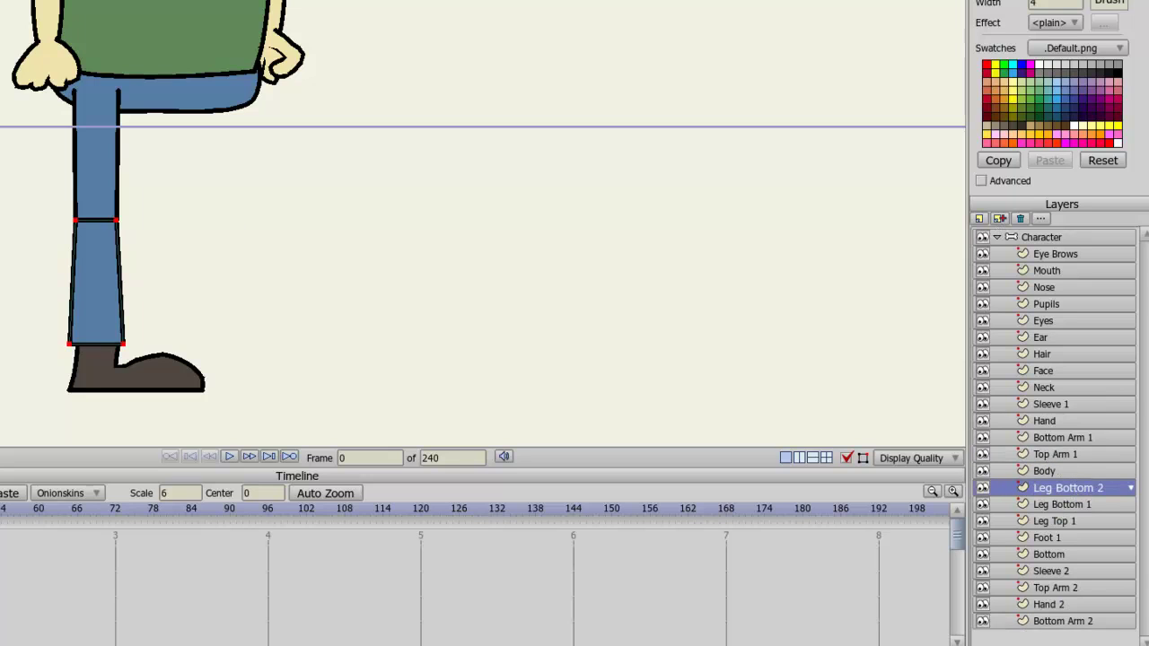
Move Leg Bottom 2 out to the second leg's position, duplicate Leg Top 1 as Leg Top 2, and place the copy directly above it
left_click_drag(100, 296, 215, 297)
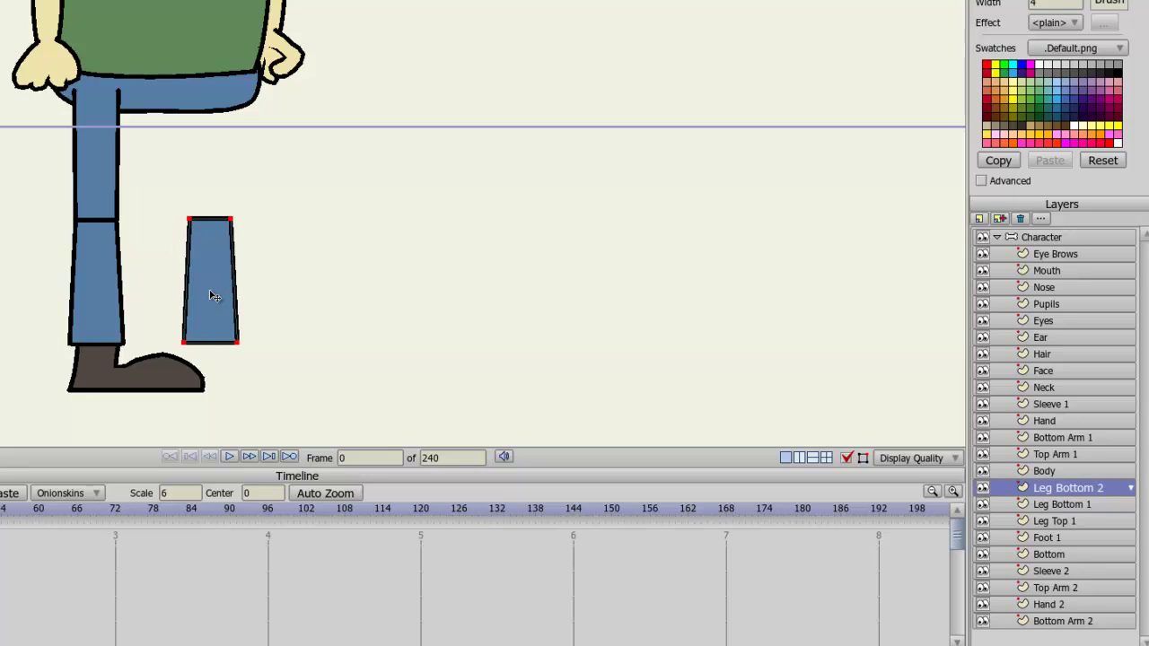
left_click(1060, 521)
left_click(1000, 218)
left_click(1063, 413)
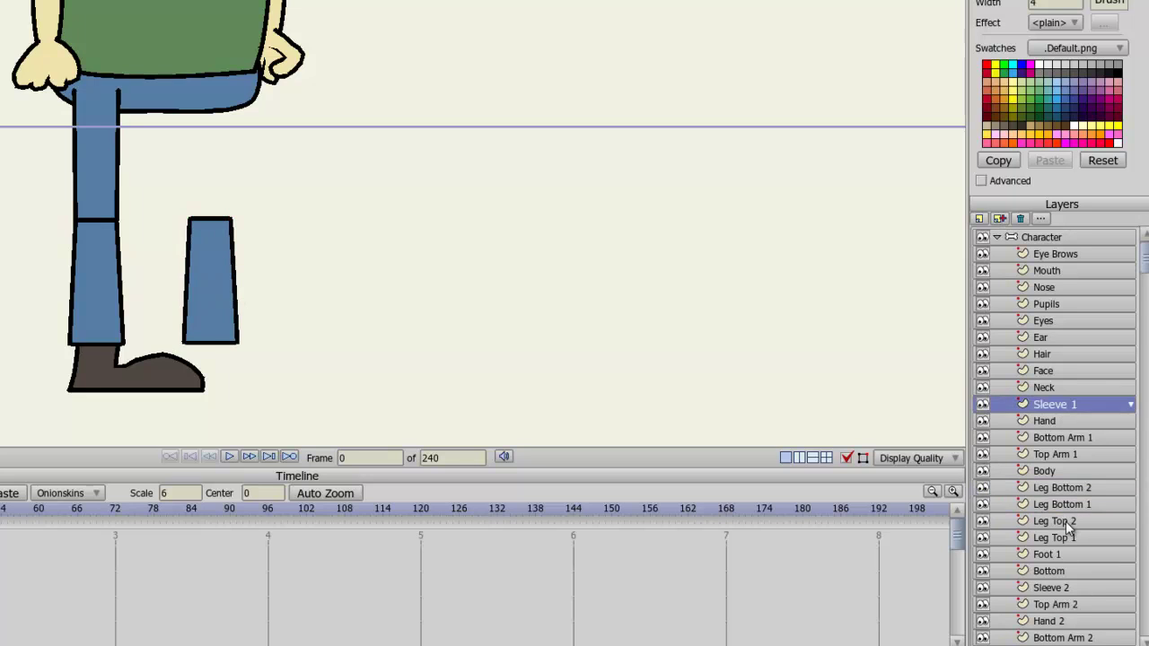
left_click(1069, 529)
left_click_drag(79, 160, 200, 164)
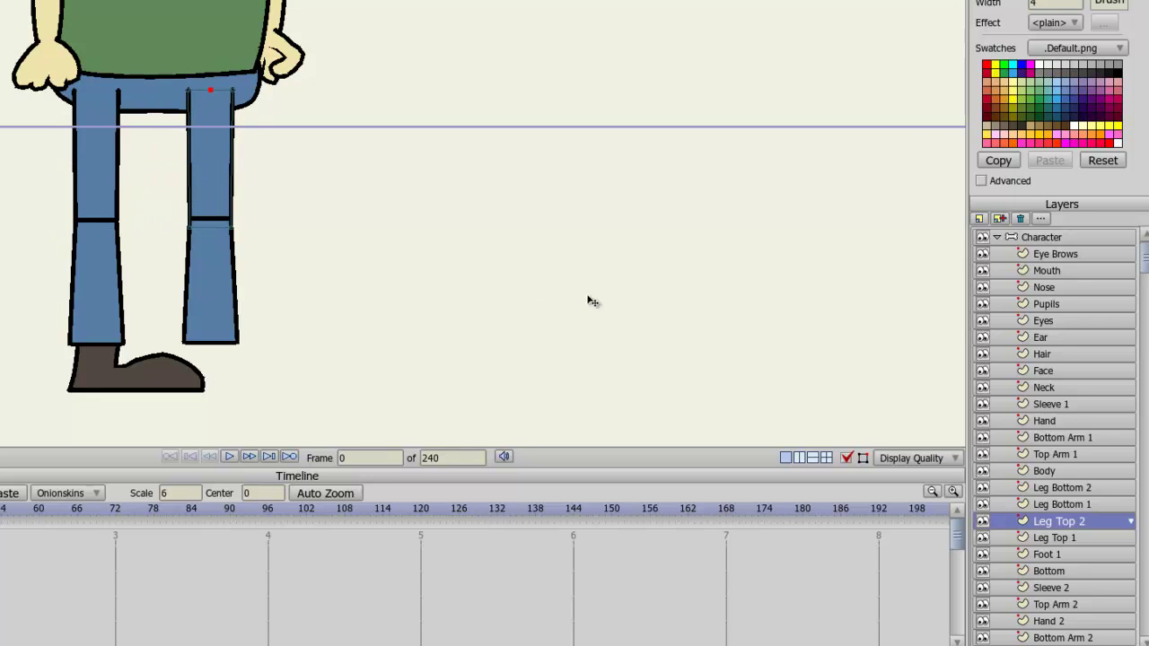
Duplicate the Foot 1 layer as Foot 2 and move the copied shoe under the second trouser leg
left_click(1059, 556)
left_click(1000, 218)
left_click(1046, 387)
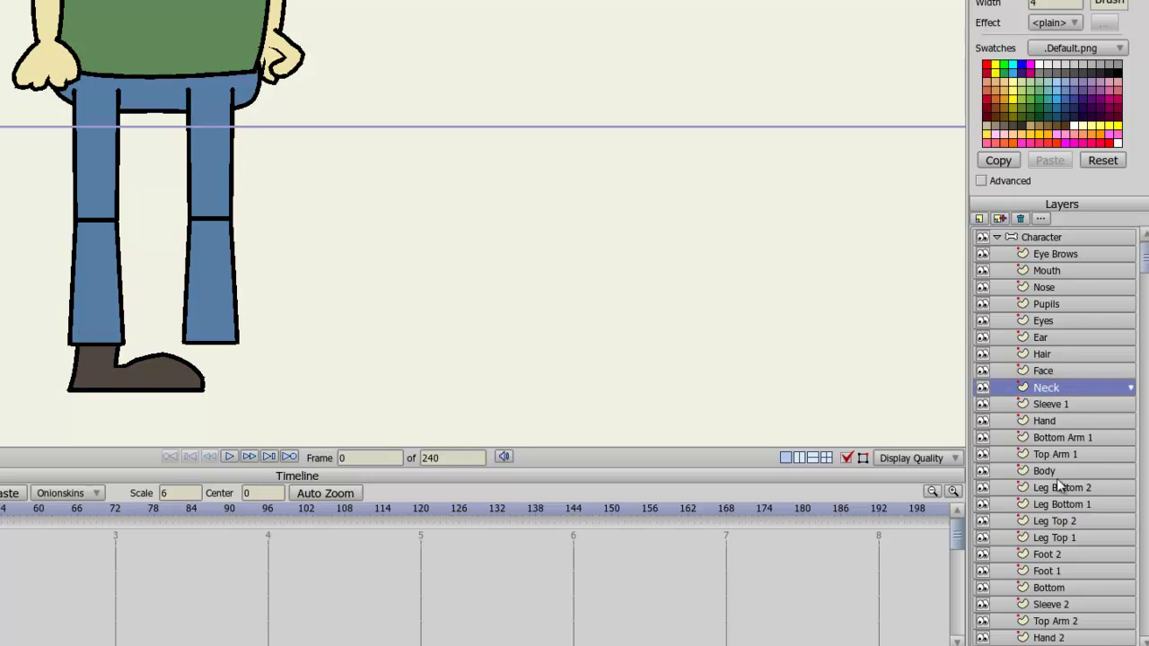
left_click(1048, 556)
left_click_drag(165, 386, 274, 386)
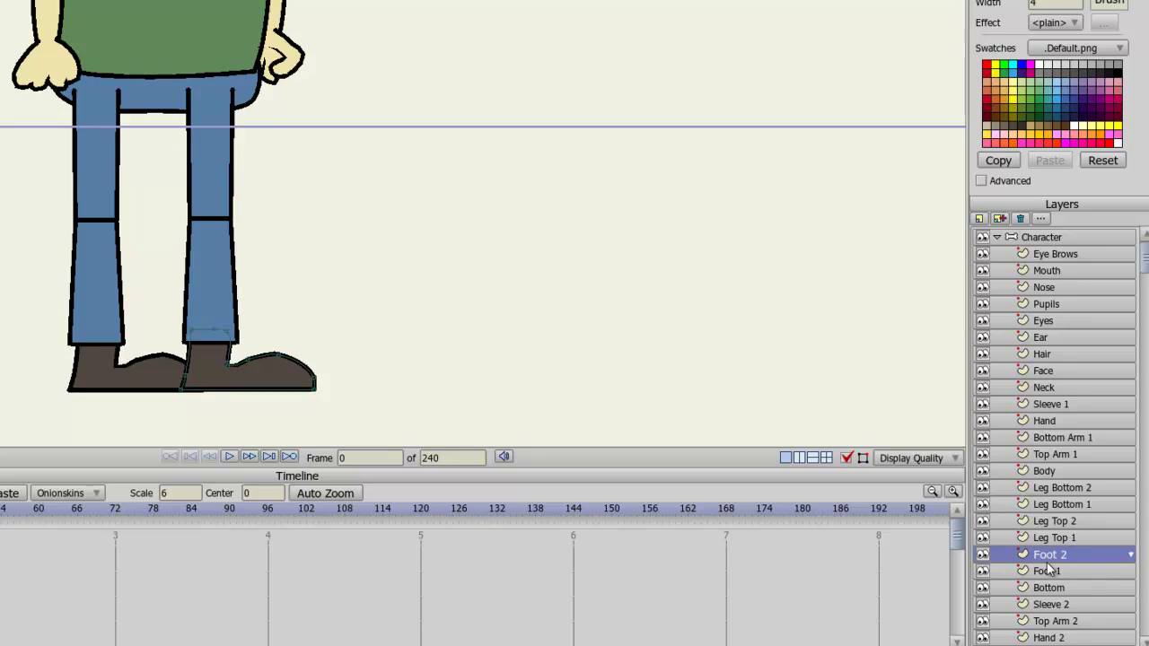
Reorder the layers so that Foot 1 sits above Leg Top 2 and Foot 2 sits below Leg Top 1
left_click_drag(1068, 554, 1067, 572)
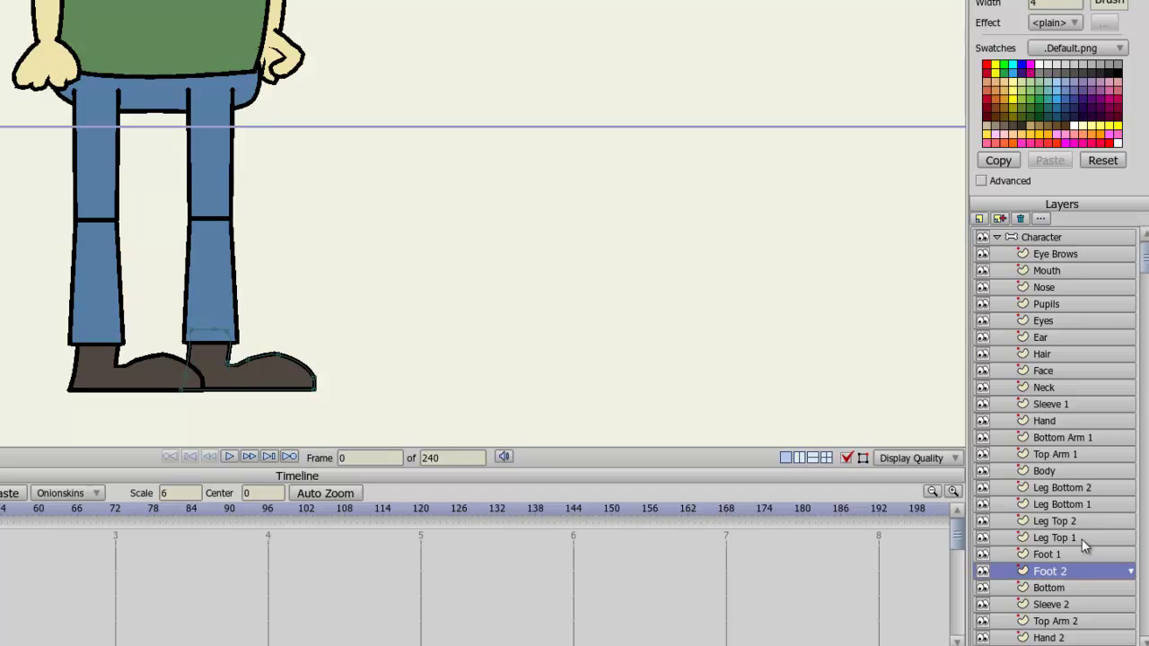
mouse_move(1071, 561)
left_mouse_down()
mouse_move(1067, 531)
mouse_move(1069, 553)
left_mouse_up()
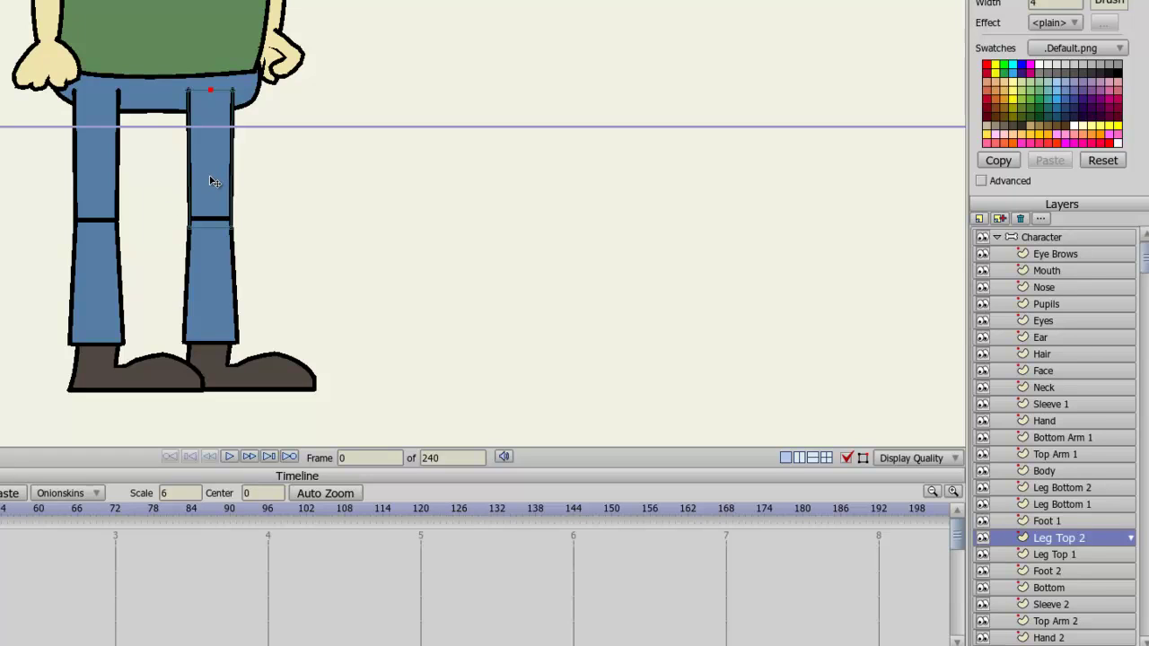
Shift the Leg Top 2, Leg Bottom 2 and Foot 2 shapes slightly toward the first leg, keeping the second leg's parts aligned
left_click_drag(212, 182, 199, 182)
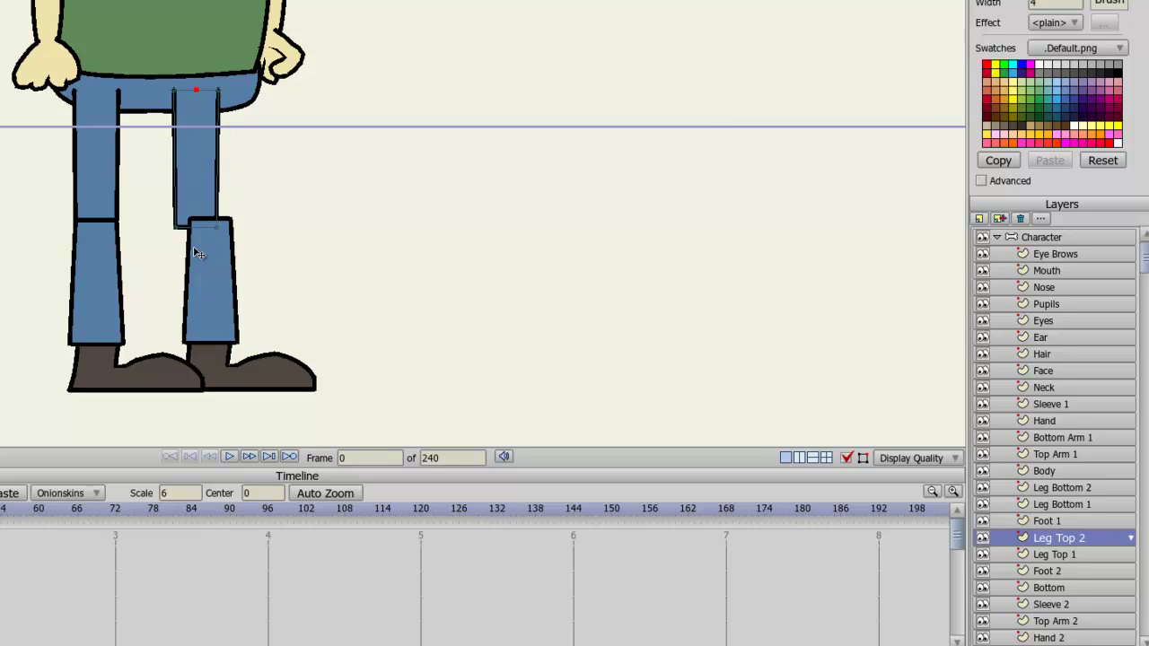
left_click(1046, 557)
left_click_drag(229, 276, 218, 279)
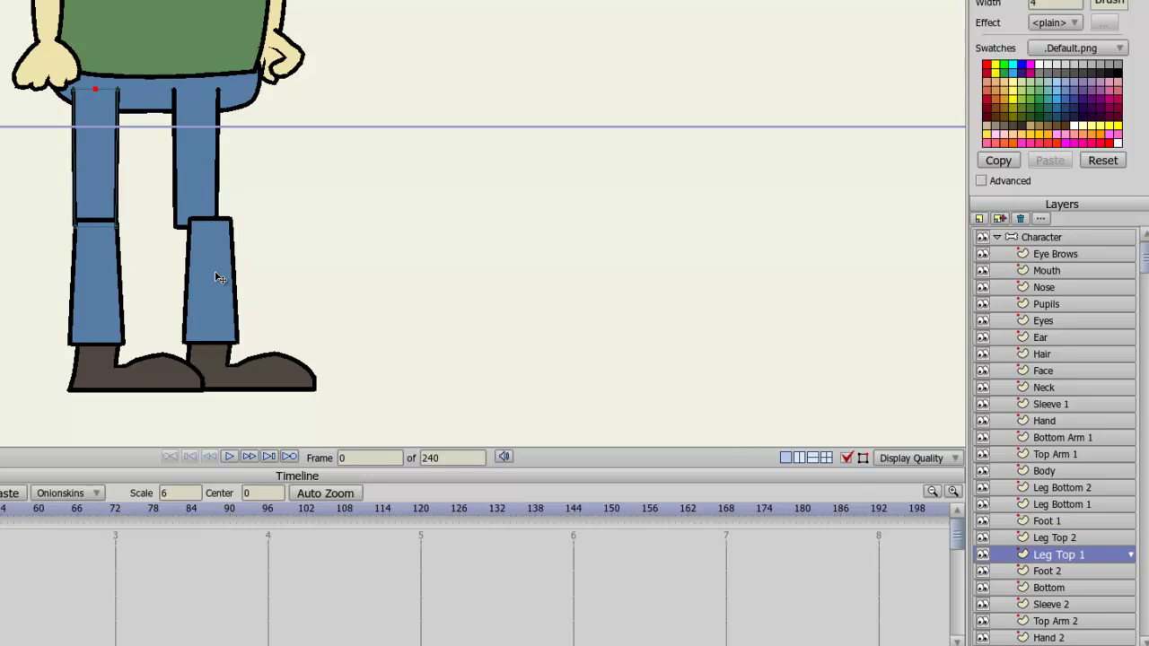
left_click(1064, 507)
left_click(1081, 487)
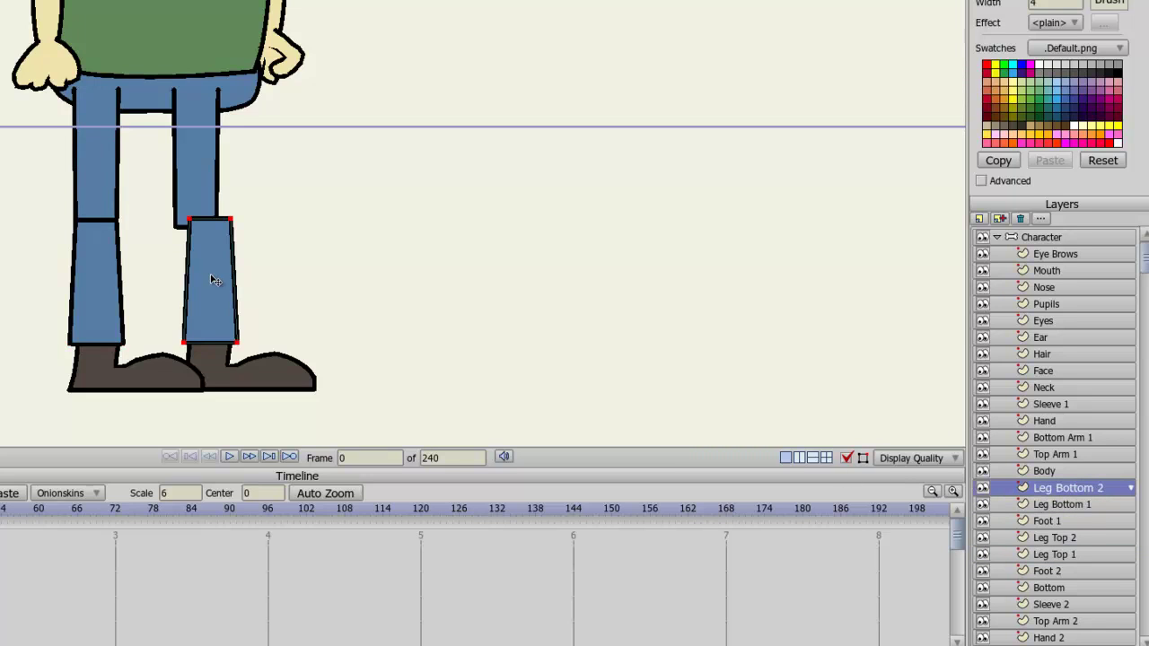
left_click_drag(216, 280, 197, 278)
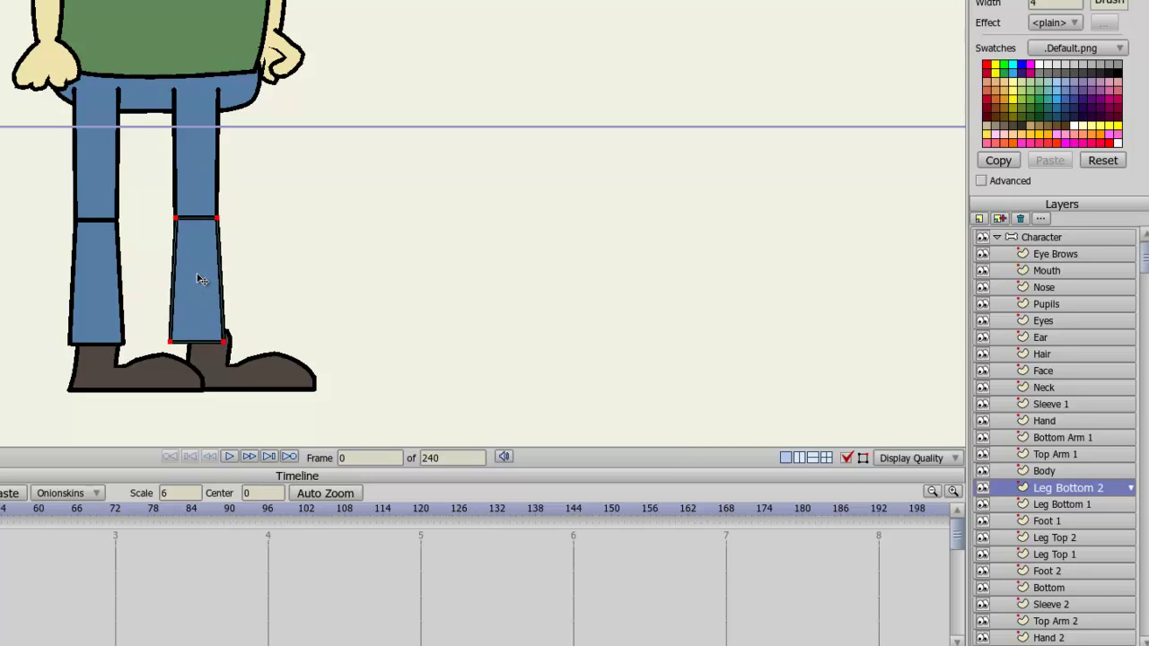
left_click(1069, 472)
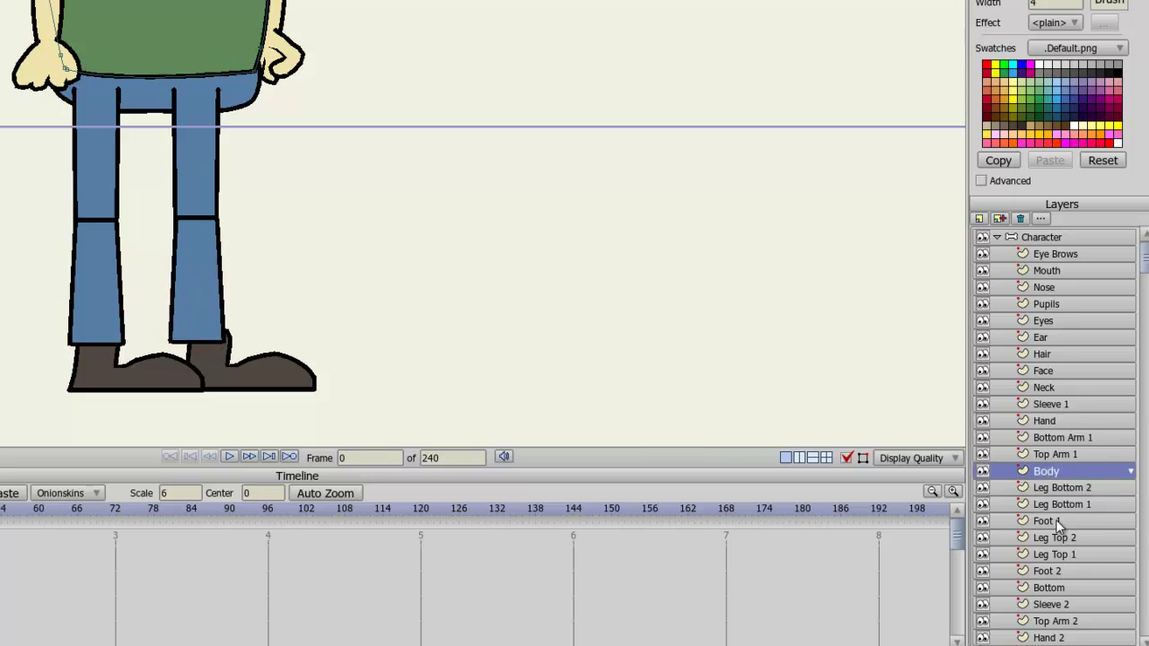
left_click(1057, 571)
left_click_drag(246, 383, 228, 383)
Examine the whole character from head to shoes, checking the proportions and how the body parts fit together
scroll(328, 276, "down", 2)
scroll(373, 194, "down", 2)
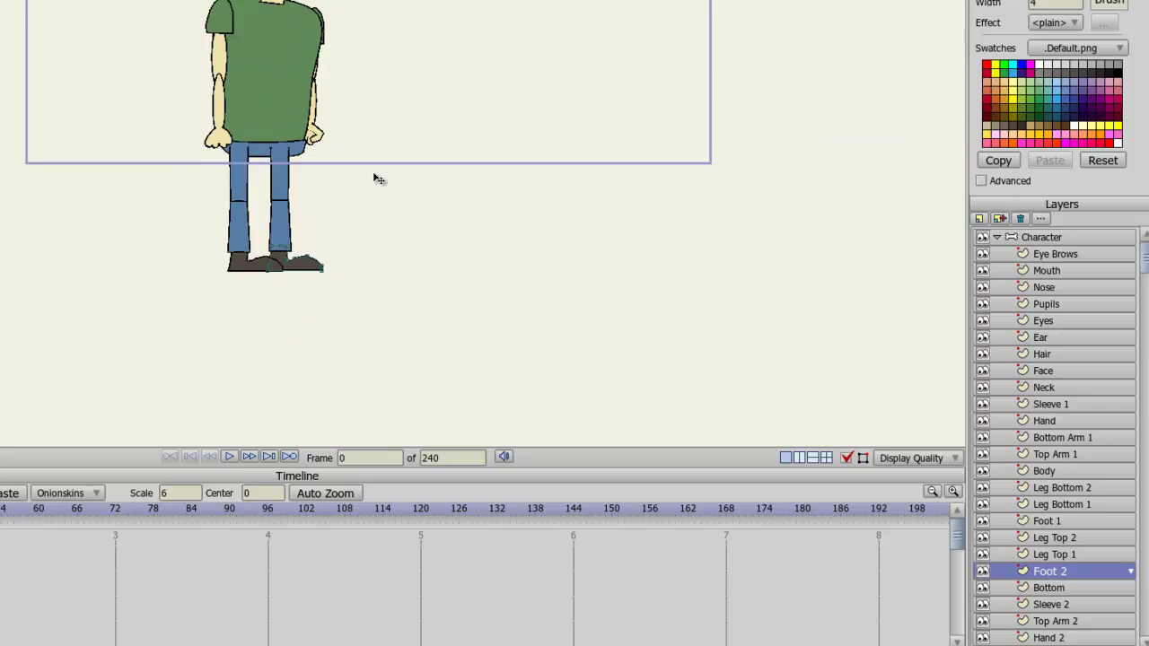
scroll(357, 314, "up", 2)
scroll(372, 251, "up", 1)
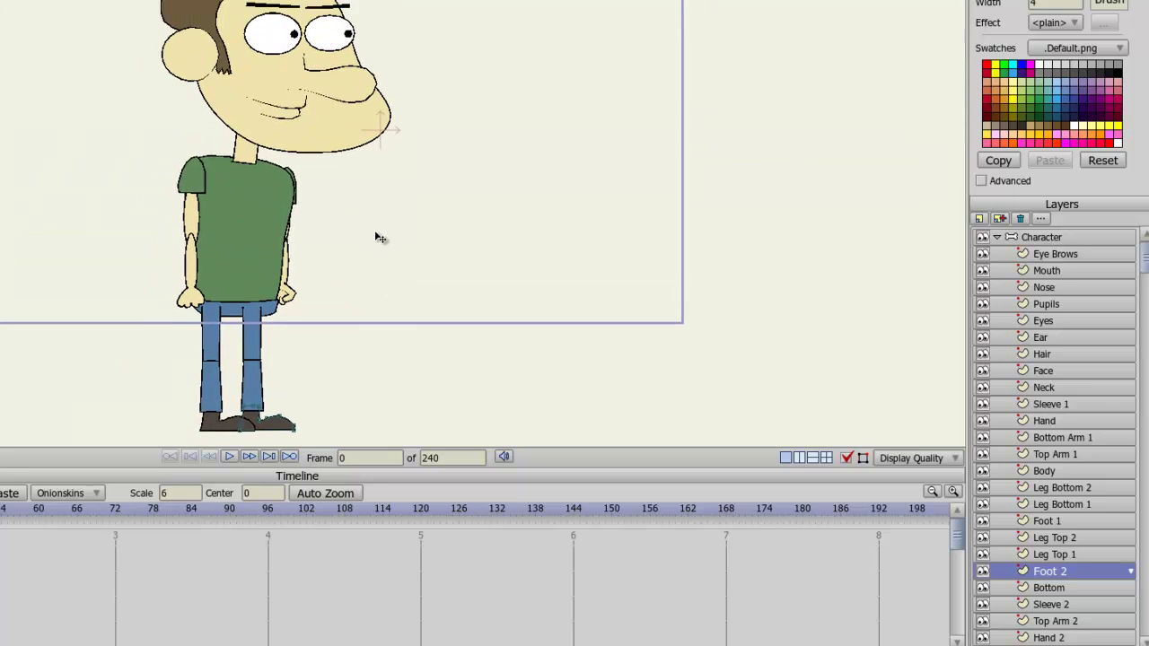
scroll(367, 224, "down", 2)
scroll(351, 340, "up", 2)
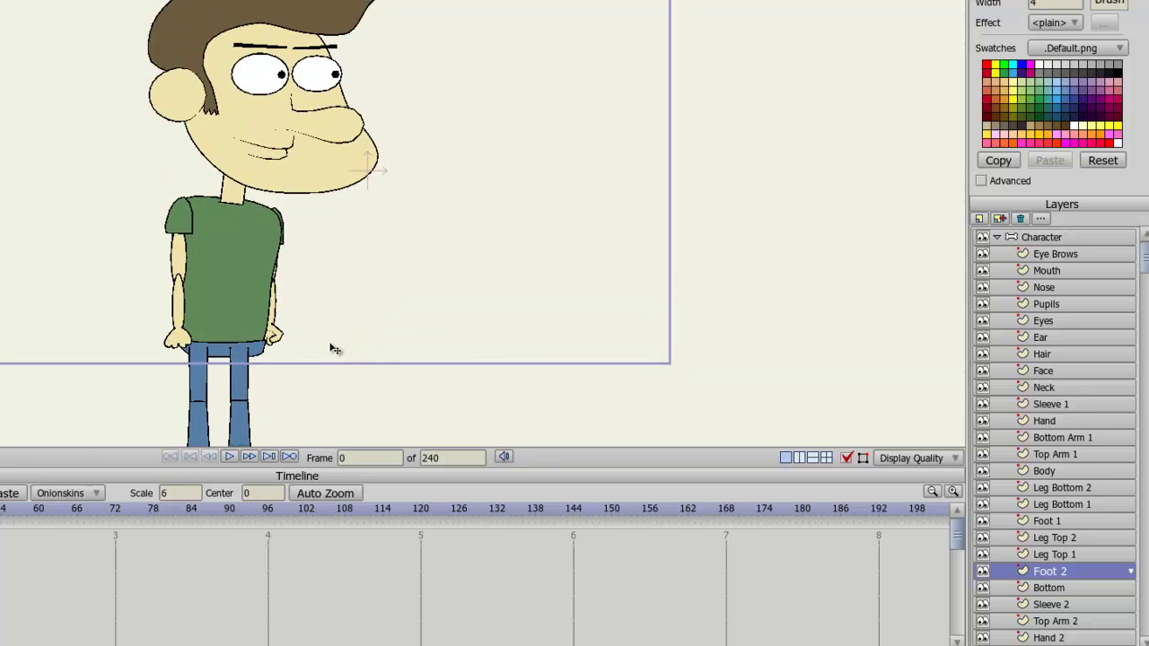
scroll(320, 344, "up", 4)
scroll(321, 260, "down", 3)
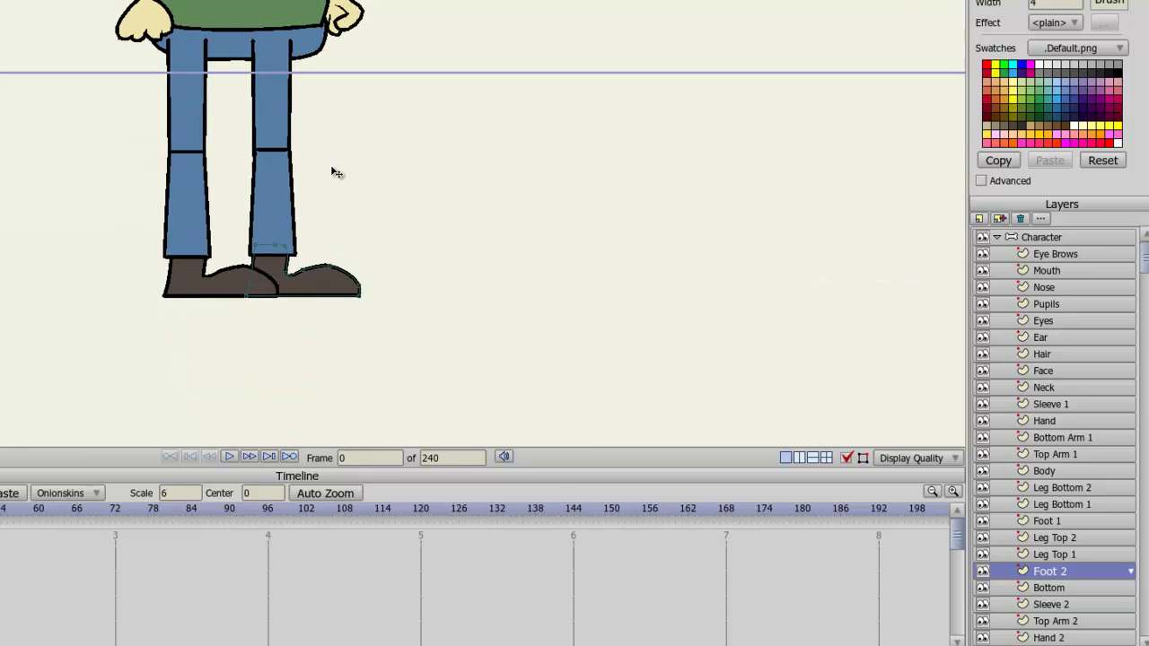
scroll(359, 180, "up", 6)
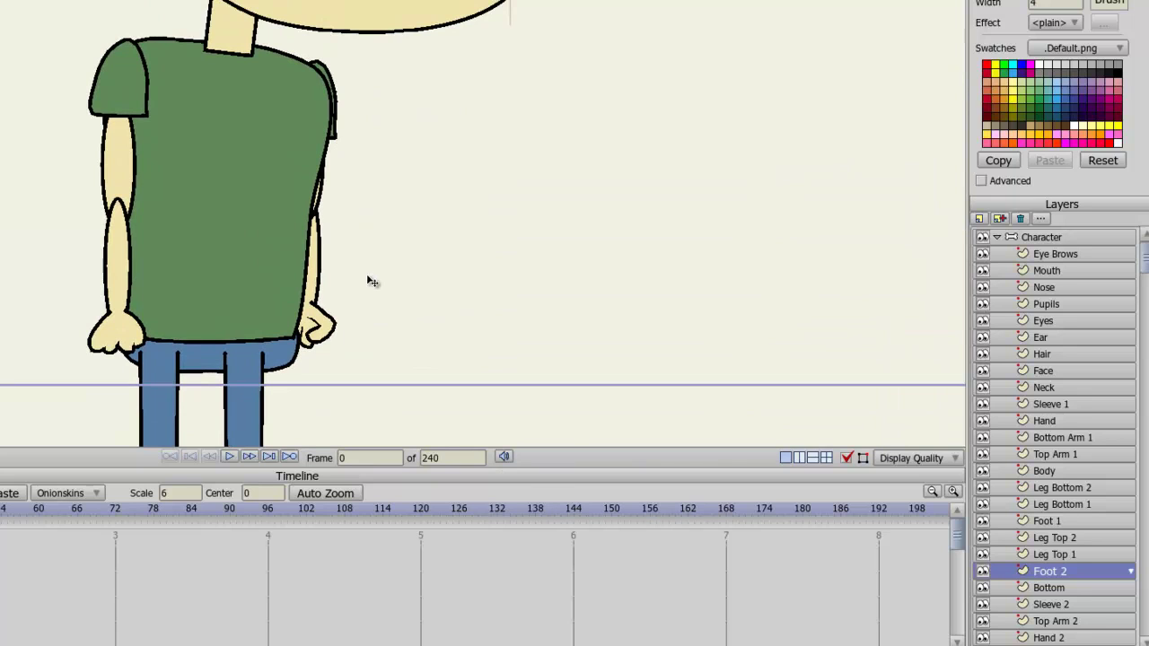
scroll(377, 179, "down", 3)
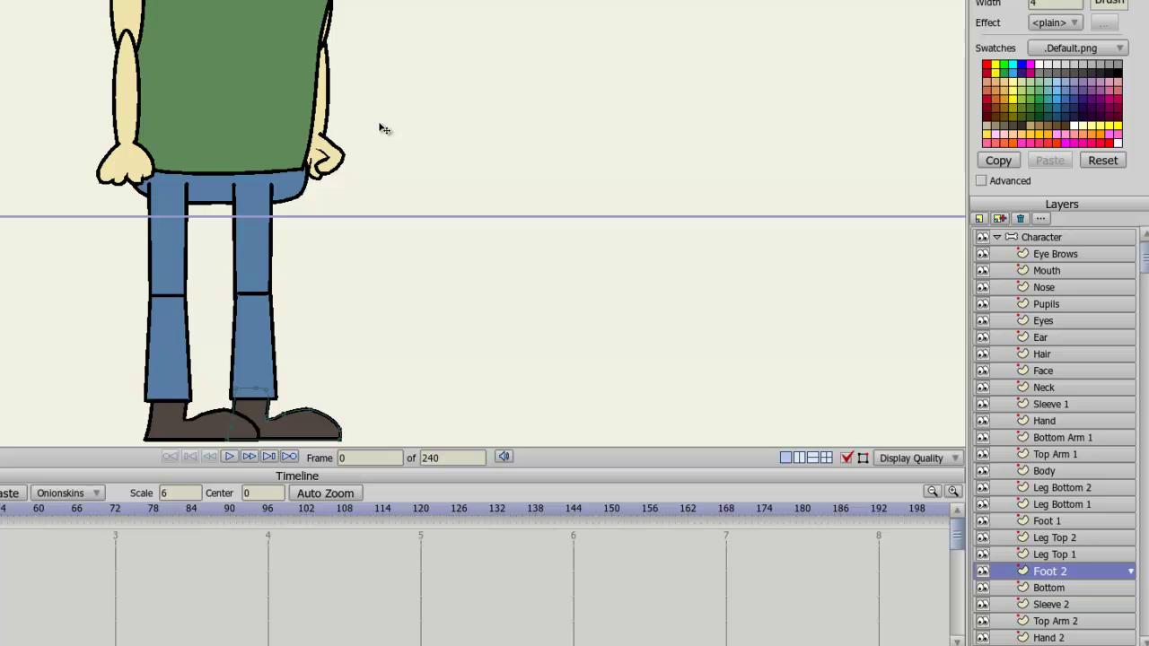
left_click_drag(447, 3, 418, 236)
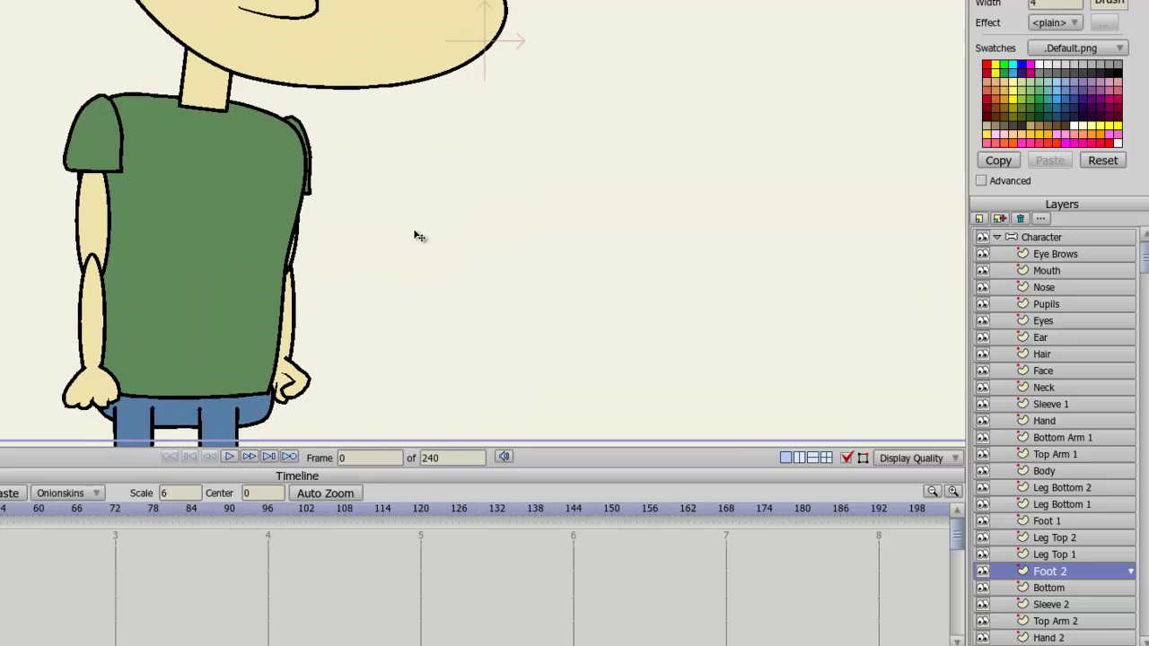
Sample the character's skin-coloured fill and black outline as the style for new shapes
scroll(311, 179, "up", 3)
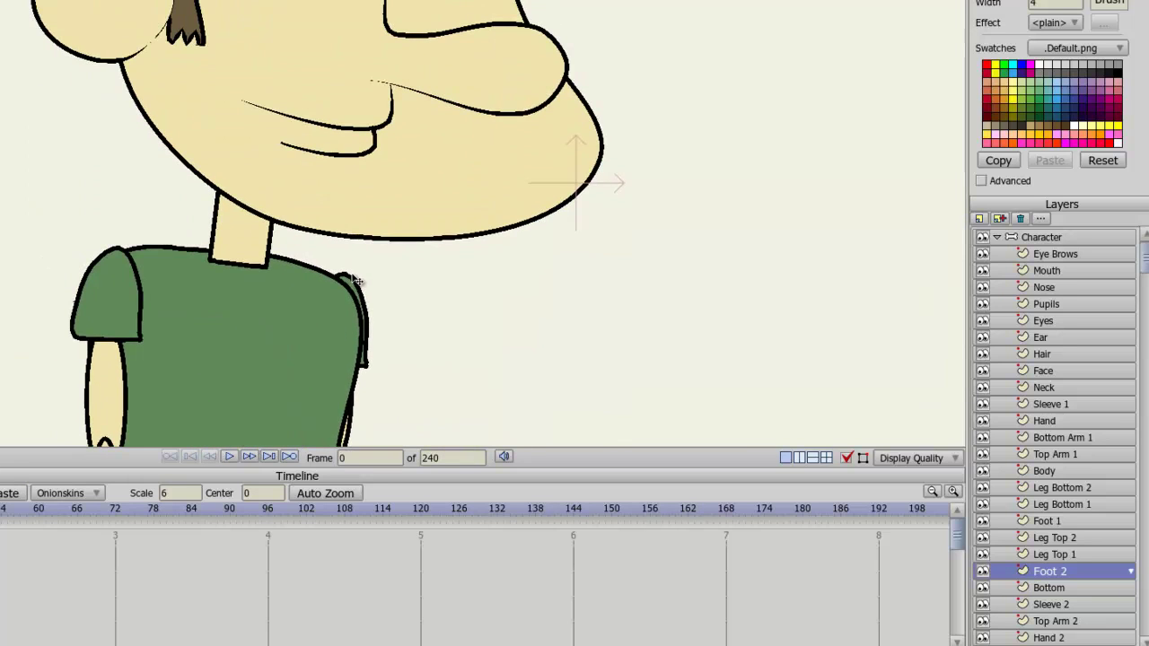
scroll(357, 281, "up", 2)
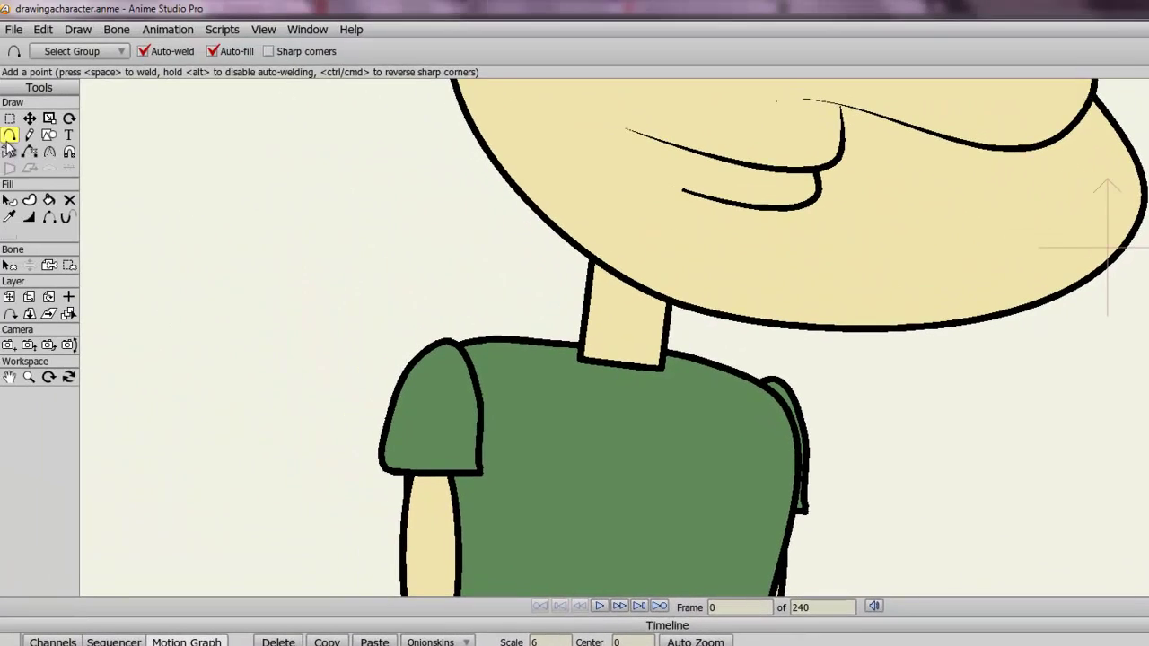
left_click(16, 220)
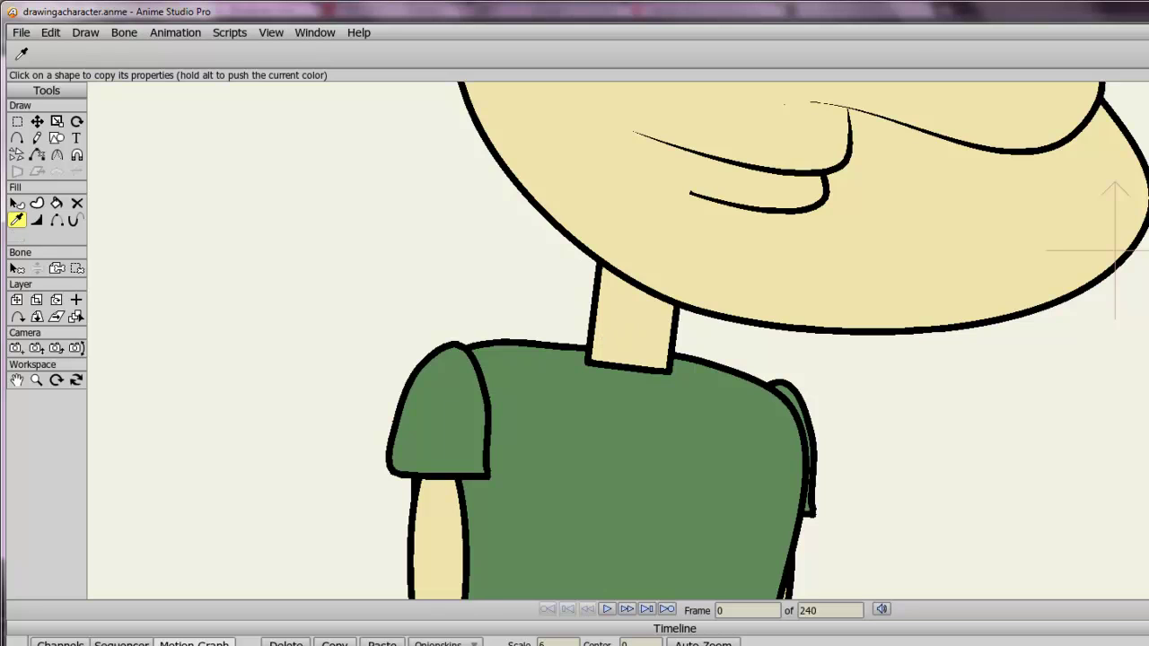
On the Body layer, draw a rounded neckline curve below the neck, welded to the shirt's top edge, and fill it with the skin colour
left_click(16, 138)
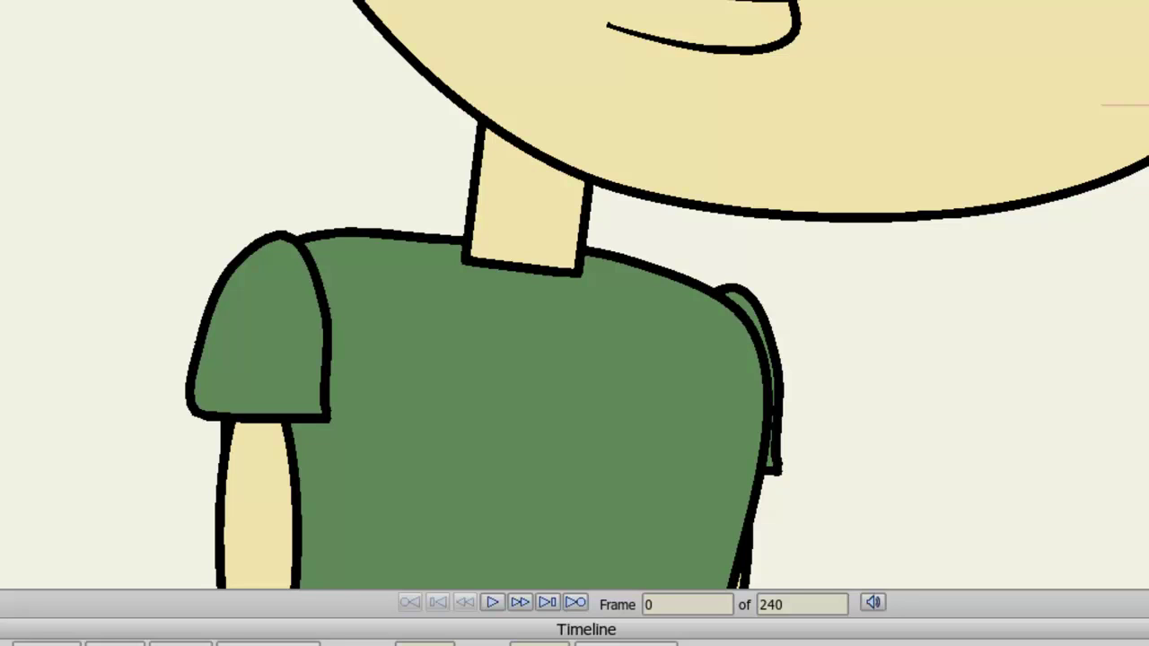
left_click(1140, 377)
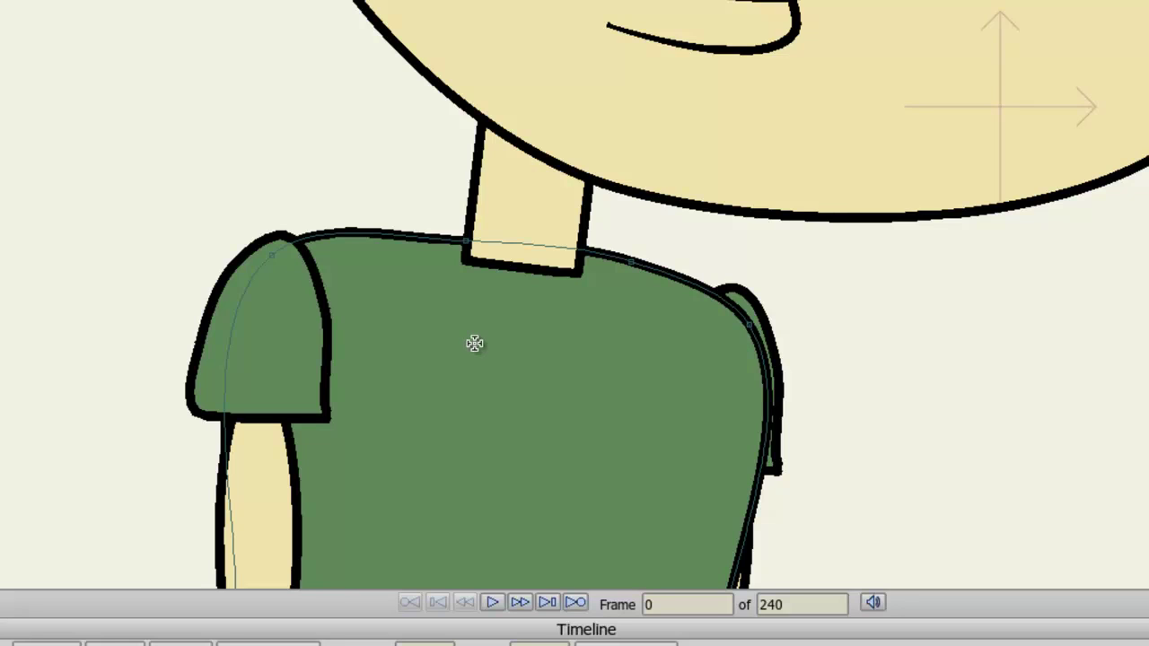
left_click(406, 237)
left_click_drag(404, 239, 671, 280)
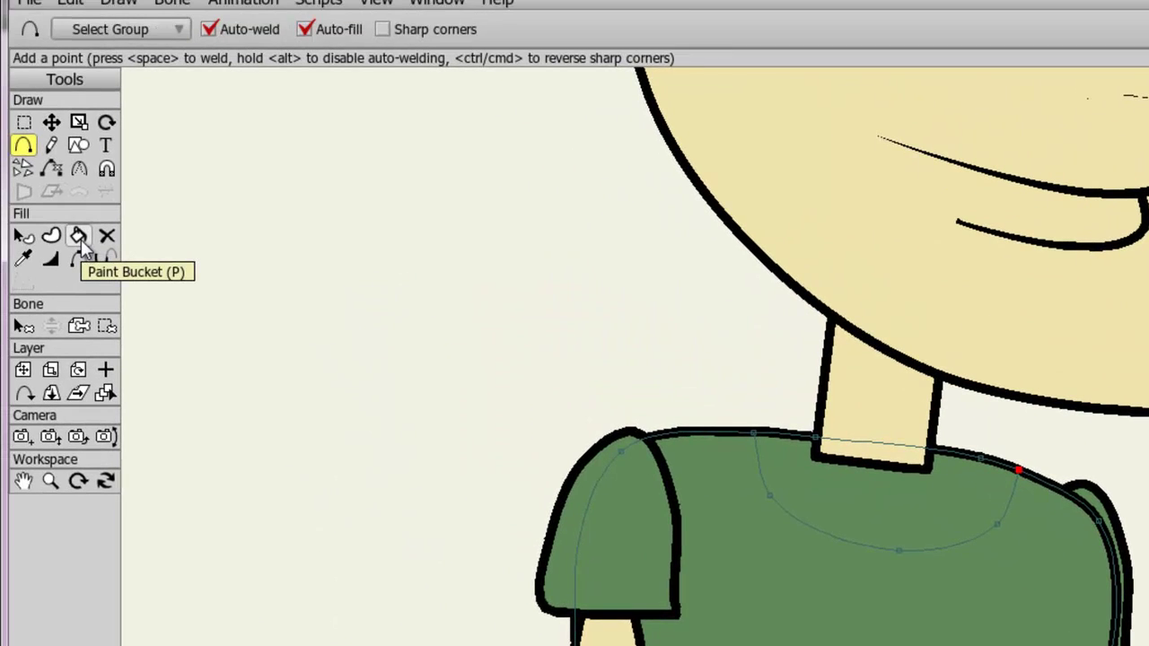
left_click(80, 237)
left_click(860, 512)
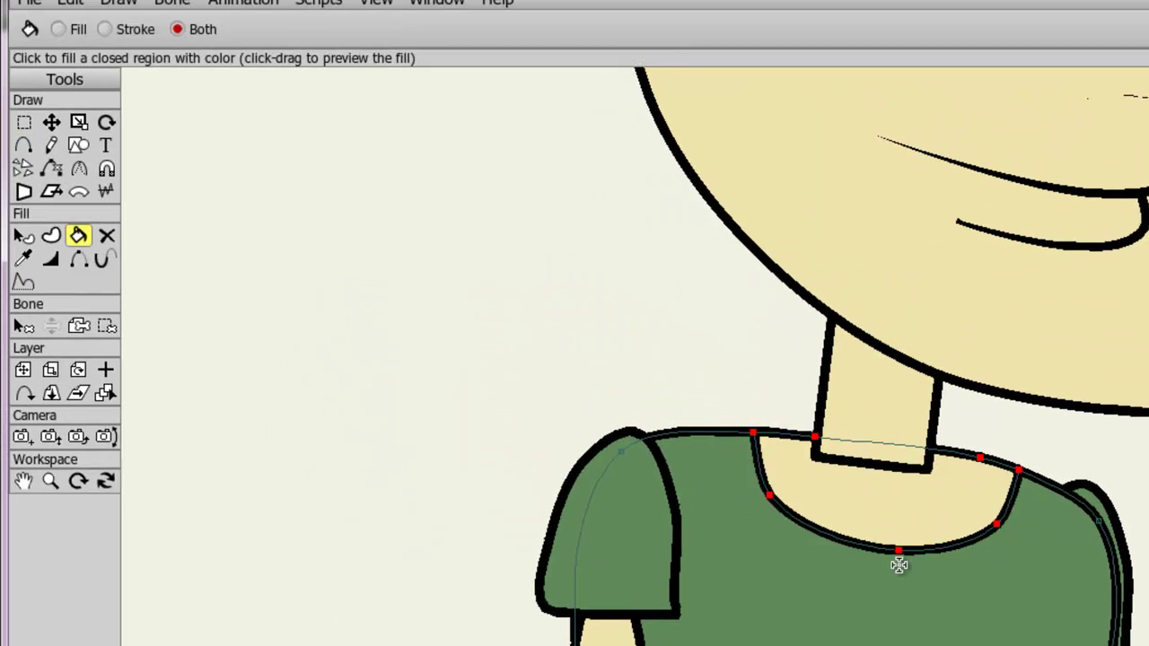
On the Neck layer, add a point midway along the neck's bottom edge and hide the outline of that edge
left_click(51, 122)
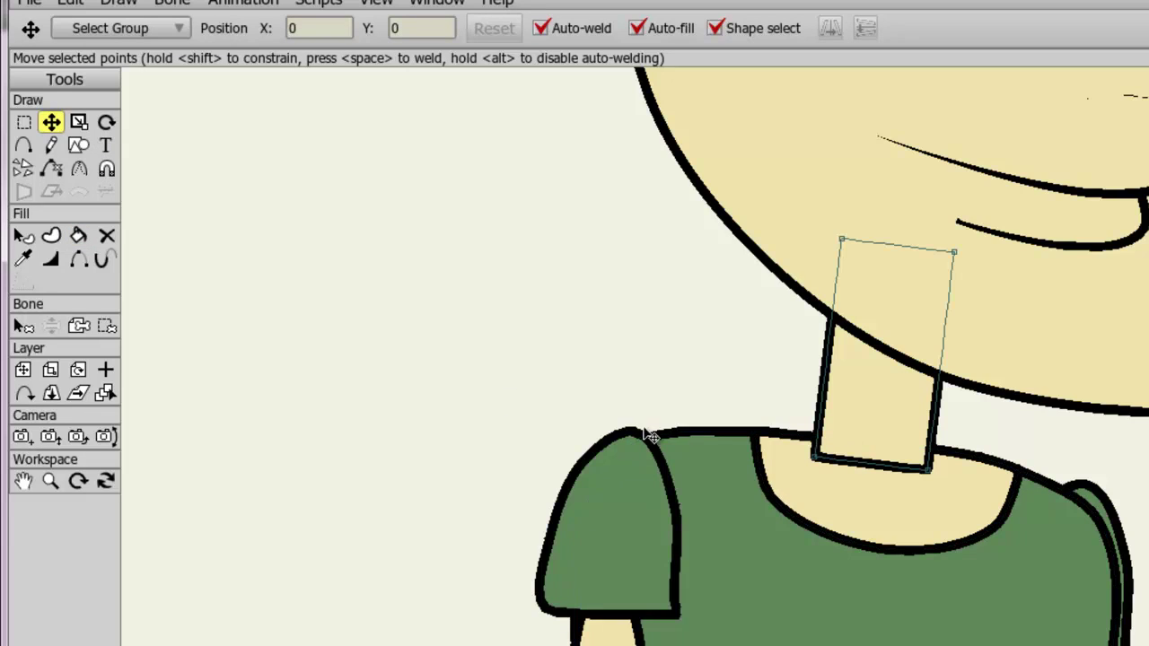
left_click(24, 147)
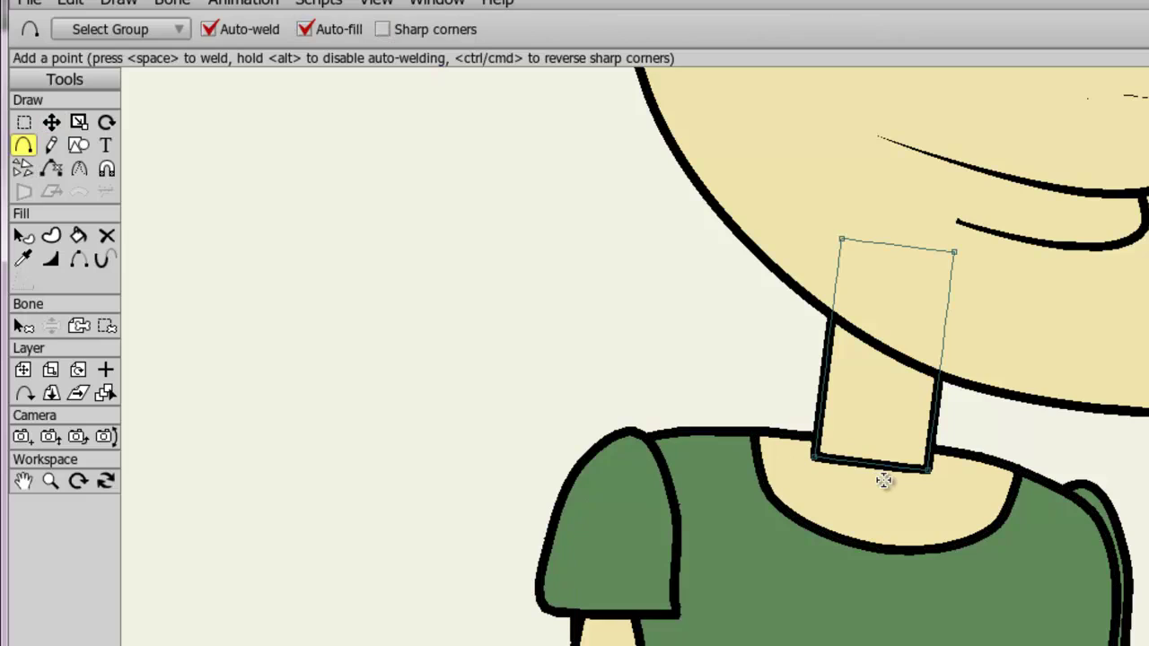
left_click(871, 464)
left_click(79, 265)
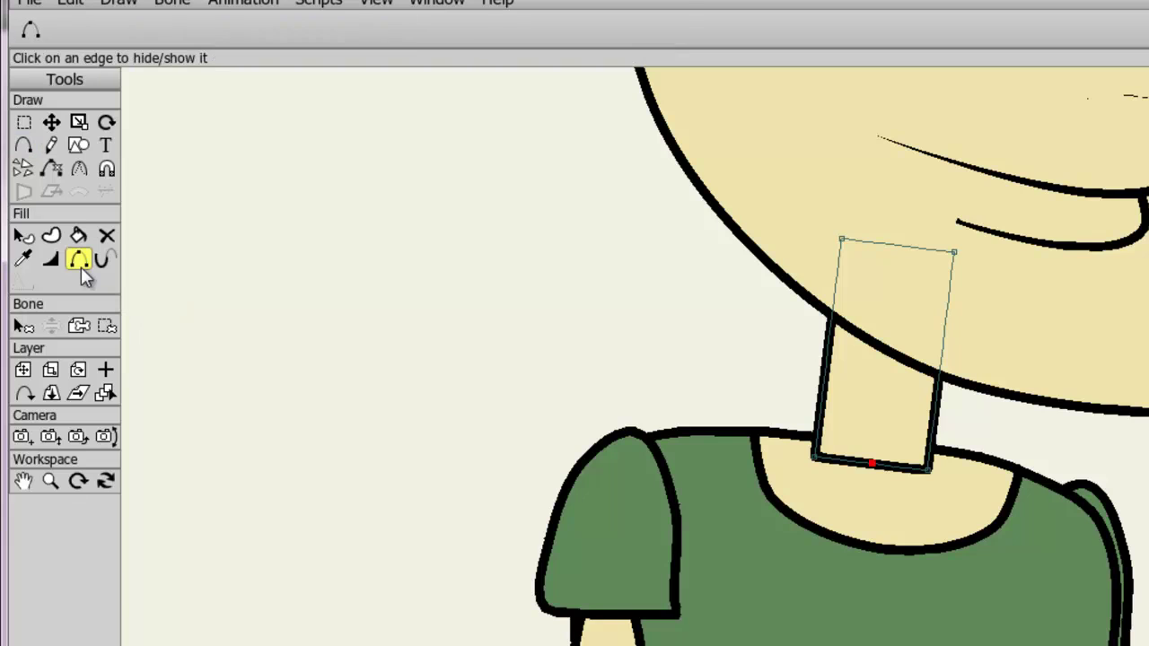
left_click(845, 464)
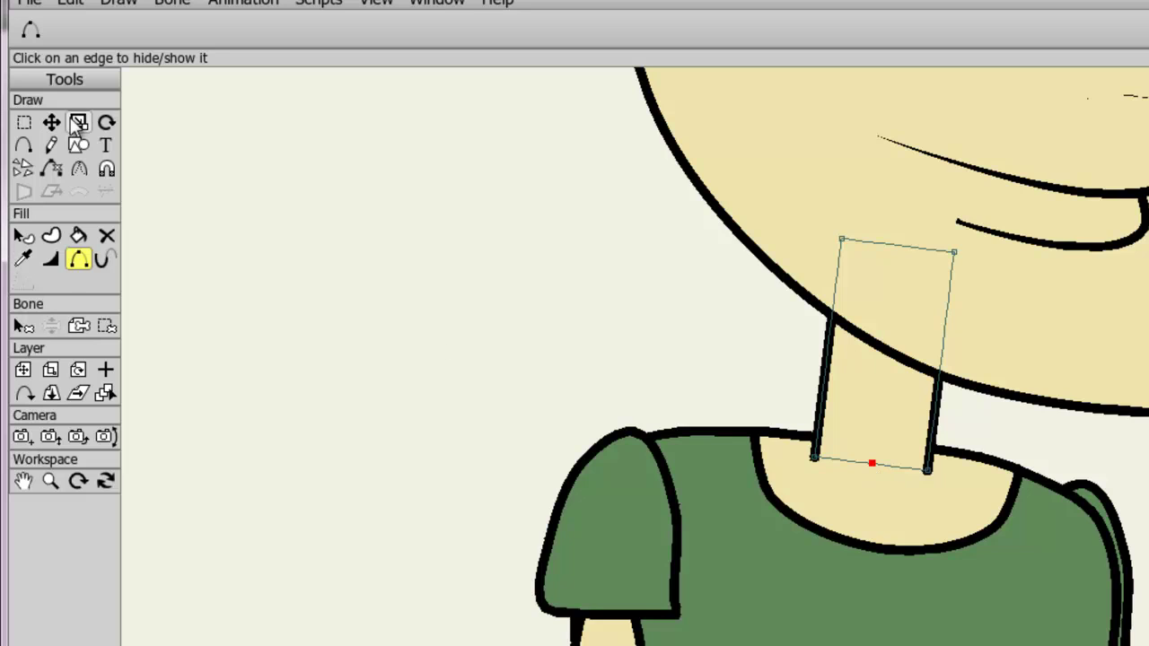
Set the line width to 2 at both bottom corner points of the neck
left_click(51, 260)
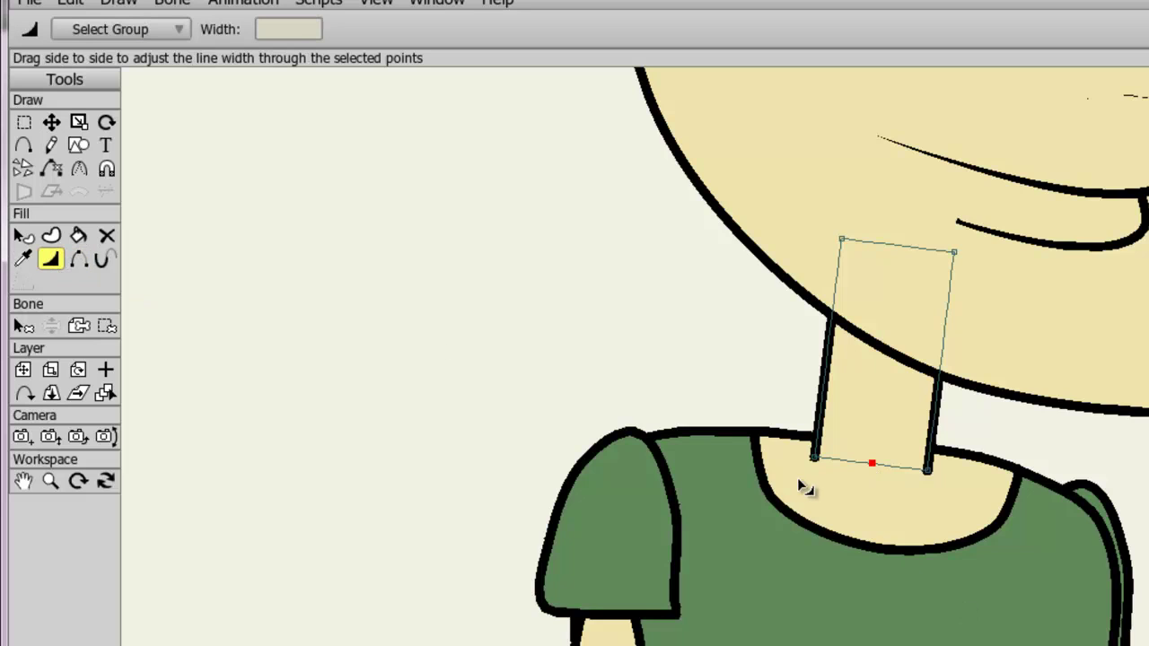
left_click(813, 459)
left_click(305, 28)
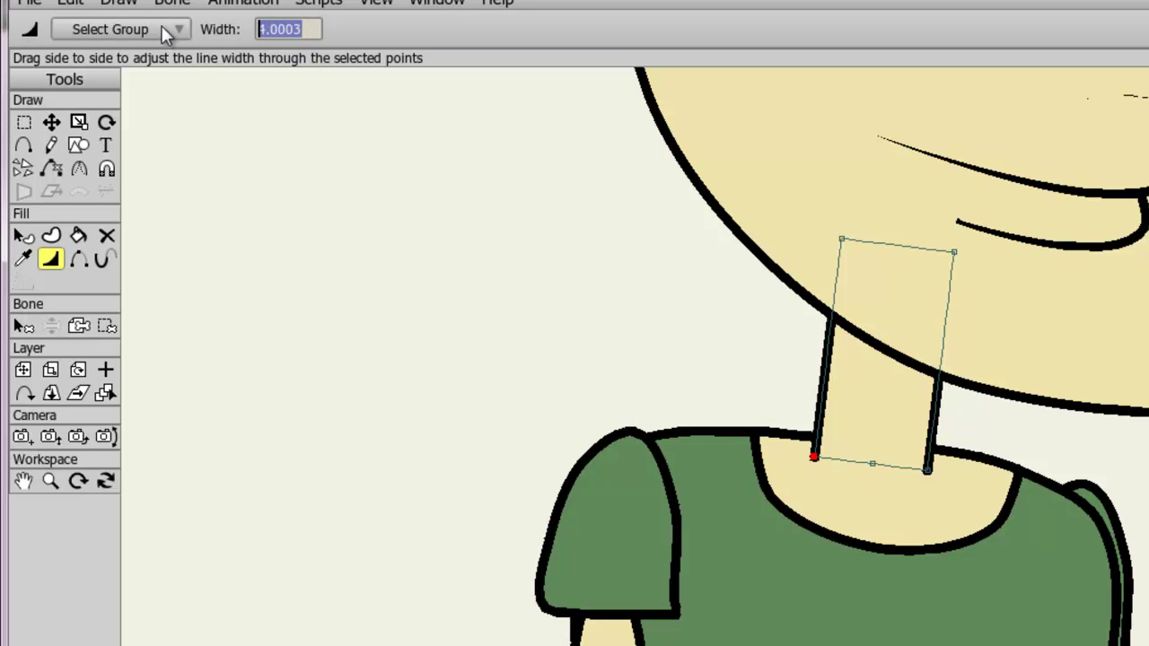
type("2")
key("Return")
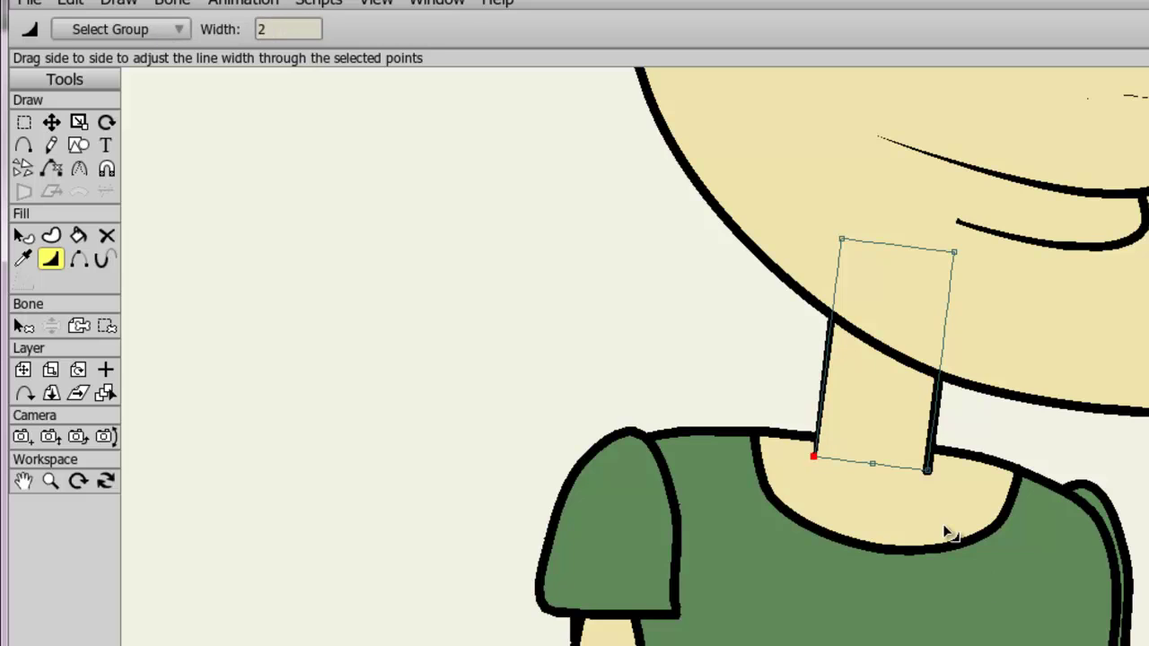
left_click(926, 469)
left_click(311, 30)
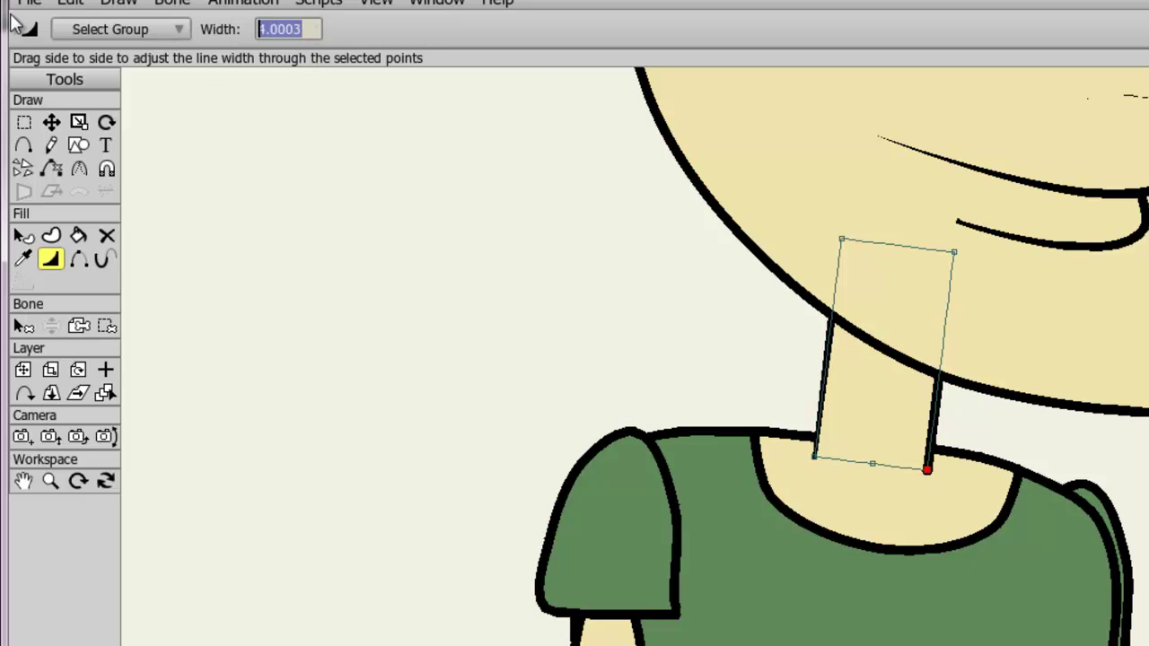
type("2")
key("Return")
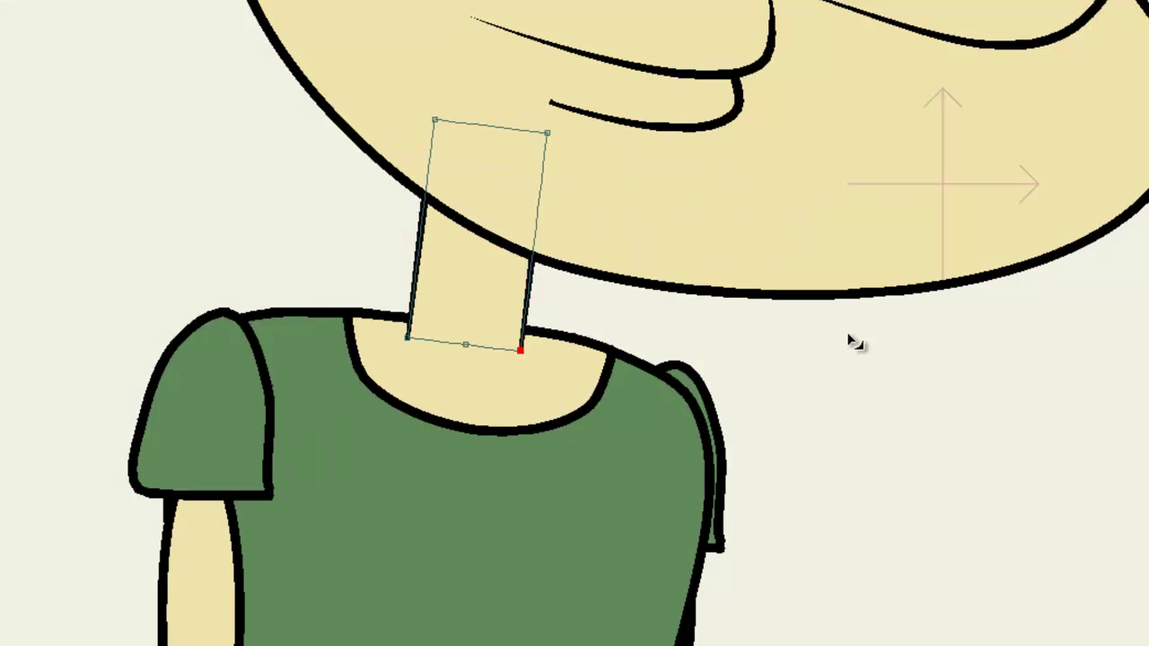
On the Bottom Arm 1 layer, add a point on each side of the forearm's top point and hide the outline between them
scroll(584, 267, "up", 3)
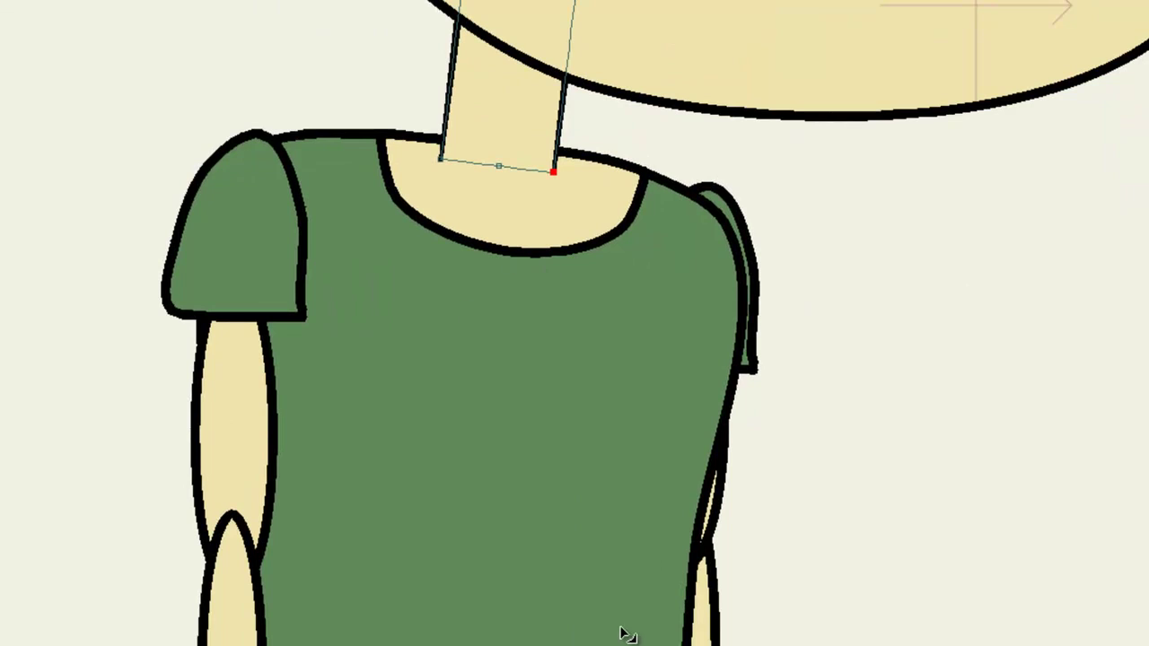
left_click_drag(630, 636, 616, 557)
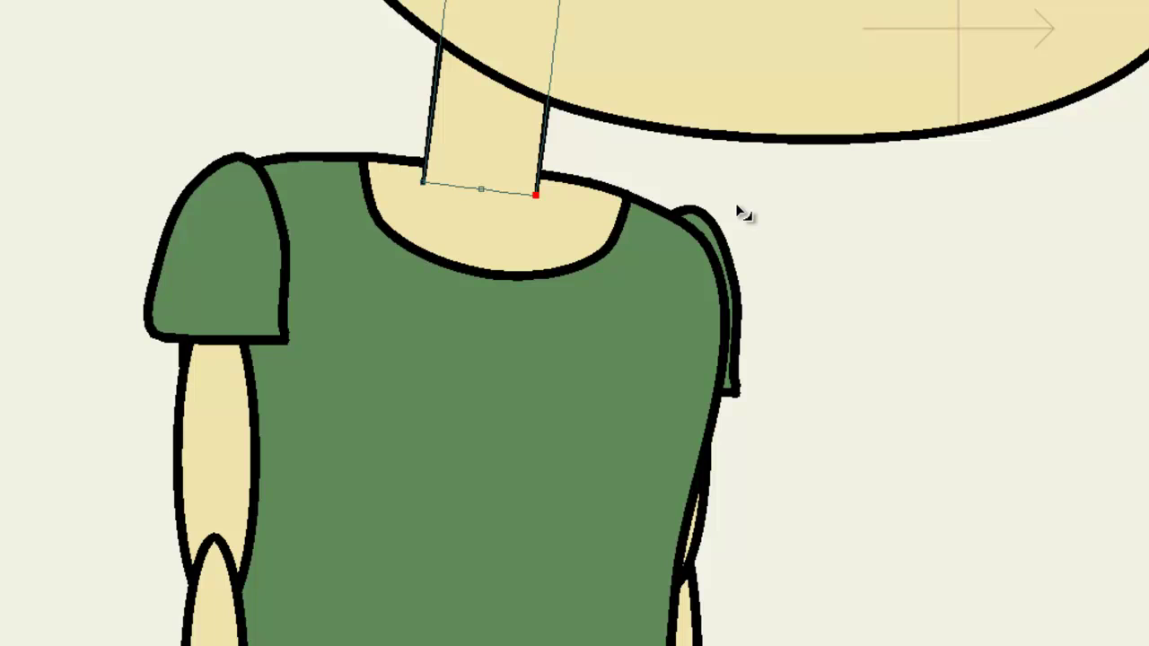
left_click_drag(631, 341, 687, 94)
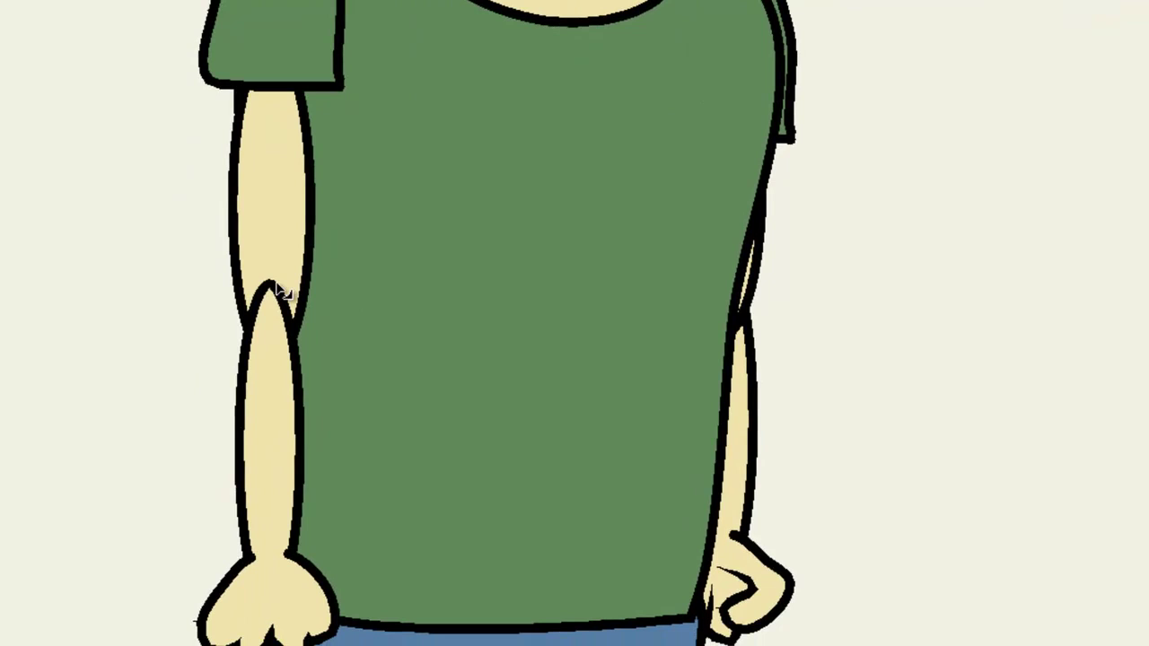
left_click_drag(325, 393, 320, 437)
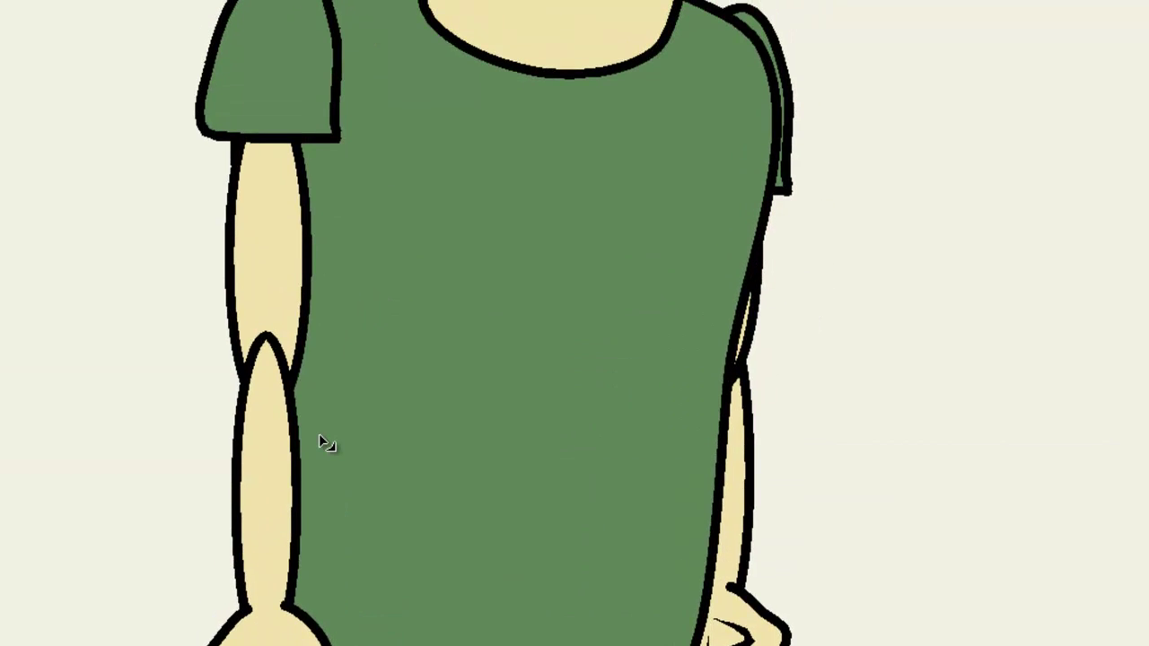
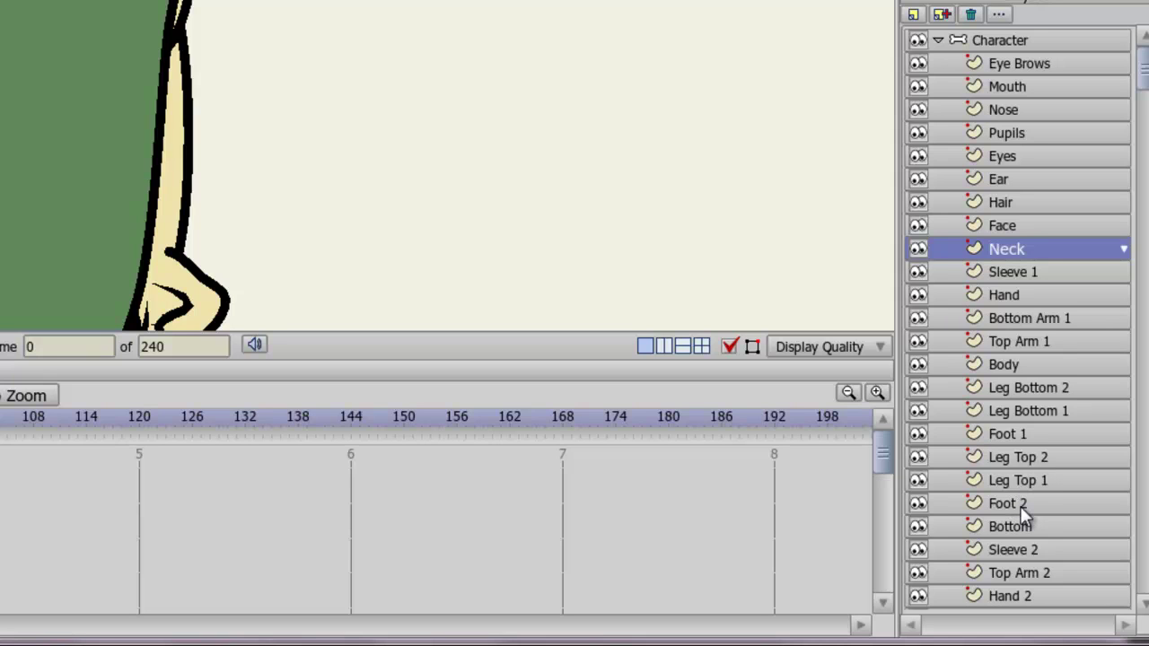
left_click(1031, 321)
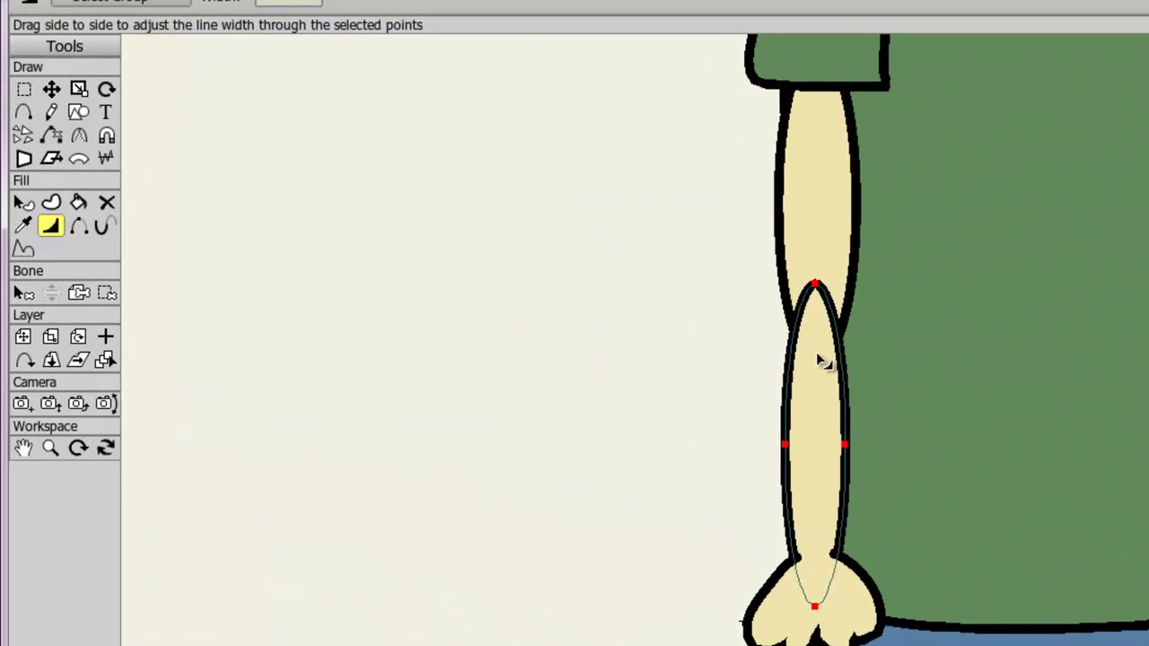
scroll(821, 359, "up", 5)
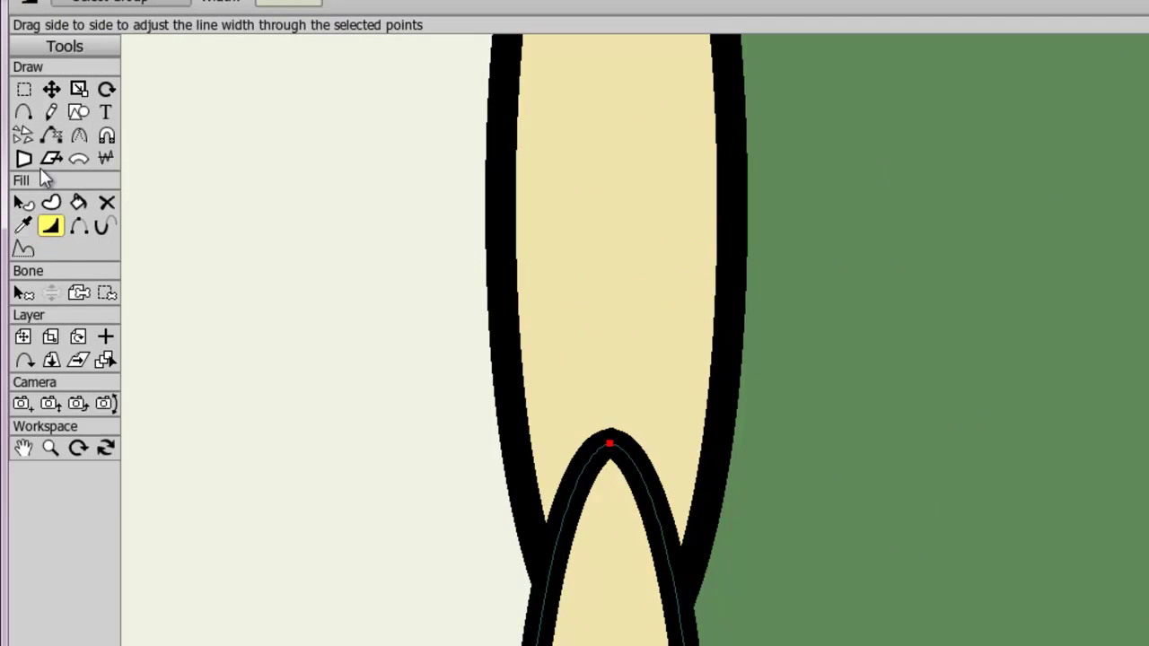
left_click(24, 112)
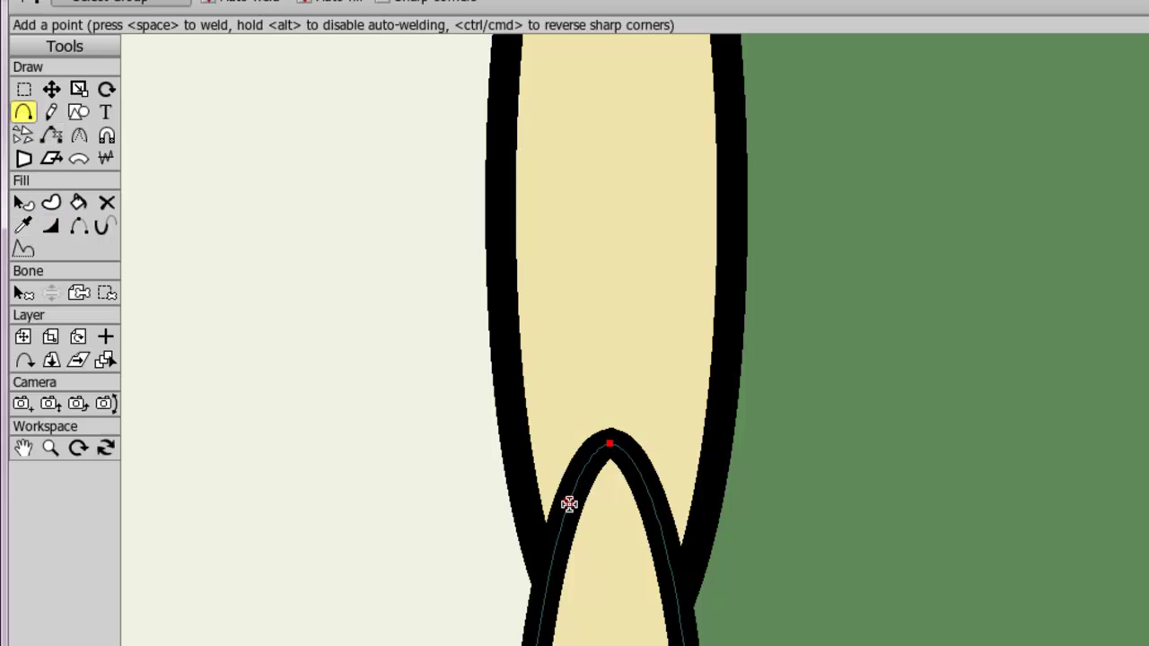
left_click(568, 506)
left_click(655, 506)
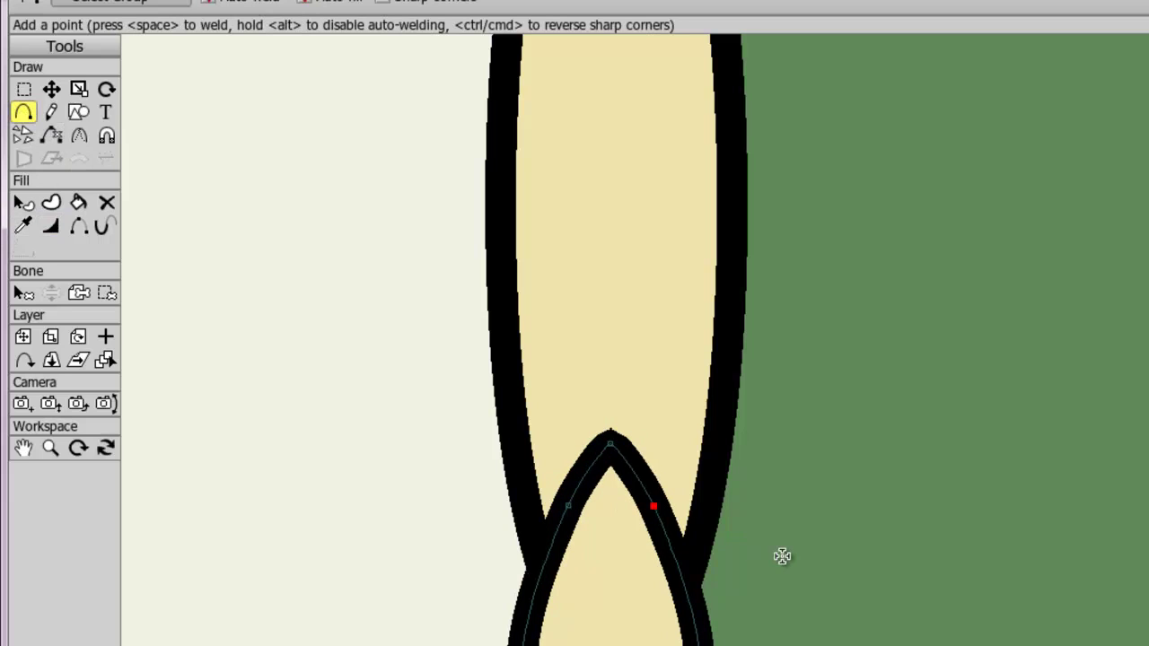
left_click(80, 228)
left_click(616, 449)
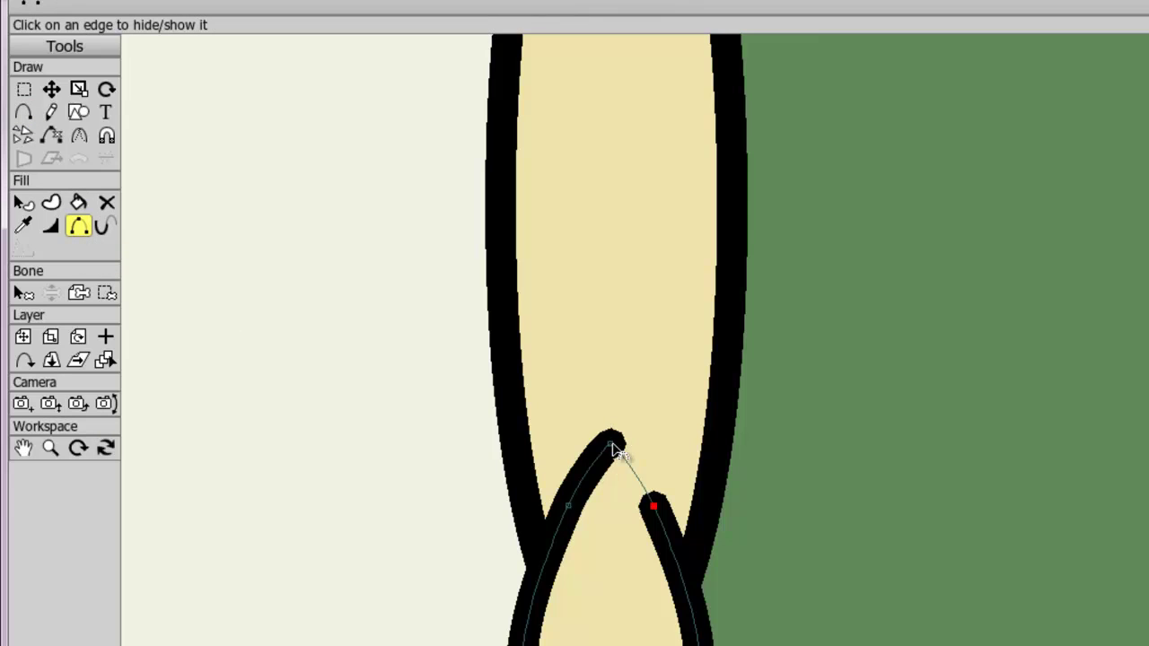
left_click(595, 462)
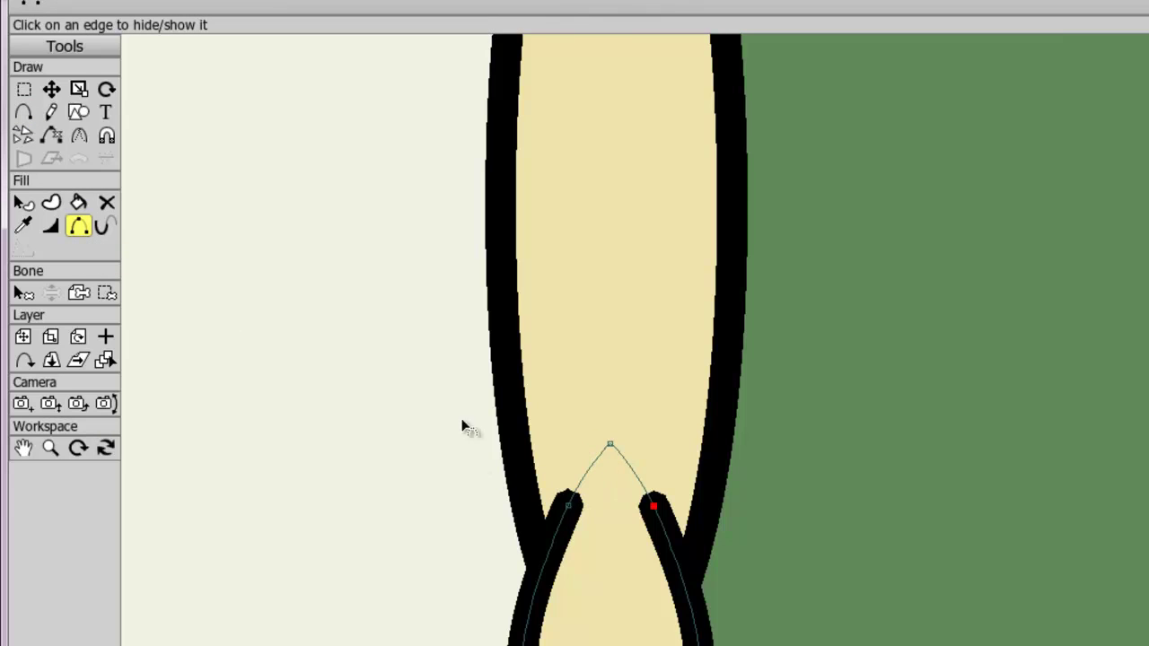
Set the line width to 2 at both added points near the elbow of Bottom Arm 1
left_click(50, 251)
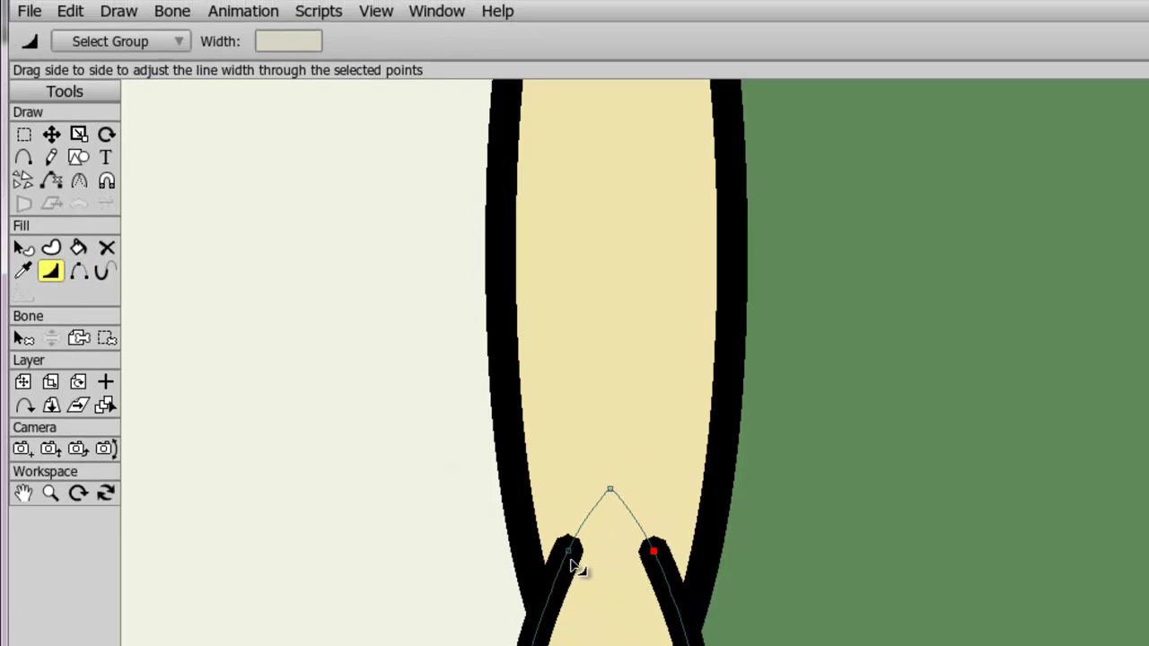
left_click(568, 530)
double_click(310, 41)
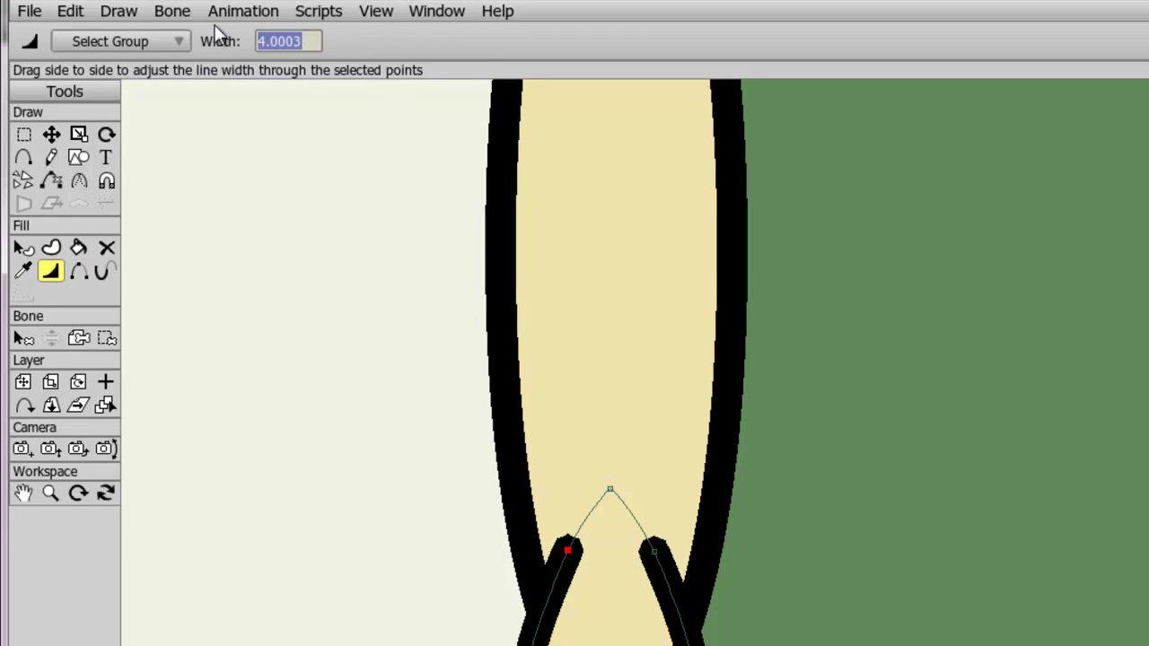
type("2")
key("Return")
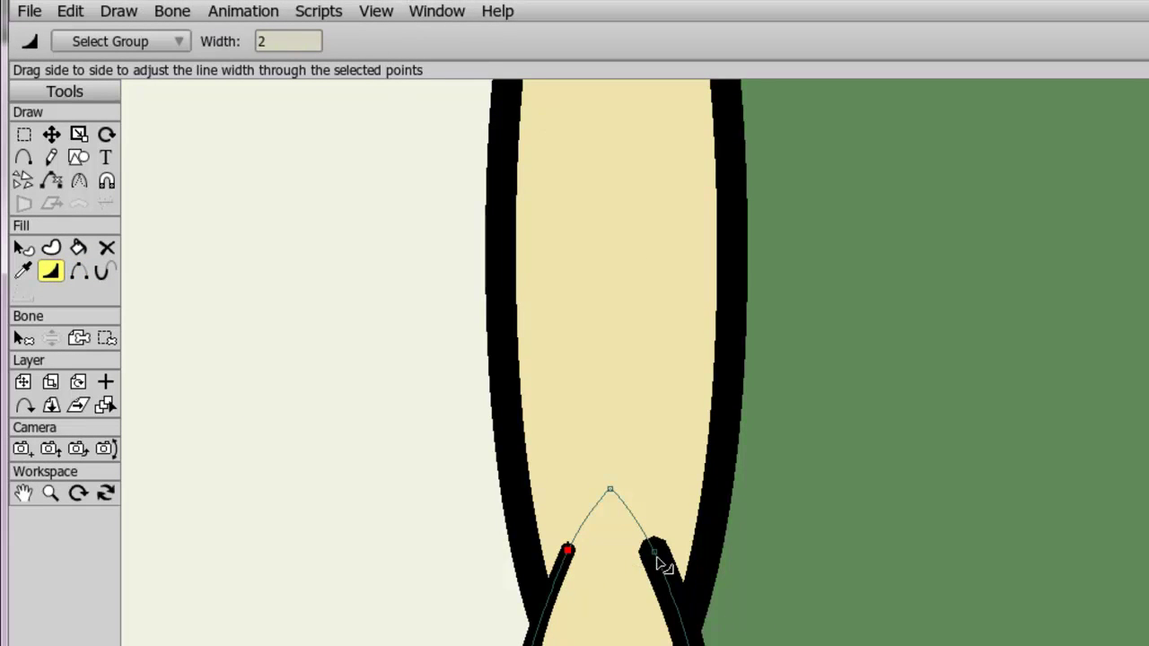
left_click(656, 552)
double_click(283, 41)
type("2")
key("Return")
Set the line width to 0 at both added elbow points of Bottom Arm 1
double_click(298, 41)
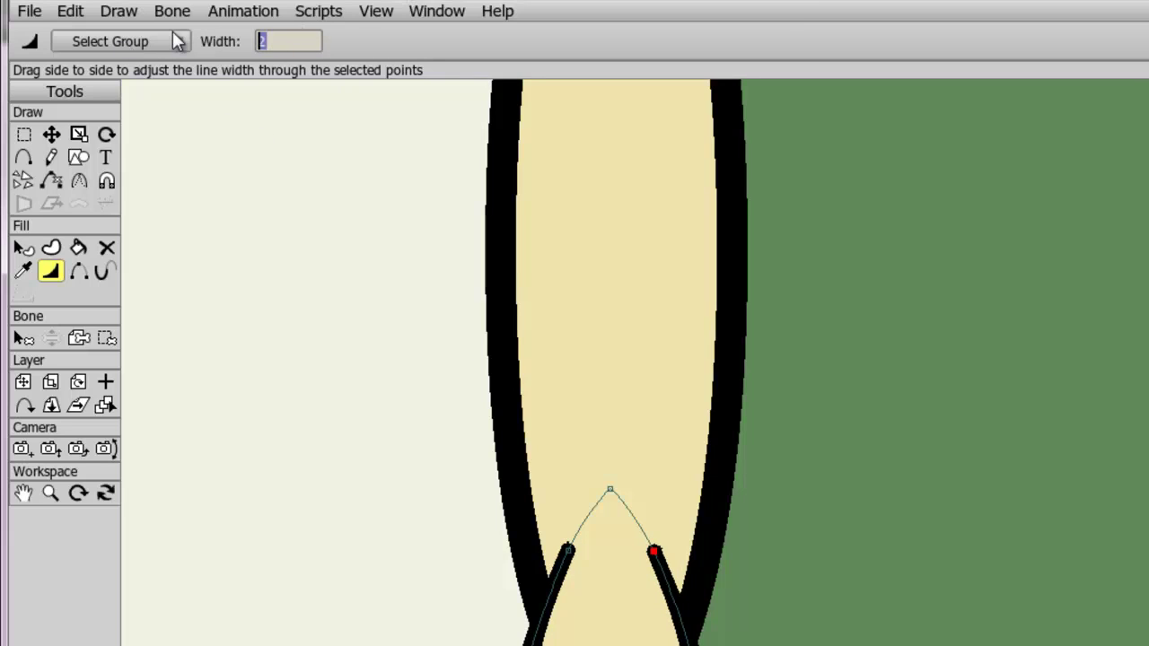
type("0")
key("Return")
left_click(568, 550)
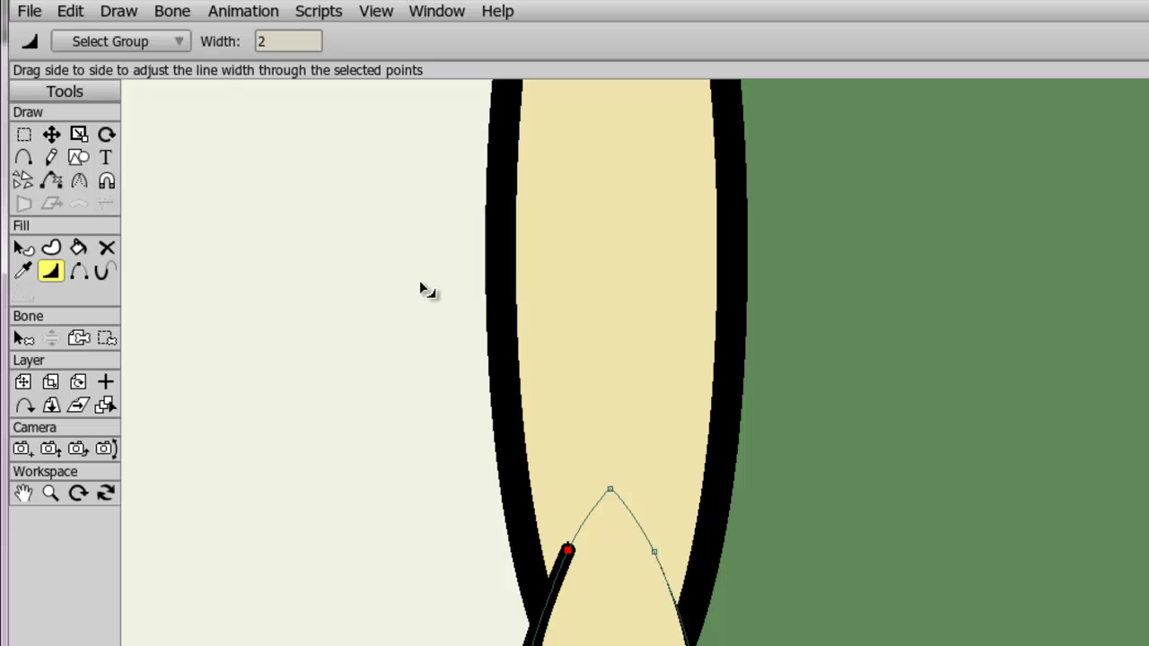
double_click(302, 41)
type("0")
key("Return")
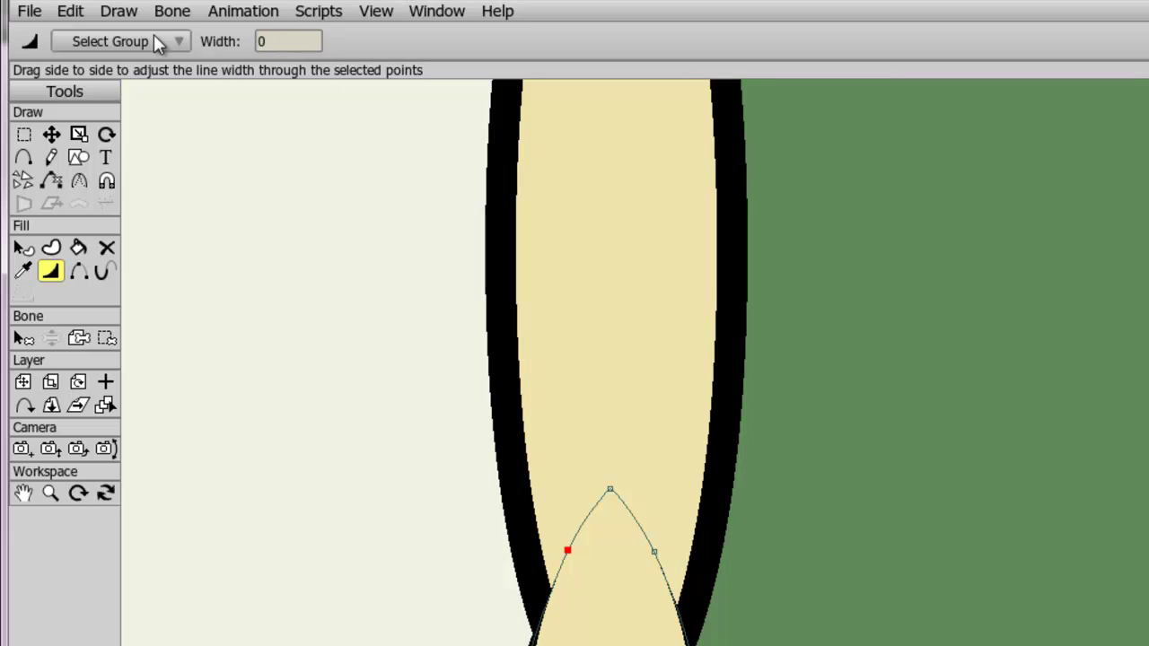
Hide the Body layer to expose the arm behind it
scroll(898, 484, "down", 4)
scroll(1070, 521, "down", 2)
left_click_drag(1072, 495, 721, 367)
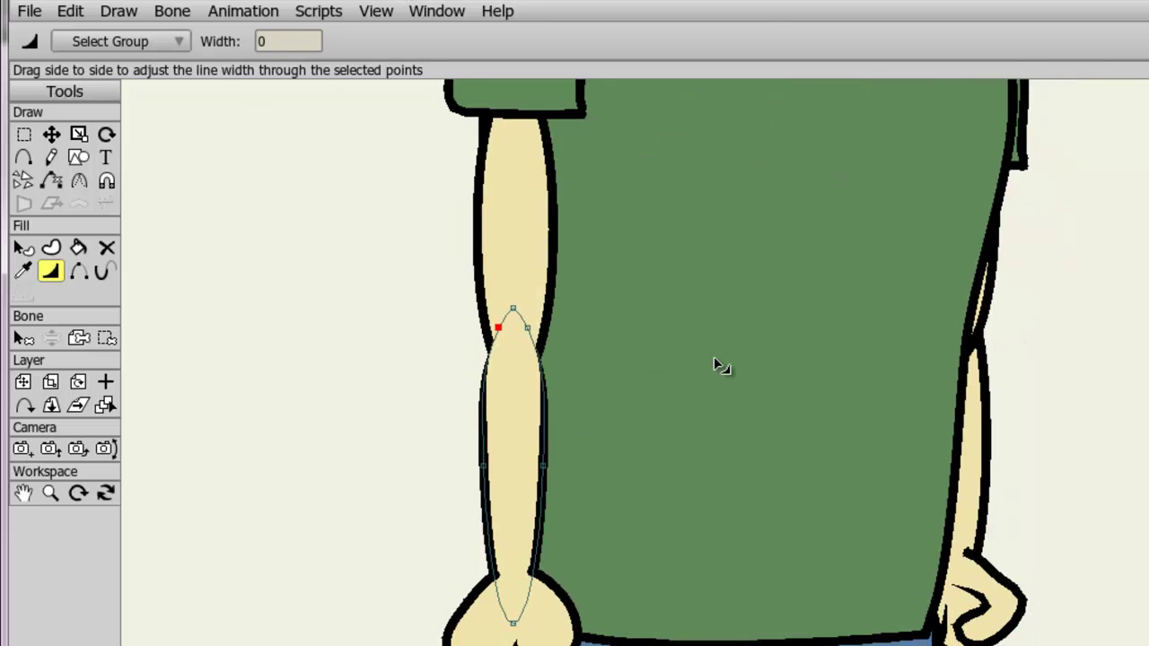
scroll(731, 386, "down", 2)
left_click_drag(766, 300, 780, 418)
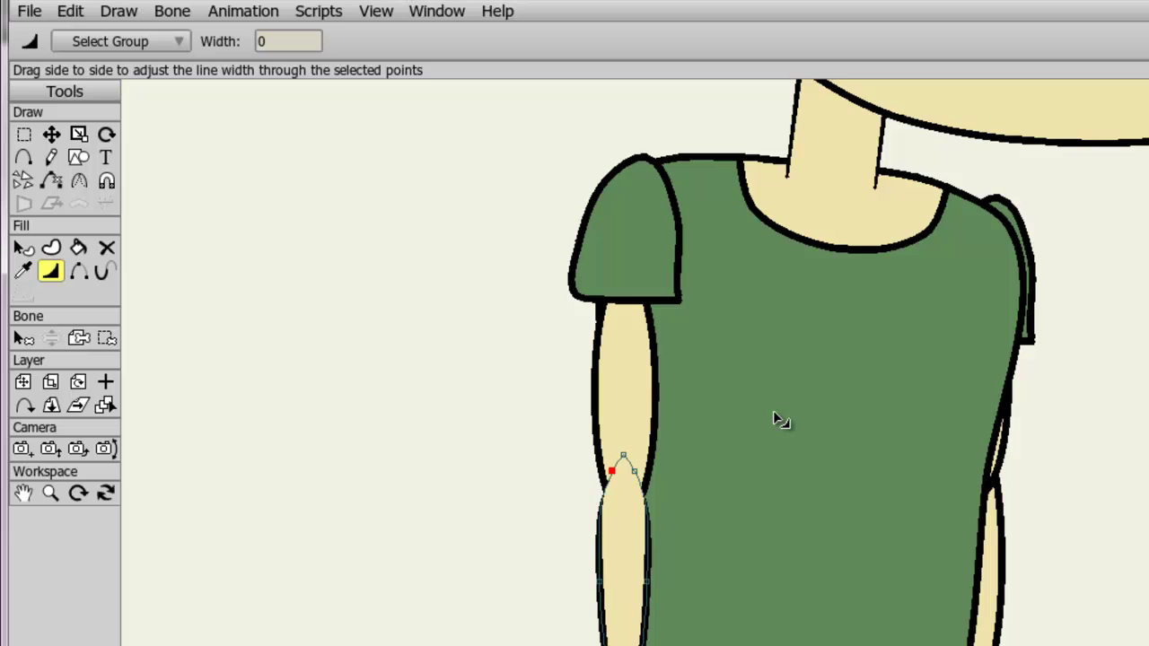
scroll(1024, 269, "up", 3)
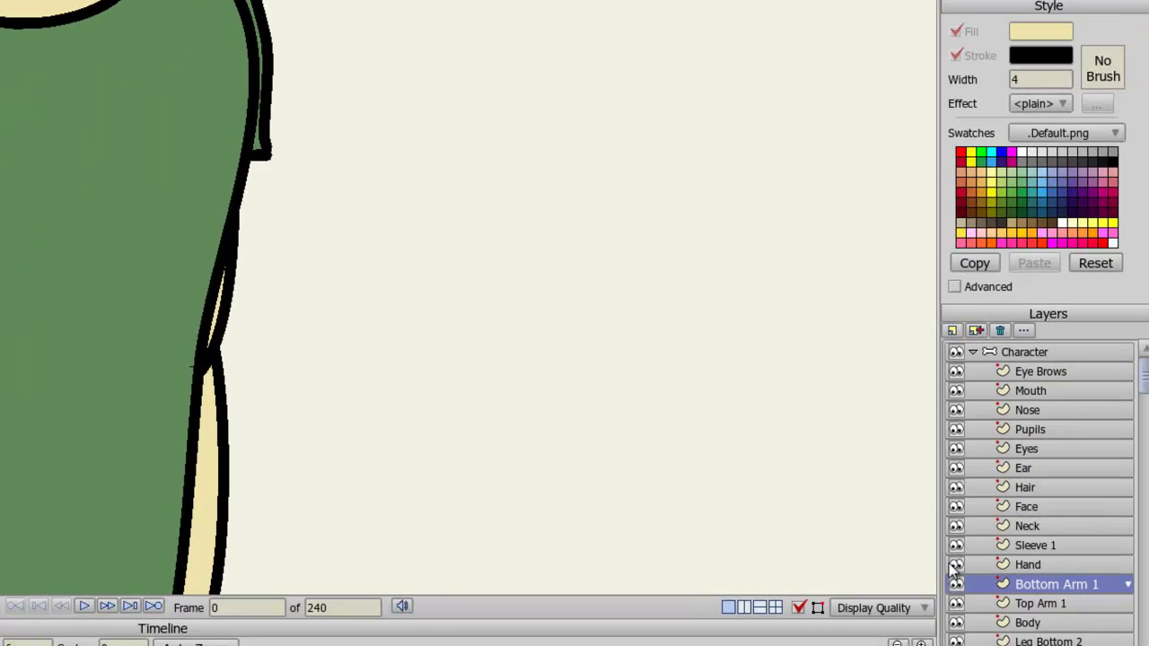
left_click(956, 622)
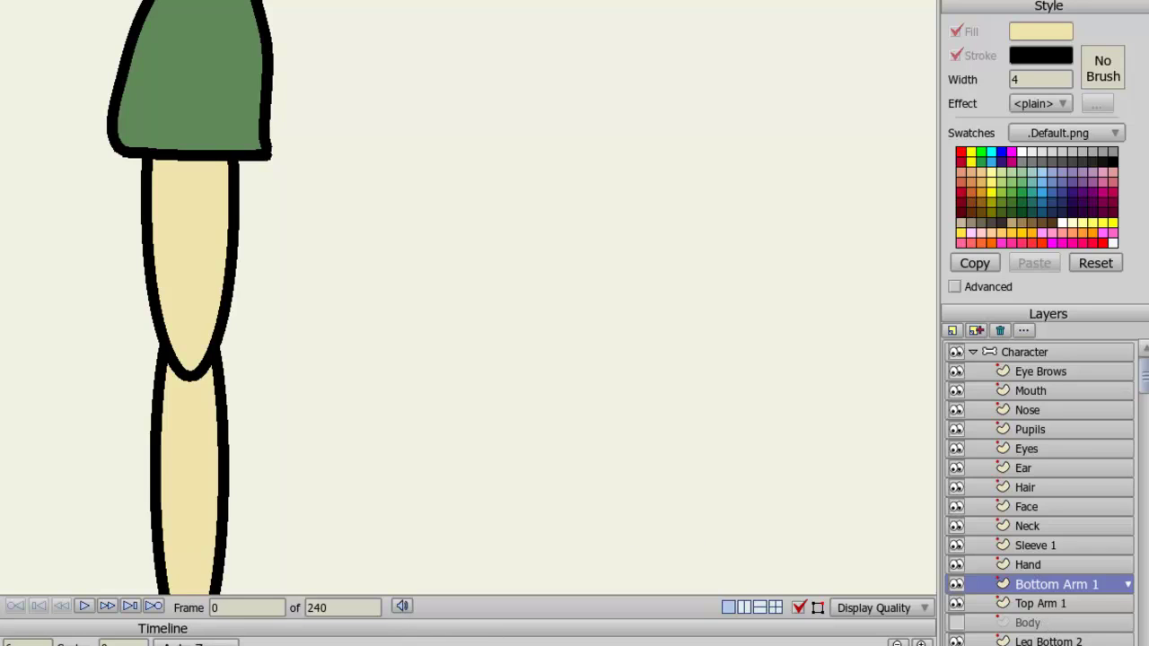
Move the Bottom Arm 2 layer up the layer order to just below Bottom Arm 1
scroll(1144, 395, "down", 2)
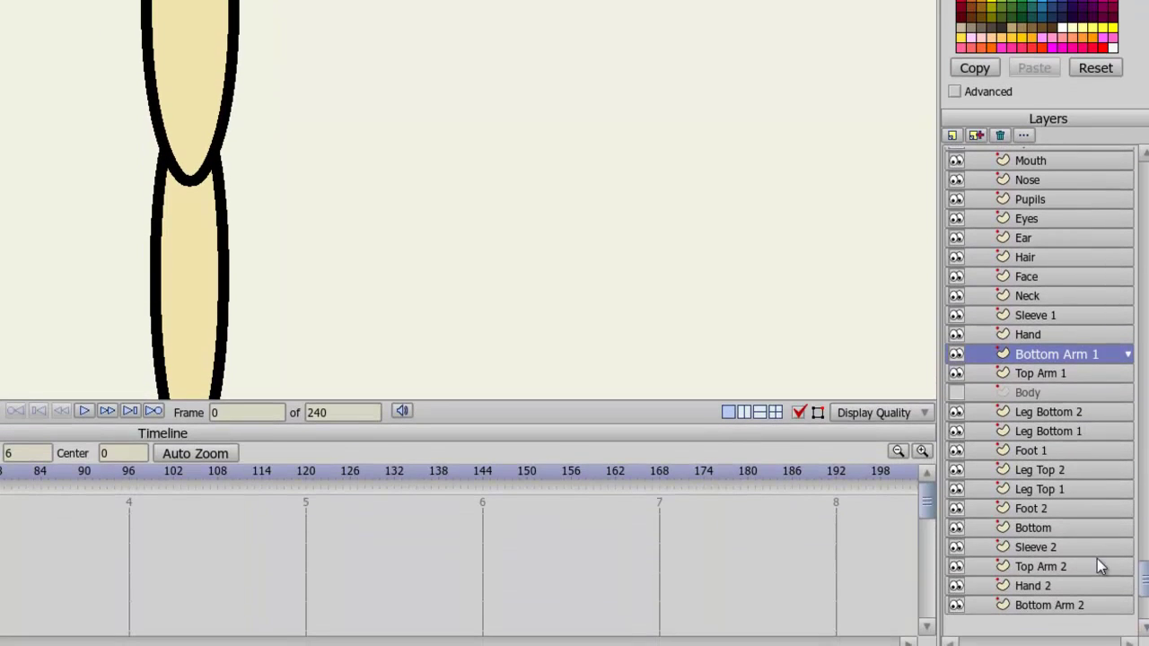
left_click(1064, 614)
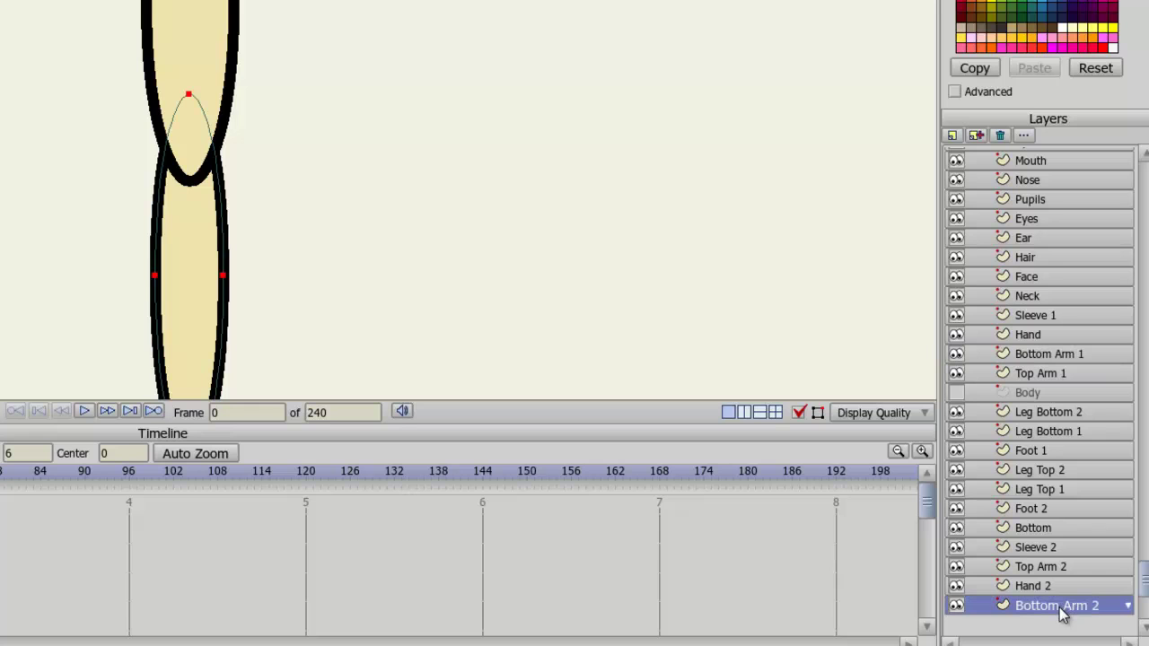
left_click_drag(1062, 616, 1080, 371)
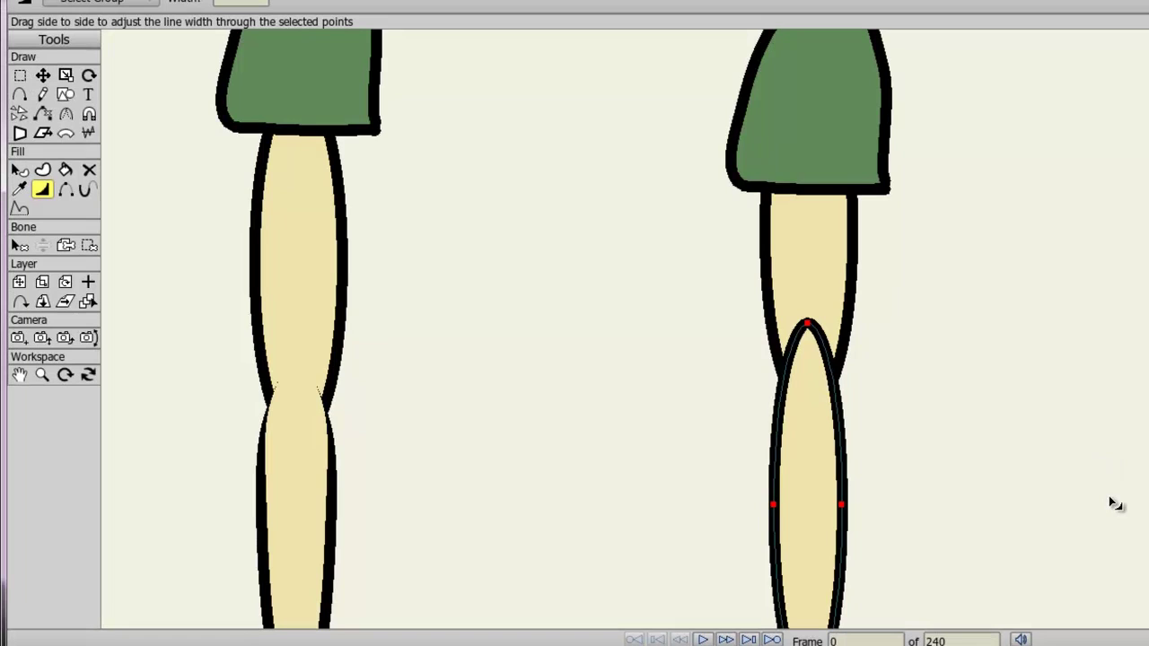
On the Bottom Arm 2 layer, add a point on each side of the forearm's top point and hide the outline between them
left_click(20, 94)
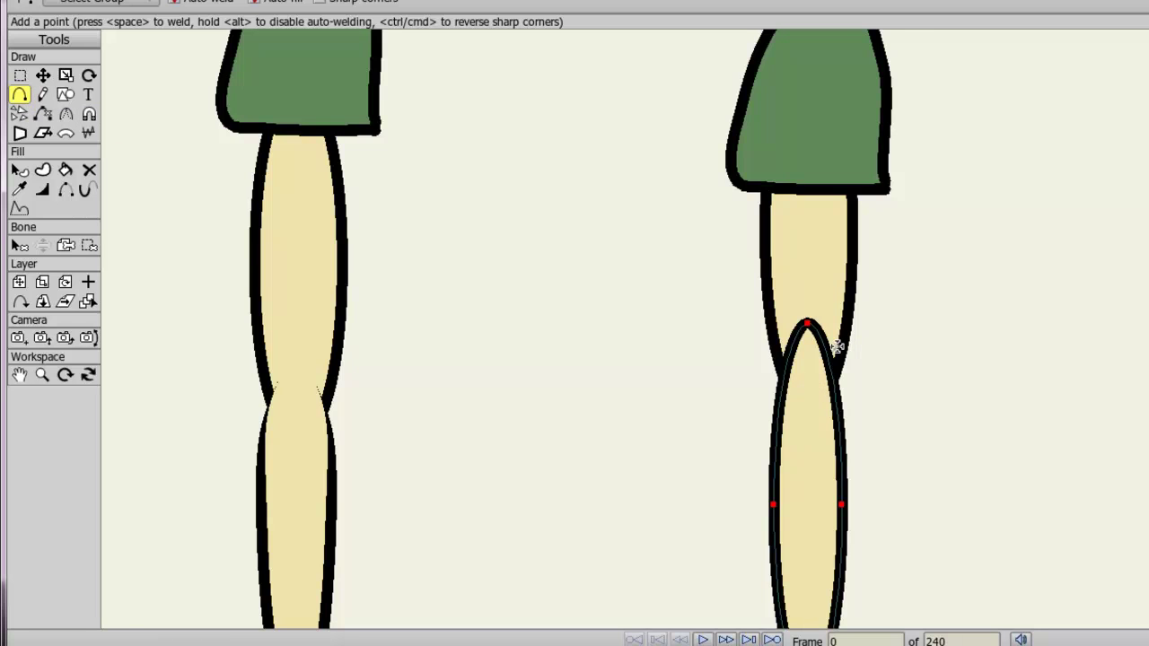
scroll(835, 350, "up", 5)
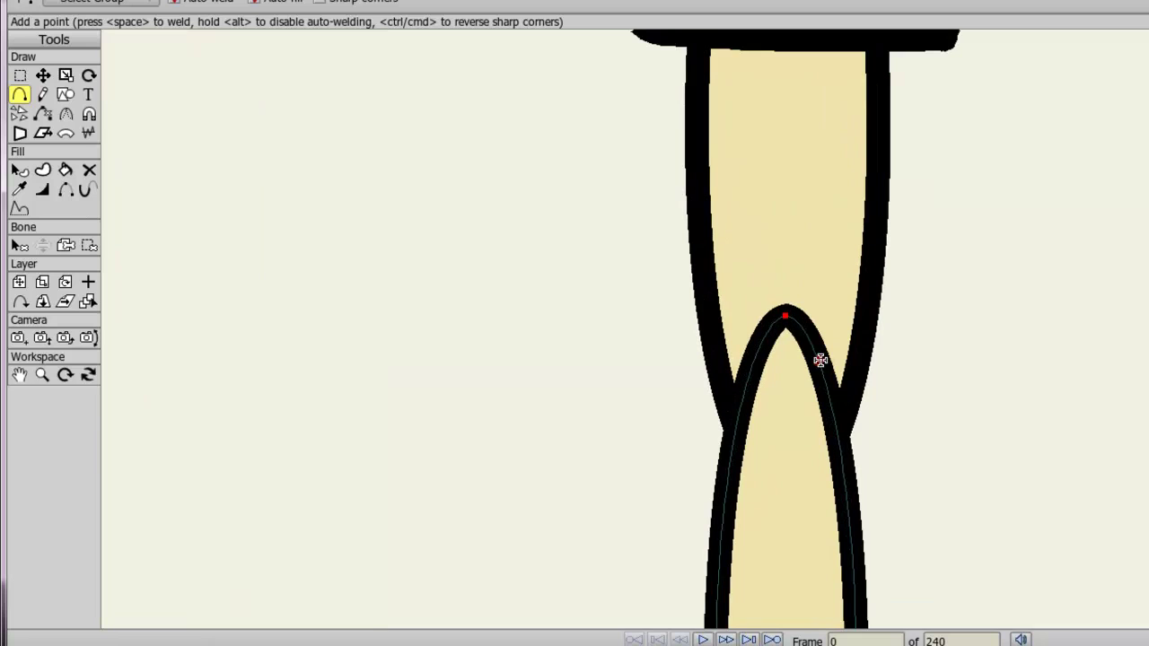
left_click(820, 360)
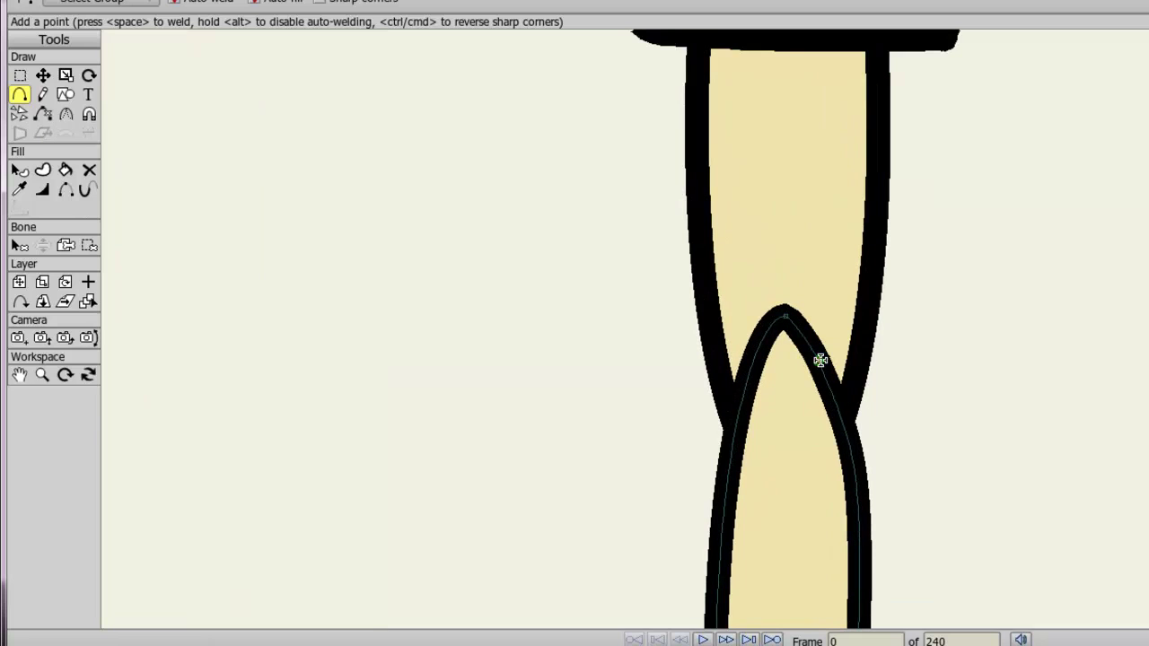
left_click(751, 364)
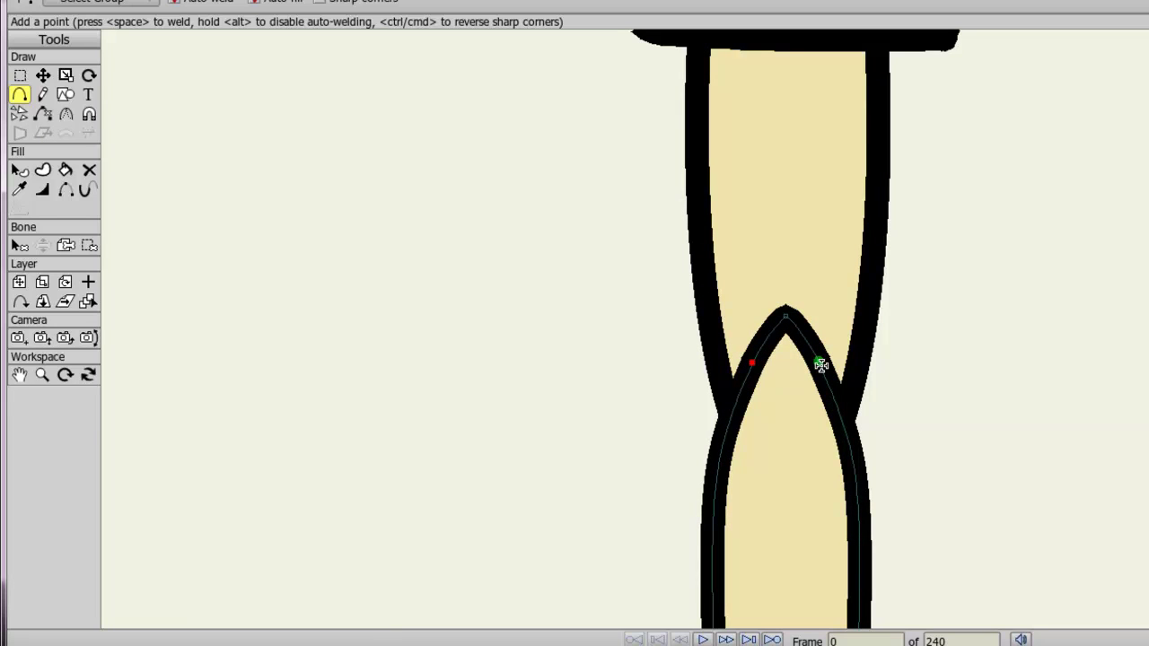
left_click(65, 192)
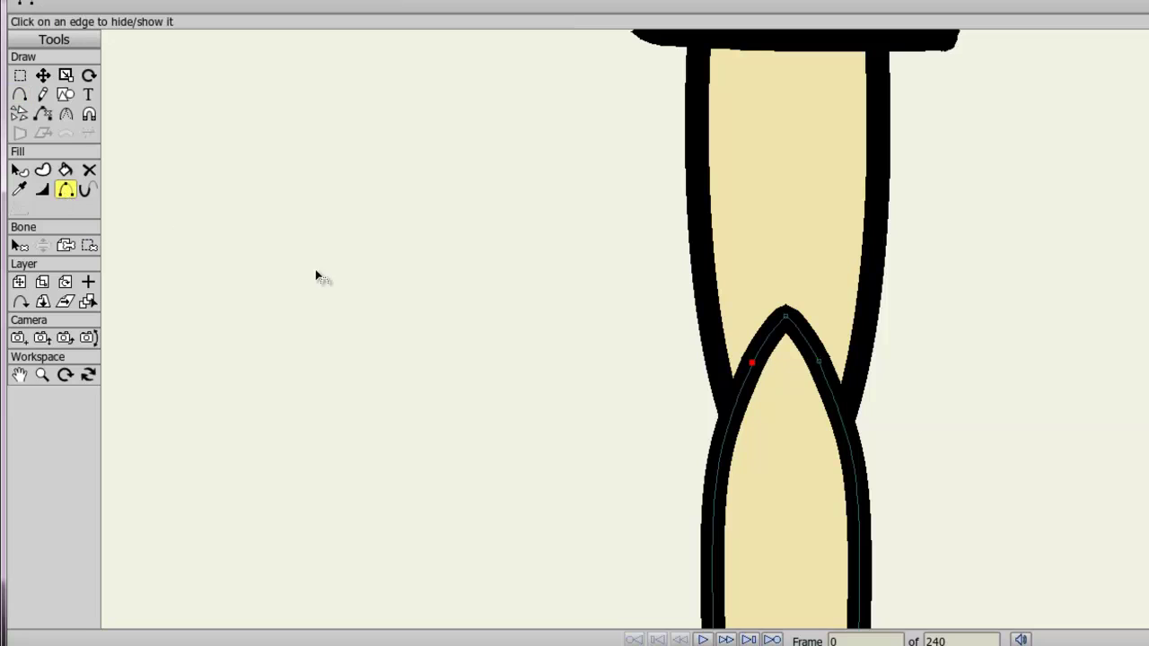
left_click(790, 326)
left_click(769, 342)
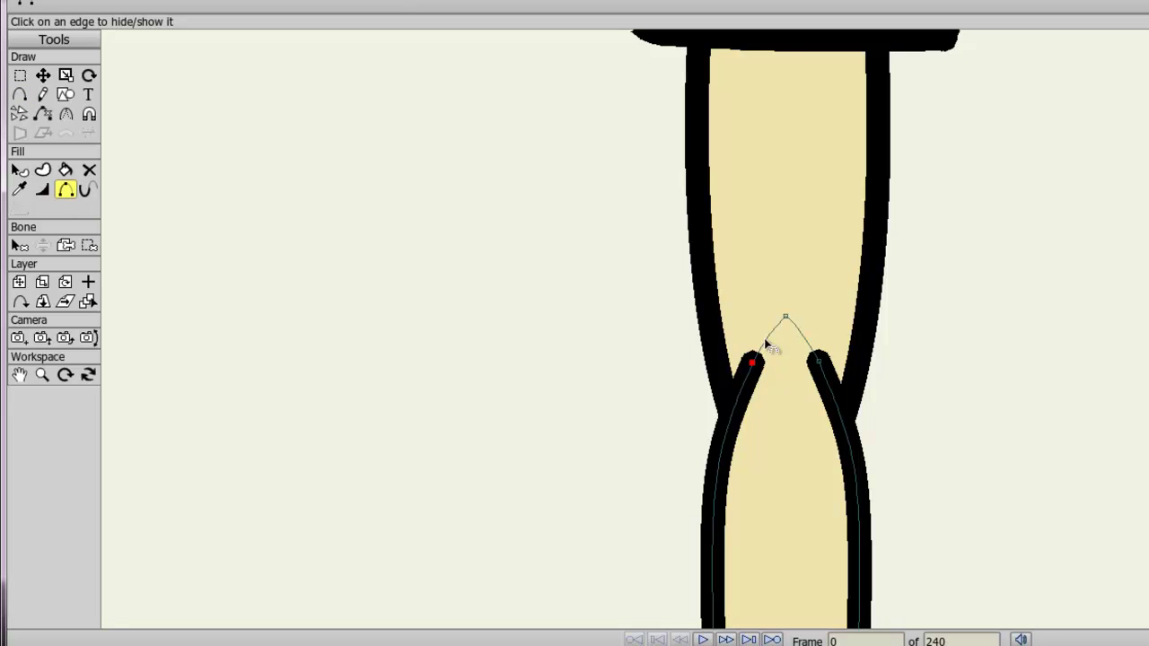
Set the line width to 0 at both added elbow points of Bottom Arm 2
left_click(42, 190)
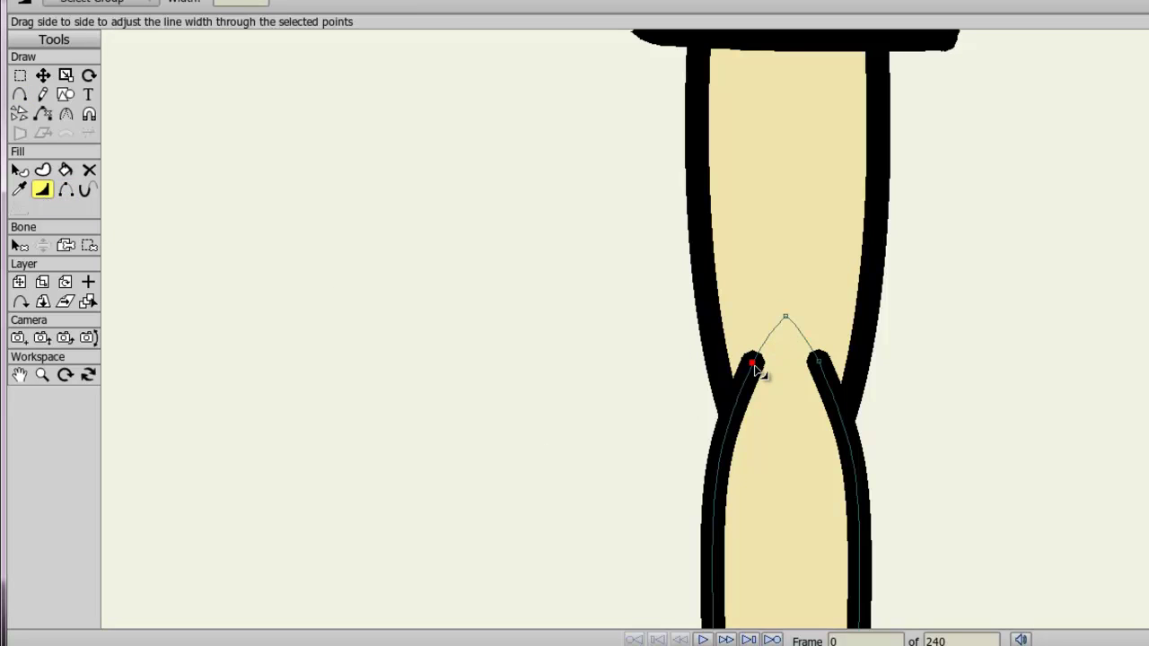
left_click_drag(255, 3, 137, 4)
type("0")
key("Return")
left_click(823, 365)
left_click_drag(260, 3, 126, 4)
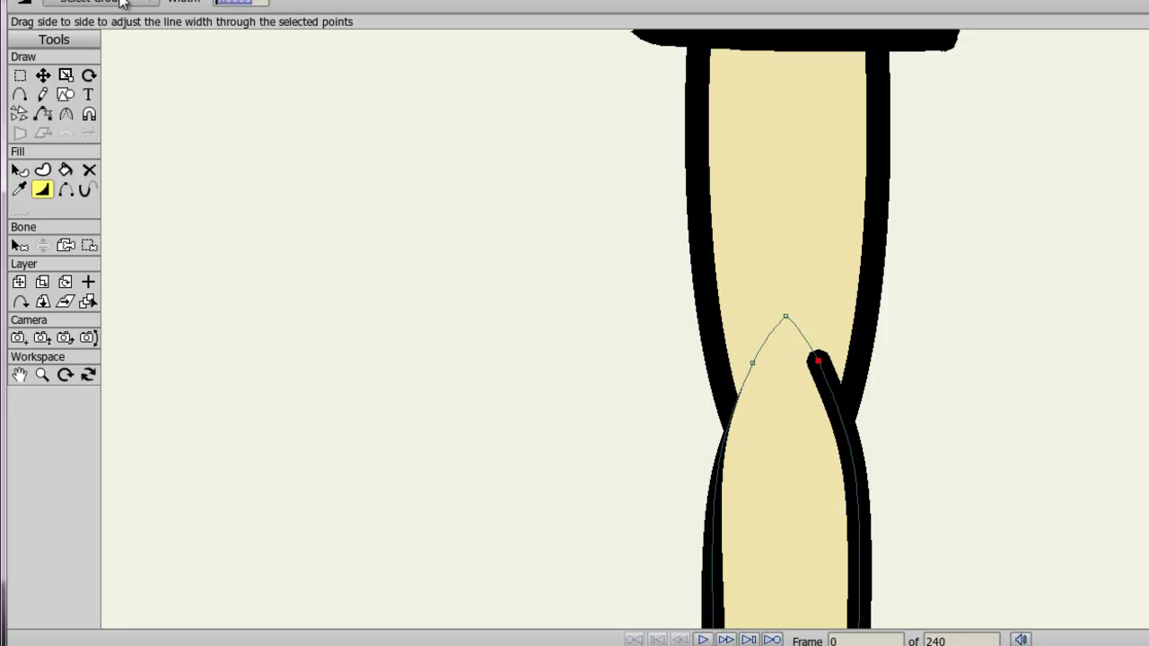
type("0")
key("Return")
On the Leg Bottom 2 layer, add a point midway along the top edge and hide the outline on both sides of it
scroll(493, 444, "down", 5)
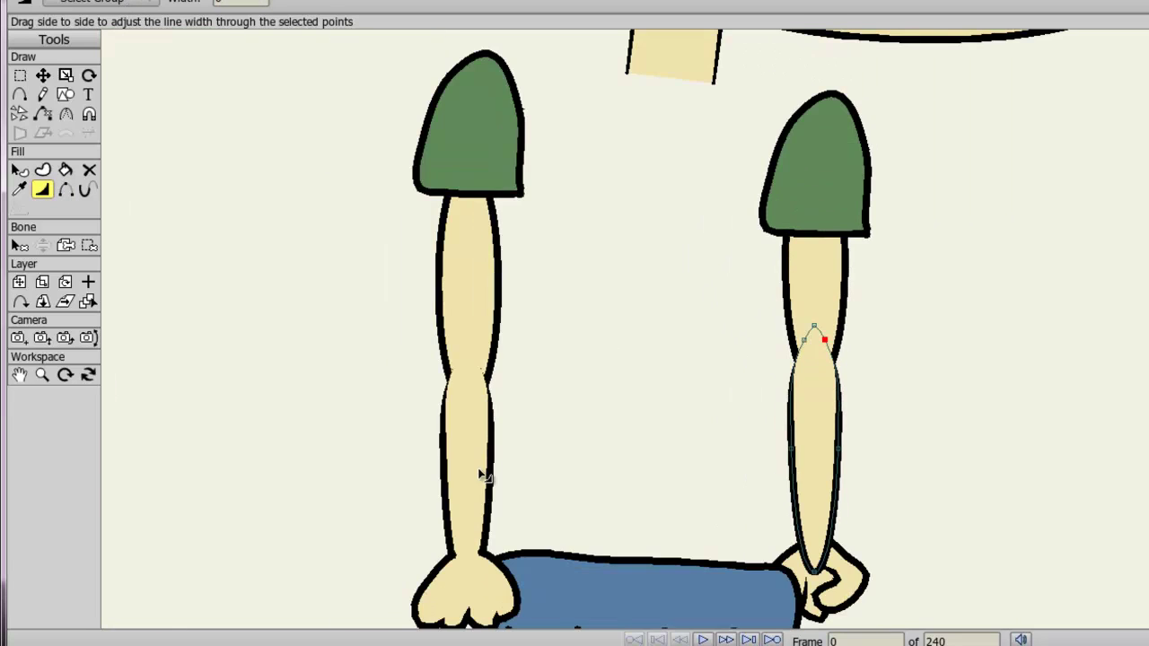
left_click_drag(480, 501, 505, 180)
scroll(538, 269, "up", 2)
scroll(539, 413, "up", 1)
left_click_drag(480, 480, 549, 380)
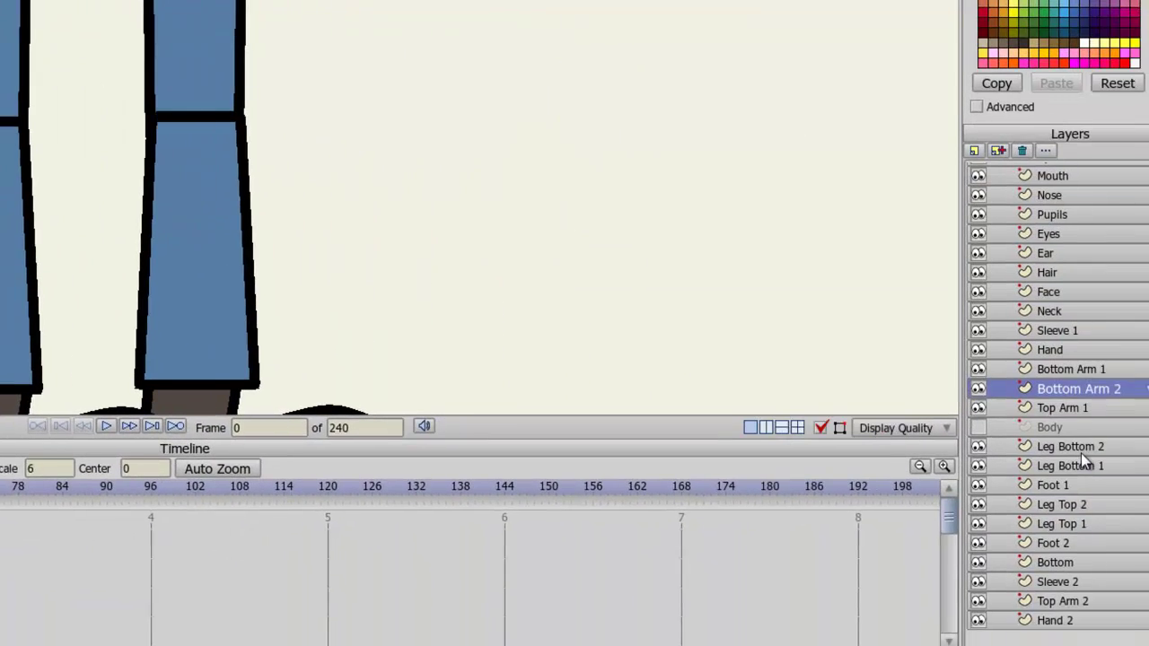
left_click(1058, 443)
scroll(323, 174, "up", 4)
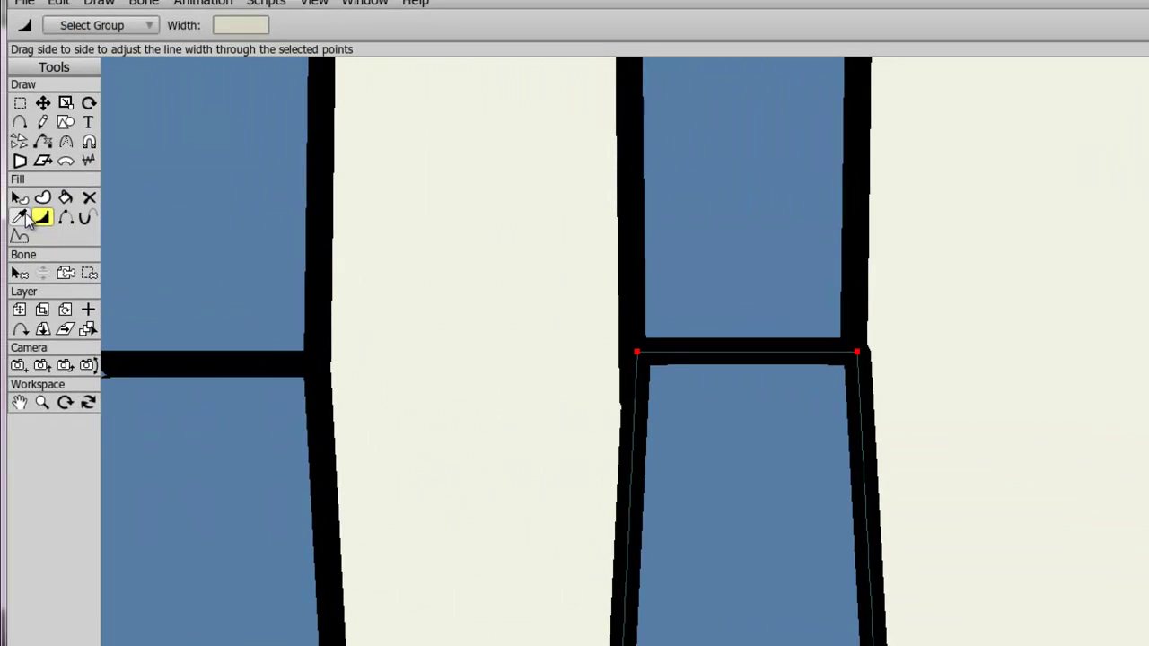
left_click(20, 122)
left_click(747, 353)
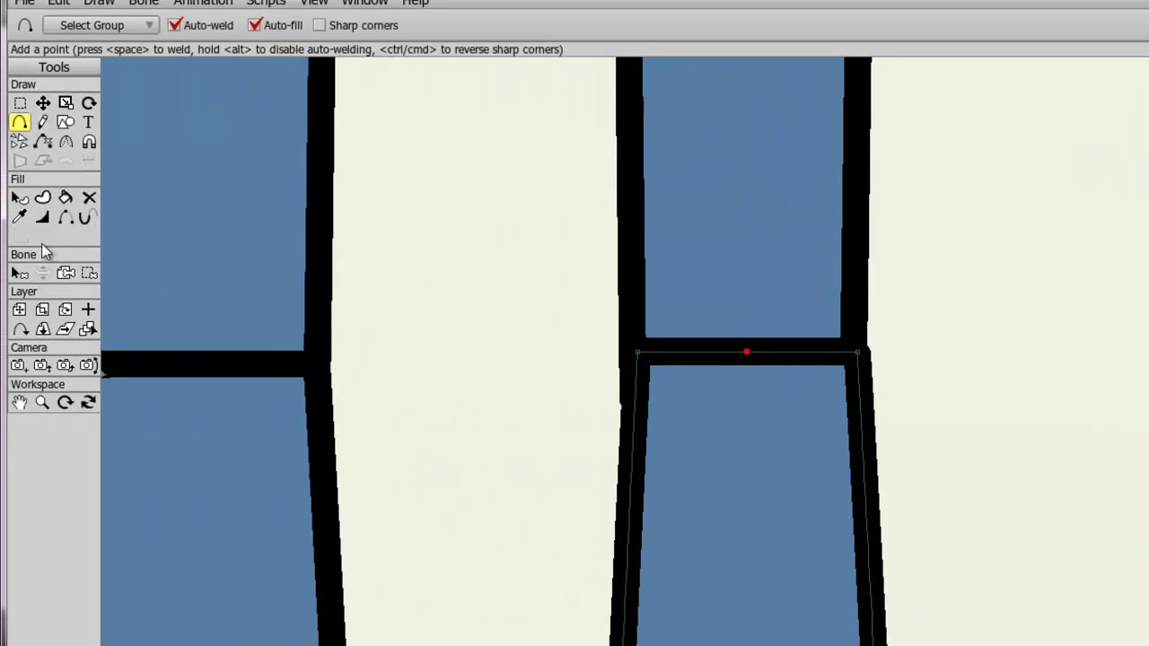
left_click(65, 218)
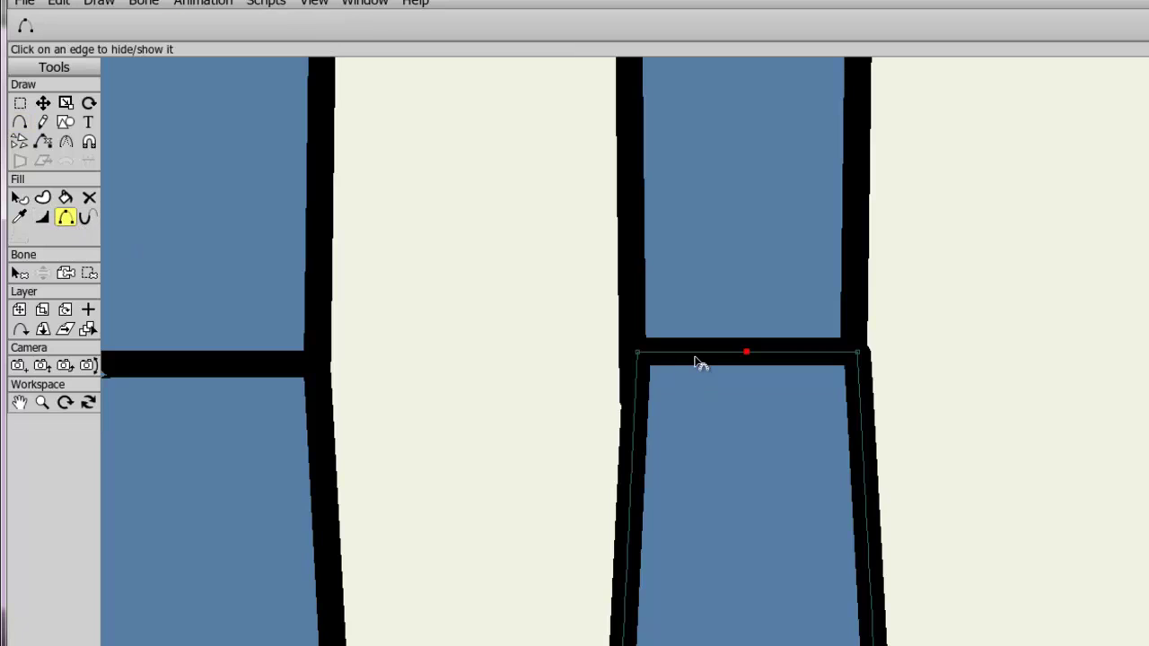
left_click(724, 355)
left_click(784, 356)
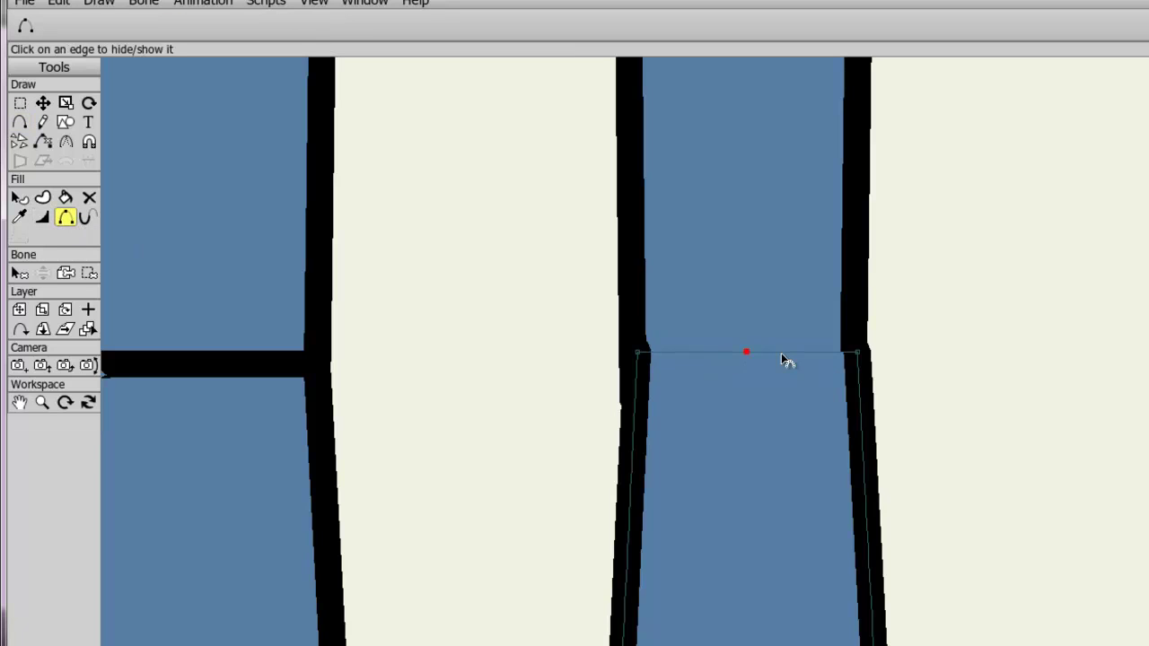
On the Leg Bottom 1 layer, add a point at the middle of the knee edge and hide both halves of that edge
scroll(674, 398, "down", 3)
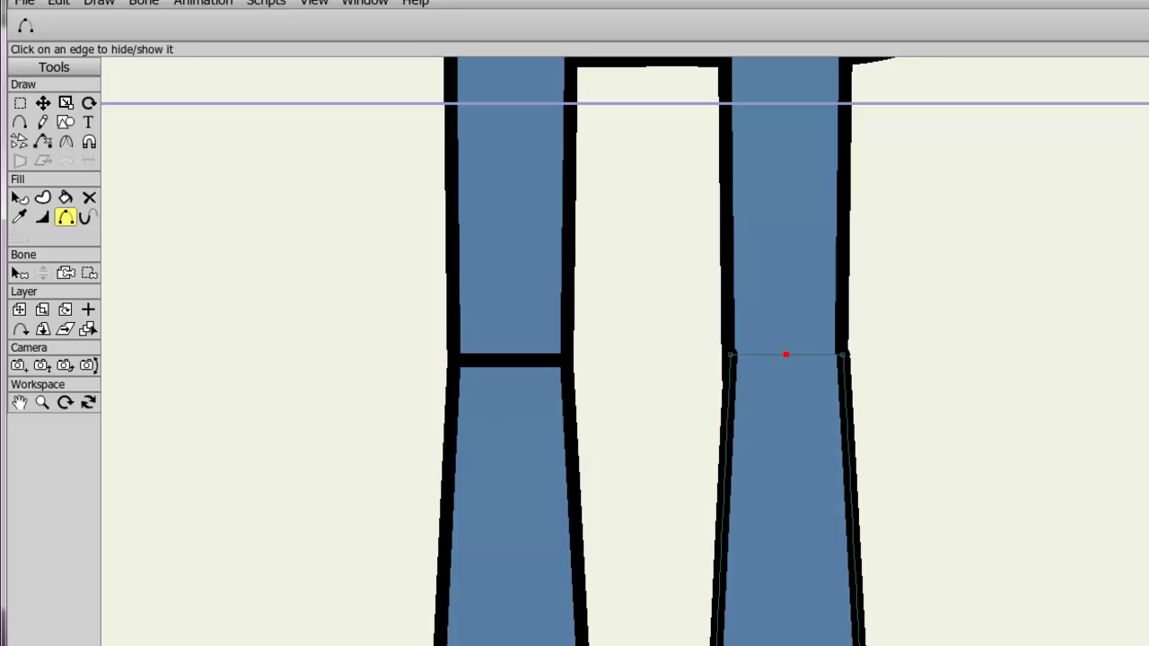
scroll(688, 403, "up", 2)
left_click_drag(687, 403, 988, 410)
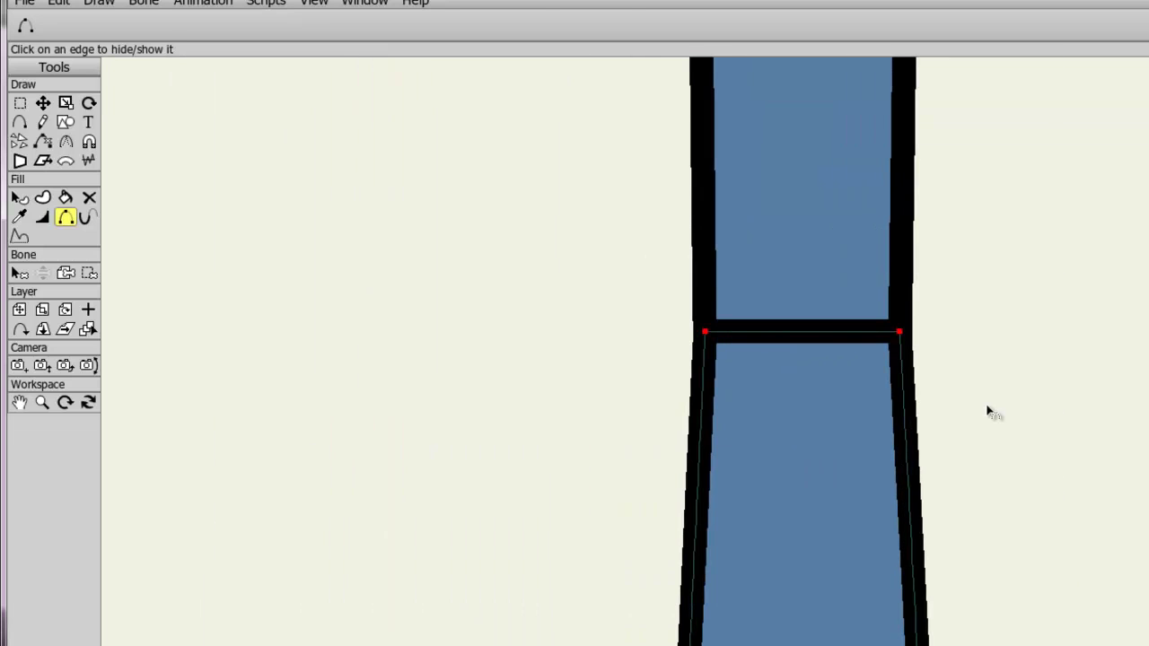
scroll(893, 418, "up", 2)
left_click(42, 217)
left_click(71, 221)
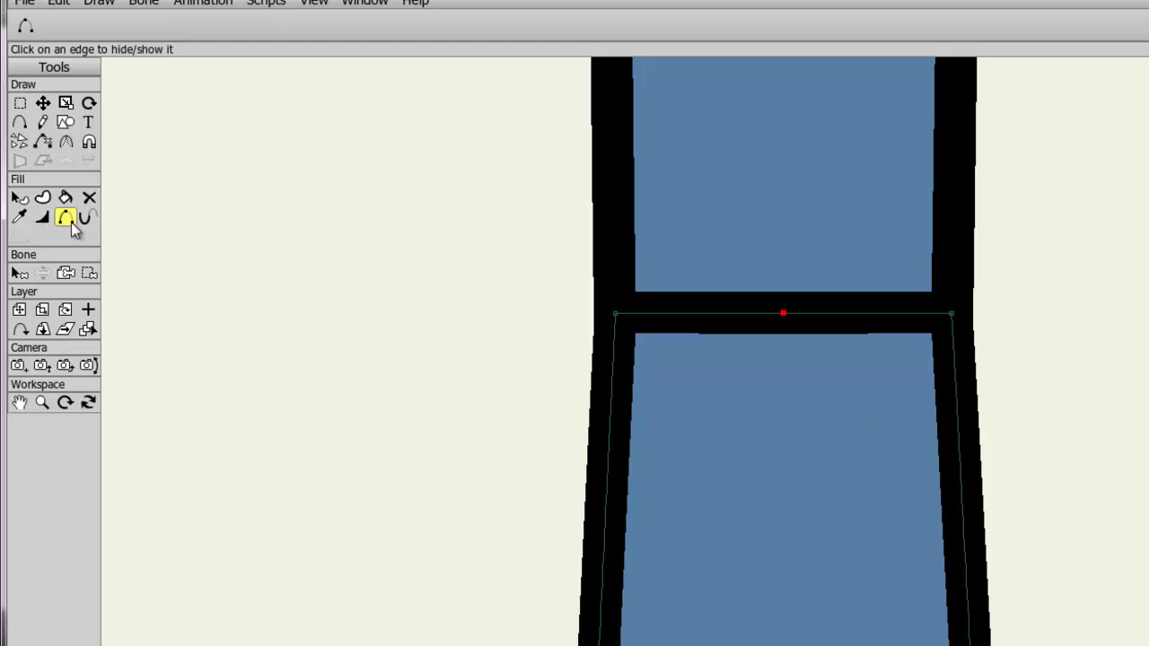
left_click(795, 321)
left_click(769, 318)
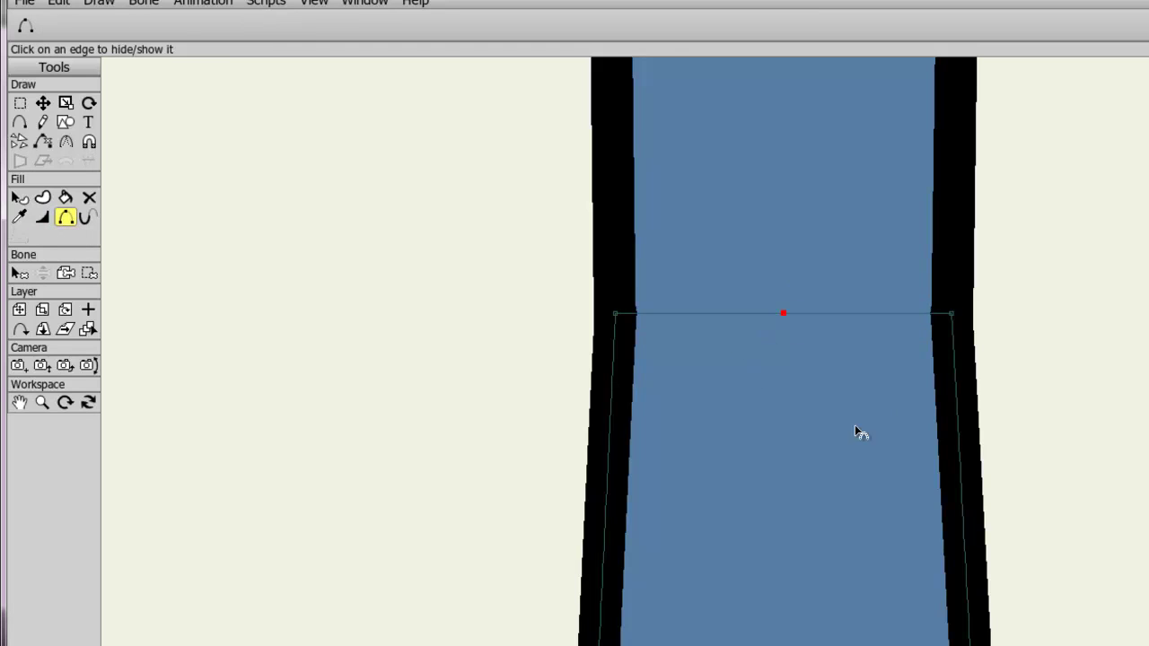
Show the Body layer again and move the Bottom Arm 2 layer down the layer order to just below Sleeve 2
scroll(1121, 454, "down", 4)
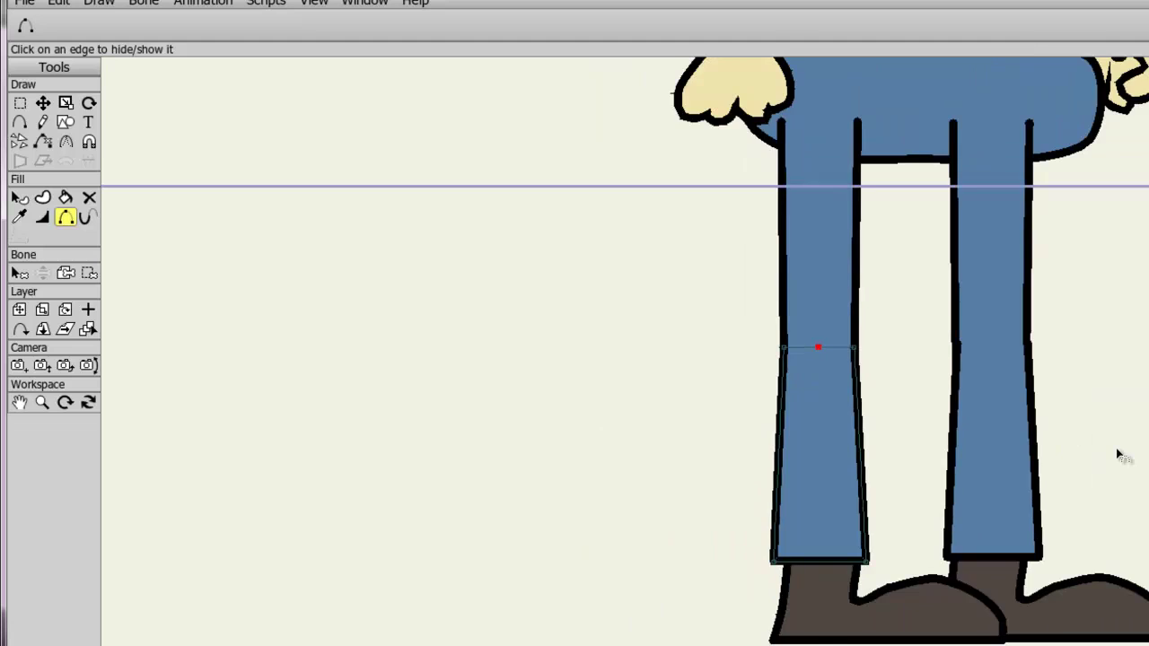
scroll(1121, 454, "down", 4)
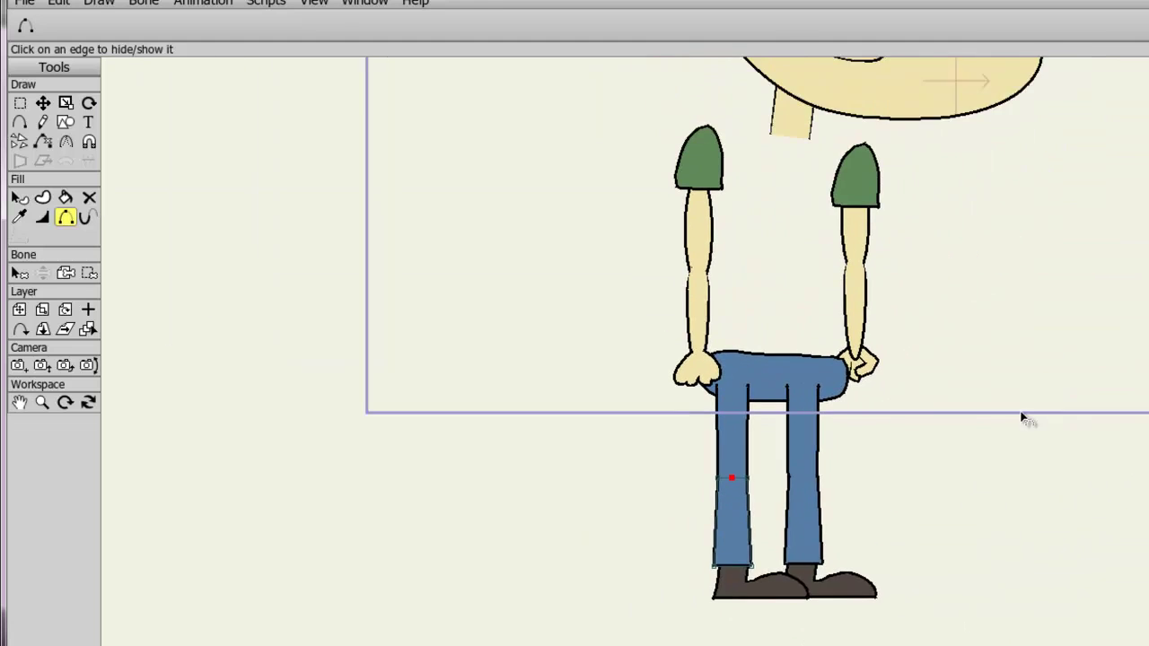
scroll(1028, 420, "down", 3)
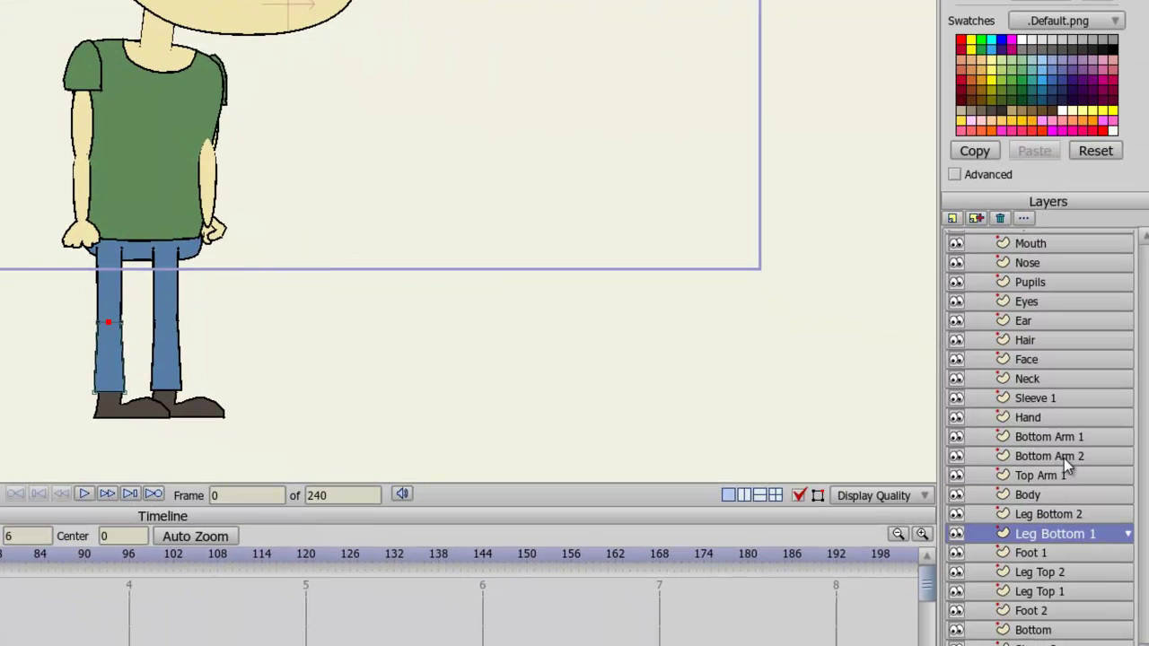
left_click_drag(1064, 458, 1069, 526)
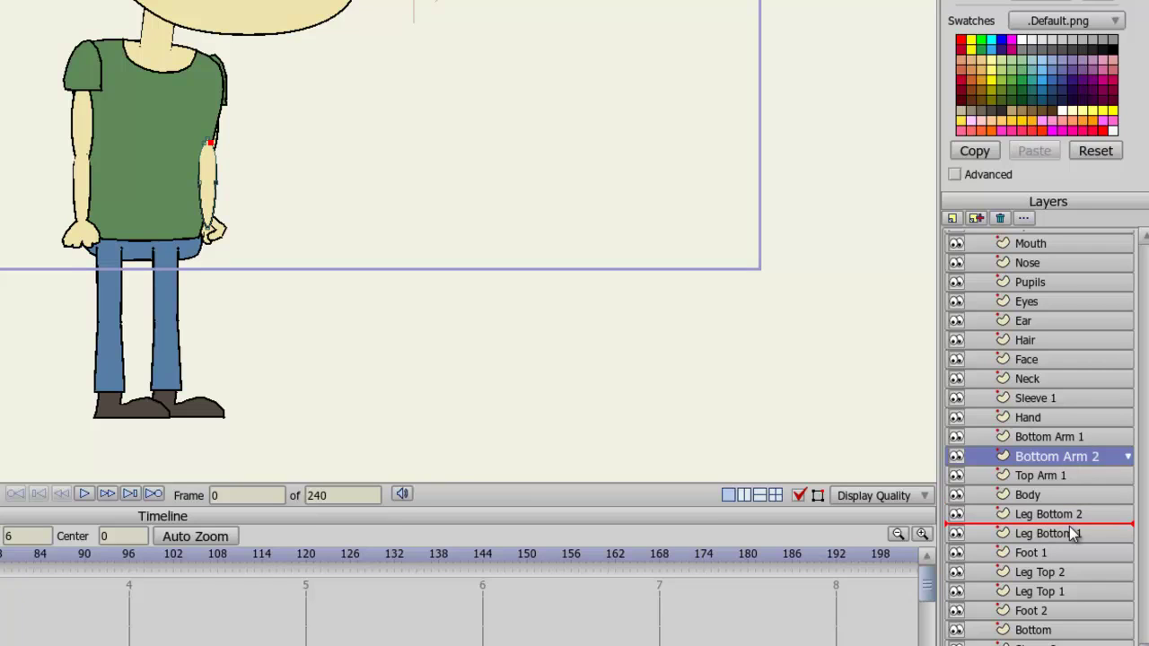
left_click_drag(1070, 526, 1066, 499)
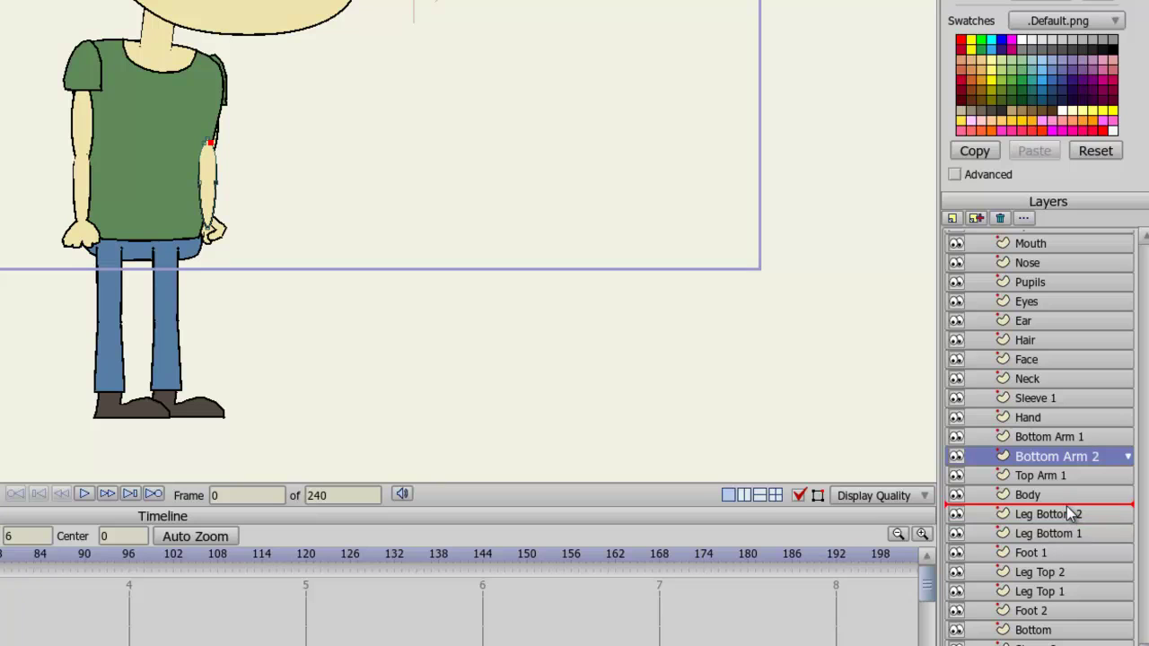
left_click_drag(1066, 506, 1067, 639)
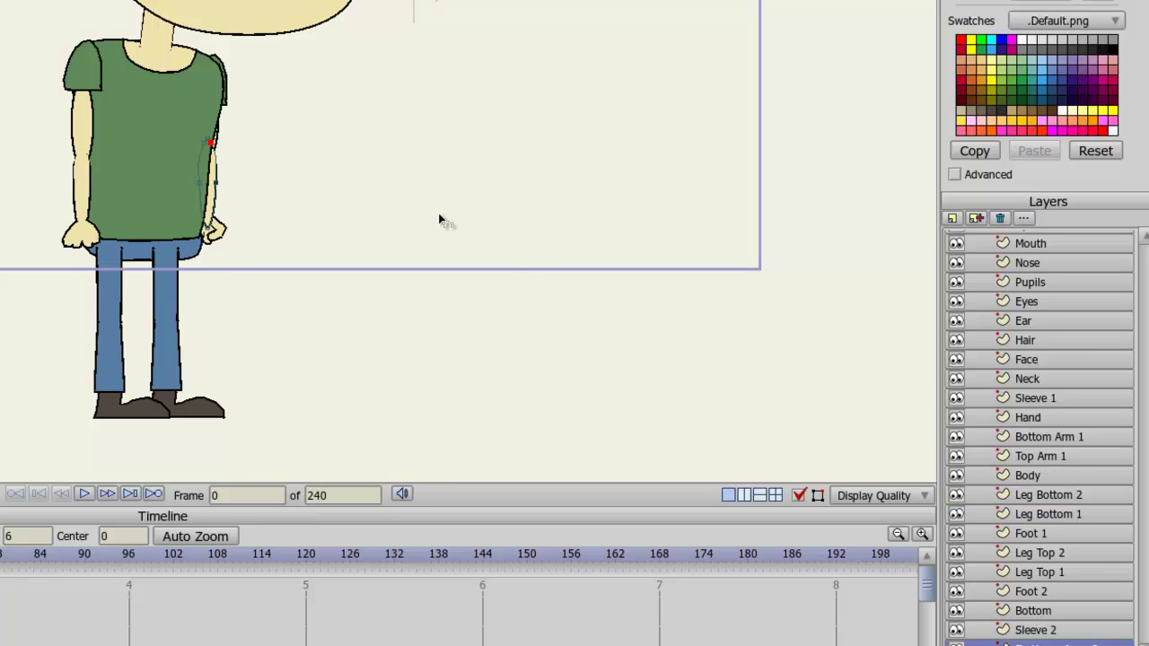
Select the Character bone layer and move the entire character to about X 0.50, Y 0.23
scroll(438, 135, "down", 1)
scroll(421, 203, "down", 1)
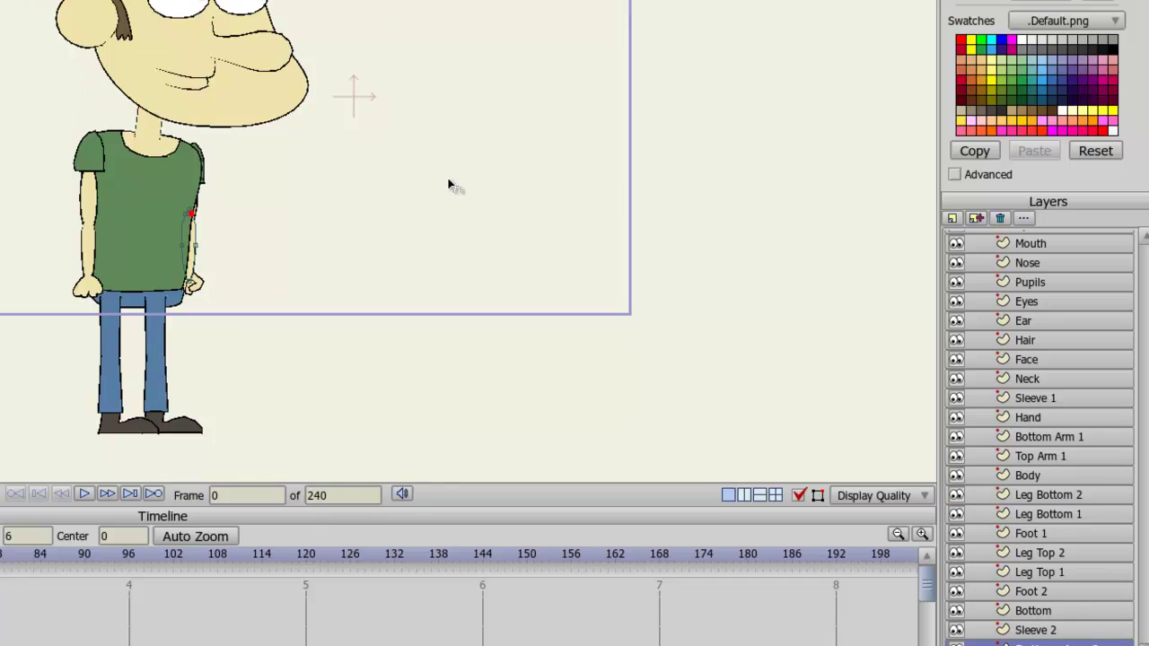
scroll(454, 179, "down", 1)
left_click_drag(454, 176, 428, 194)
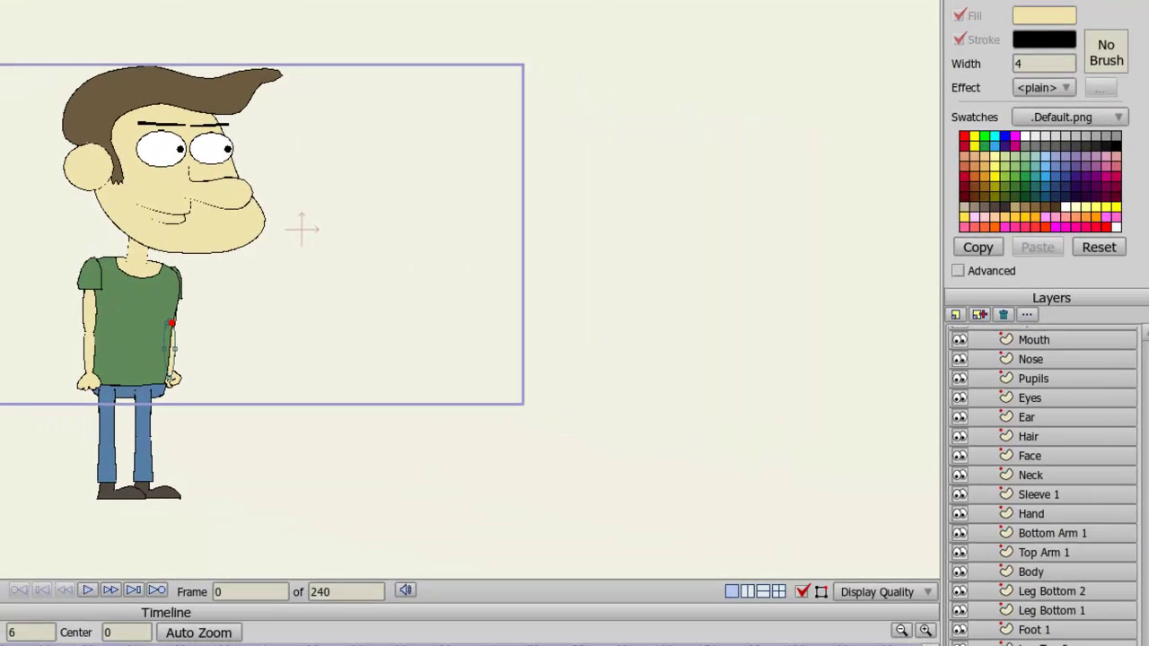
scroll(1084, 468, "up", 1)
left_click(1034, 334)
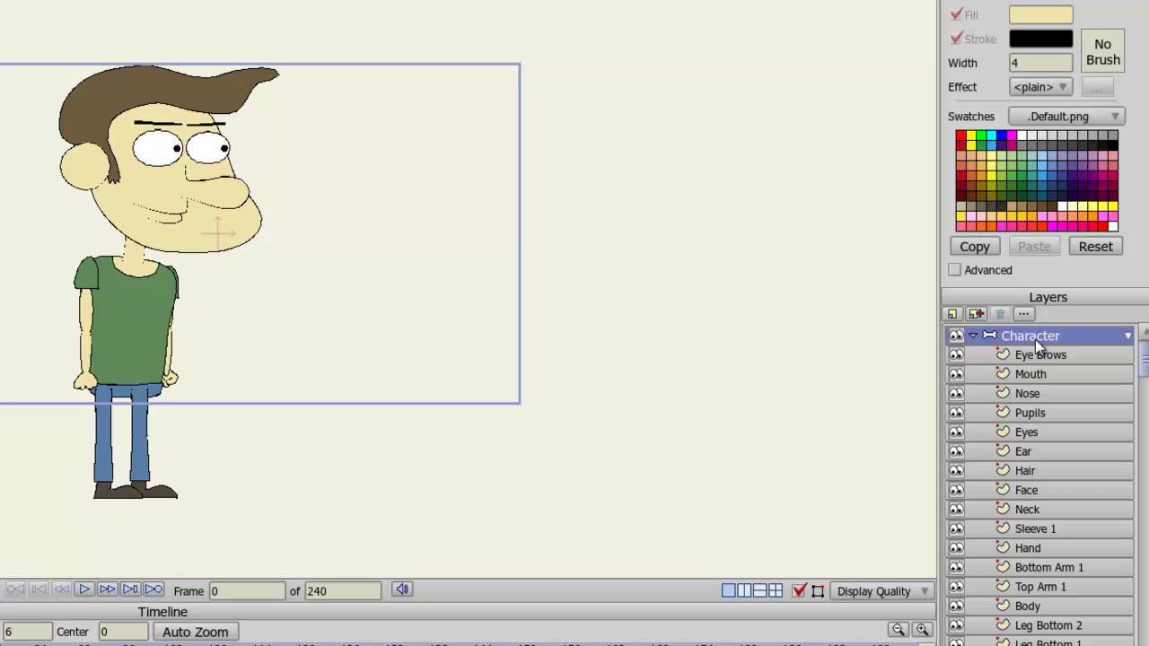
left_click_drag(216, 233, 304, 191)
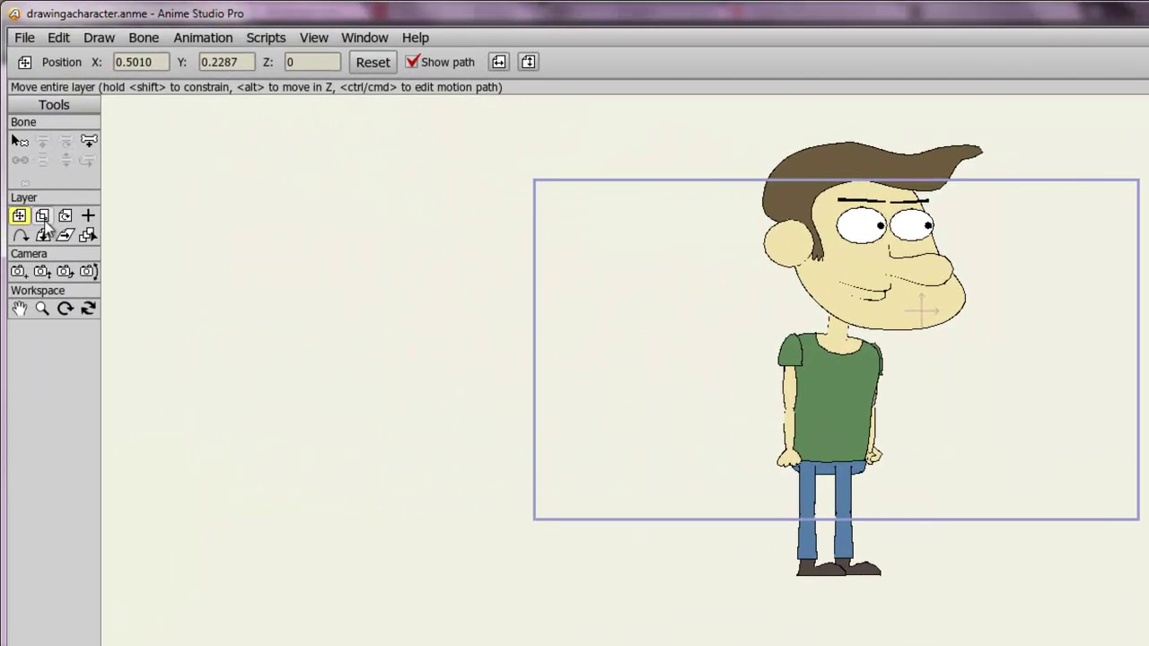
Scale the whole Character layer down uniformly to about 0.735 so the figure fits inside the camera frame
left_click(42, 216)
mouse_move(913, 301)
left_mouse_down()
mouse_move(908, 290)
mouse_move(898, 309)
mouse_move(905, 294)
mouse_move(954, 288)
mouse_move(903, 308)
mouse_move(935, 303)
left_mouse_up()
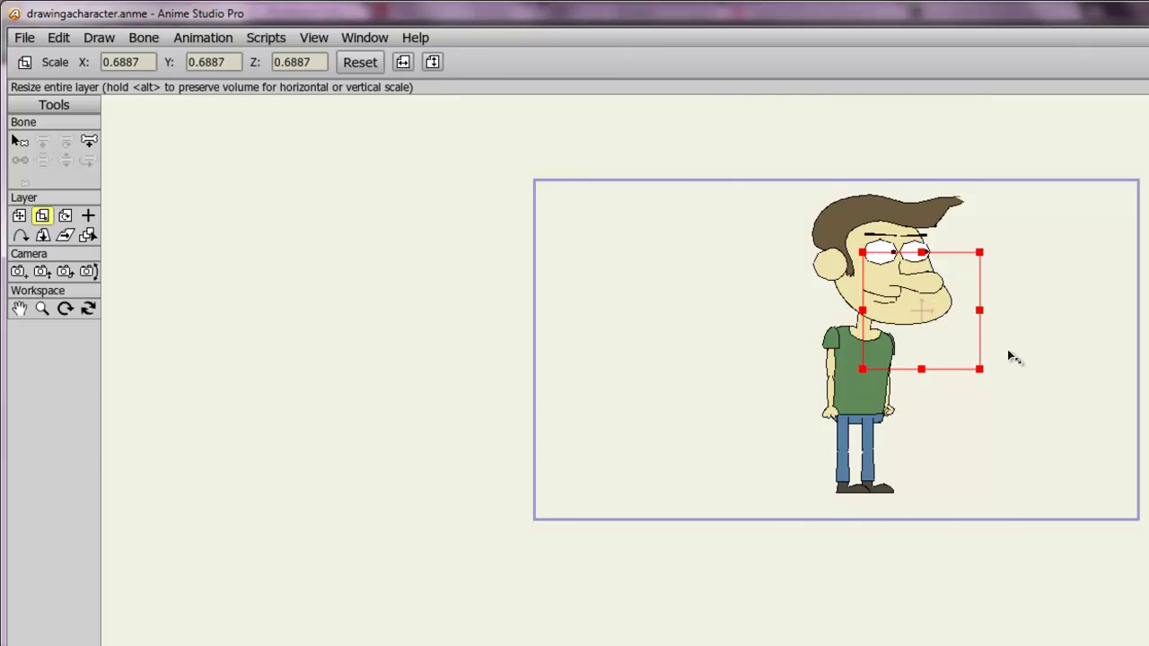
left_click_drag(982, 372, 987, 377)
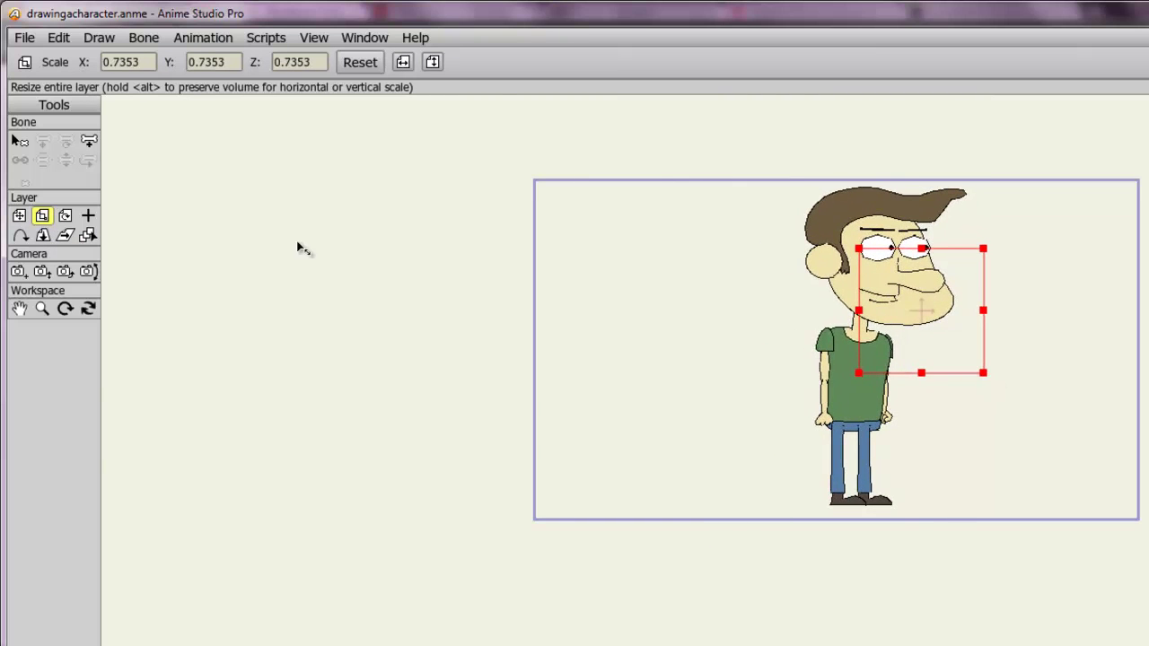
Move the Character layer to about X 0.26, Y 0.21, near the middle of the frame, and render a preview of the frame
left_click(19, 216)
left_click_drag(898, 350, 858, 348)
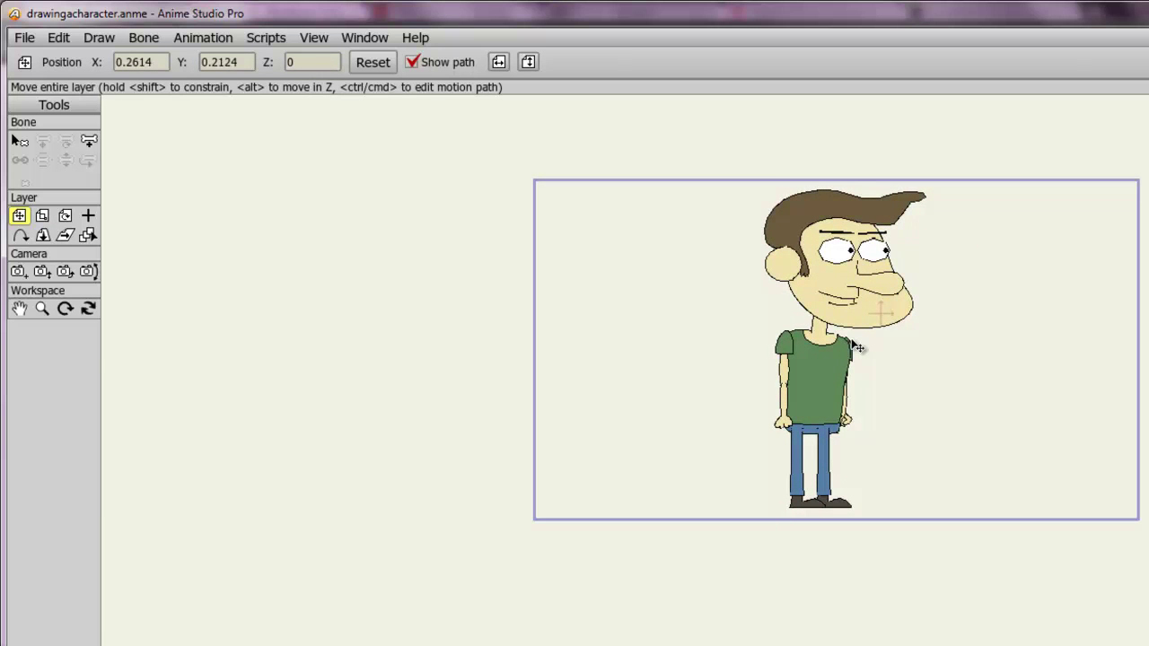
key("ctrl+r")
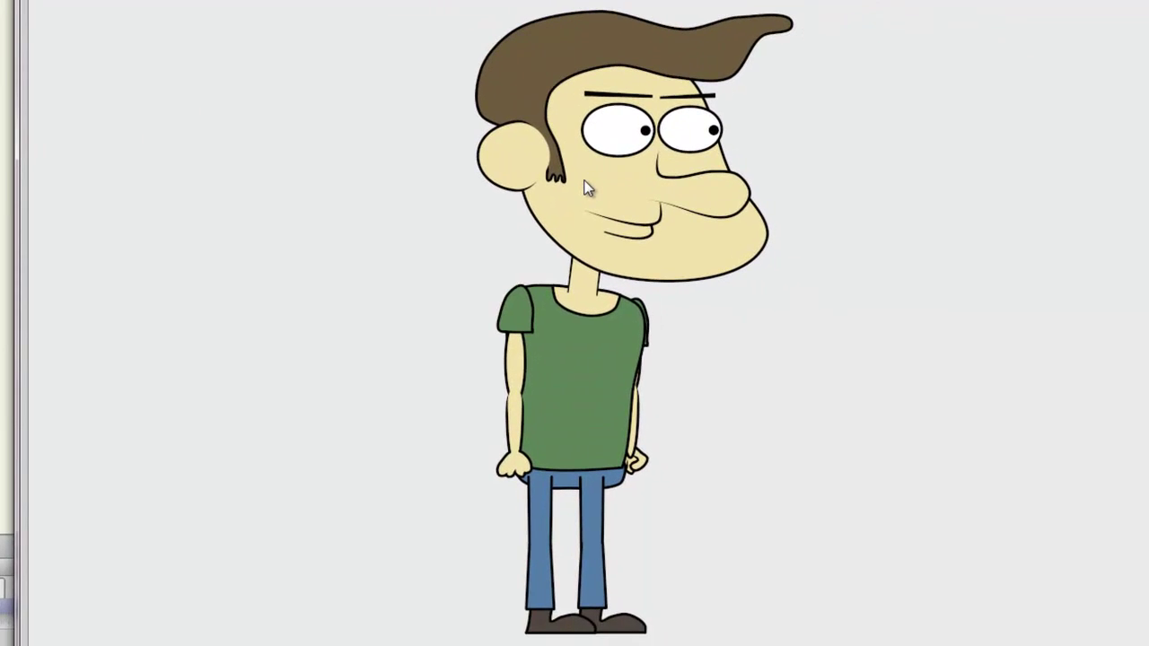